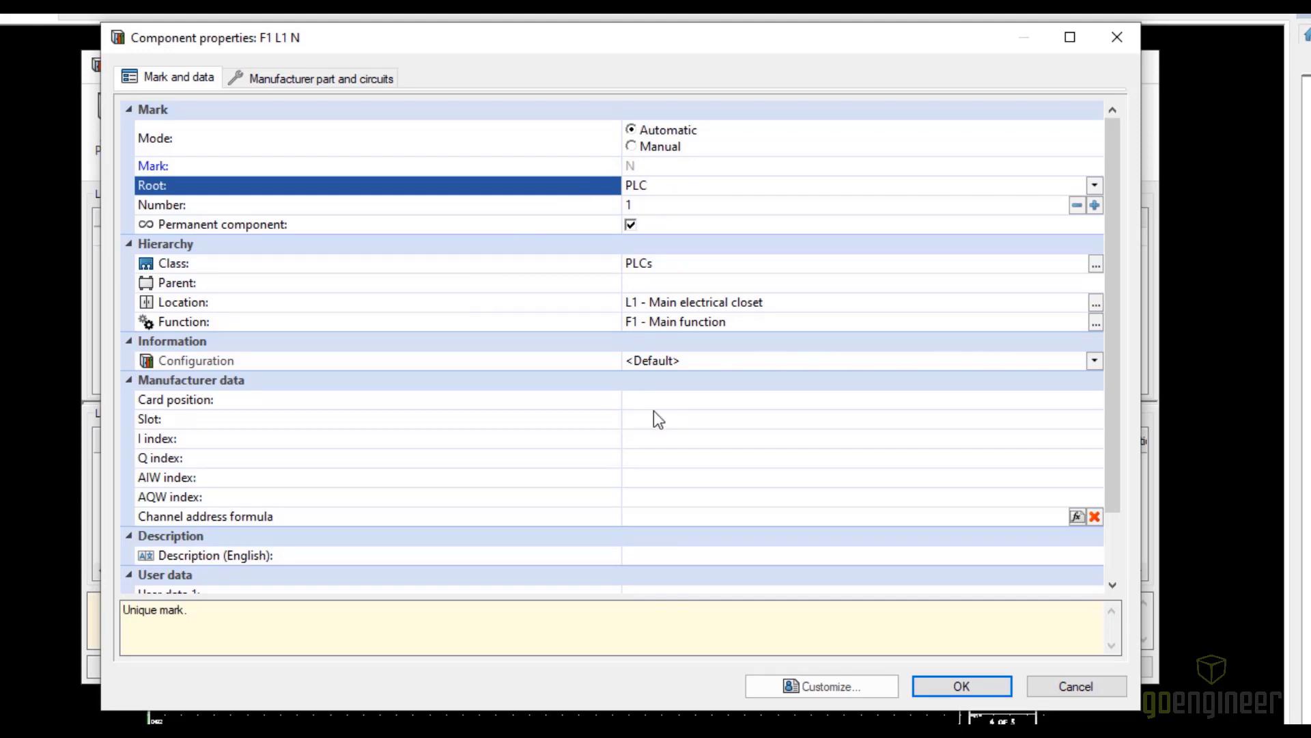
Give the new PLC the English description MAIN PLC and accept its component properties
scroll(543, 378, "down", 1)
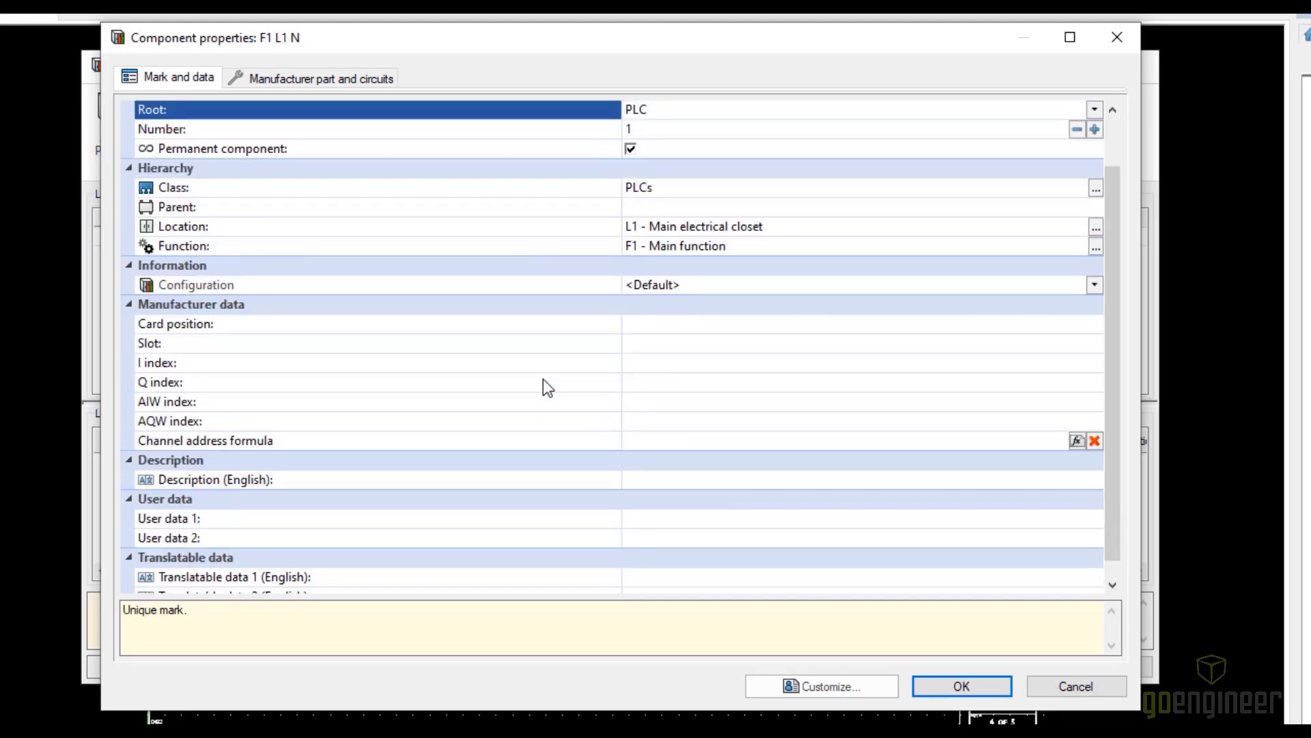
left_click(663, 476)
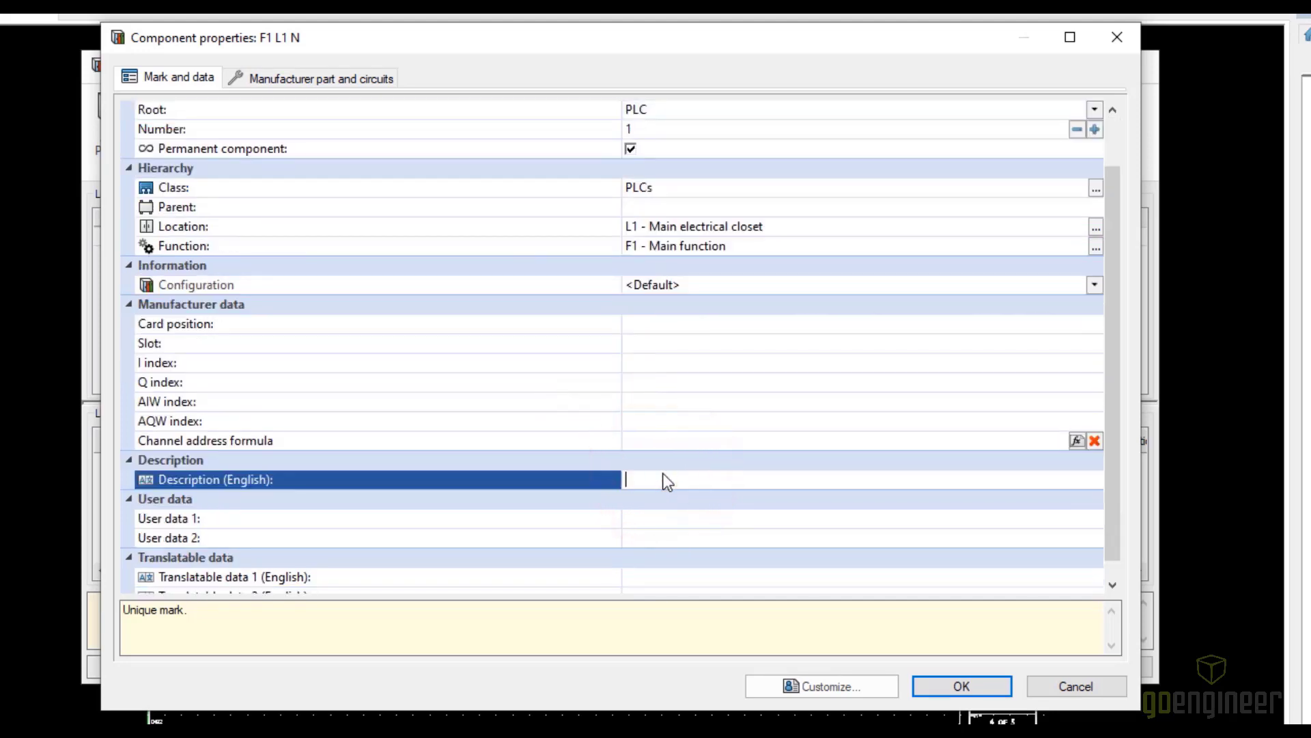
type("MAIN PLC")
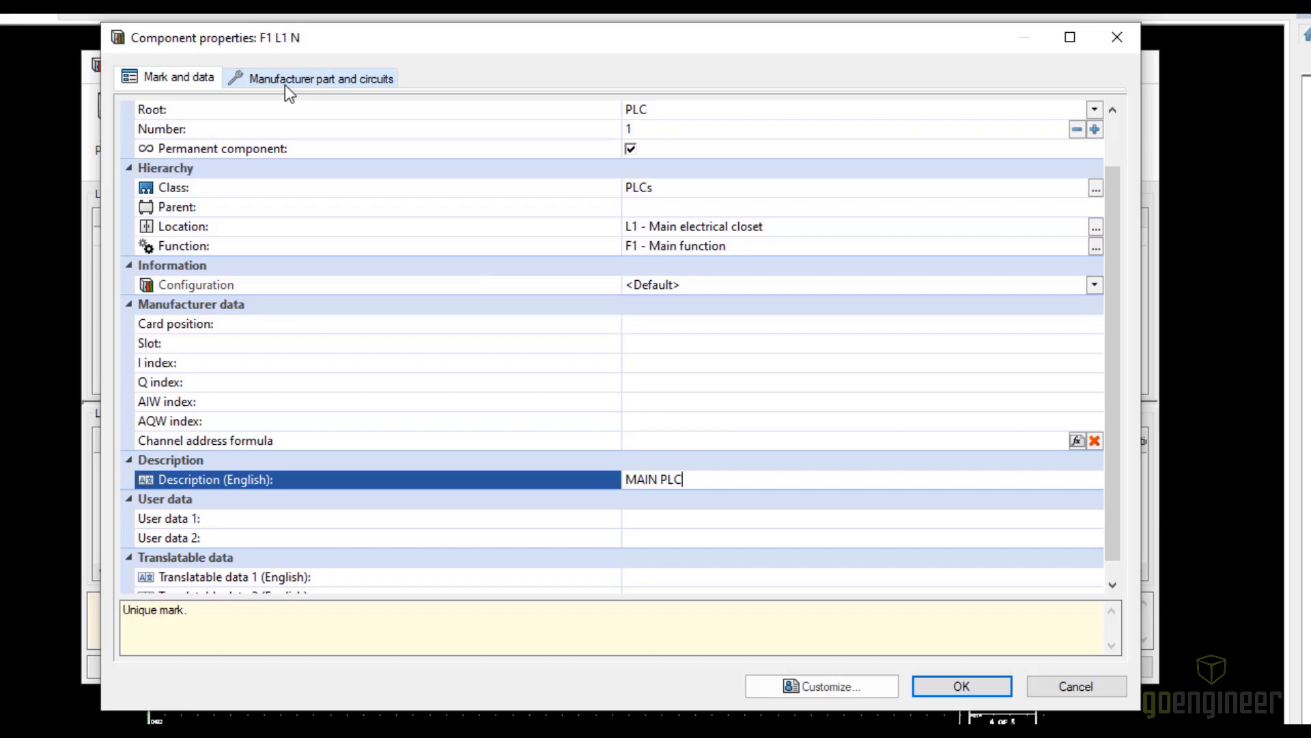
left_click(961, 686)
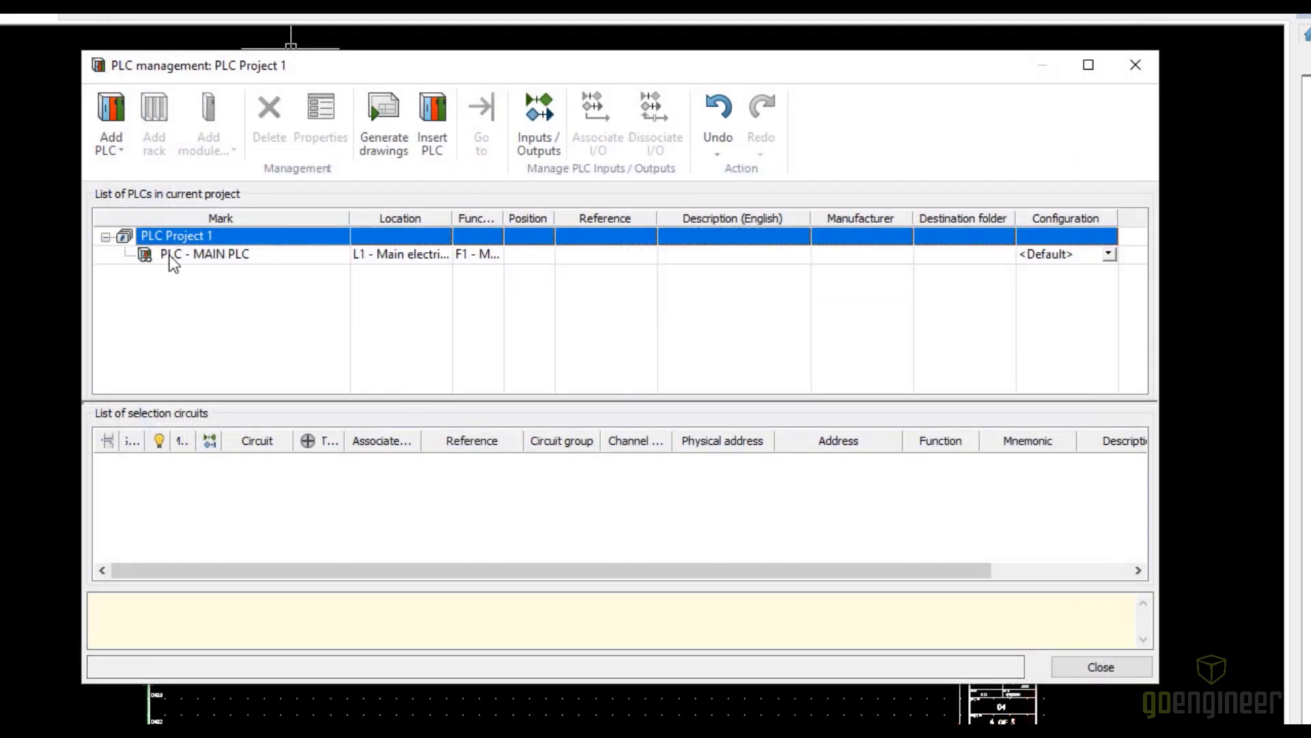
Add a rack to the main PLC with the manufacturer filter set to all, choosing the 7-slot I/O chassis 1746-A7
left_click(174, 255)
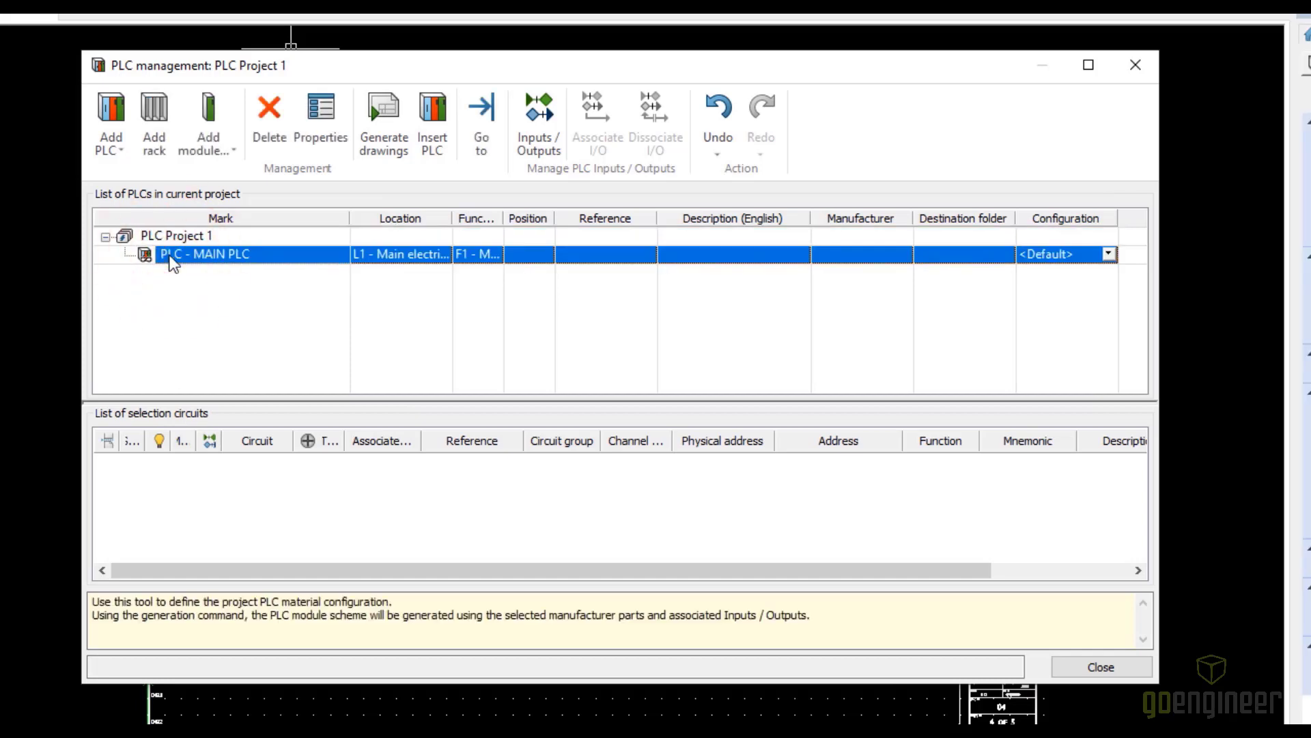
left_click(157, 128)
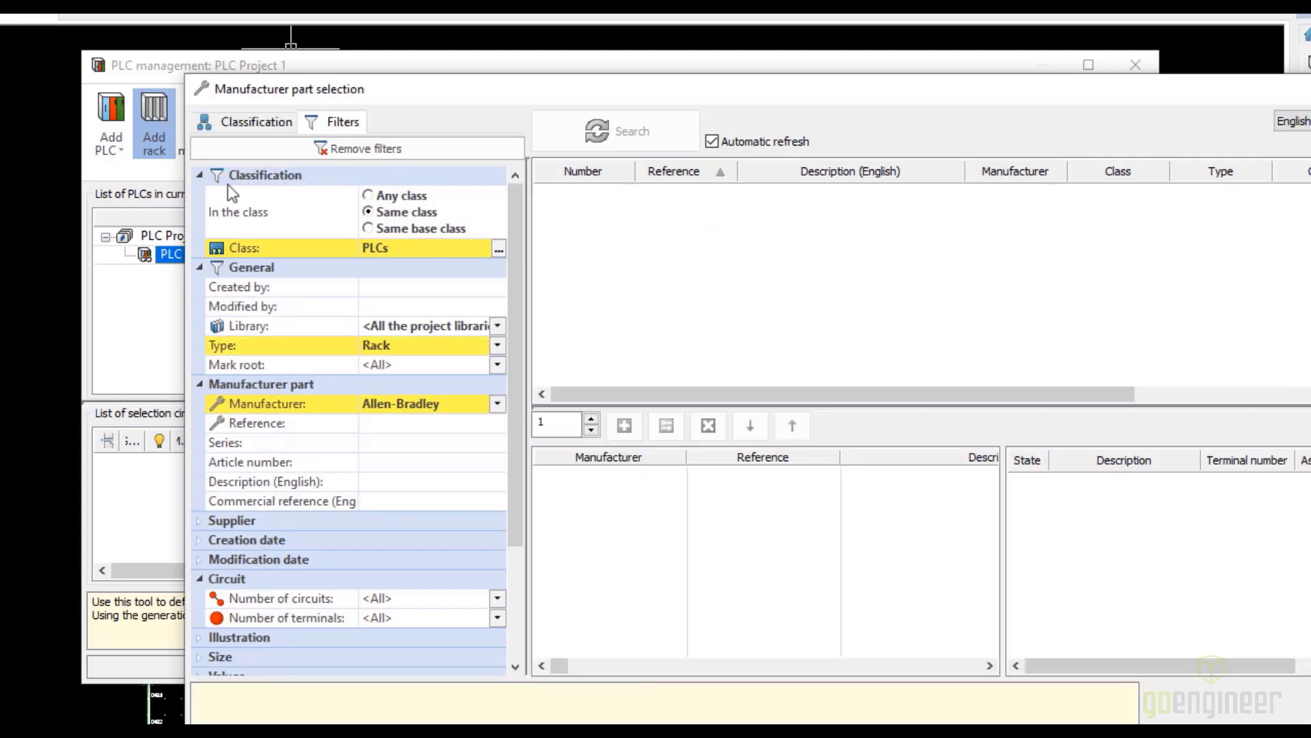
left_click(497, 403)
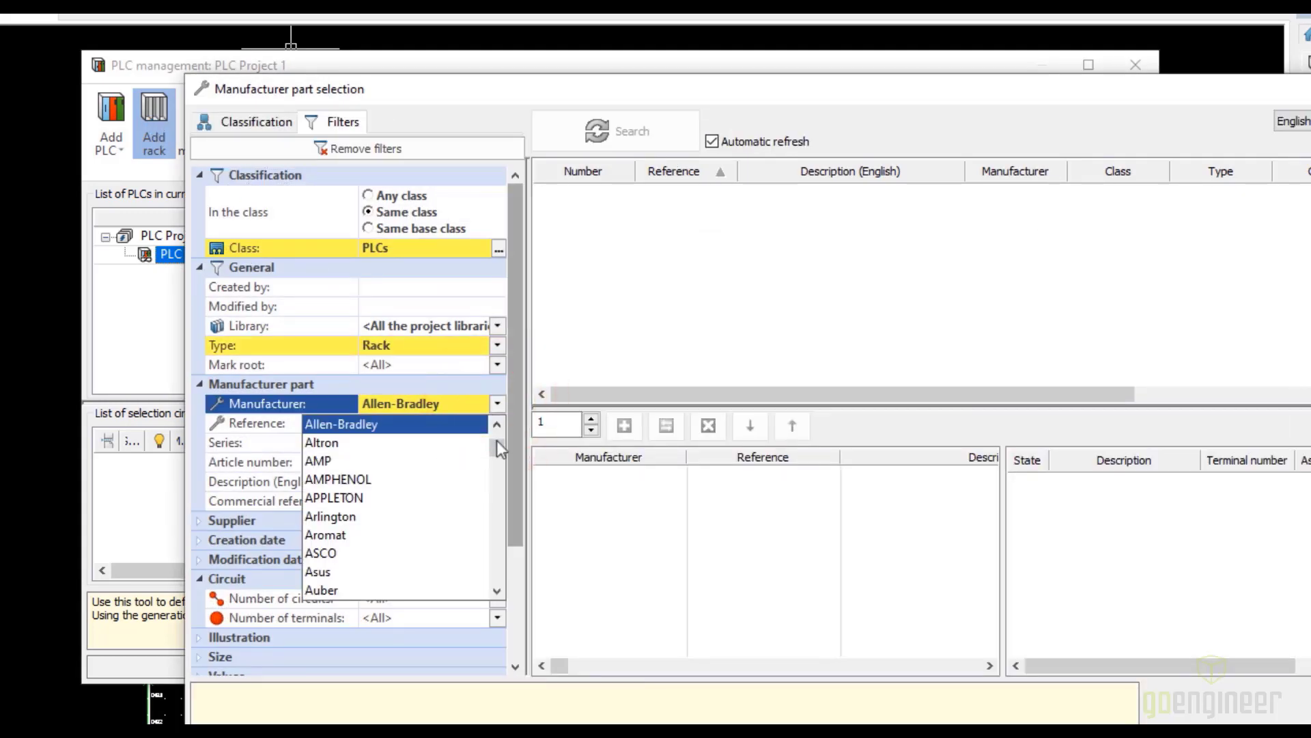
left_click_drag(497, 444, 498, 429)
left_click(335, 423)
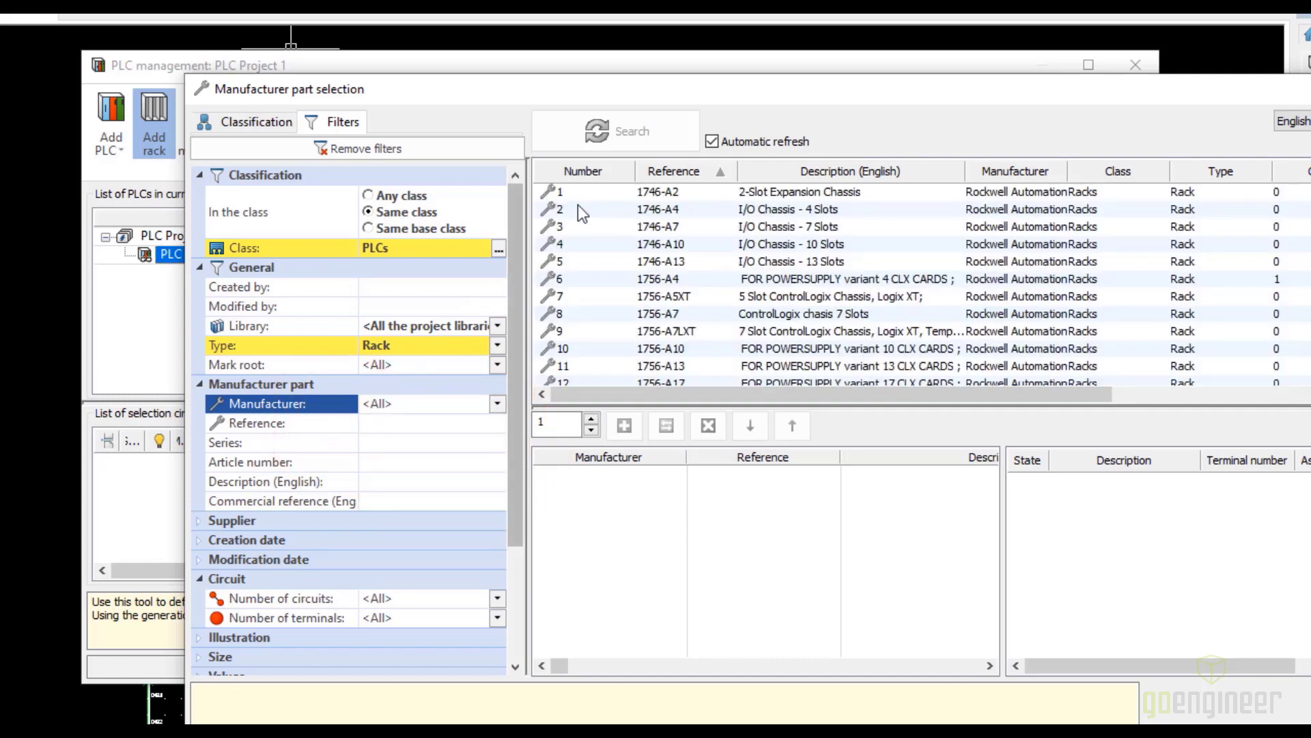
left_click(655, 227)
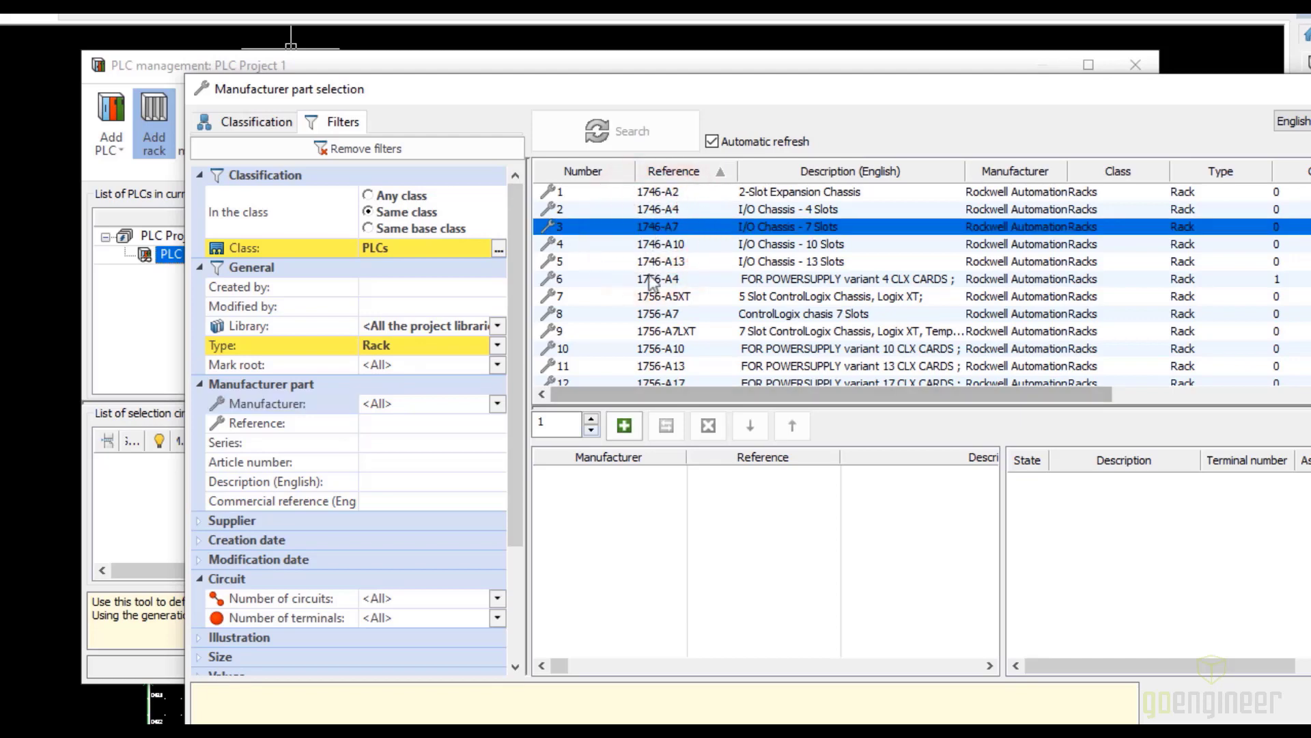
left_click(625, 427)
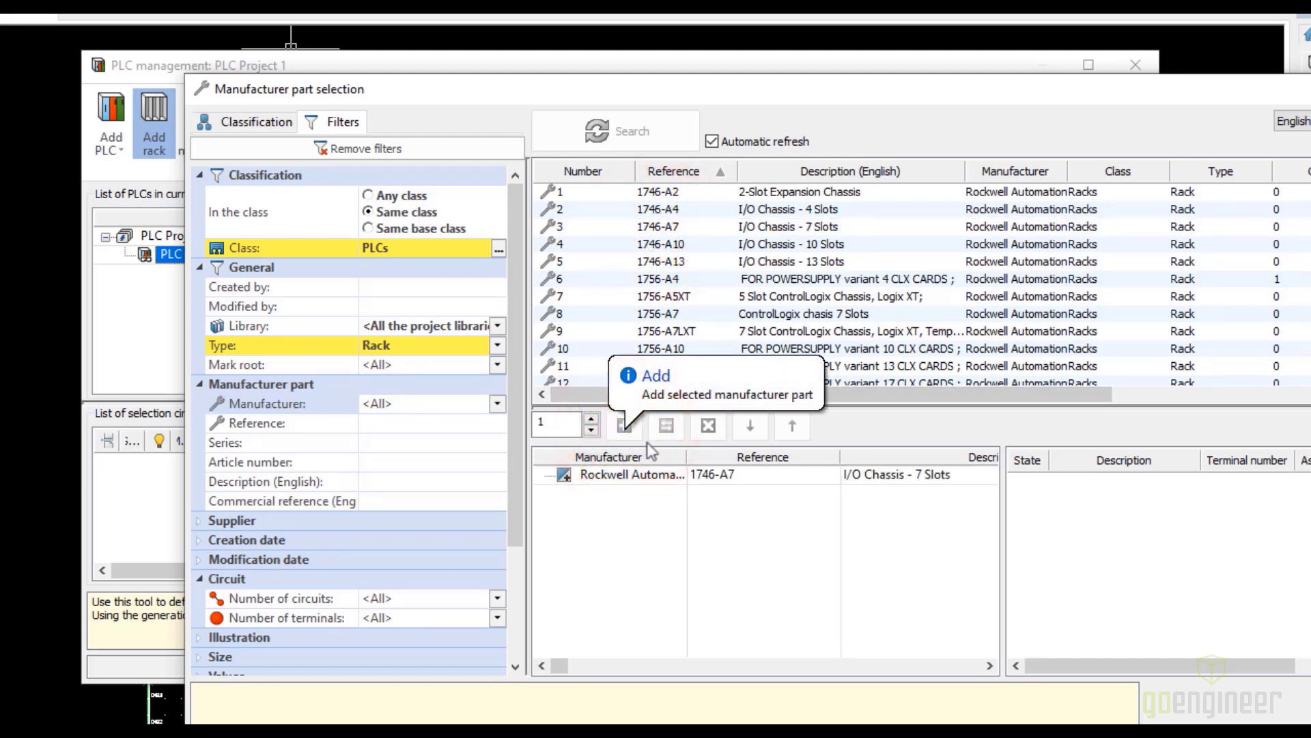
left_click(1223, 710)
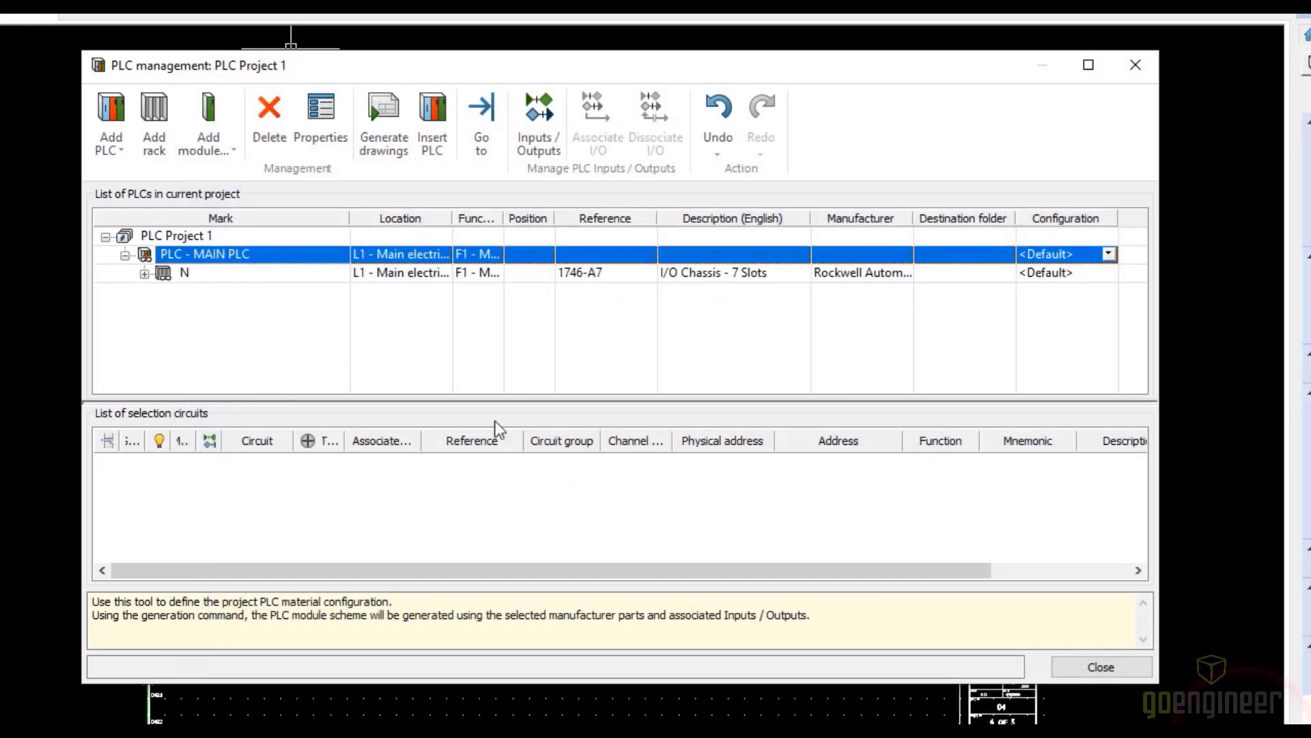
Expand the new rack under the main PLC, then set its mark root to RACK and its description to MAIN RACK
left_click(144, 273)
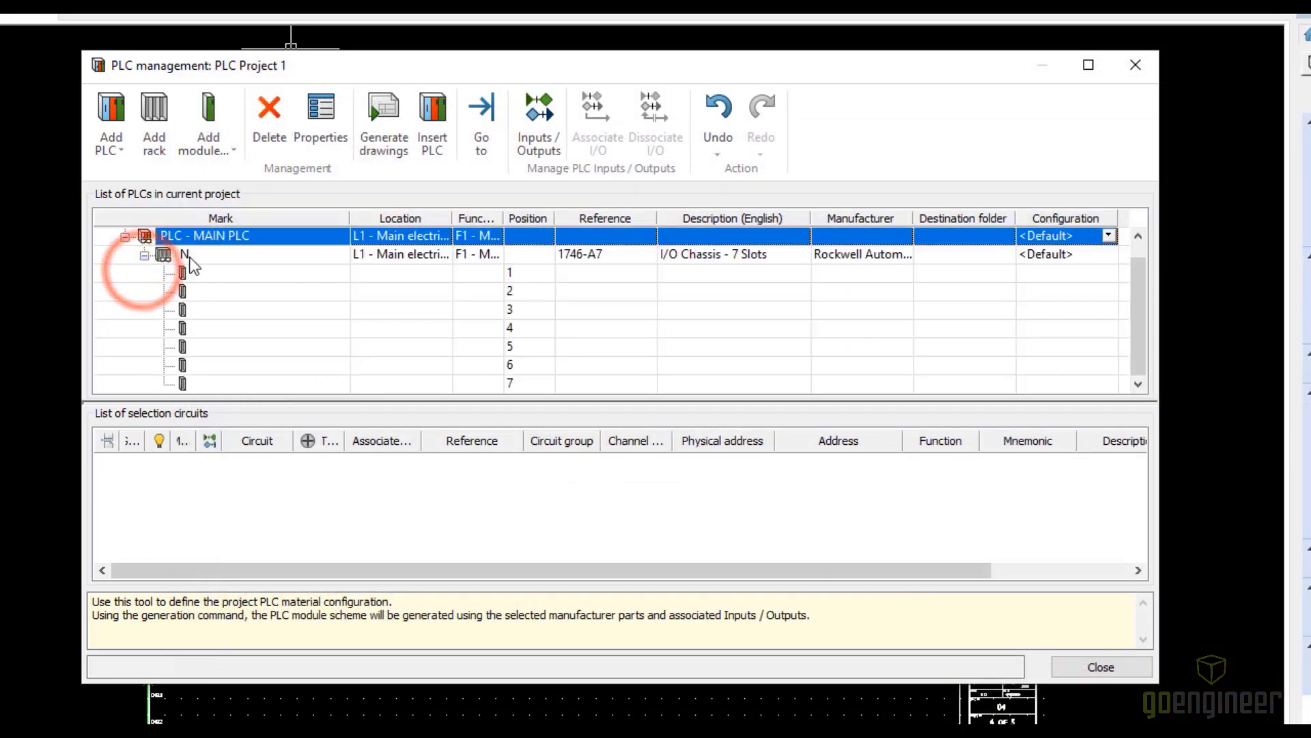
double_click(190, 257)
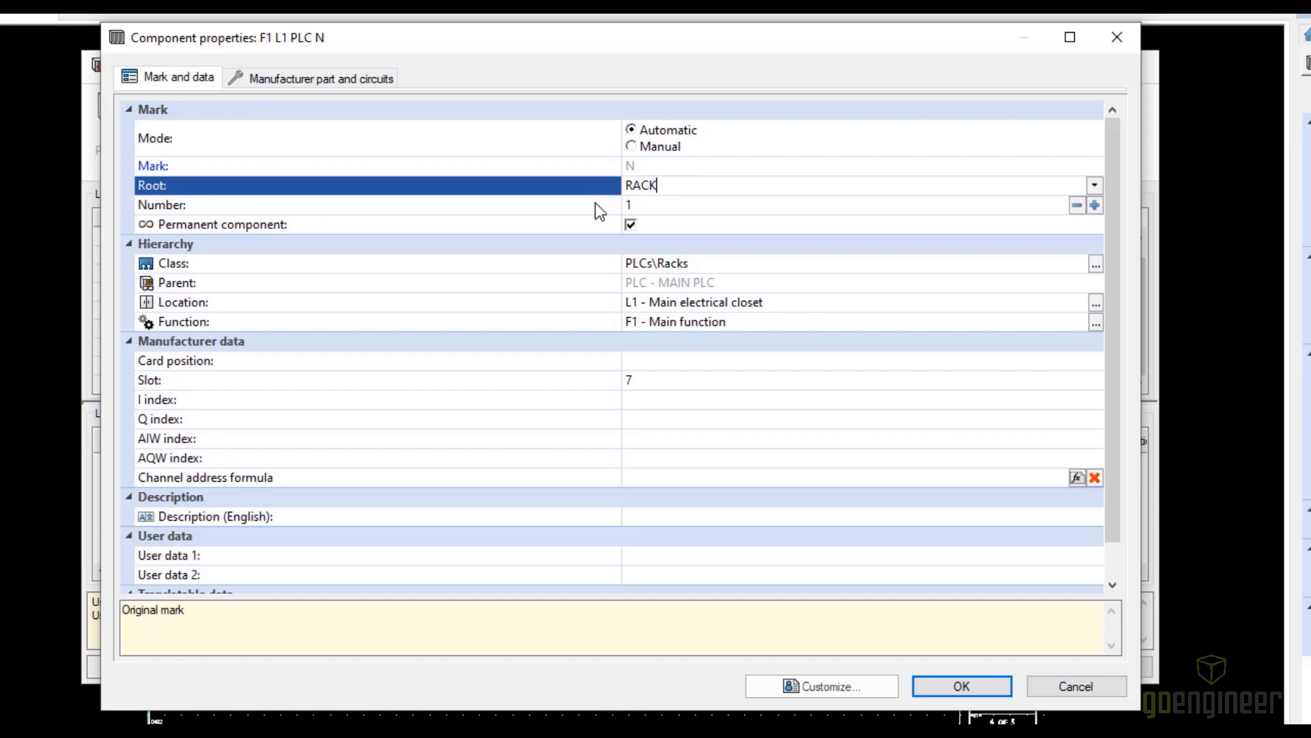
left_click(690, 517)
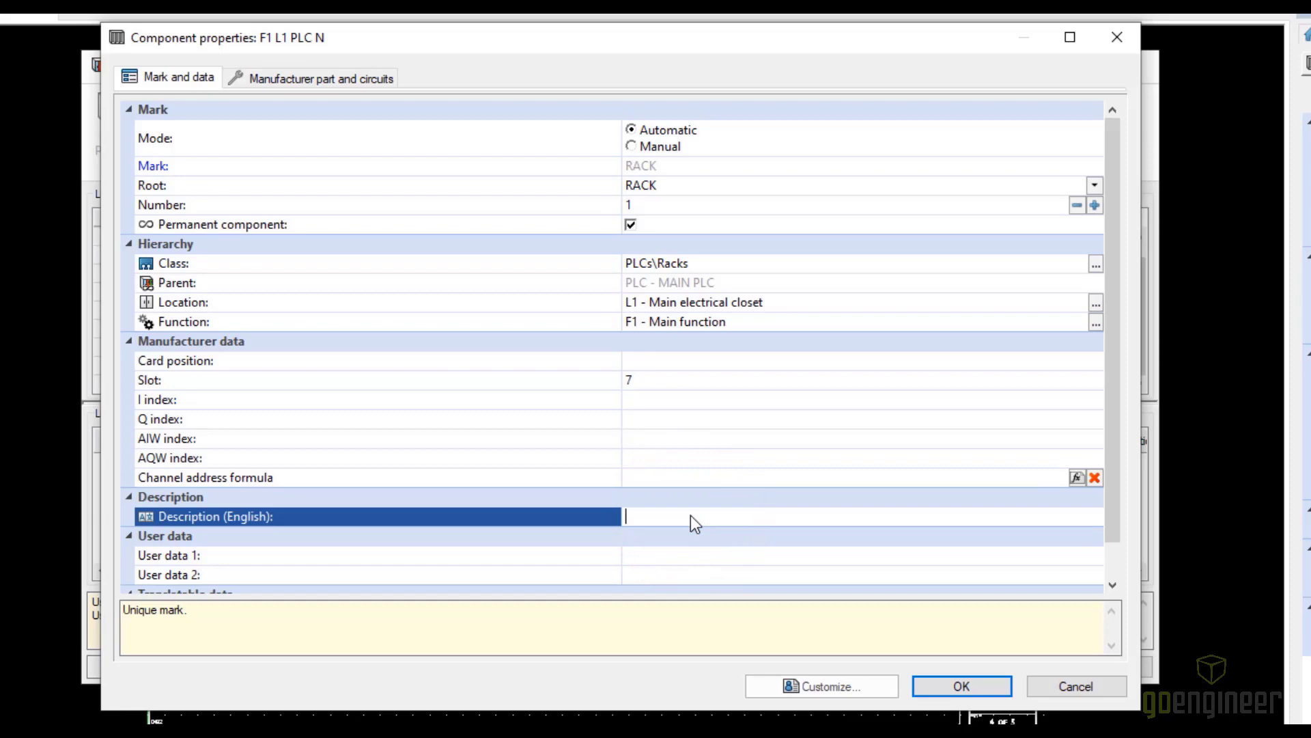
type("MAIN RACK")
left_click(979, 684)
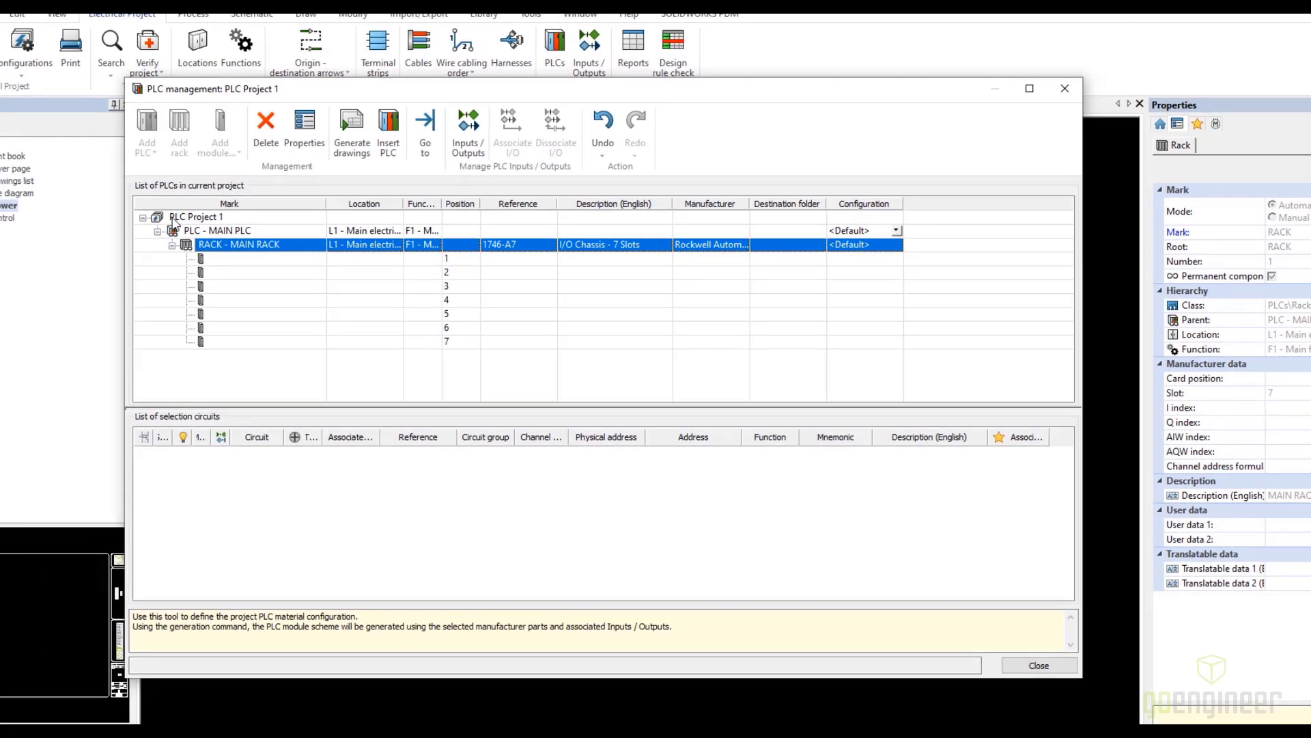
Add a second PLC mark to PLC Project 1 with root PLC and the English description SECONDARY PLC
left_click(175, 217)
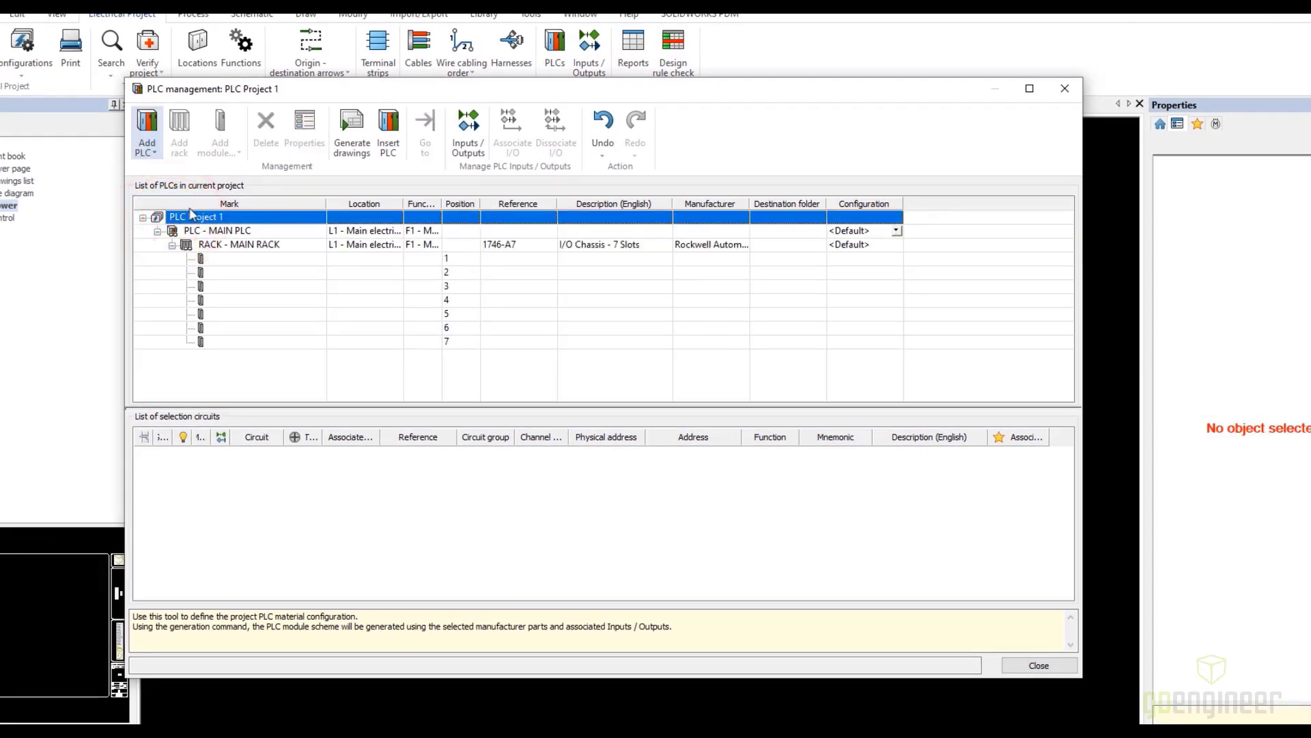
left_click(146, 133)
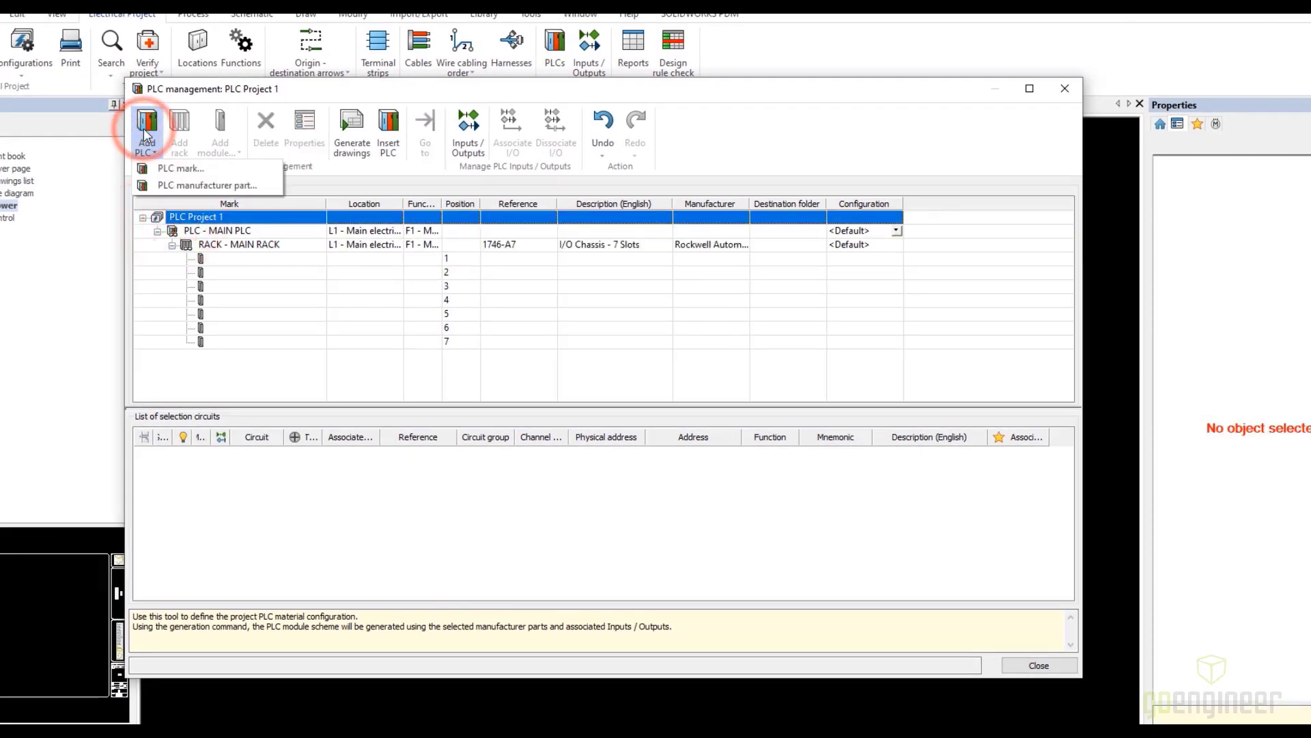
left_click(181, 168)
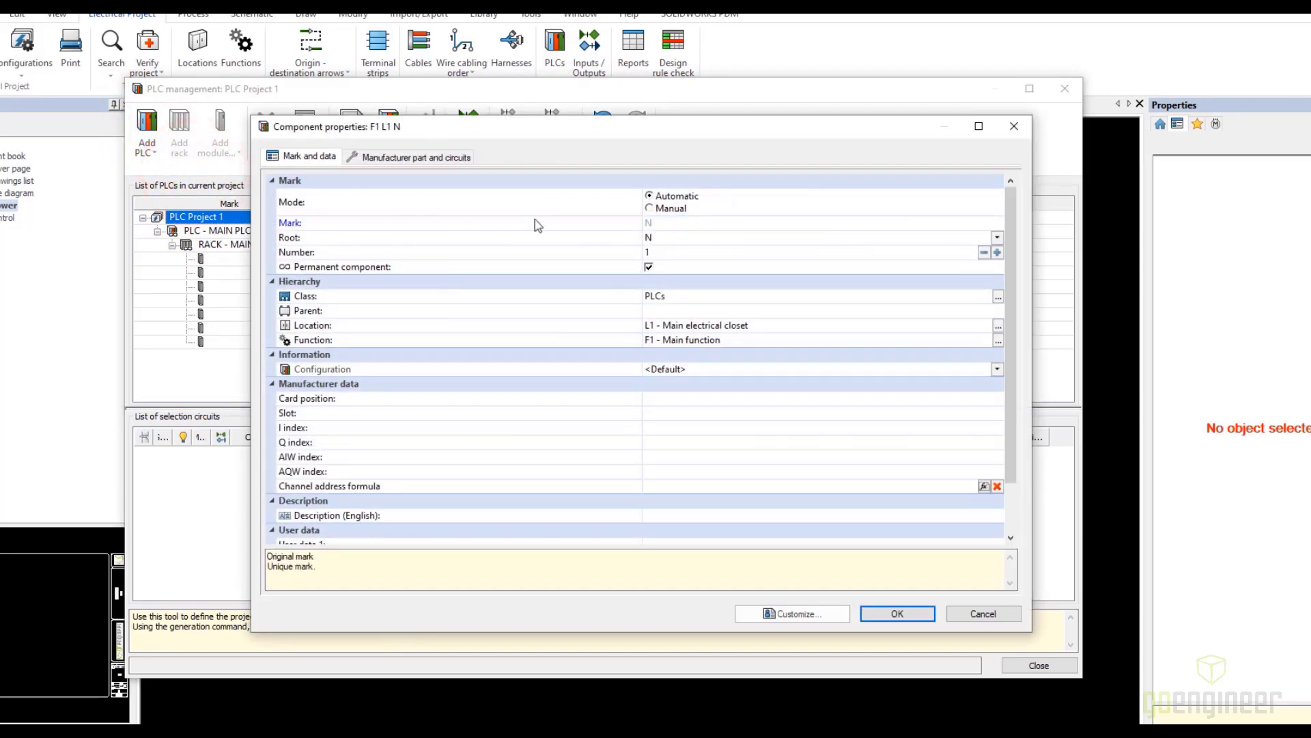
left_click(659, 236)
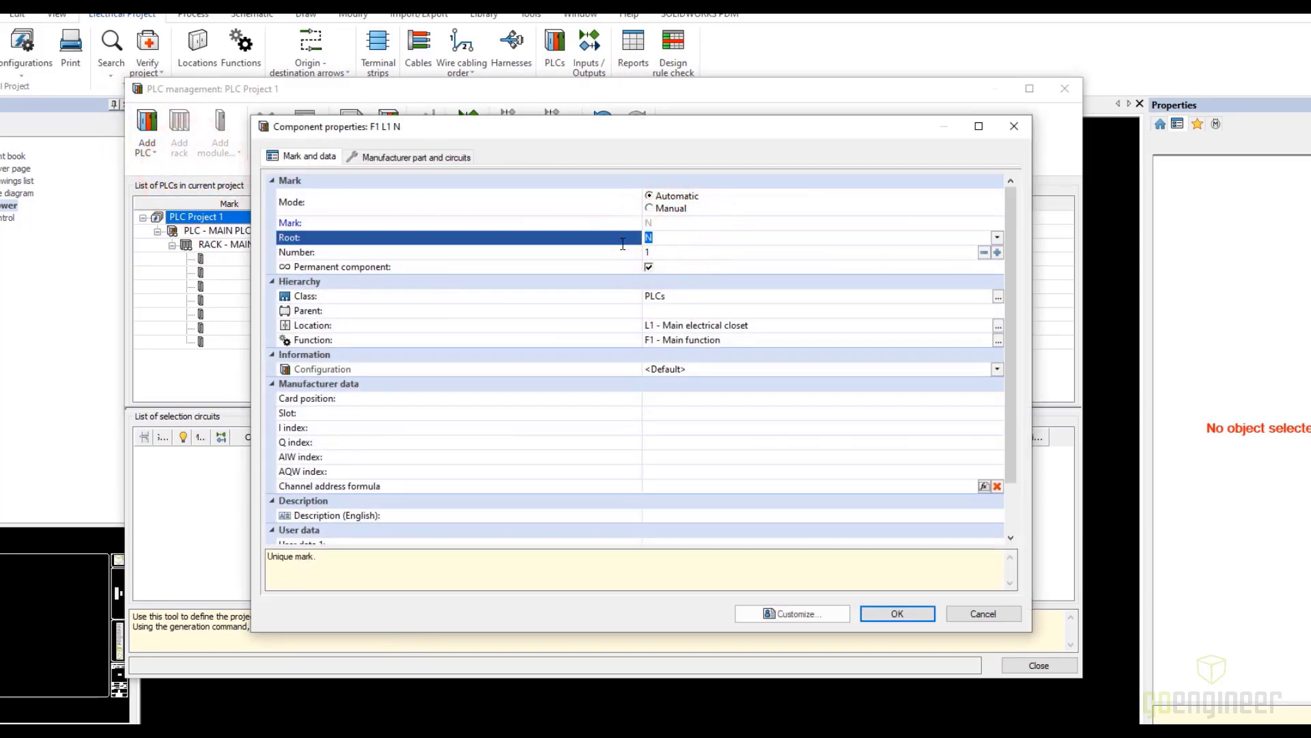
type("PLC")
left_click(677, 517)
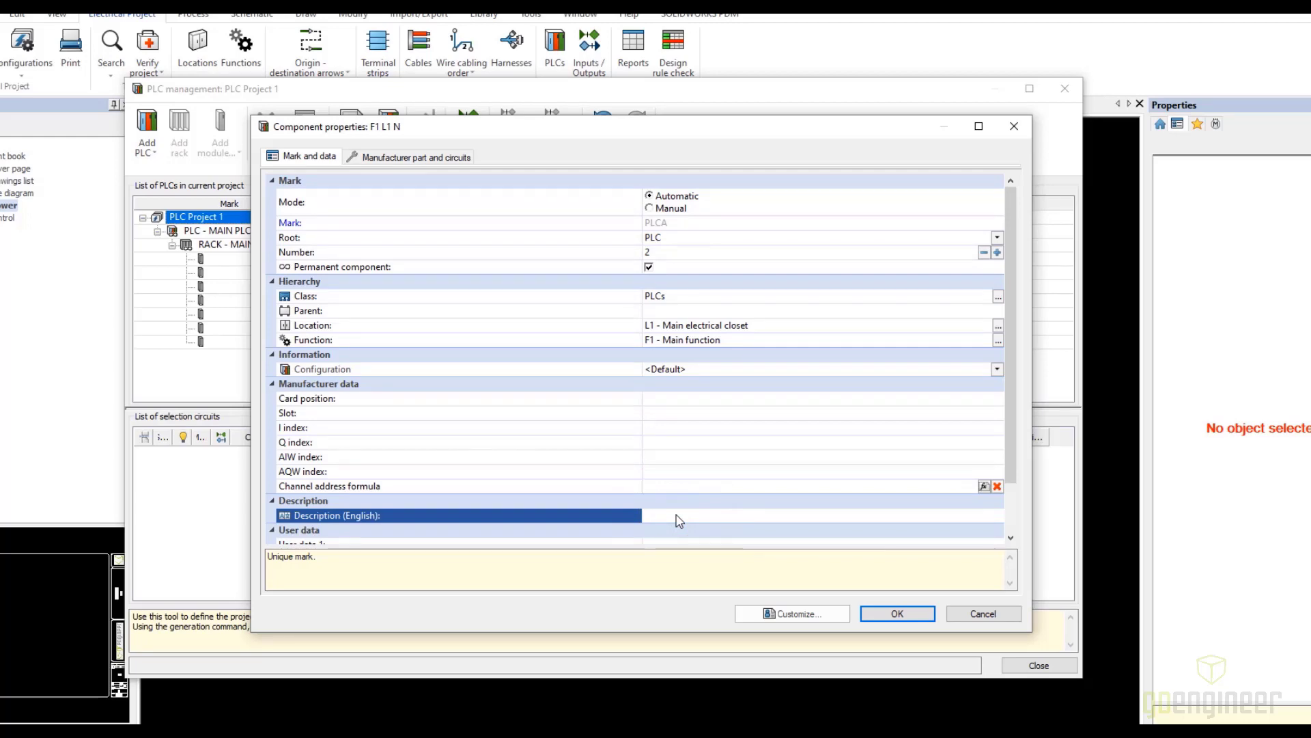
type("SECONDARY PLC")
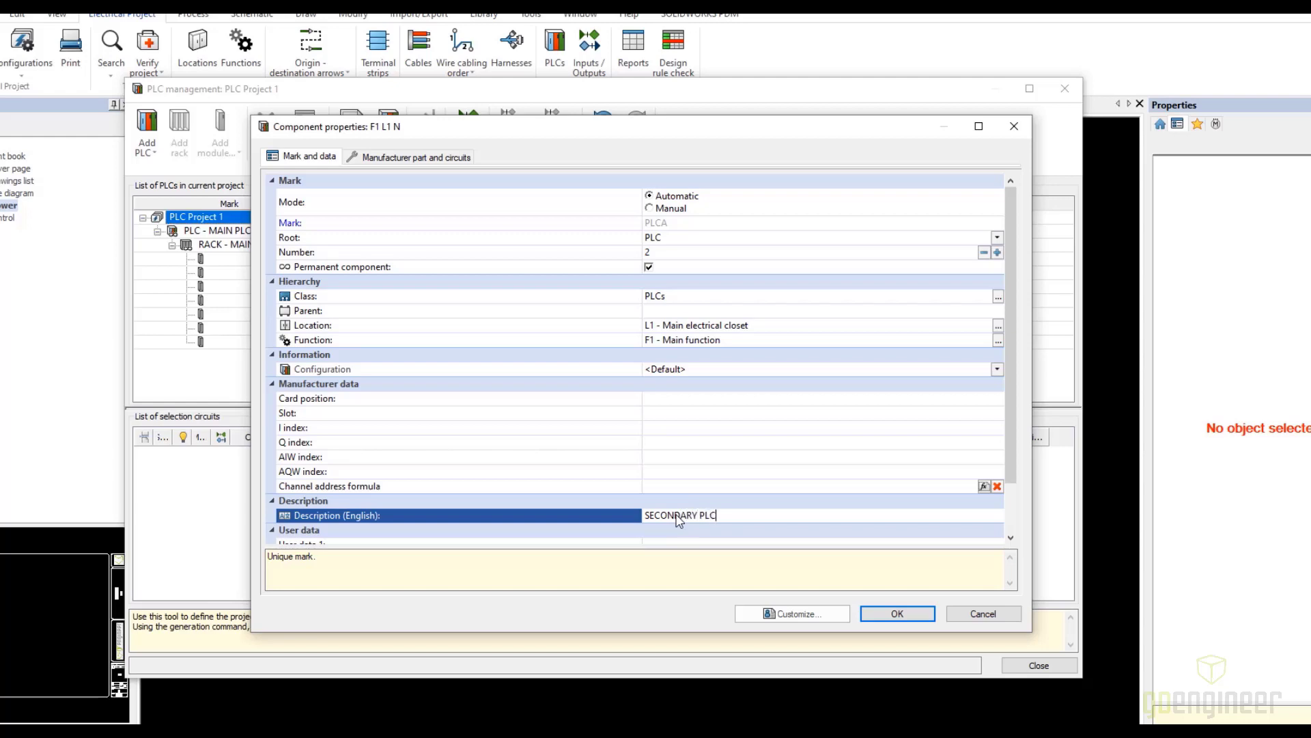
left_click(897, 614)
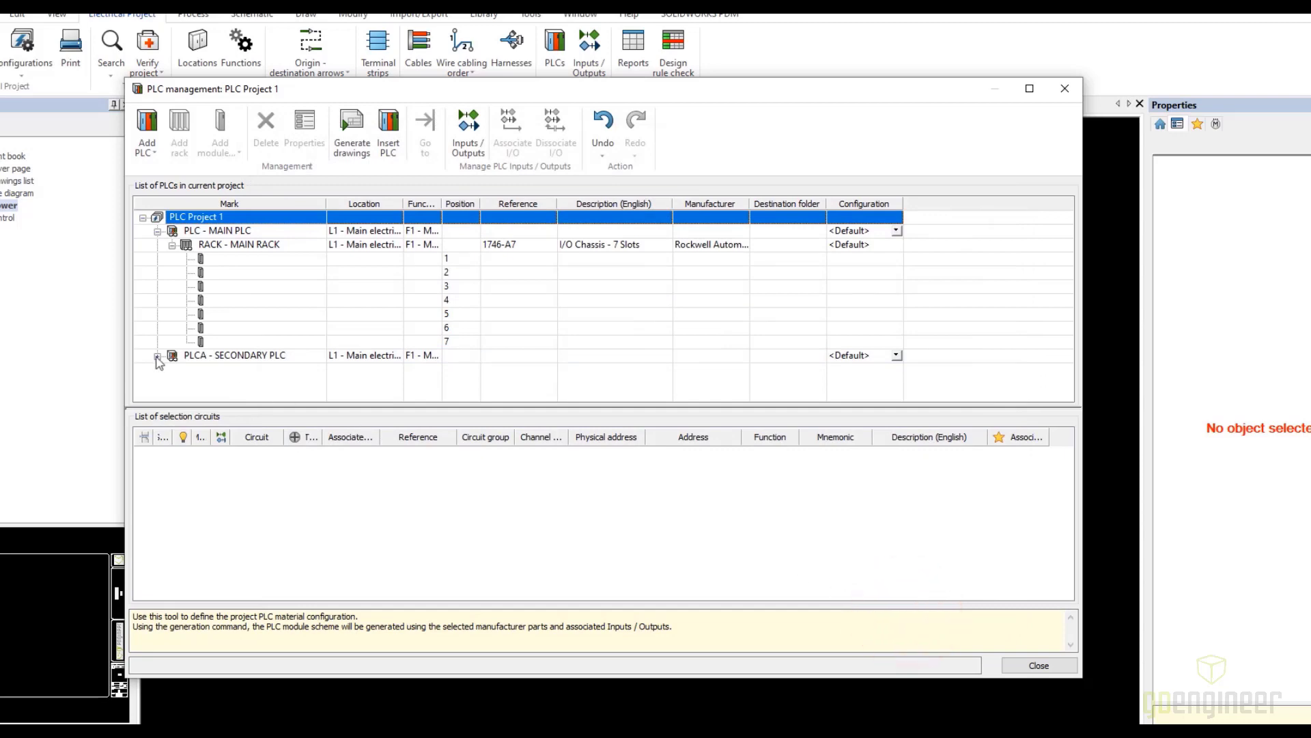
Add the Rockwell Automation 1734-IB8 digital input module directly to the secondary PLC
left_click(157, 355)
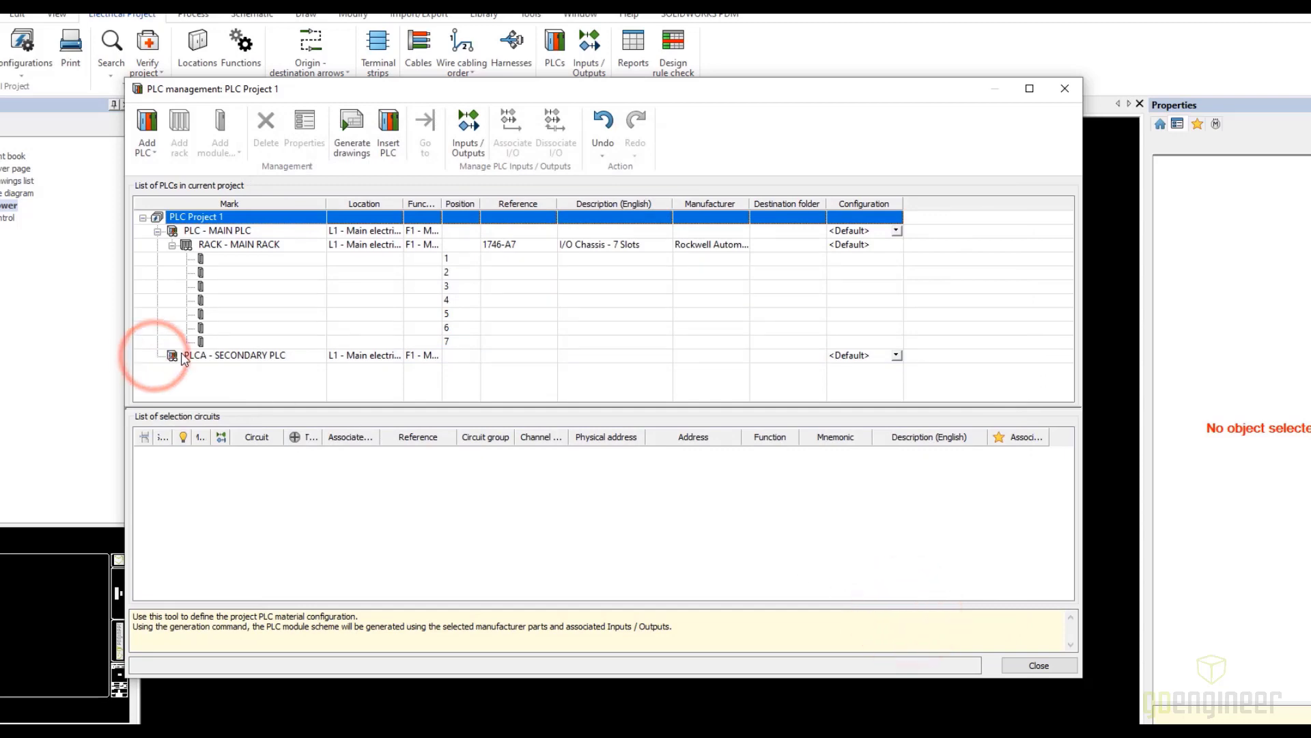
left_click(183, 357)
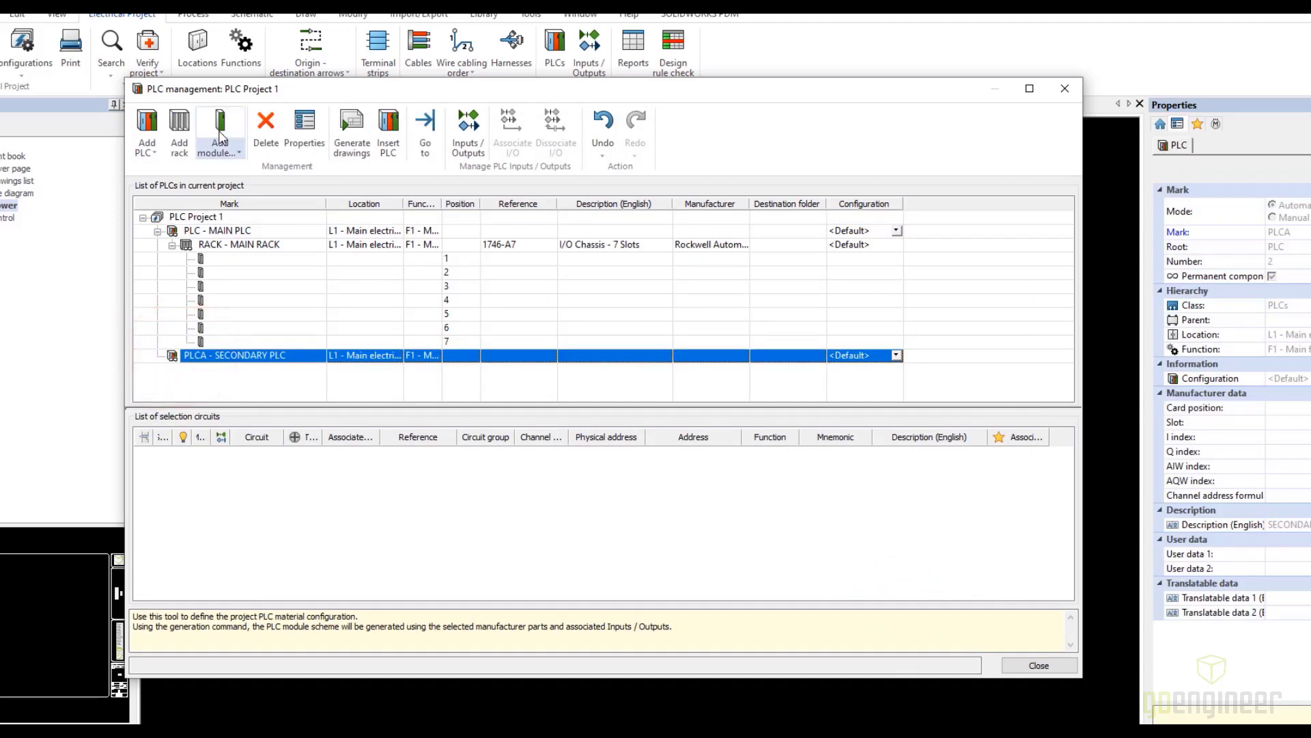
left_click(220, 136)
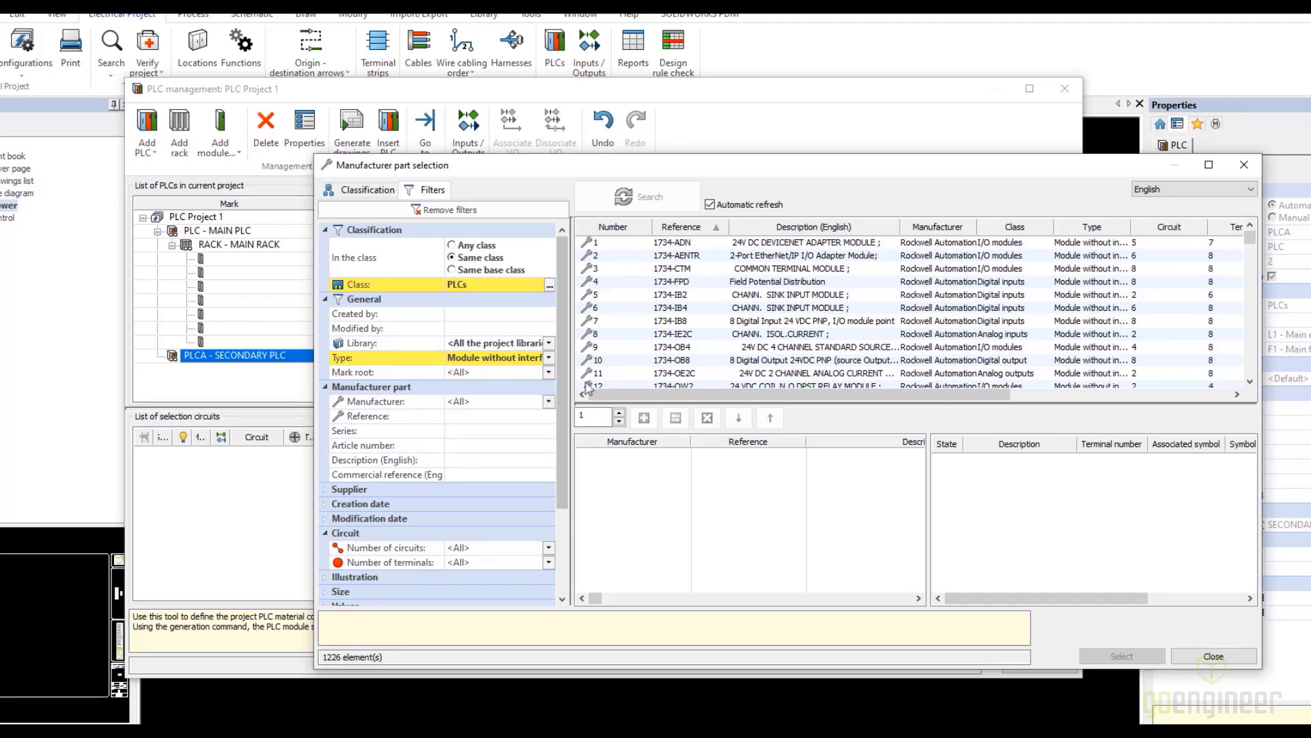
left_click(680, 323)
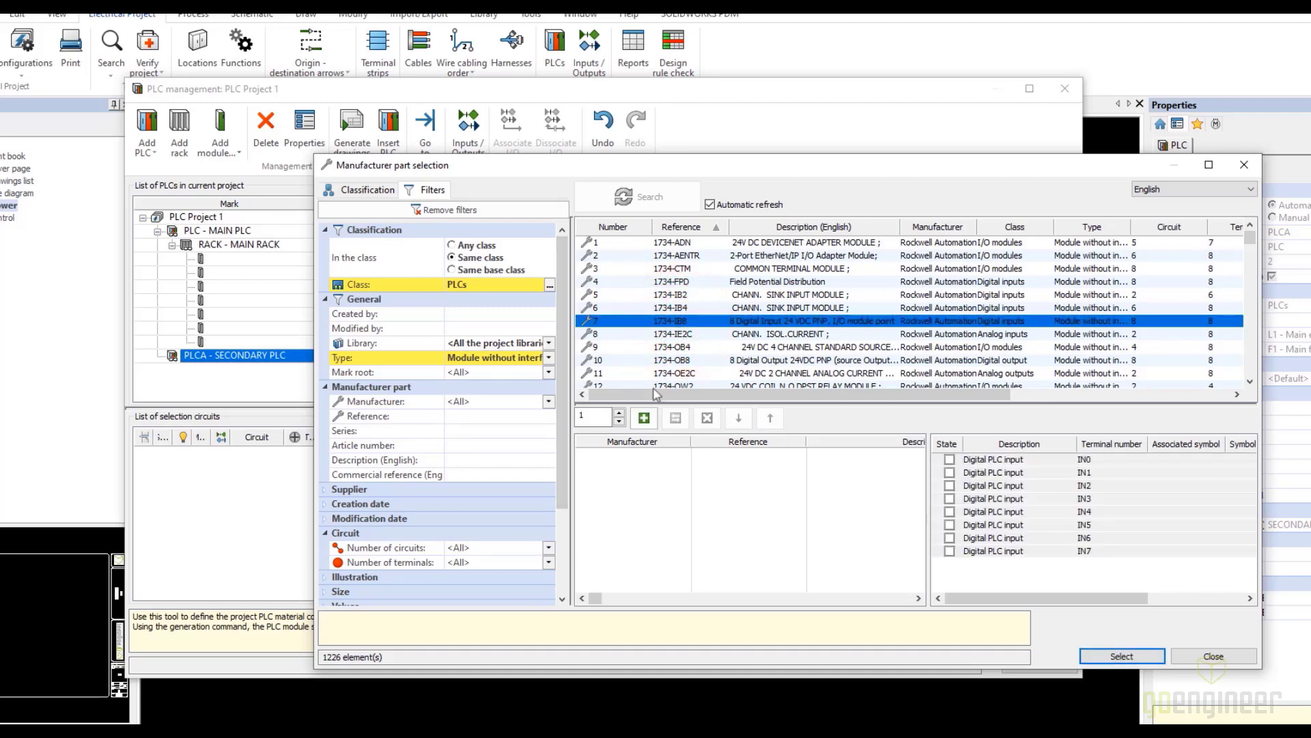
left_click(643, 418)
left_click(1115, 657)
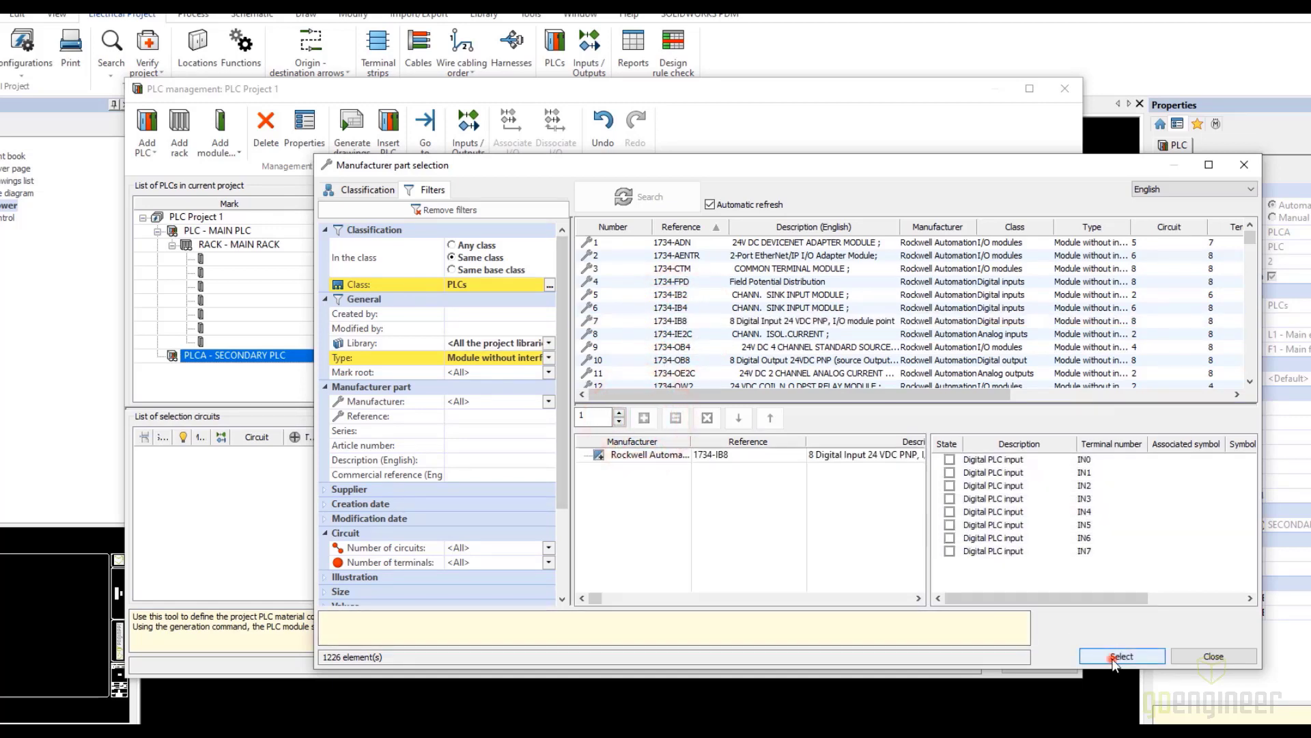
Set the mark root of the secondary PLC's 1734-IB8 module to MOD
left_click(203, 369)
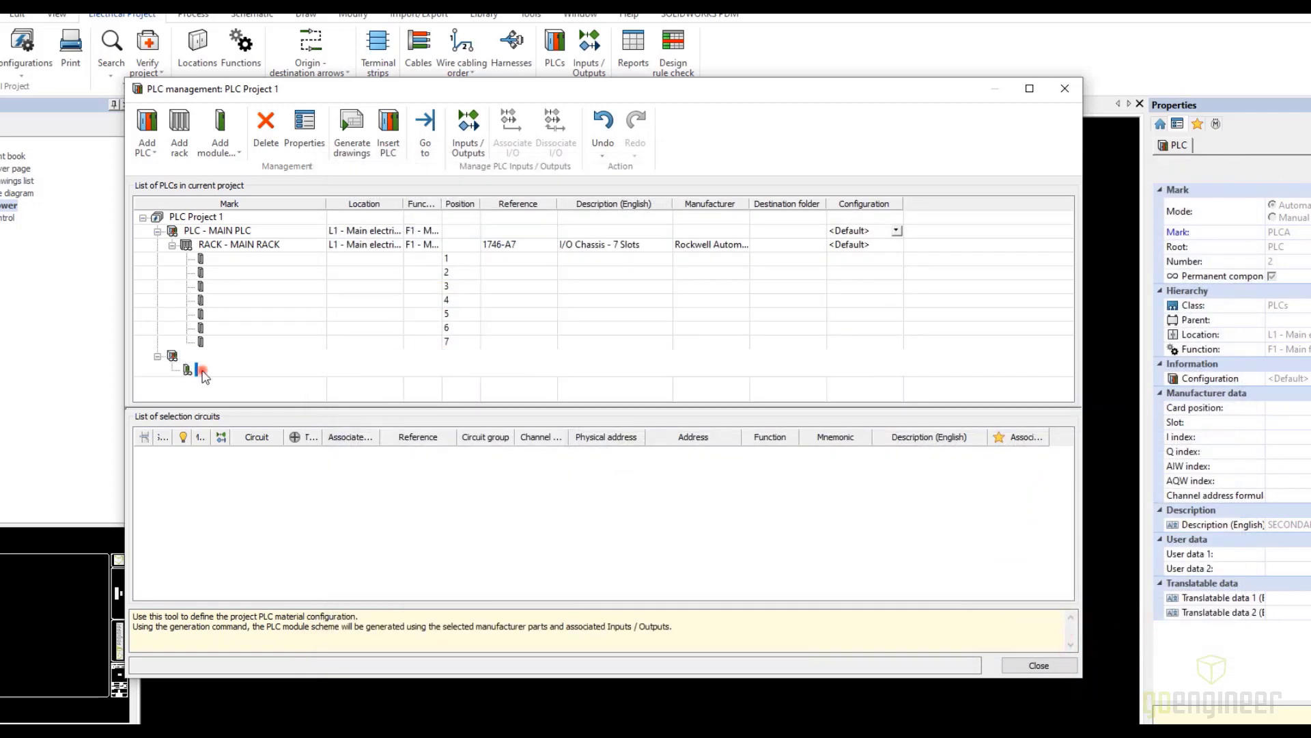
right_click(205, 374)
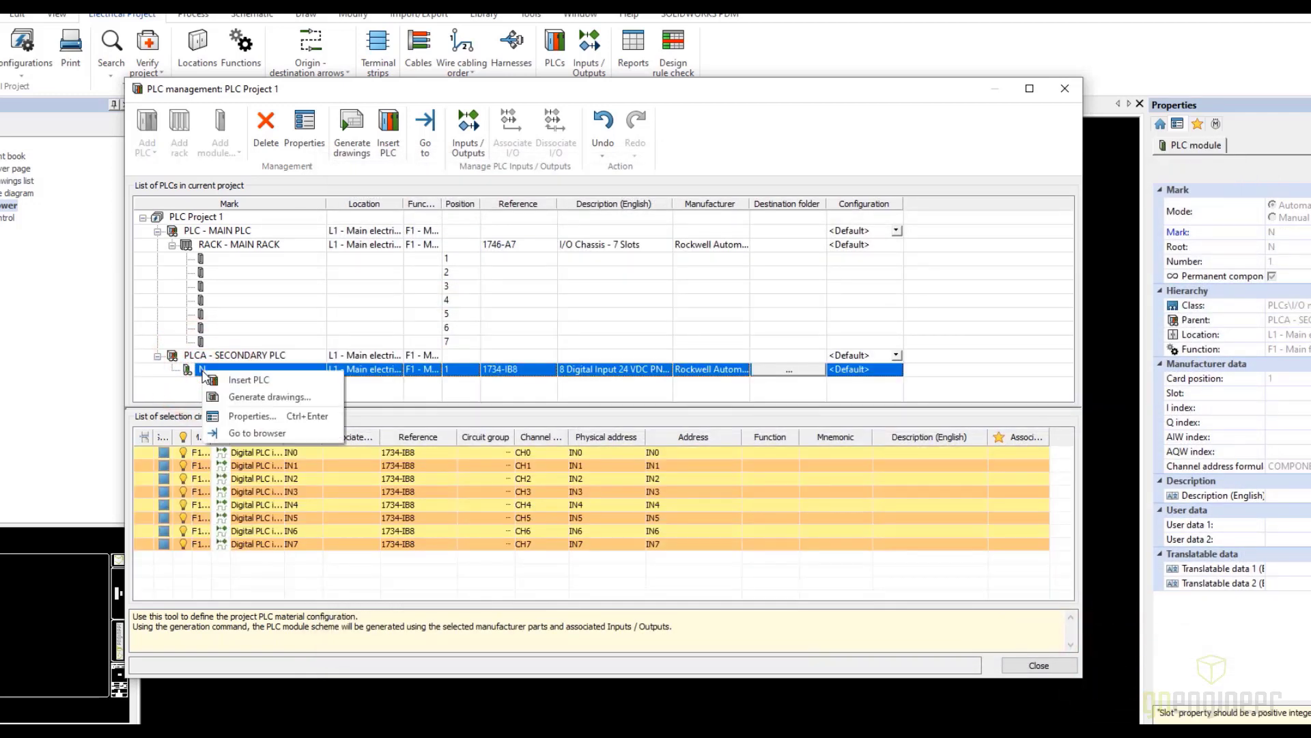
left_click(252, 416)
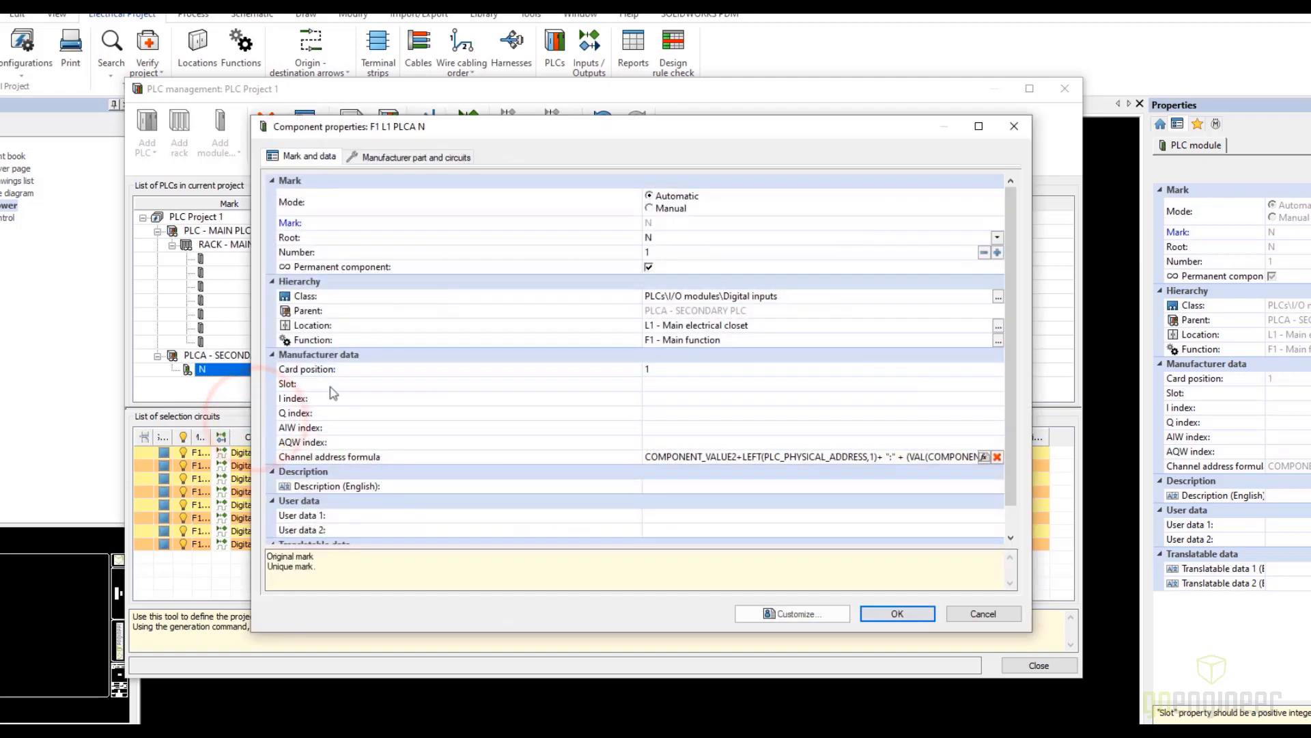
left_click(668, 237)
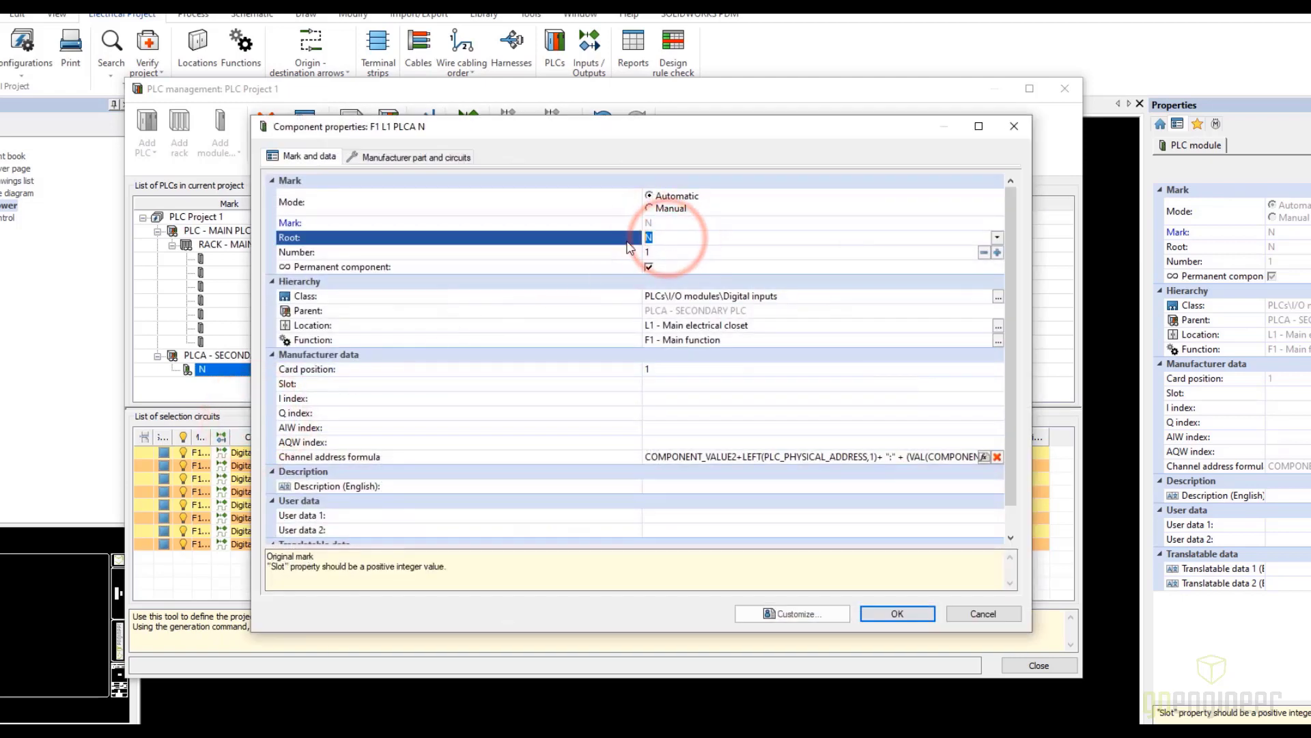
type("MOD")
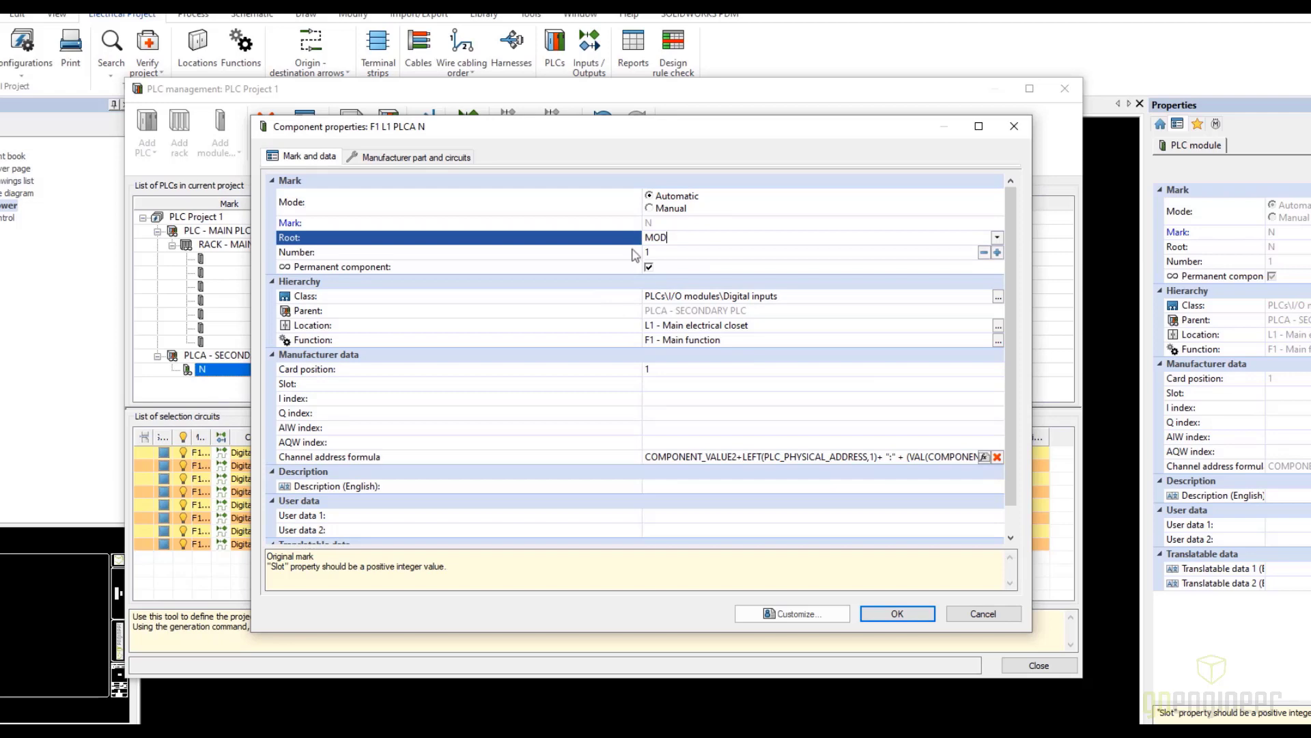
left_click(894, 614)
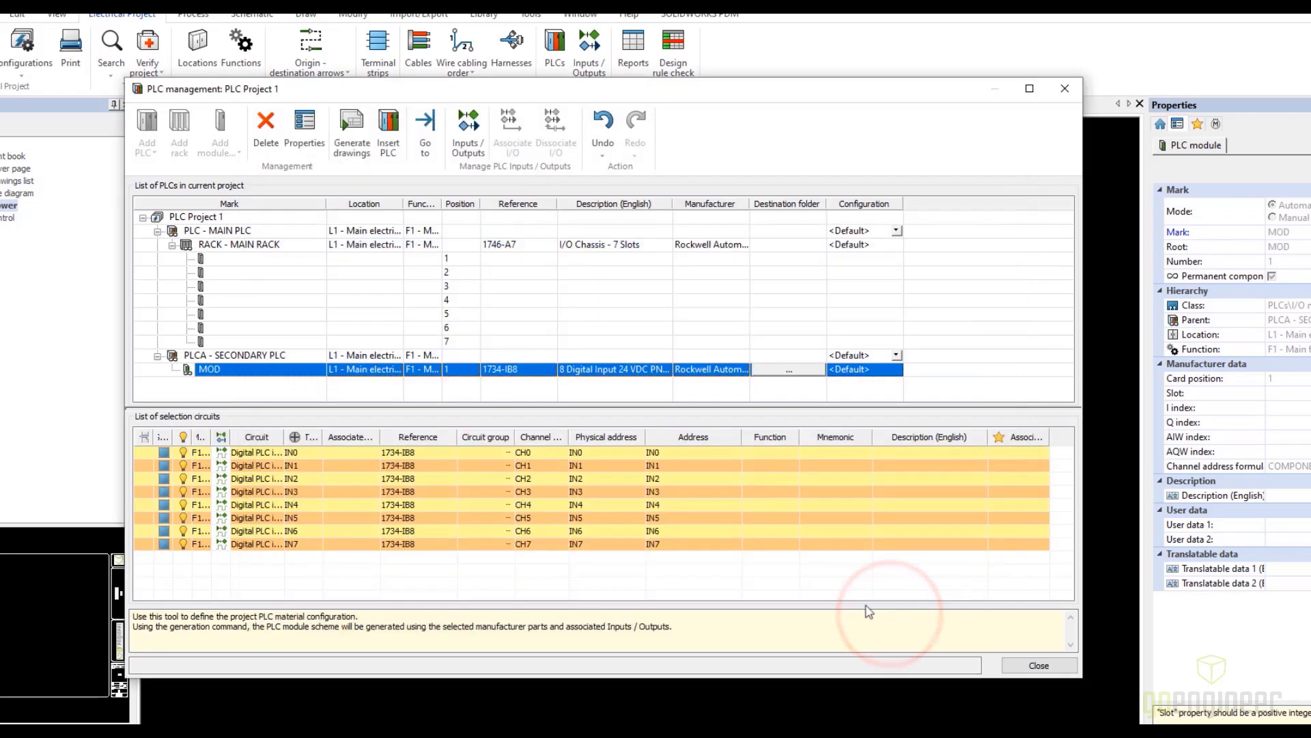
left_click(208, 369)
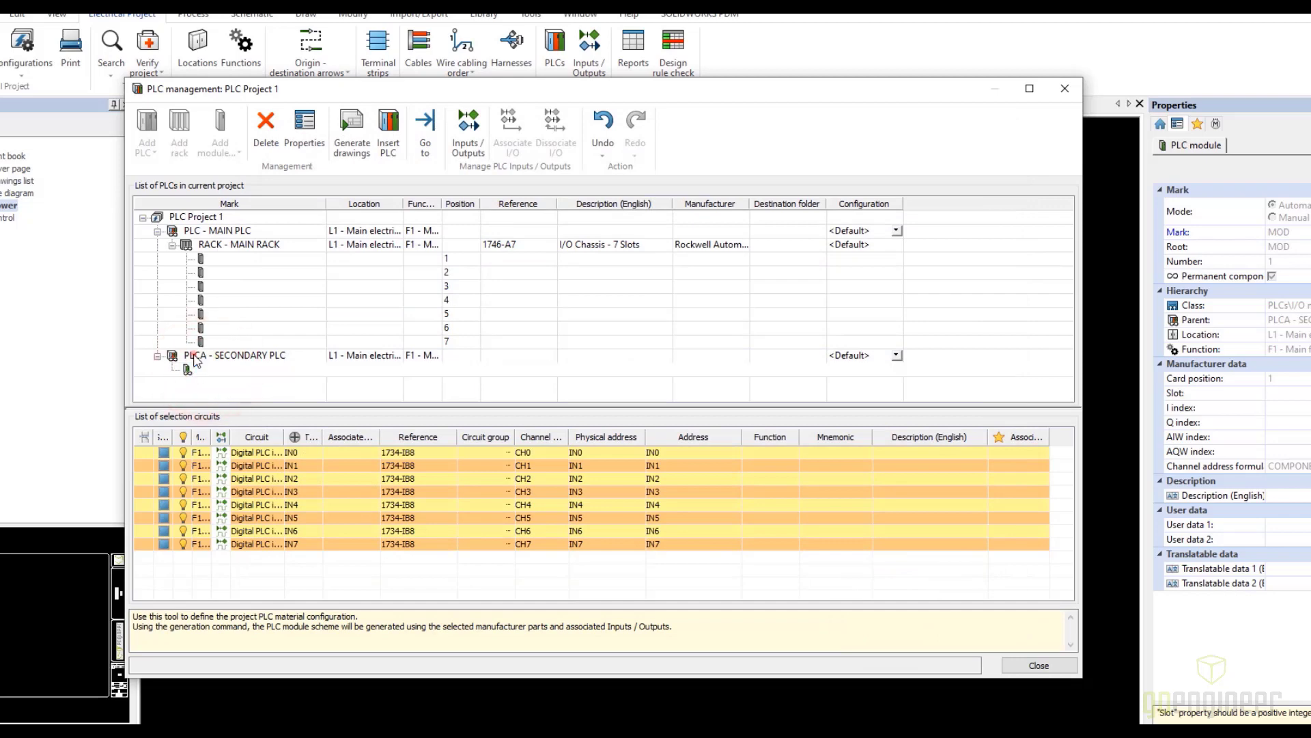
left_click(196, 356)
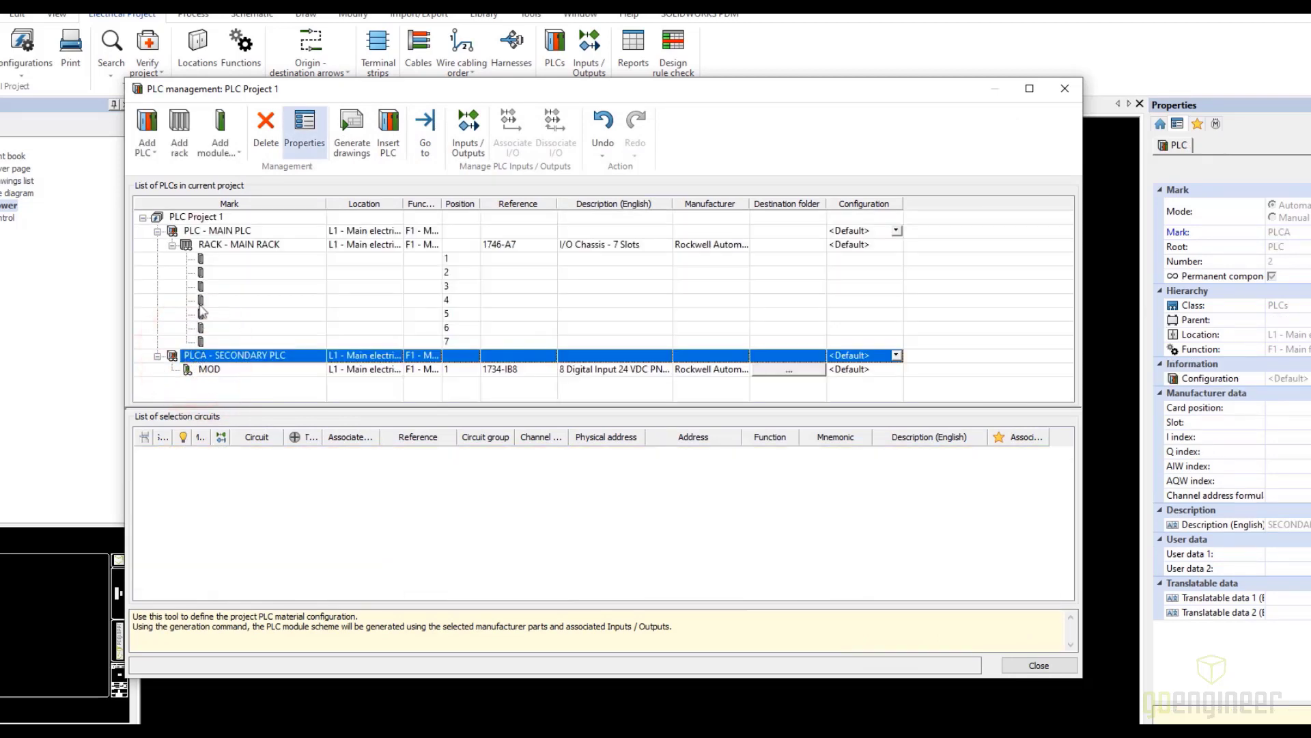
Add the Rockwell Automation 1734-ADN 24V DC DeviceNet adapter module directly to the secondary PLC
left_click(220, 134)
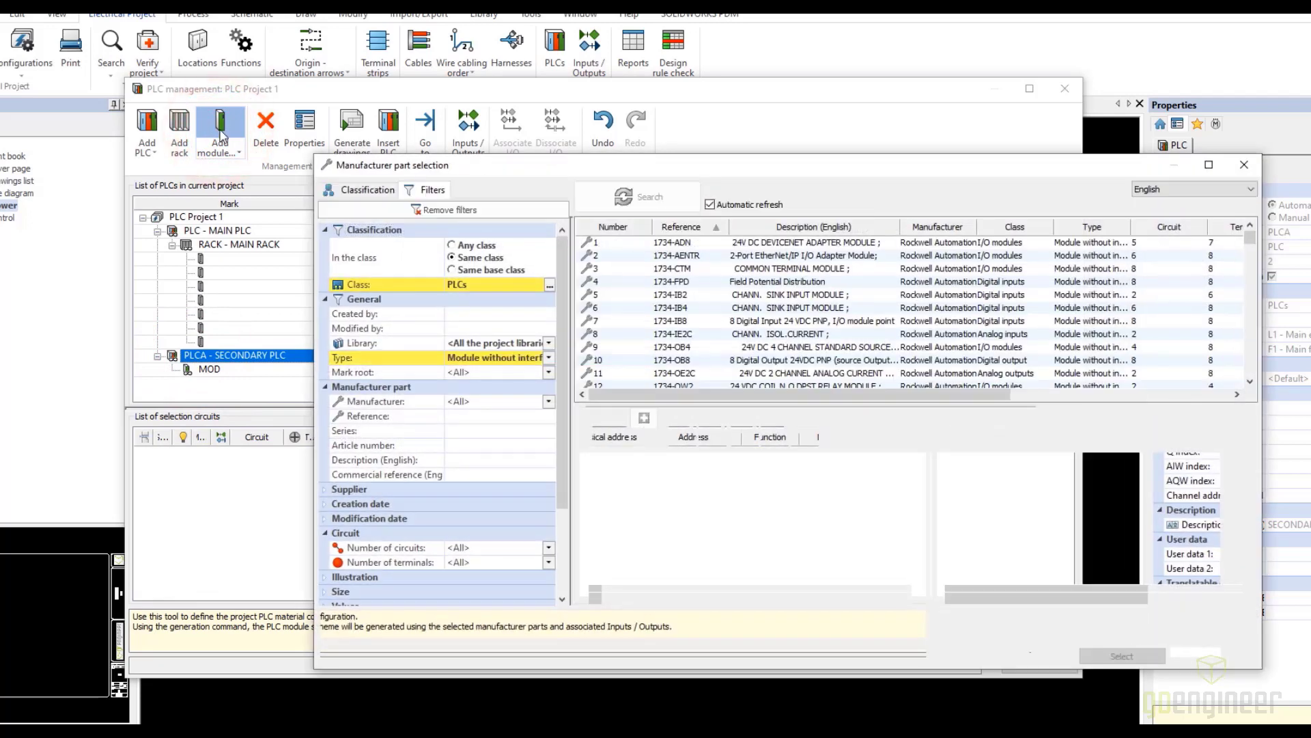
left_click(635, 242)
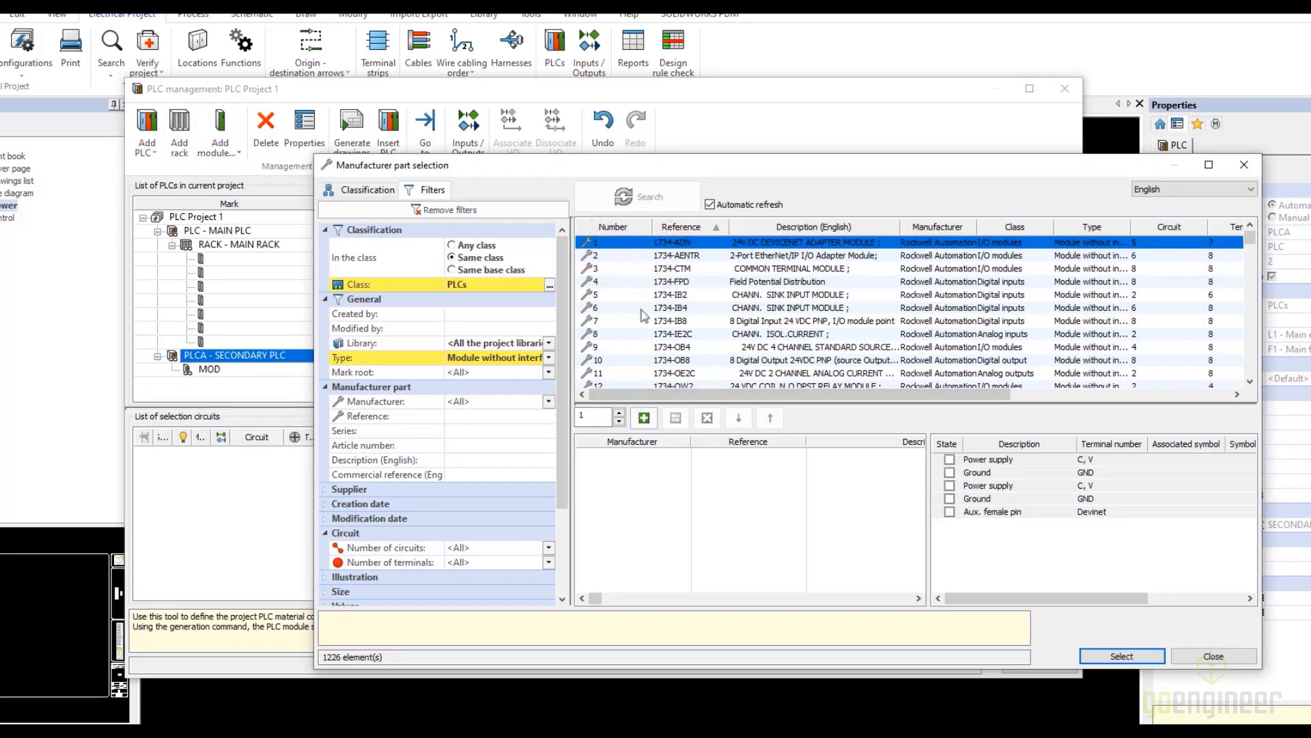
left_click(643, 418)
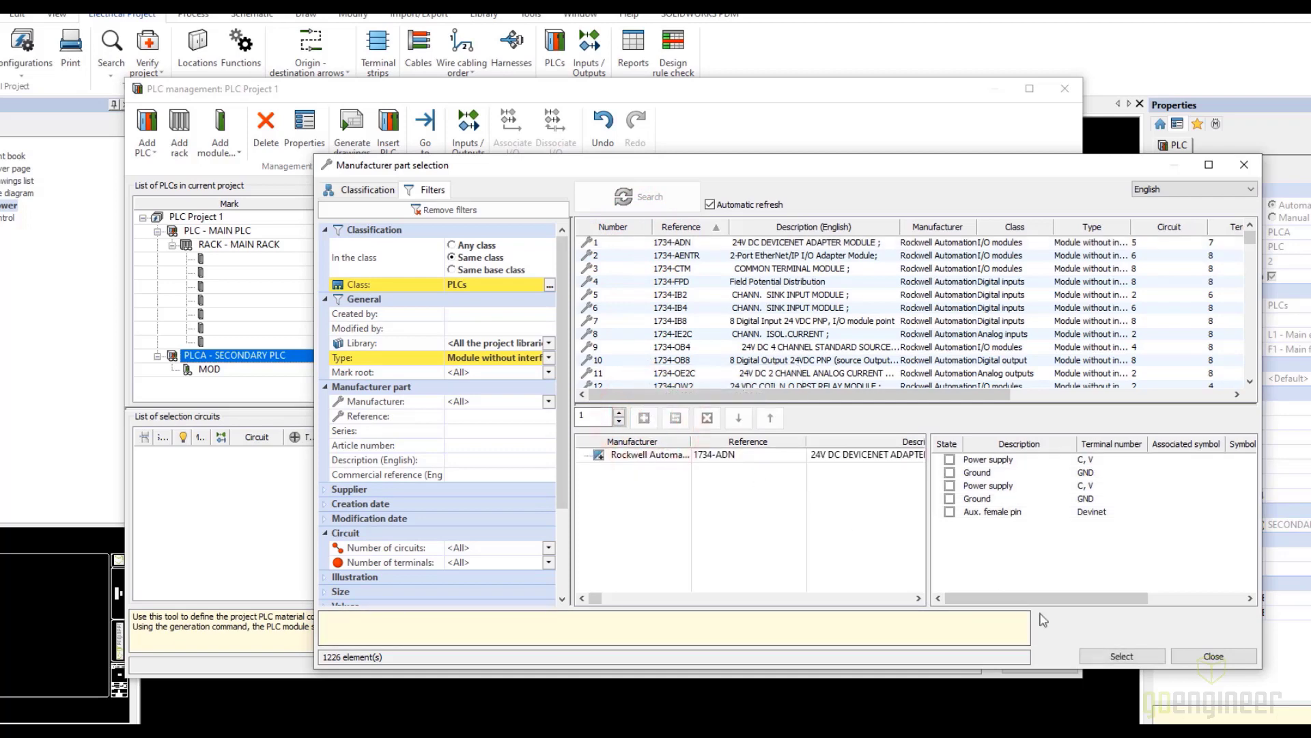
left_click(1122, 655)
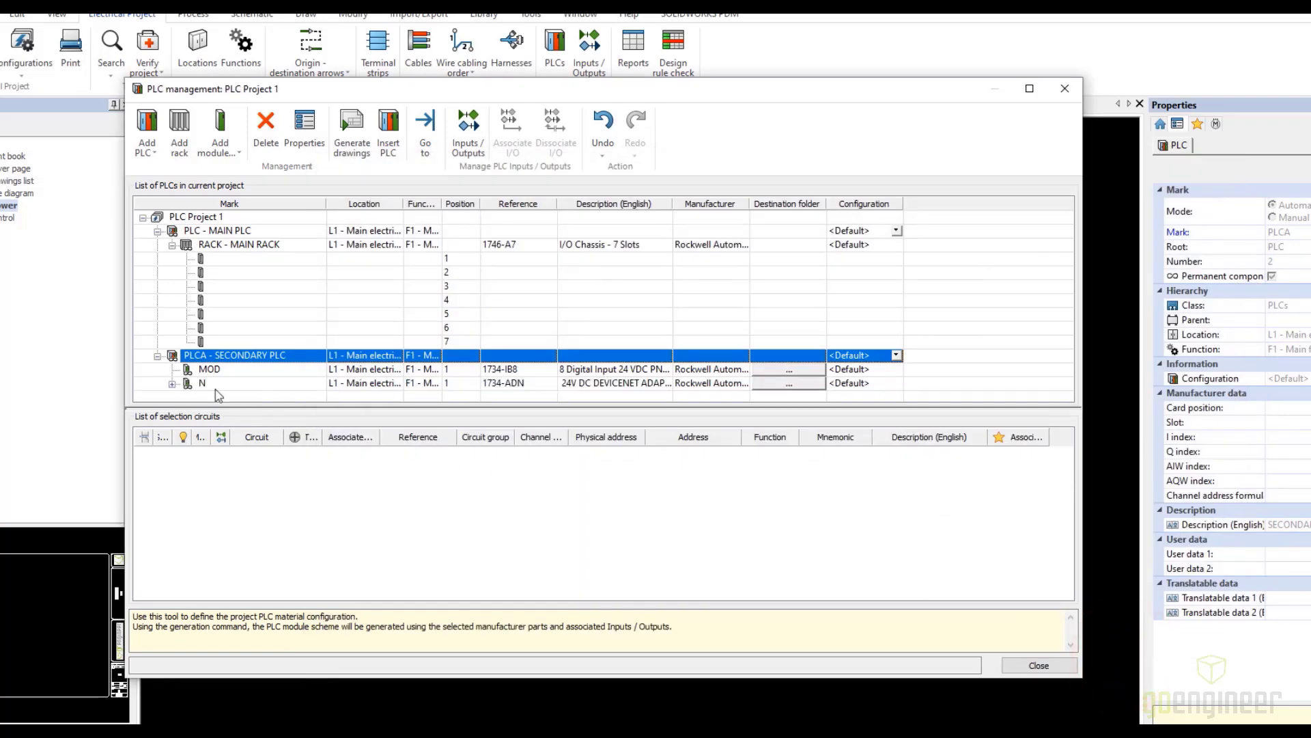
Set the mark root of the secondary PLC's 1734-ADN module to MOD
left_click(216, 390)
right_click(200, 383)
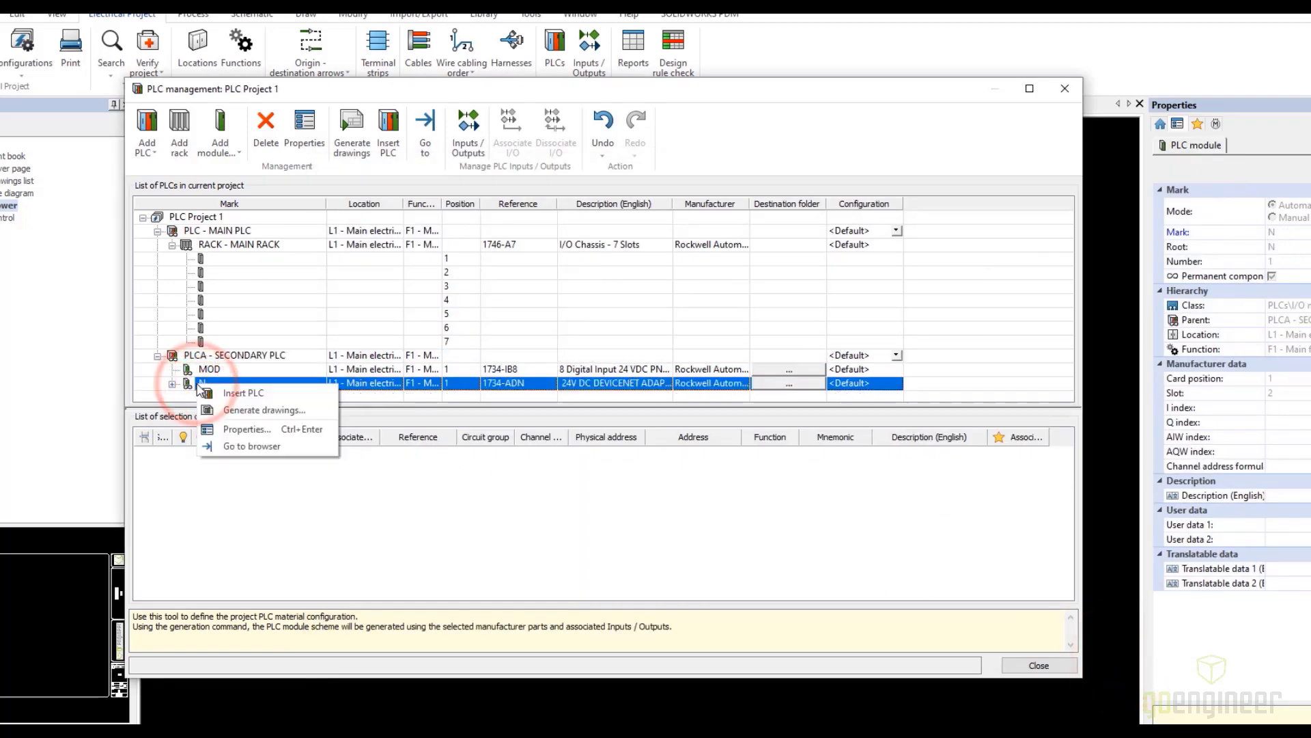
left_click(244, 430)
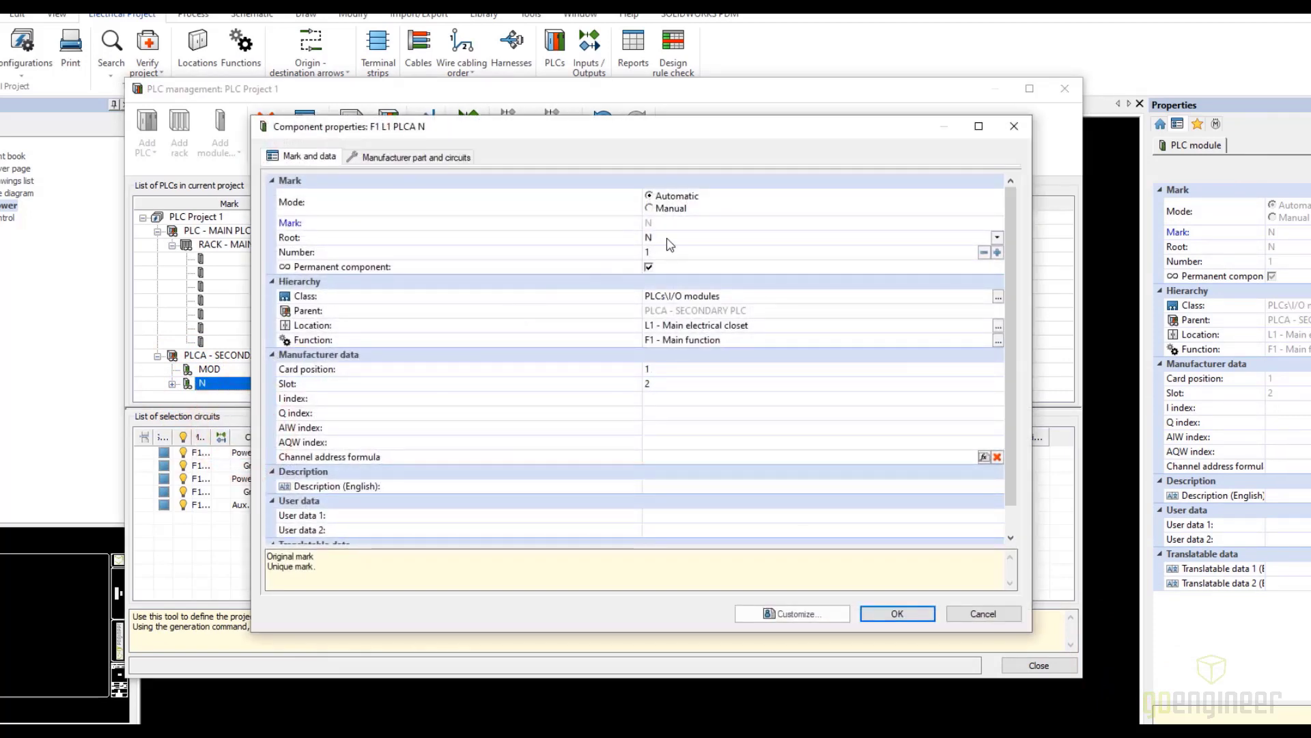
left_click(666, 239)
left_click(661, 237)
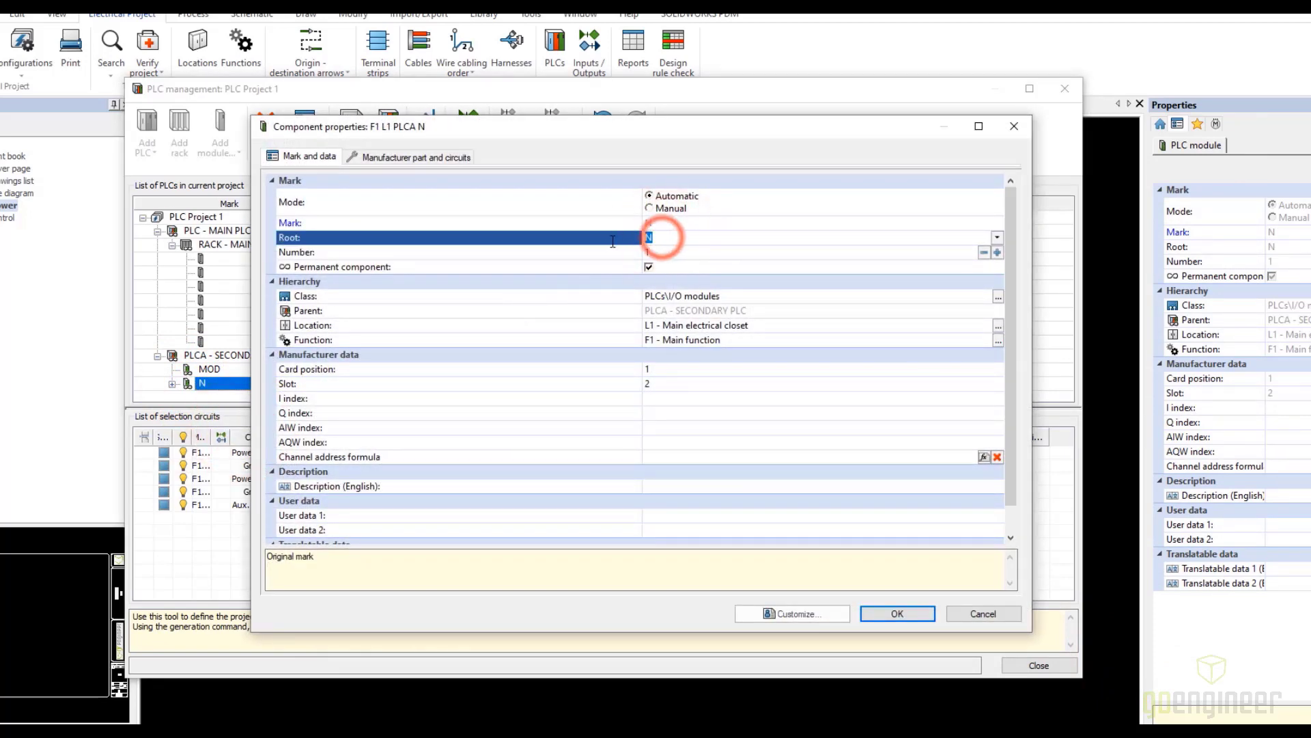
type("MOD")
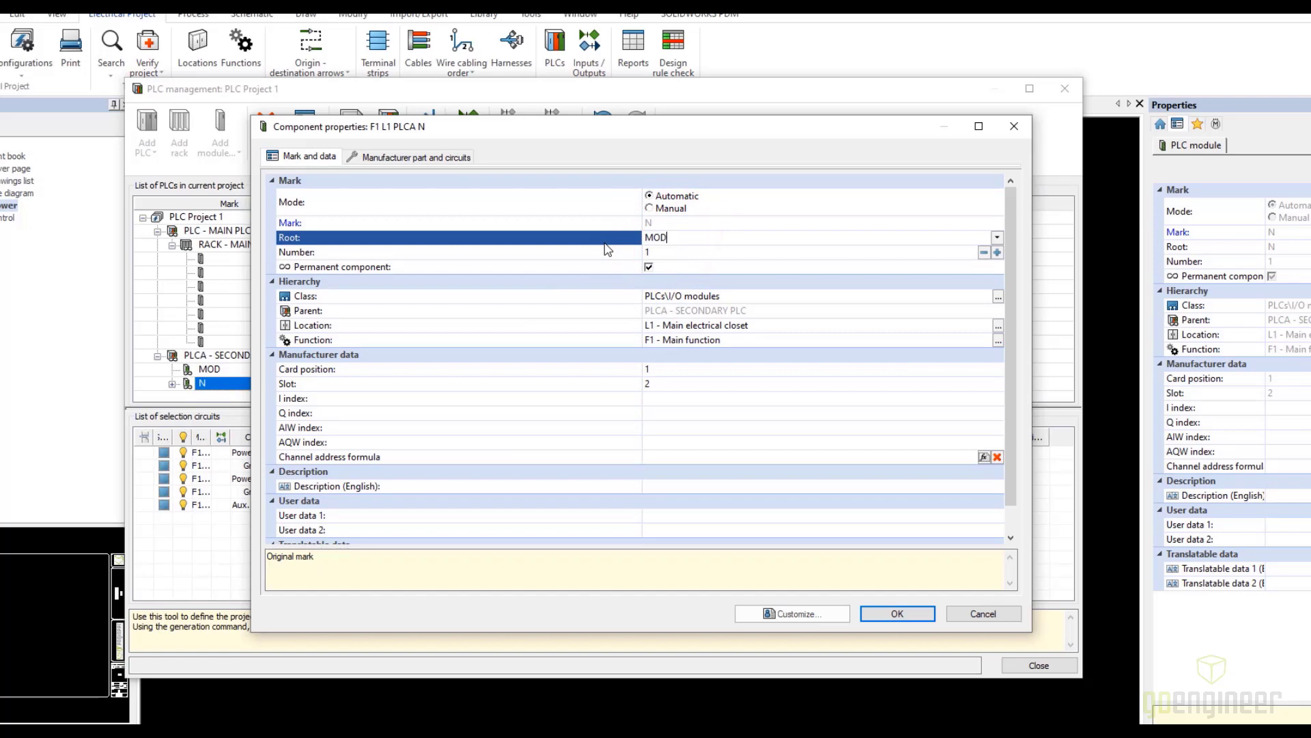
key("Return")
left_click(882, 617)
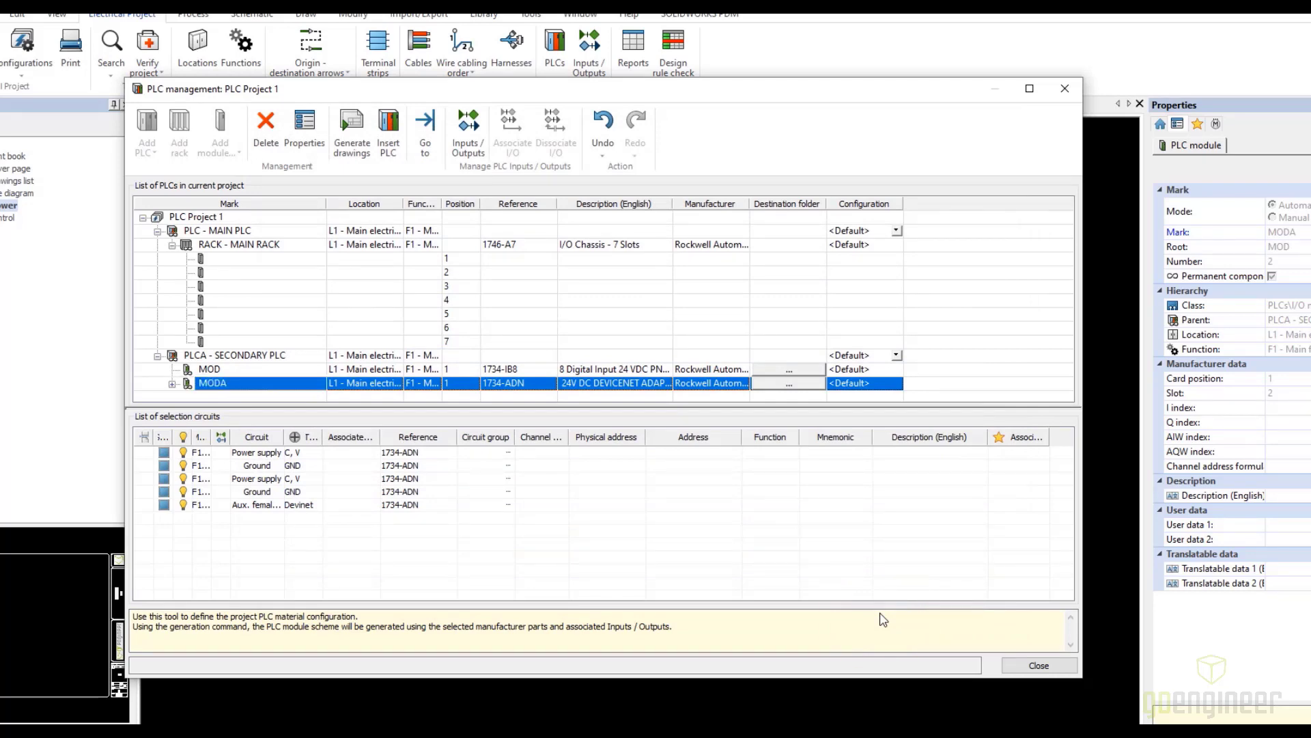
Select the secondary PLC's 1734-IB8 module to display its circuits
left_click(210, 370)
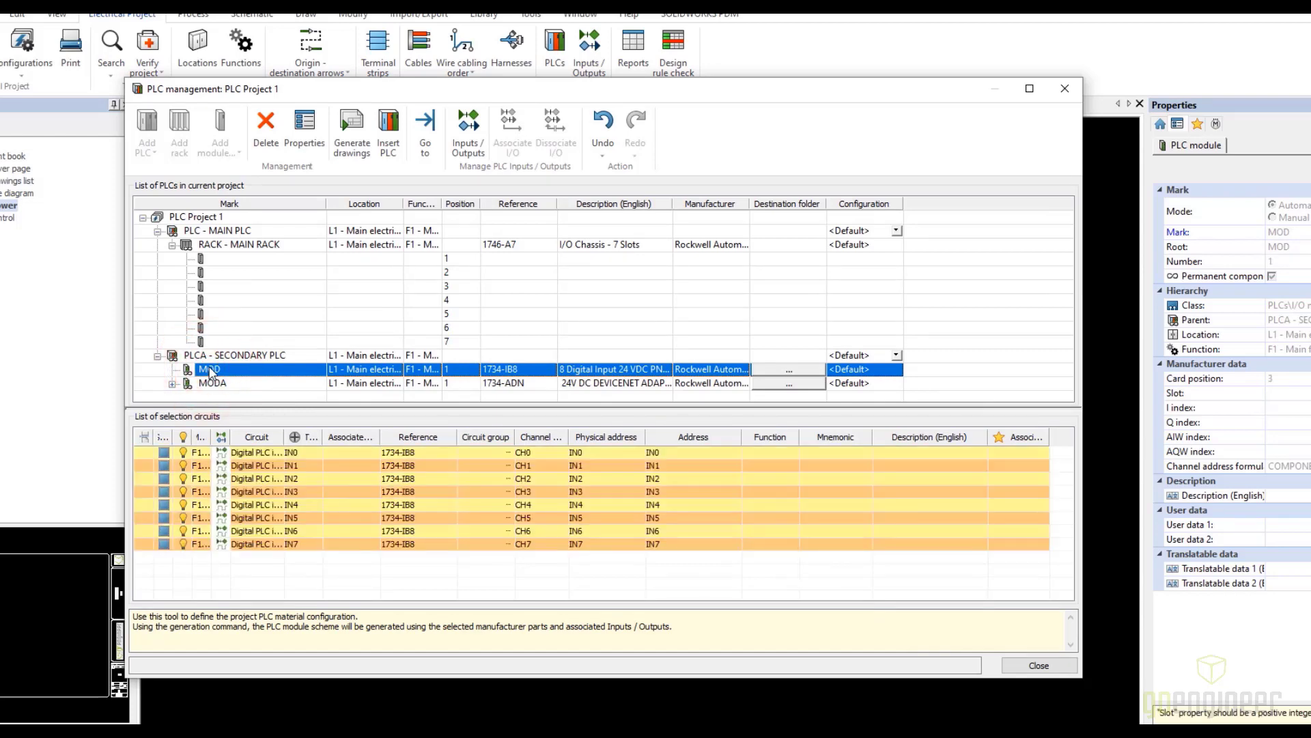
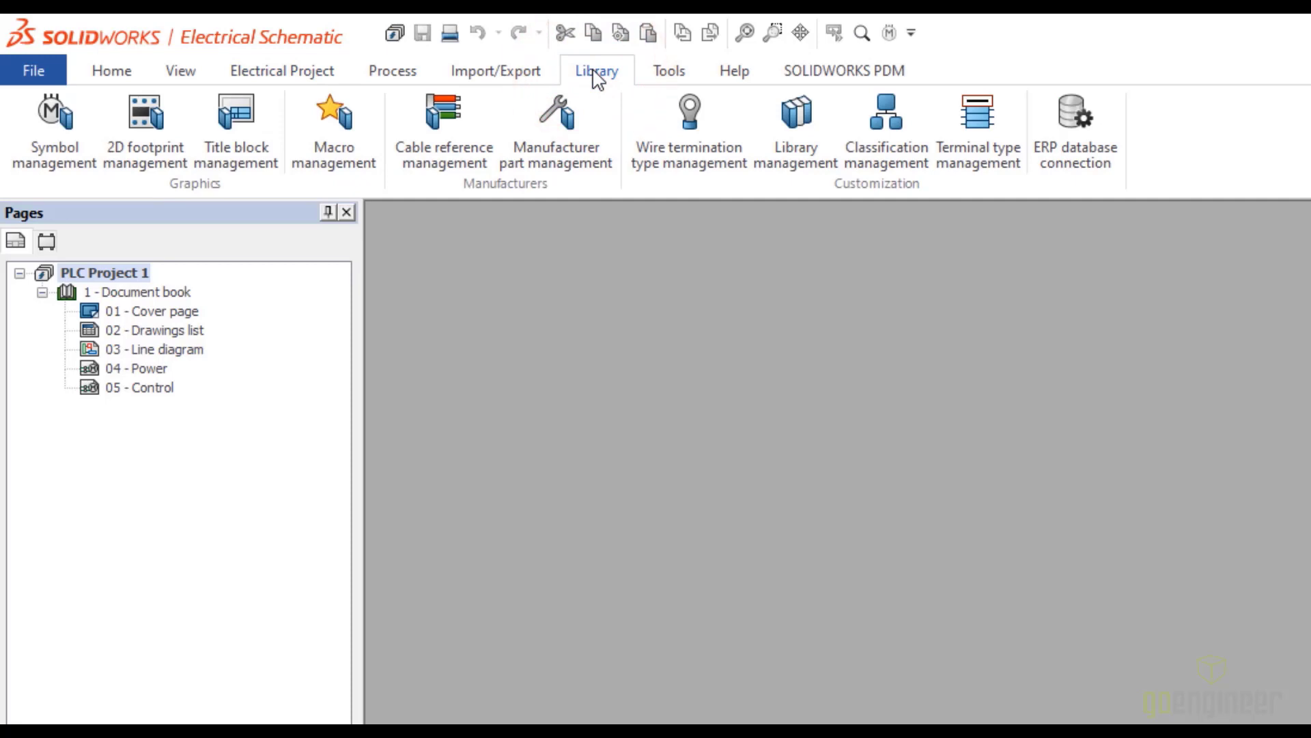
Start a new manufacturer part based on the PLC rack 1746-A7 and set its reference to 888-77
left_click(563, 132)
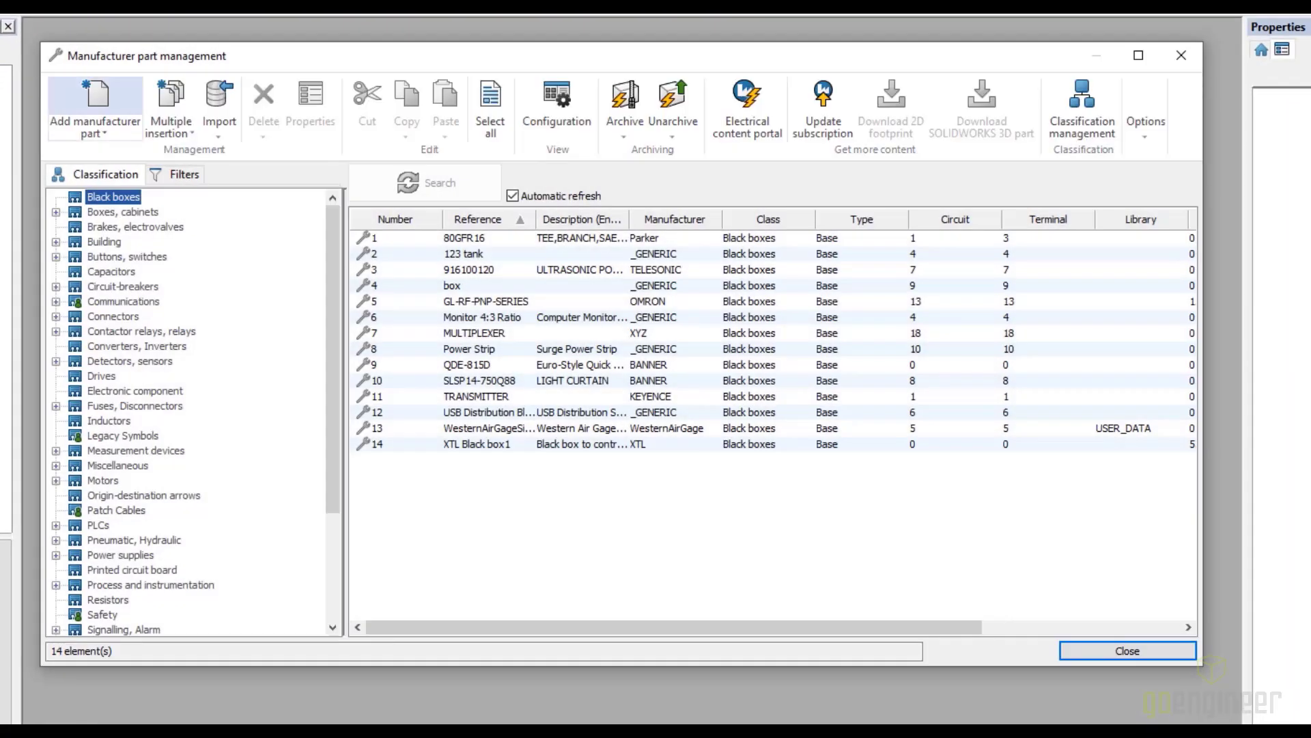
left_click(56, 525)
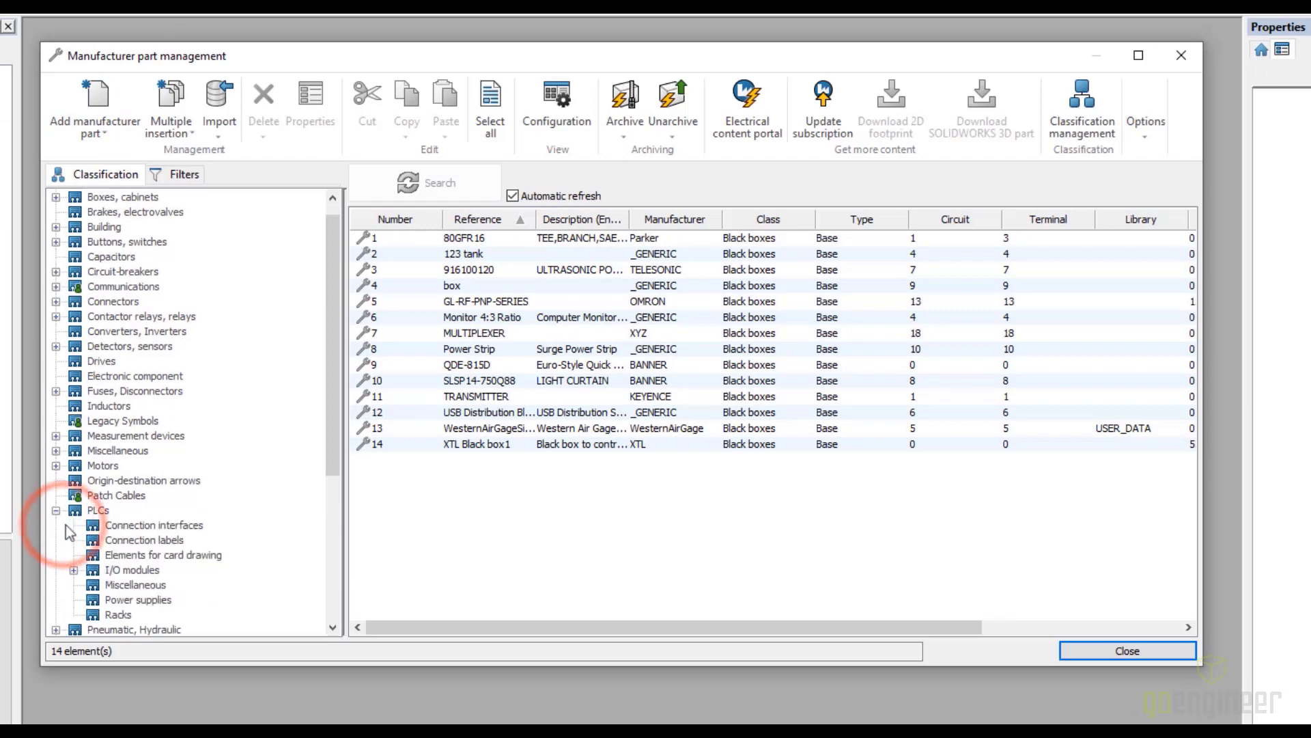
left_click(117, 615)
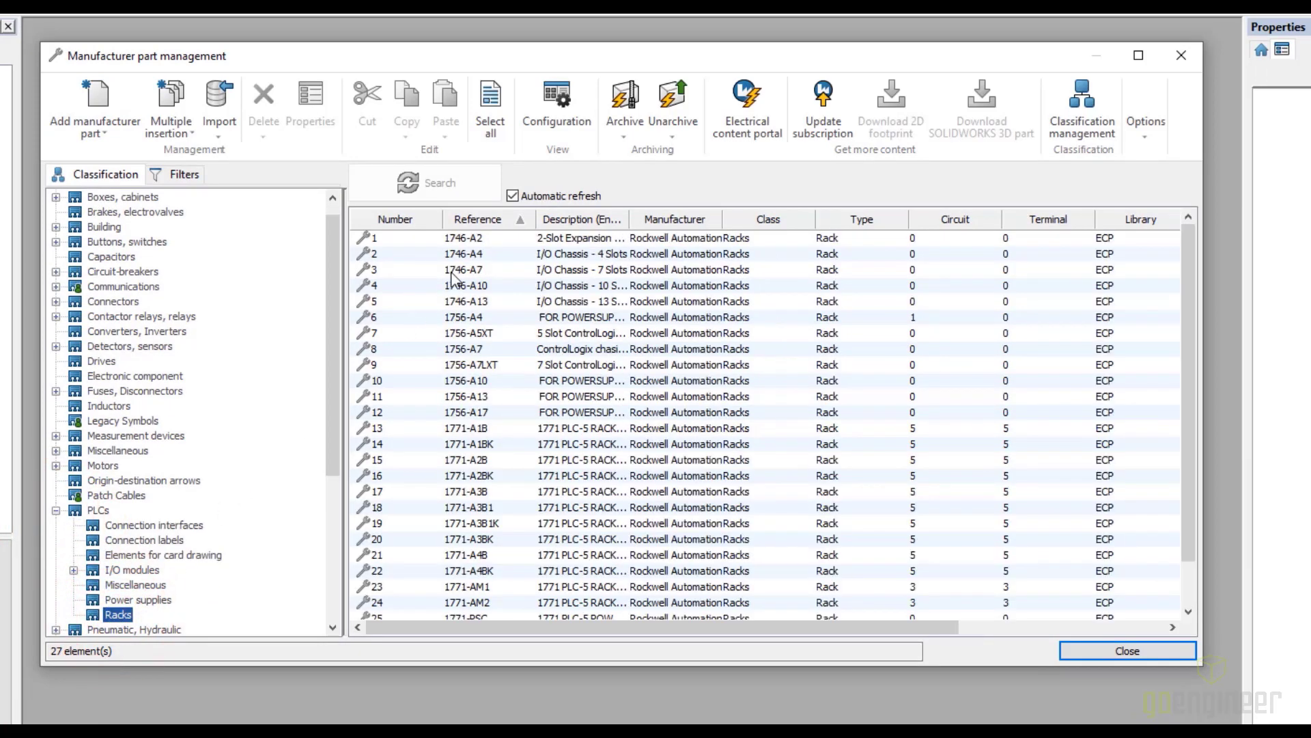
left_click(453, 270)
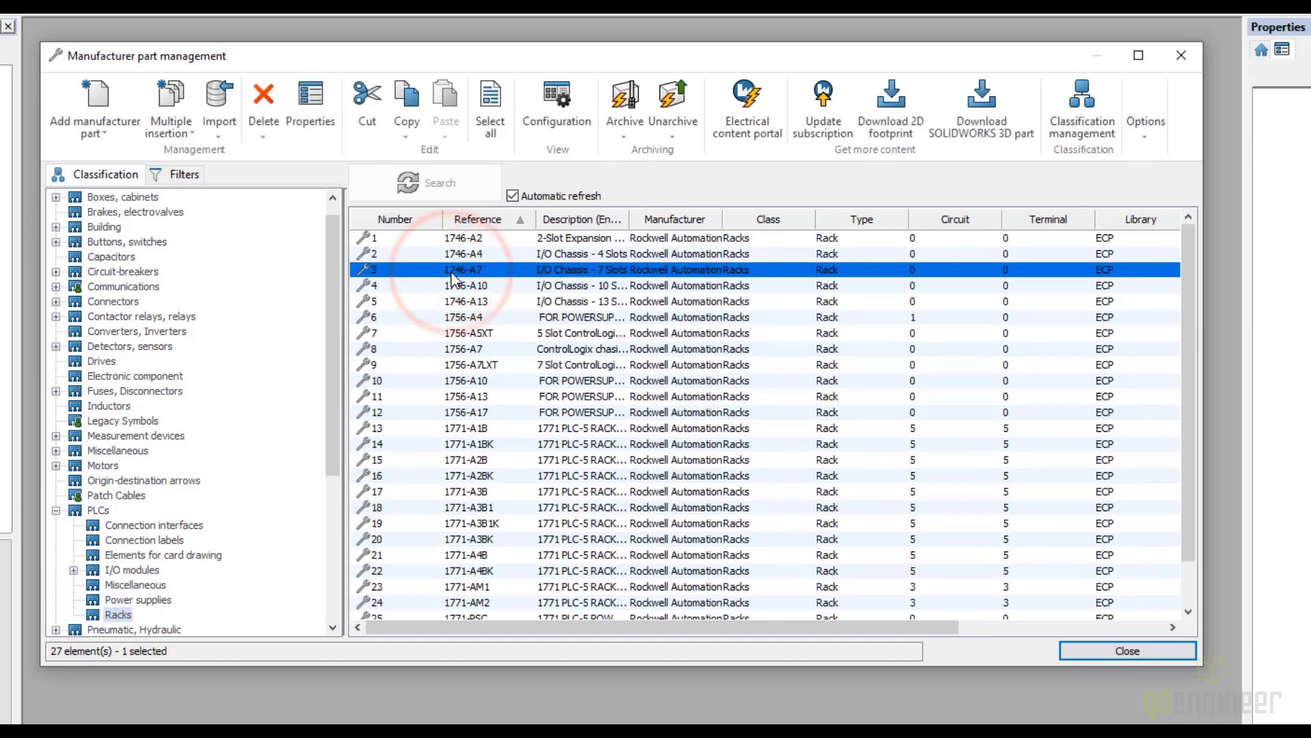
left_click(97, 105)
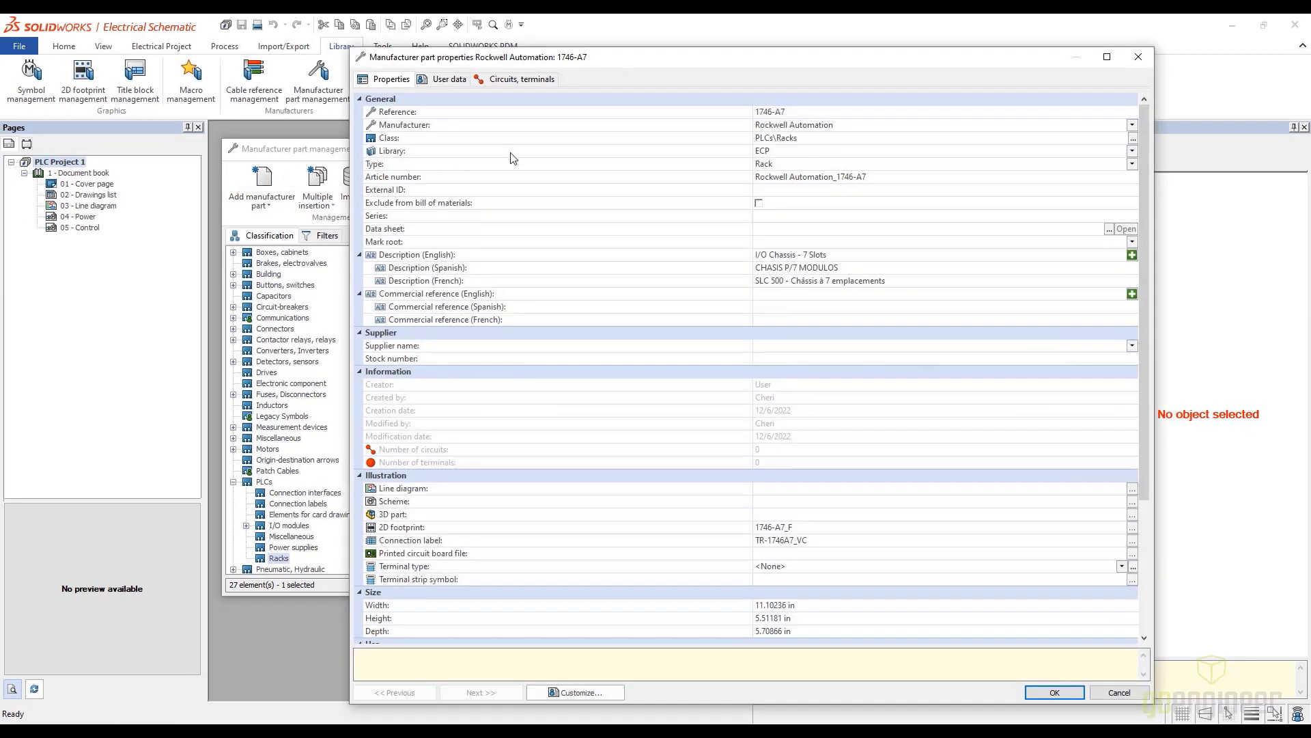
left_click(807, 112)
type("888-77")
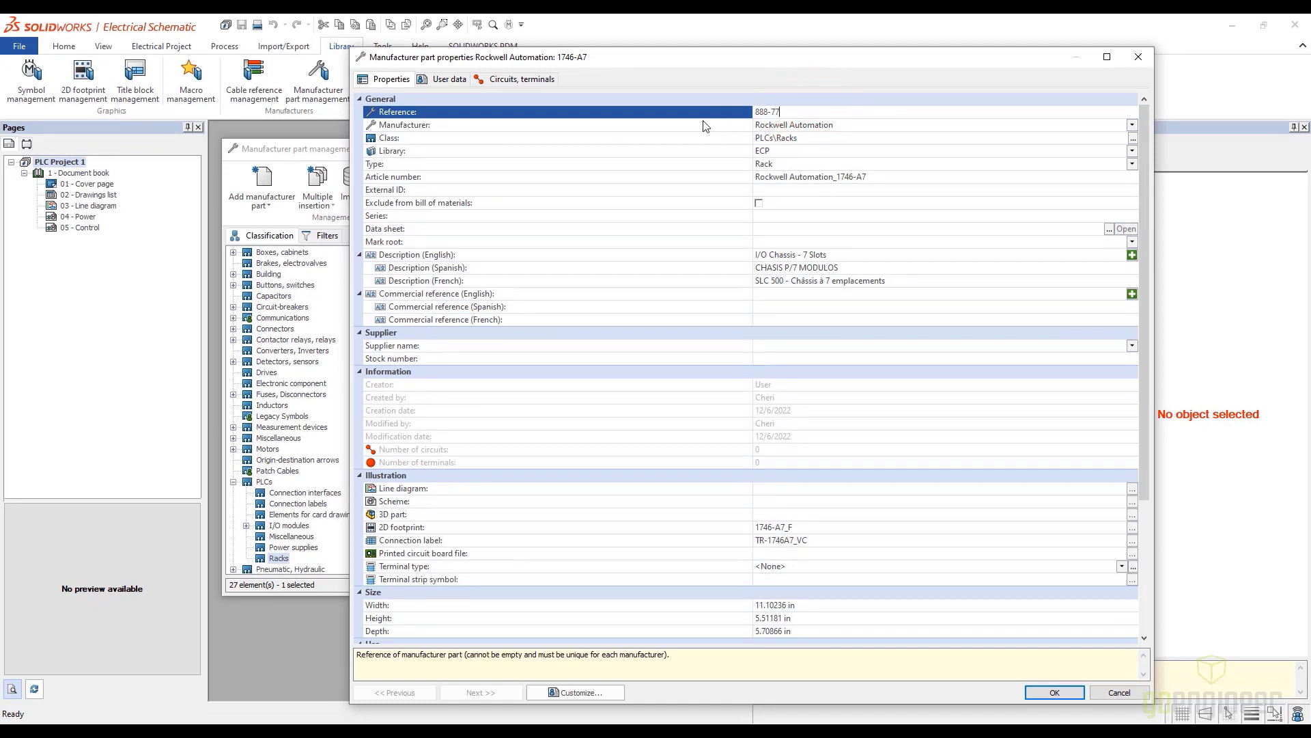
Set the new rack part's manufacturer to GoEng, save the part and close the manufacturer part management
left_click(844, 125)
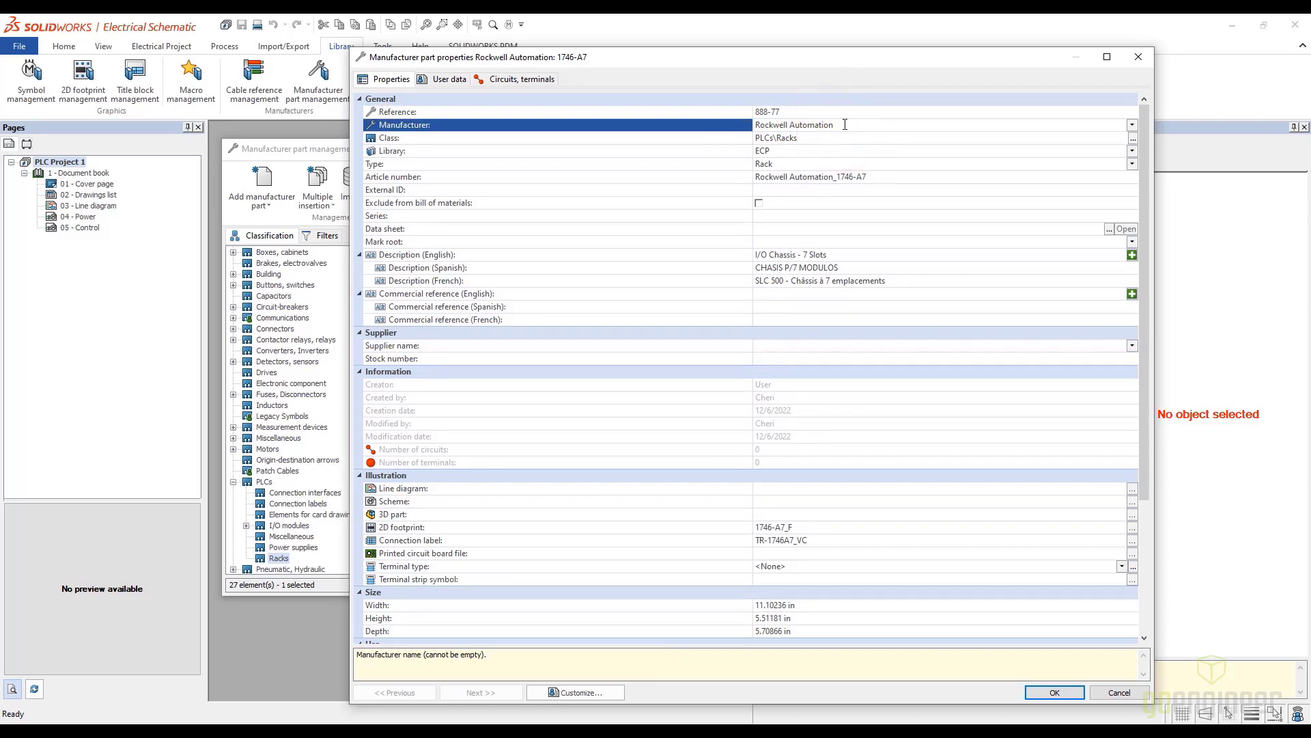
left_click(1132, 125)
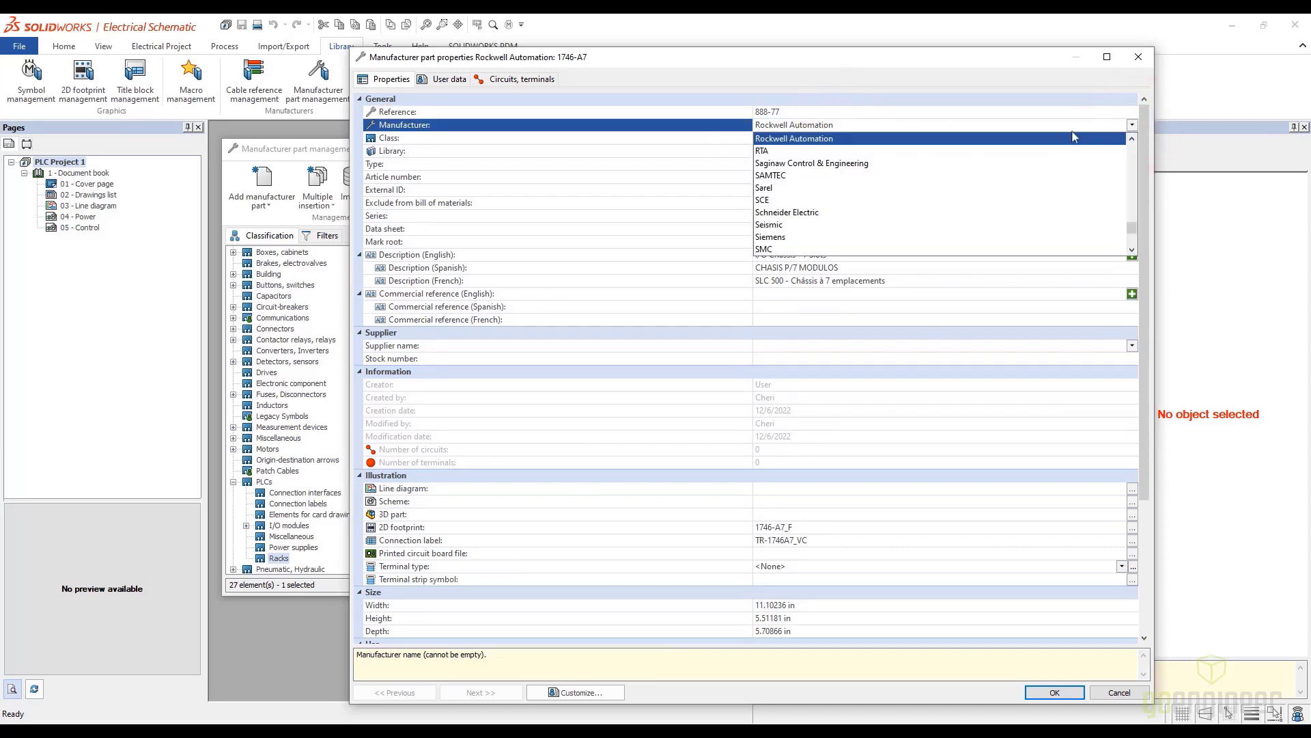
scroll(825, 175, "up", 12)
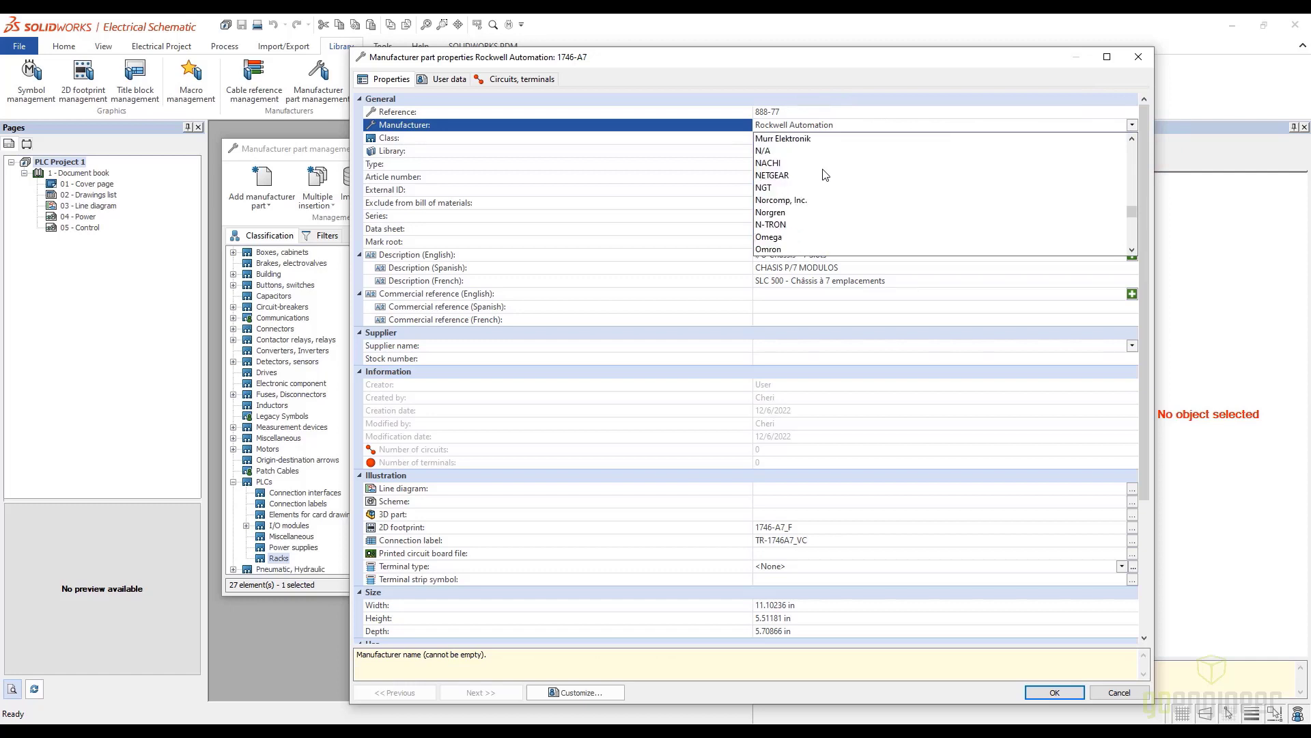
scroll(825, 175, "up", 10)
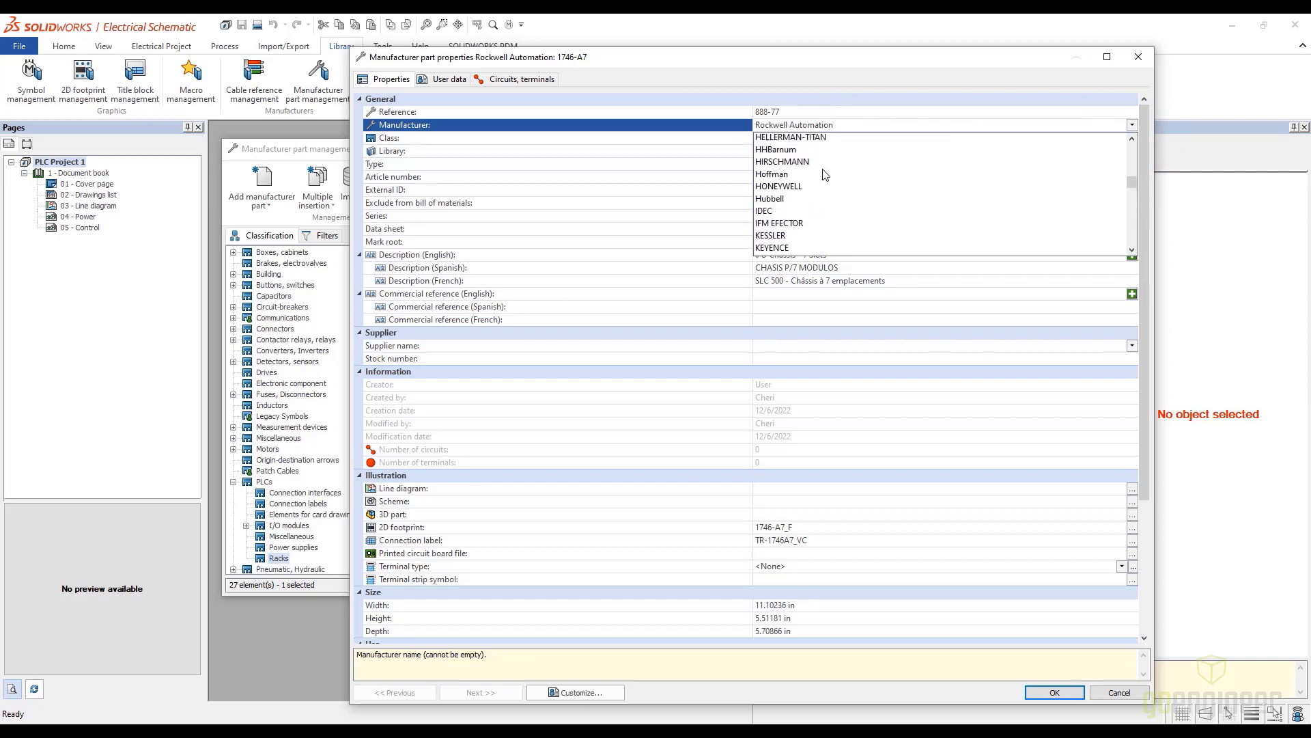
scroll(825, 175, "up", 6)
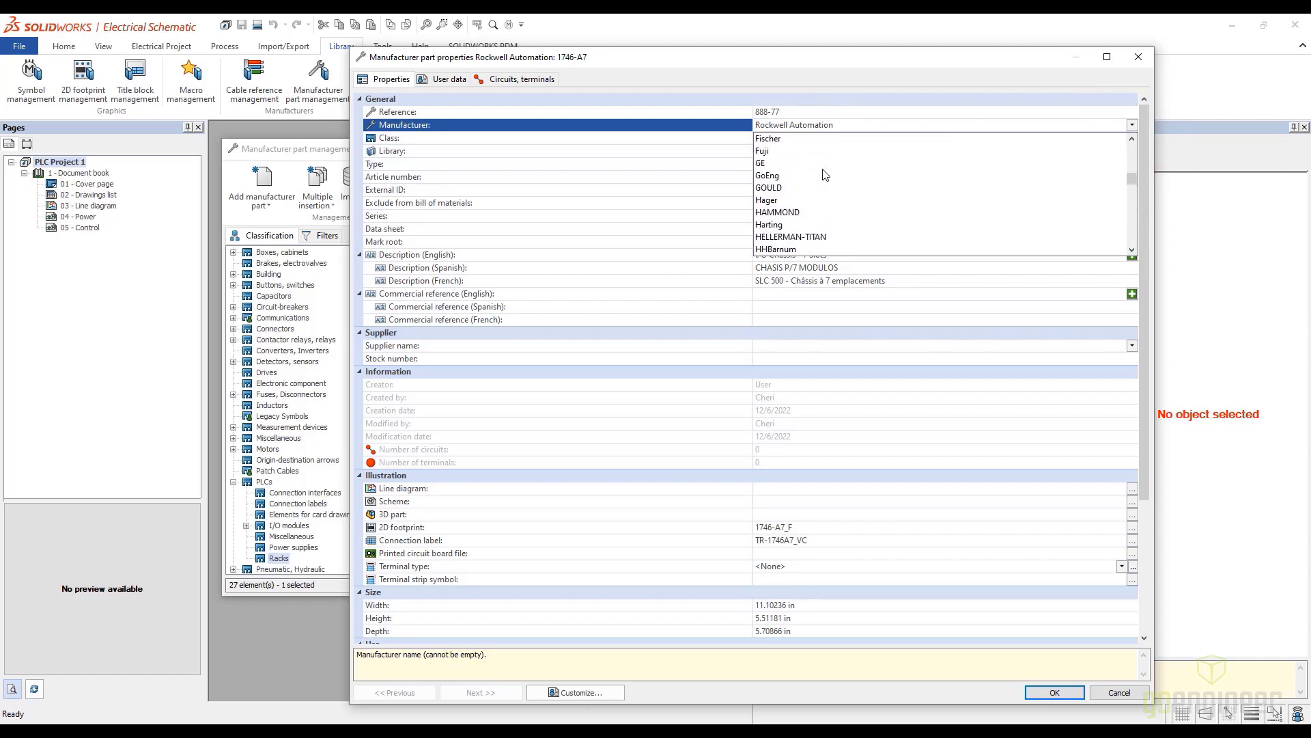
left_click(788, 175)
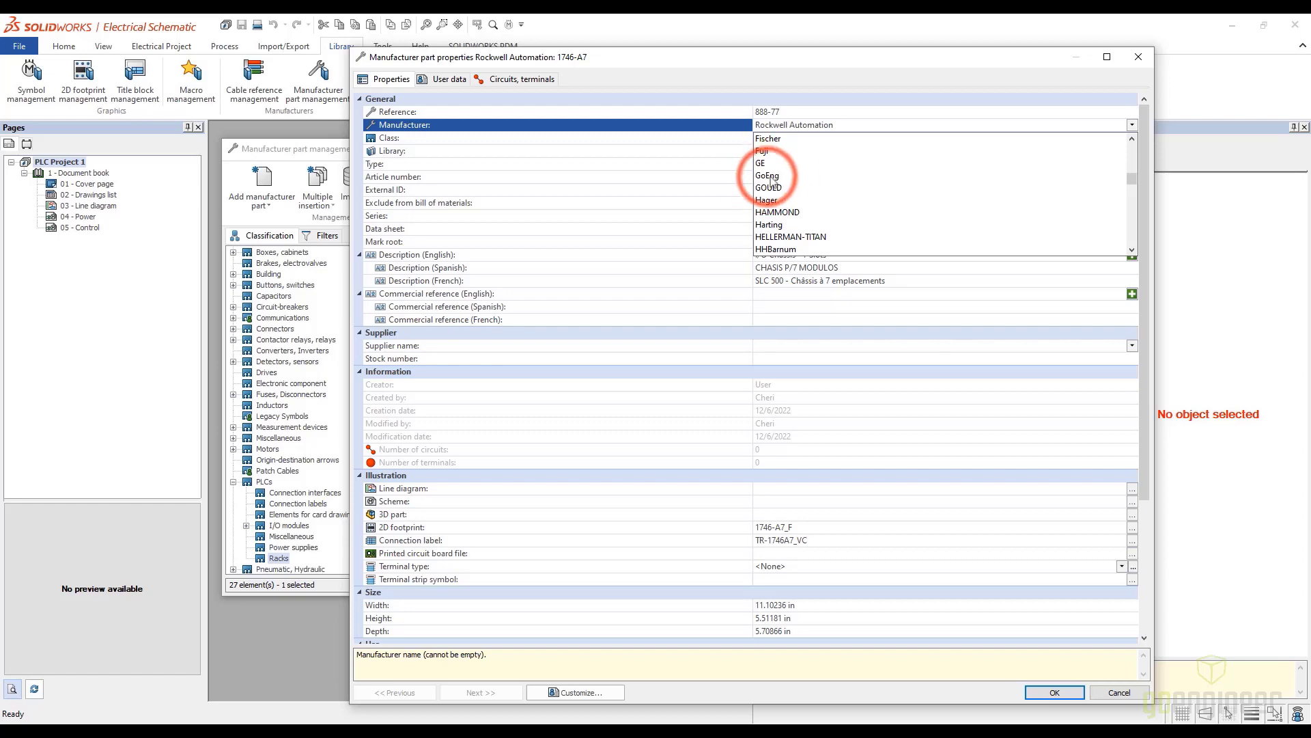
left_click(1047, 693)
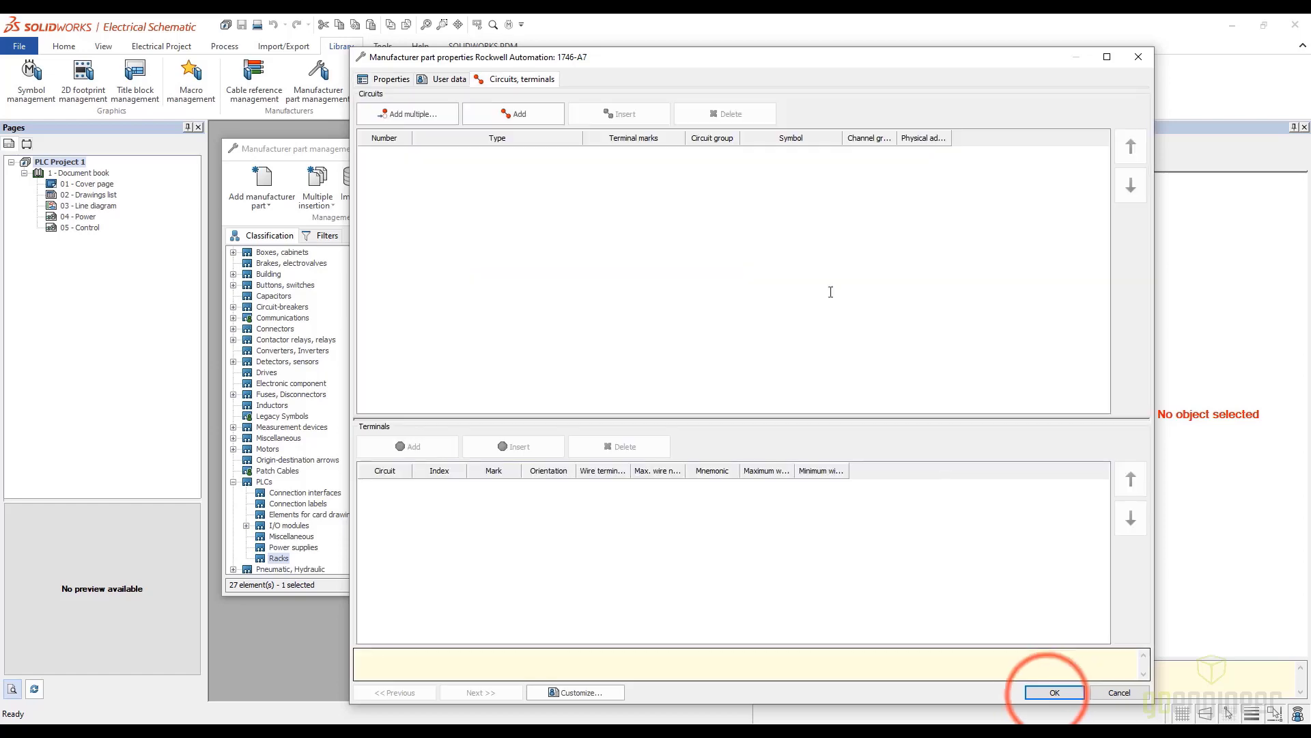
left_click(1054, 692)
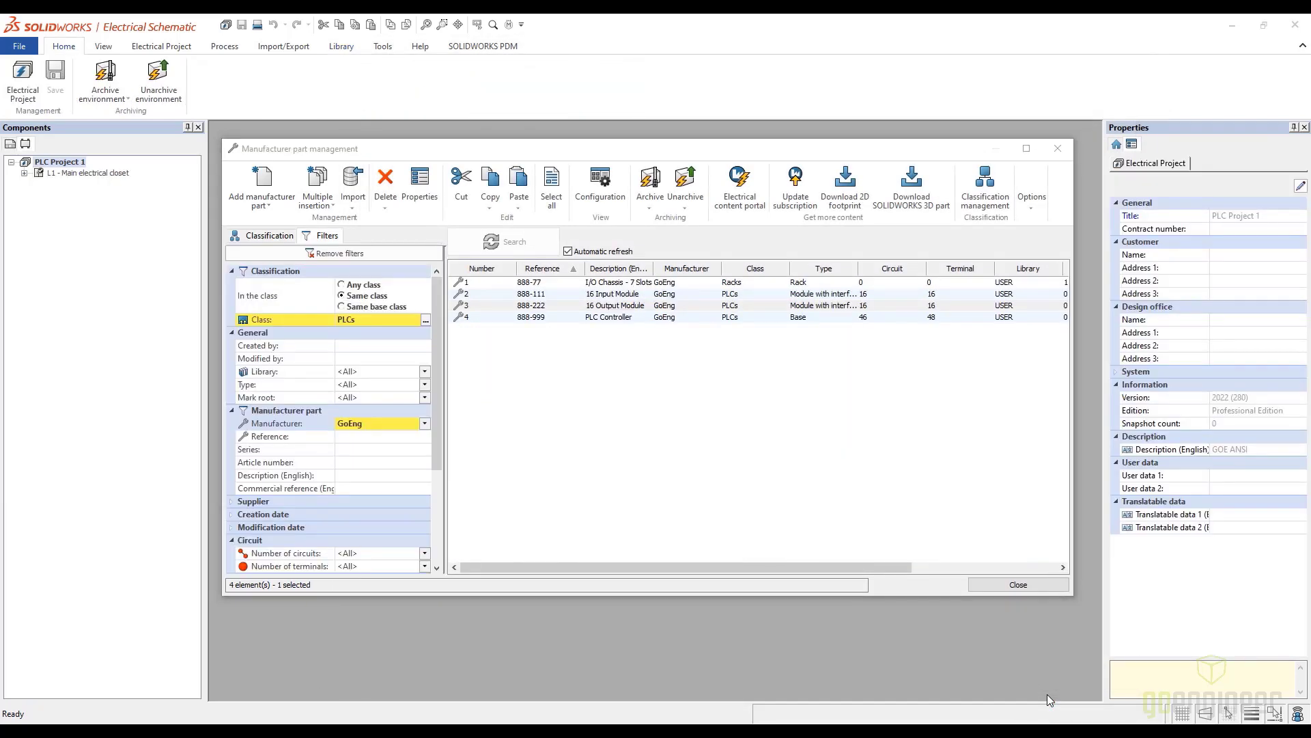
left_click(983, 586)
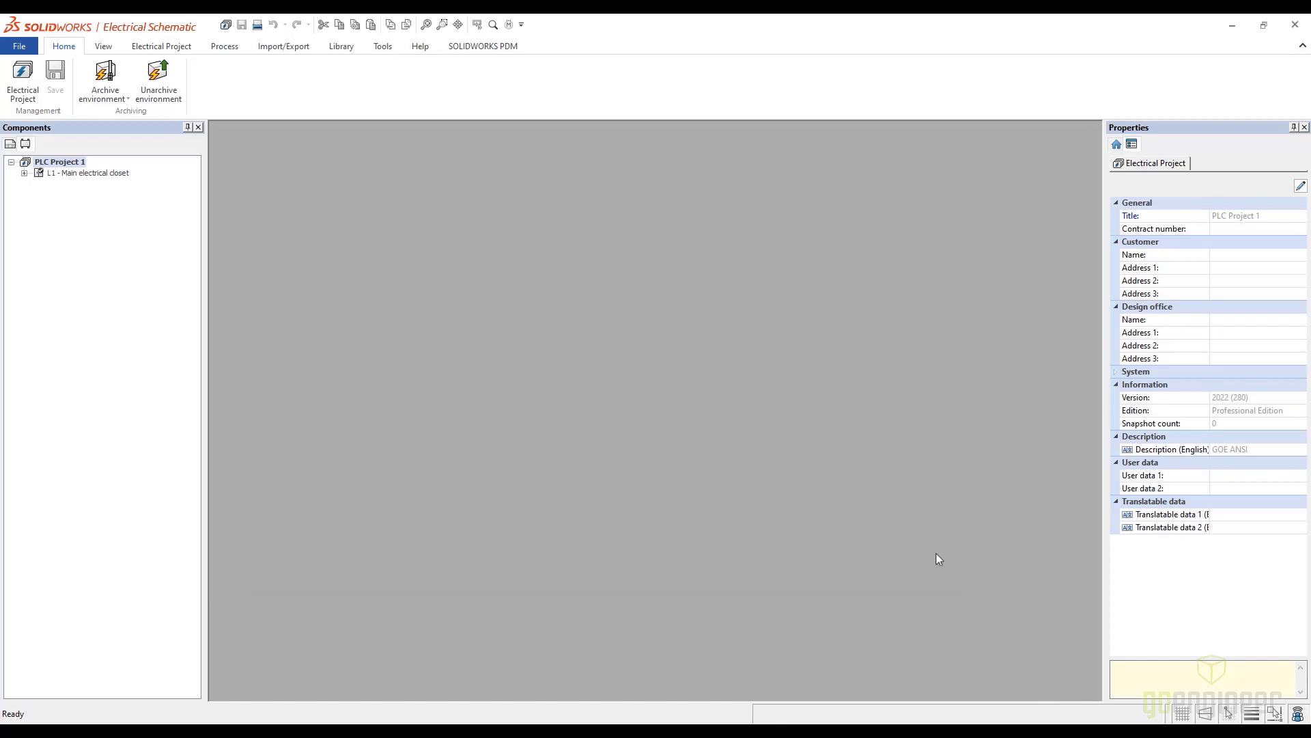
Open the project's PLC management and expand the main PLC, its rack and the secondary PLC
left_click(162, 46)
left_click(578, 76)
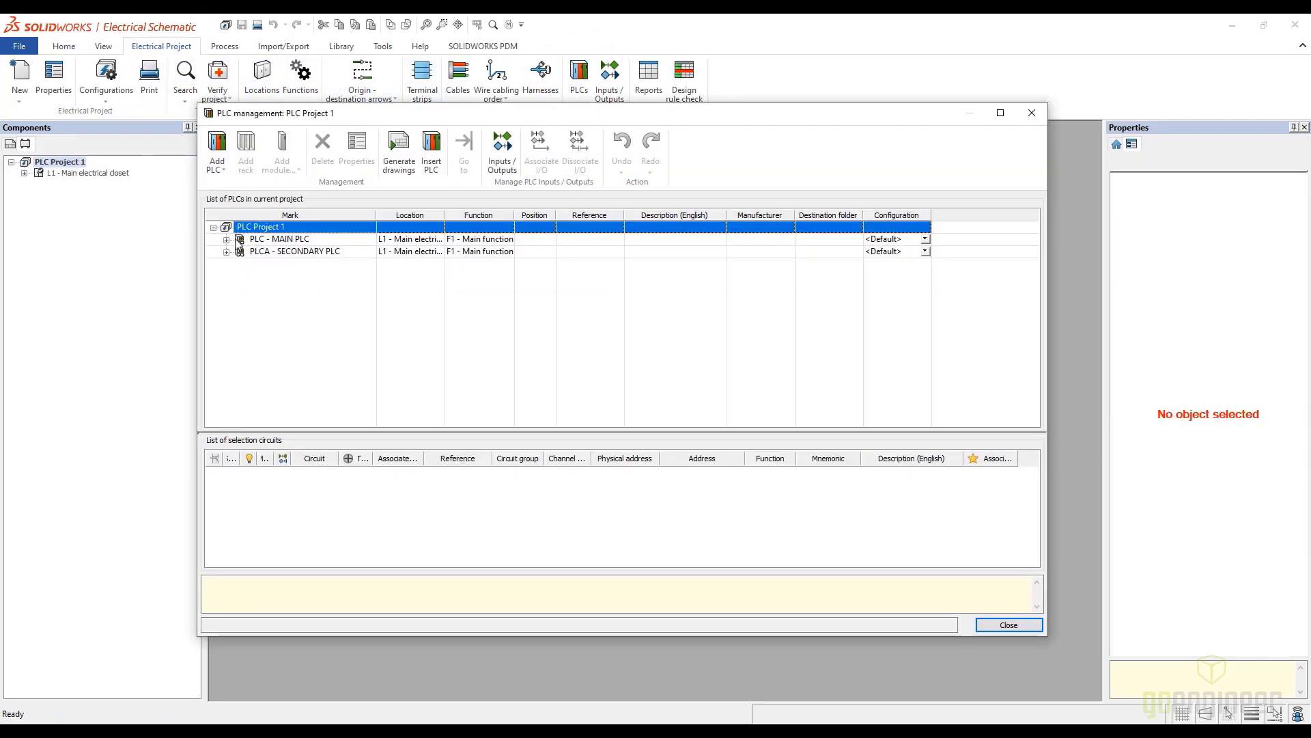
left_click(228, 241)
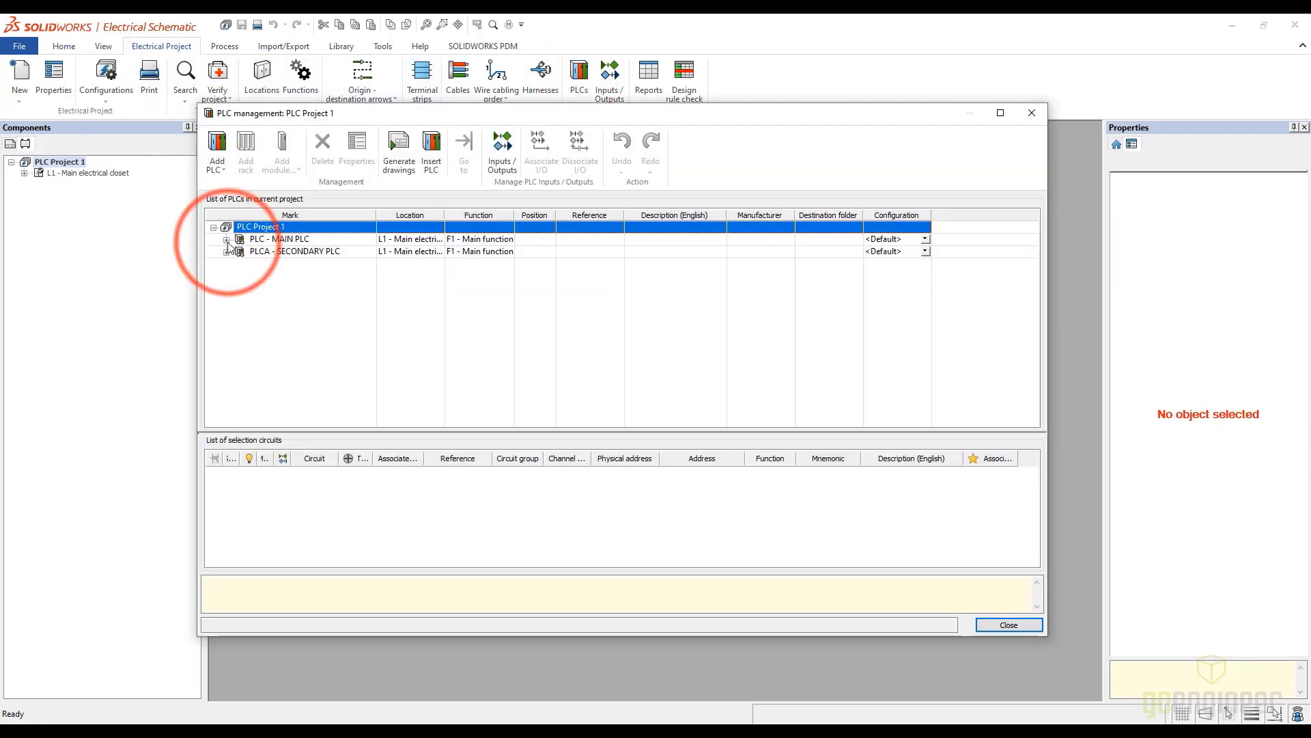
left_click(226, 264)
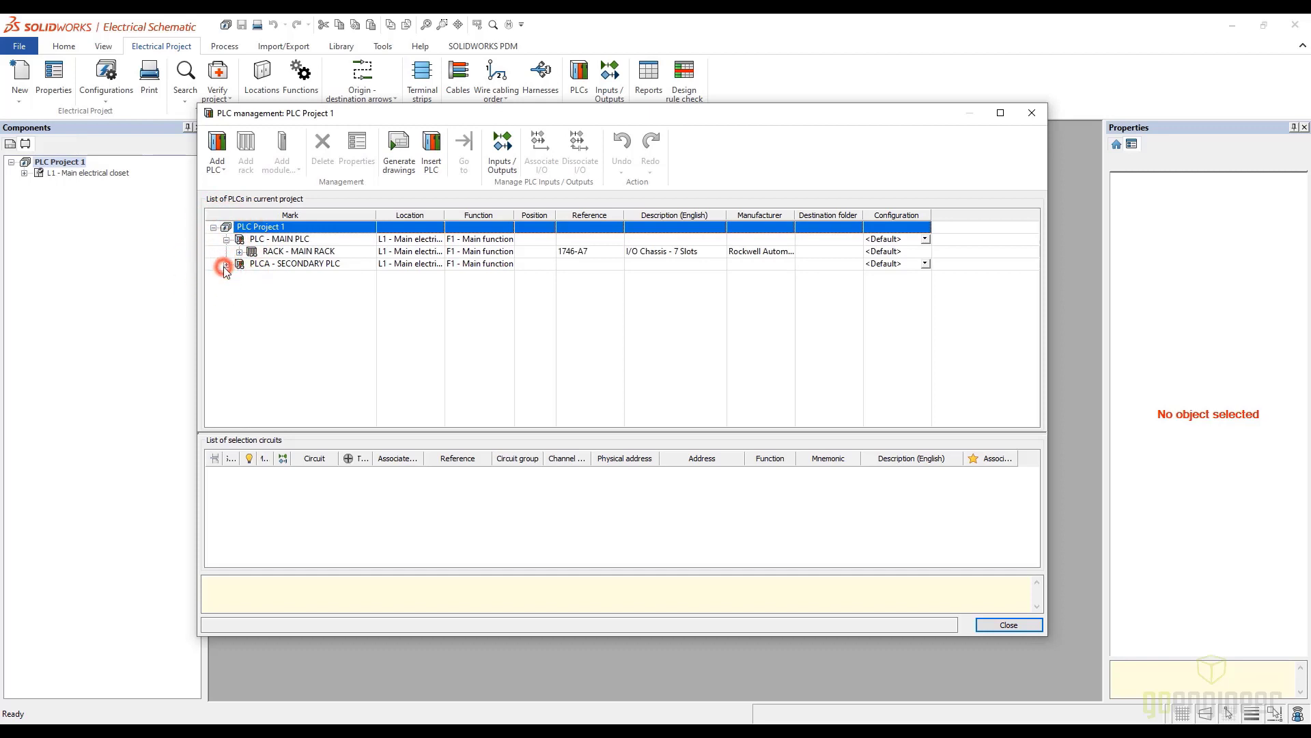
left_click(240, 251)
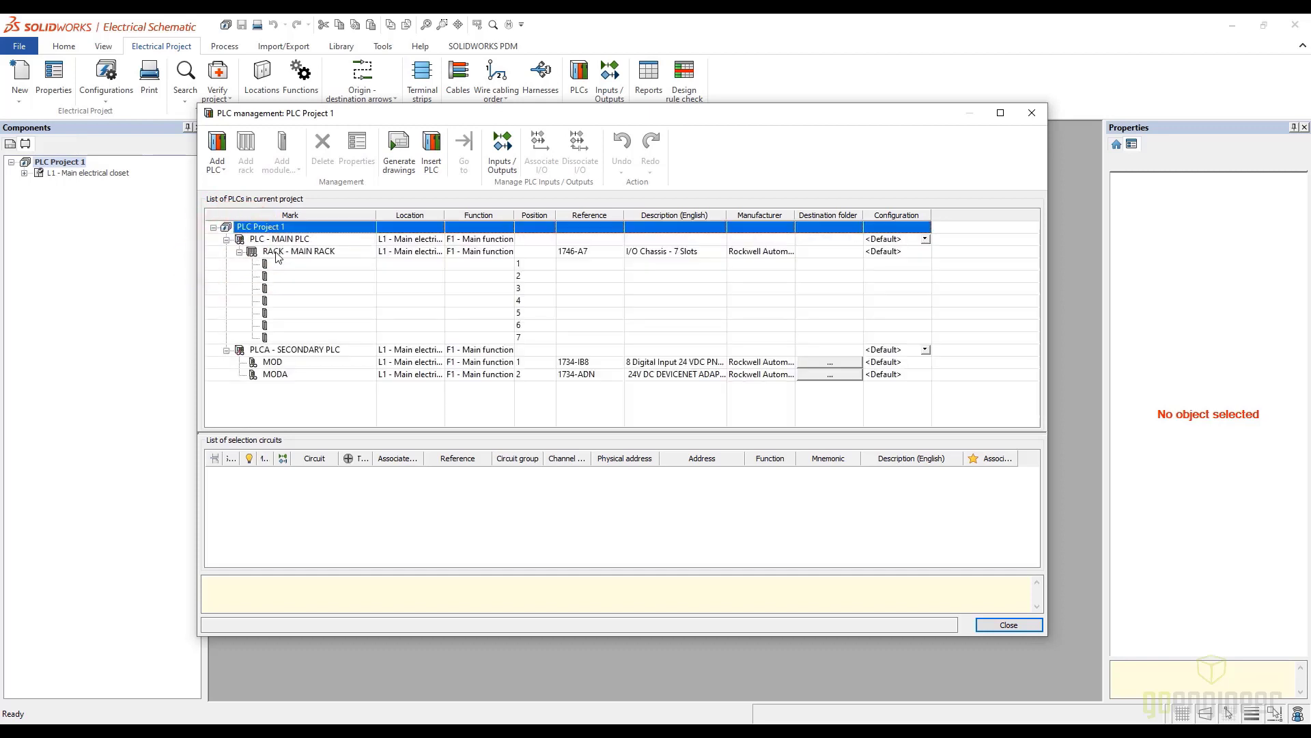
Remove the Rockwell Automation 1746-A7 manufacturer part from the main PLC's MAIN RACK
left_click(277, 253)
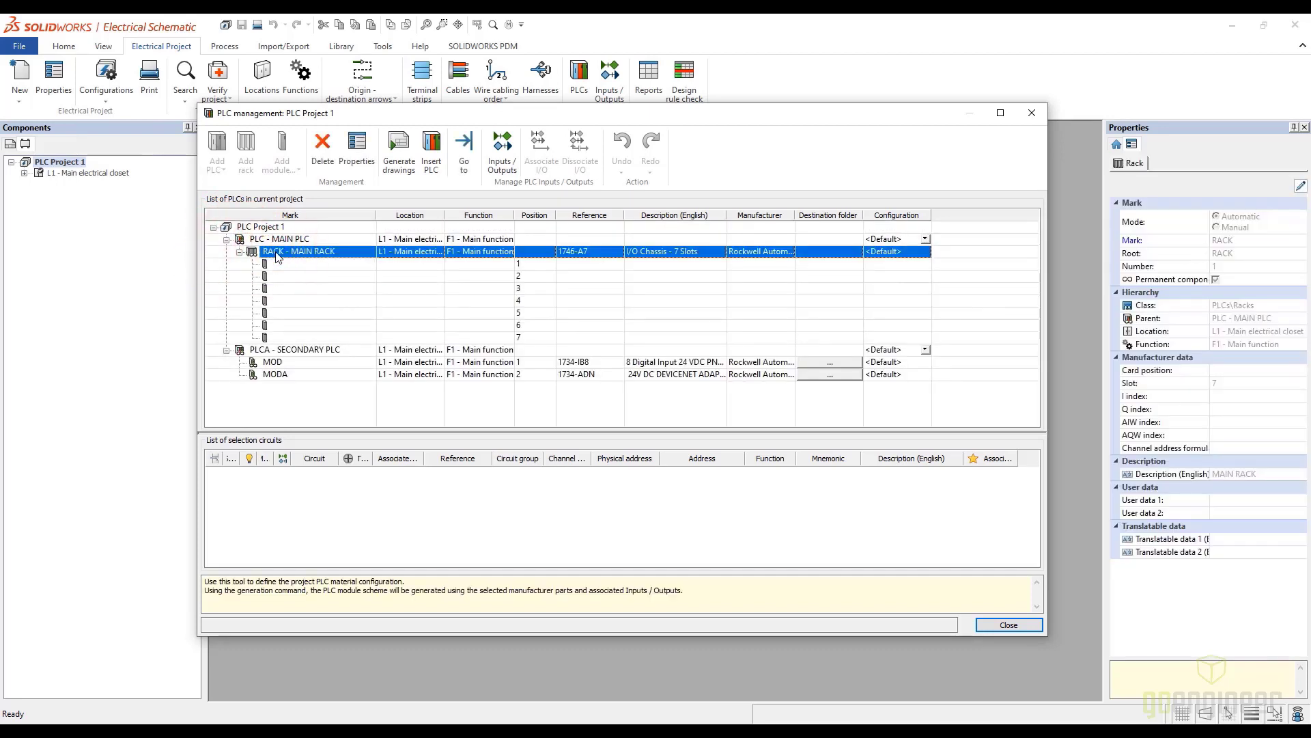
right_click(278, 256)
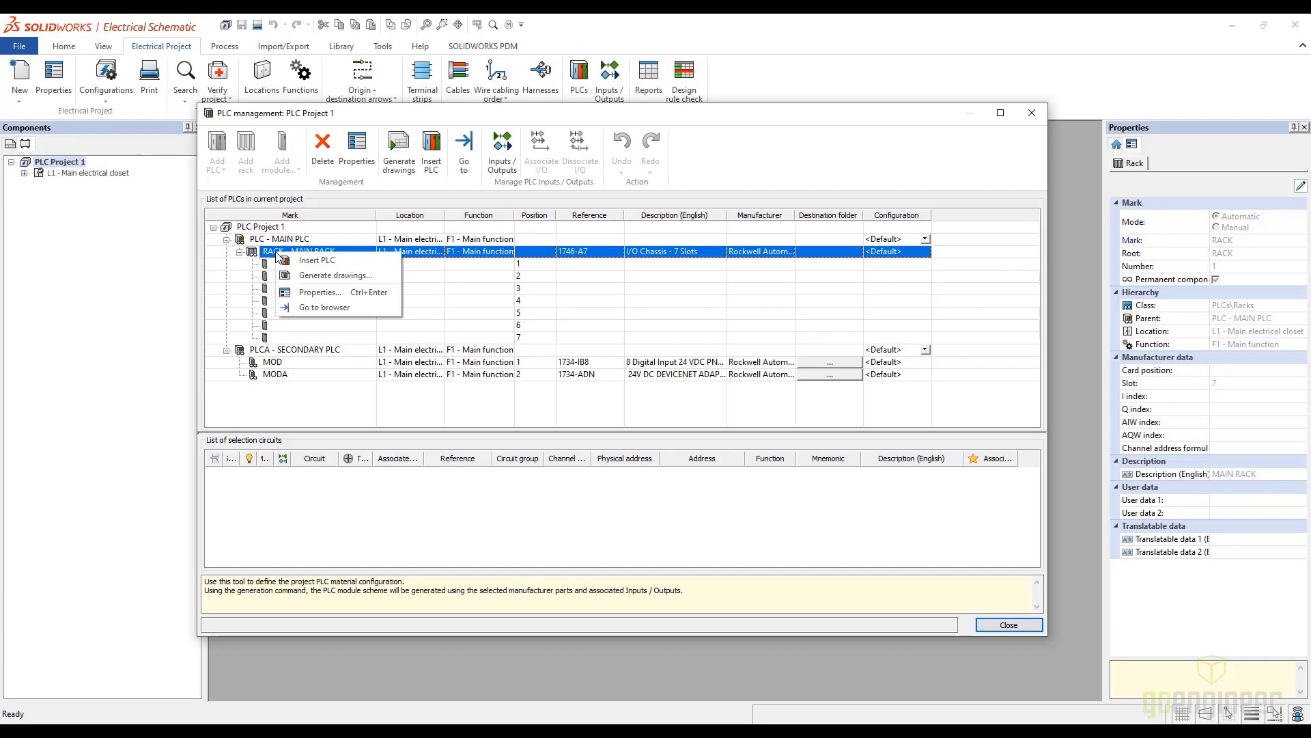
left_click(310, 293)
left_click(454, 173)
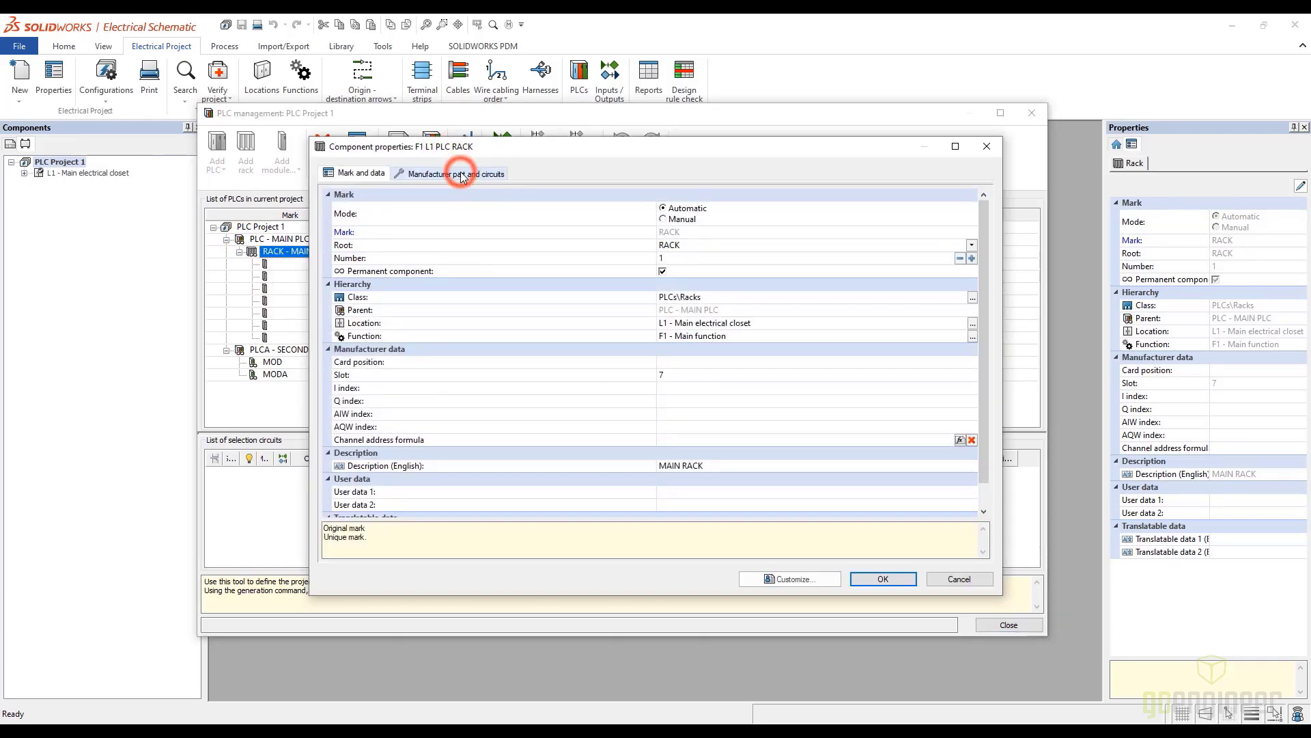
left_click(392, 282)
left_click(386, 287)
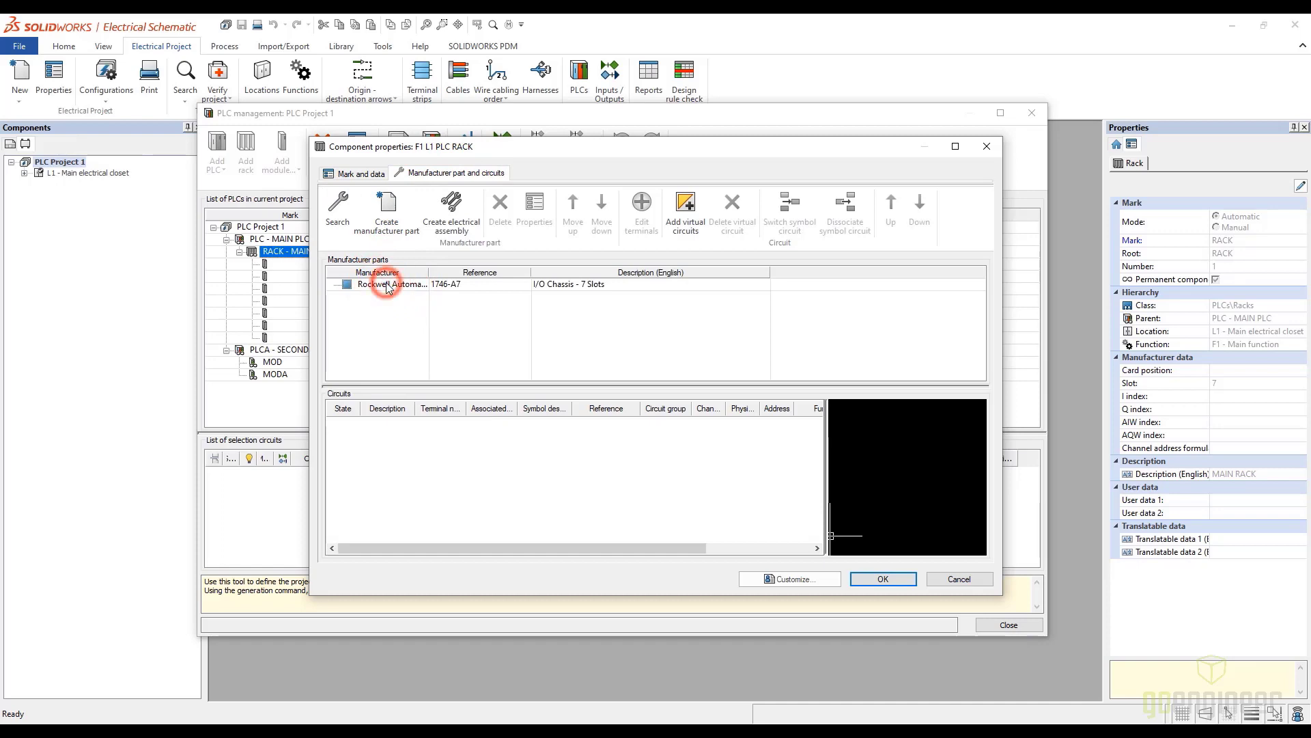
left_click(499, 207)
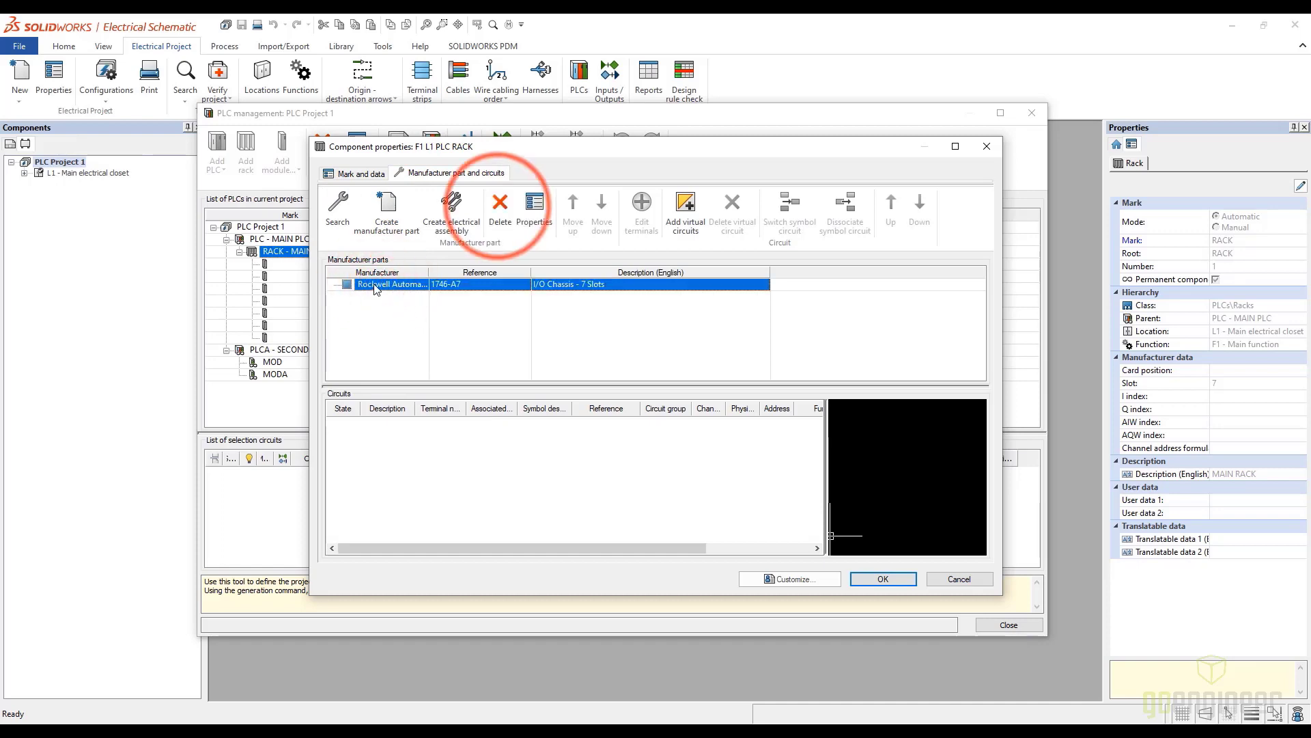
Assign the GoEng 888-77 rack part to MAIN RACK, filtering the part catalog by manufacturer GoEng and all types
left_click(347, 202)
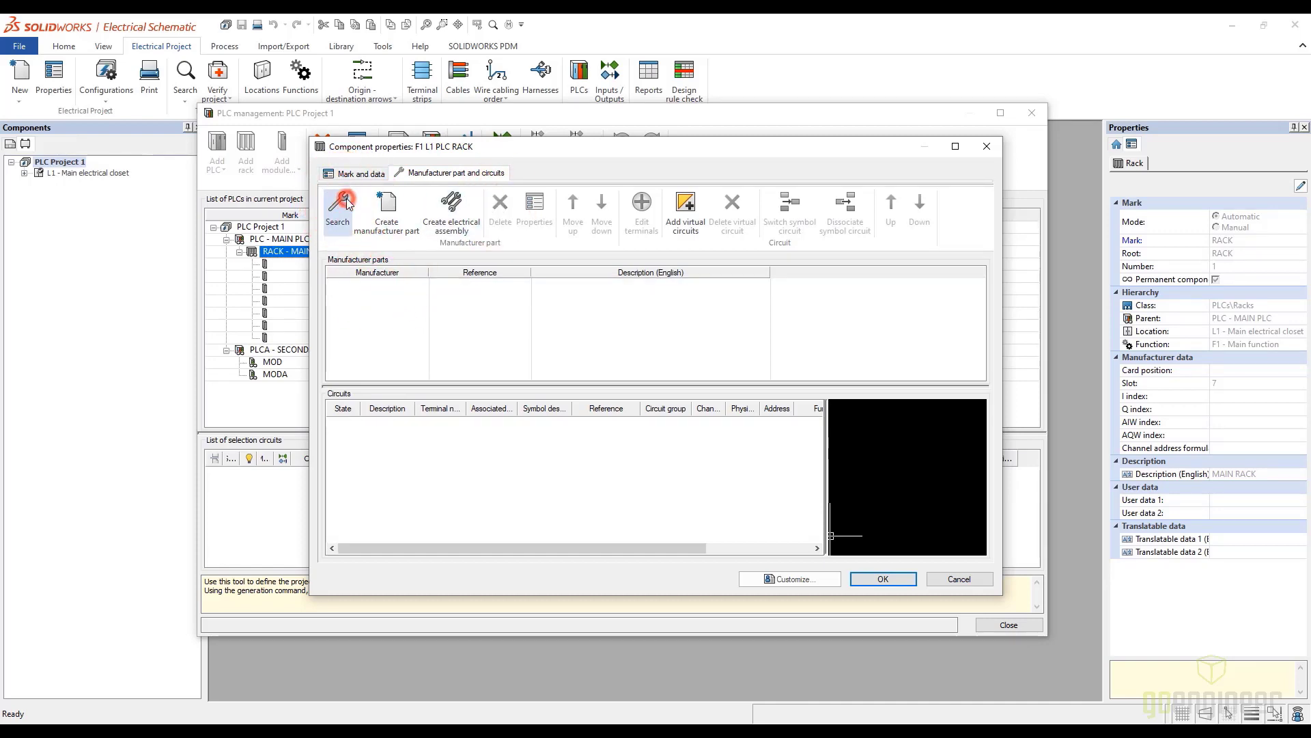
left_click(566, 402)
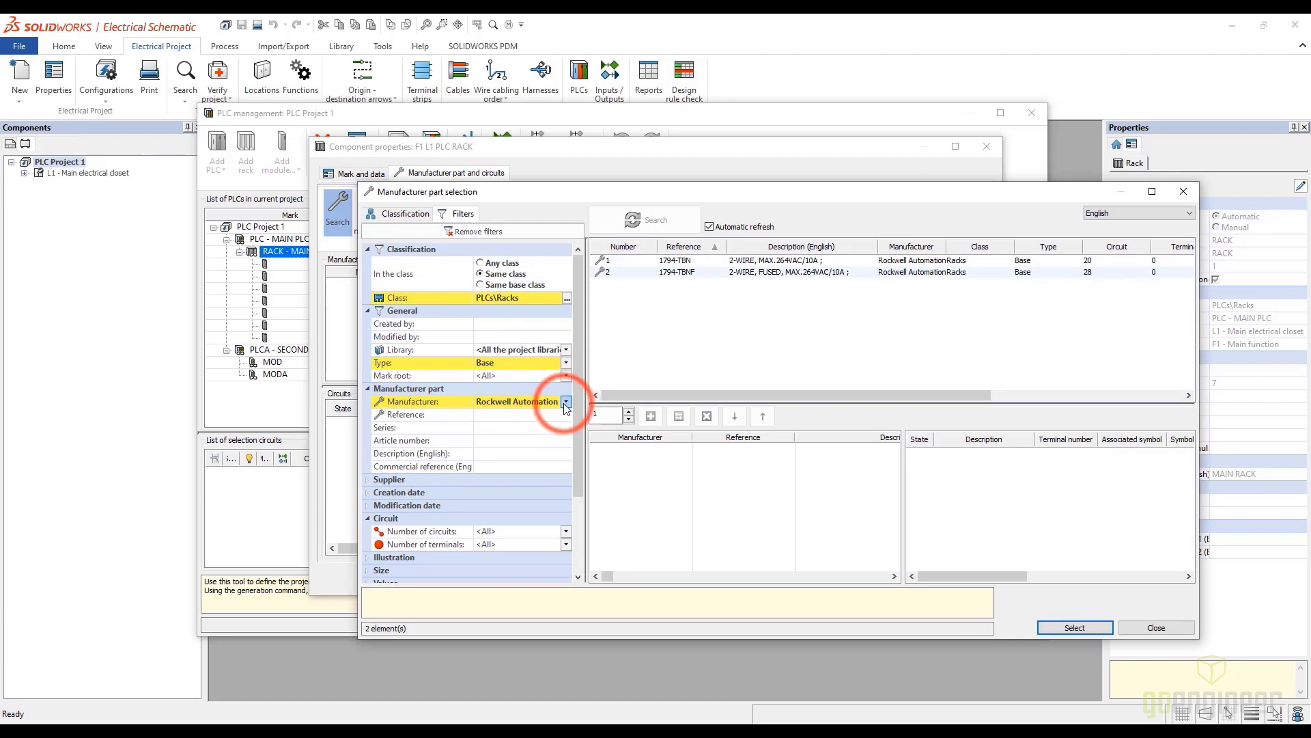
left_click(567, 364)
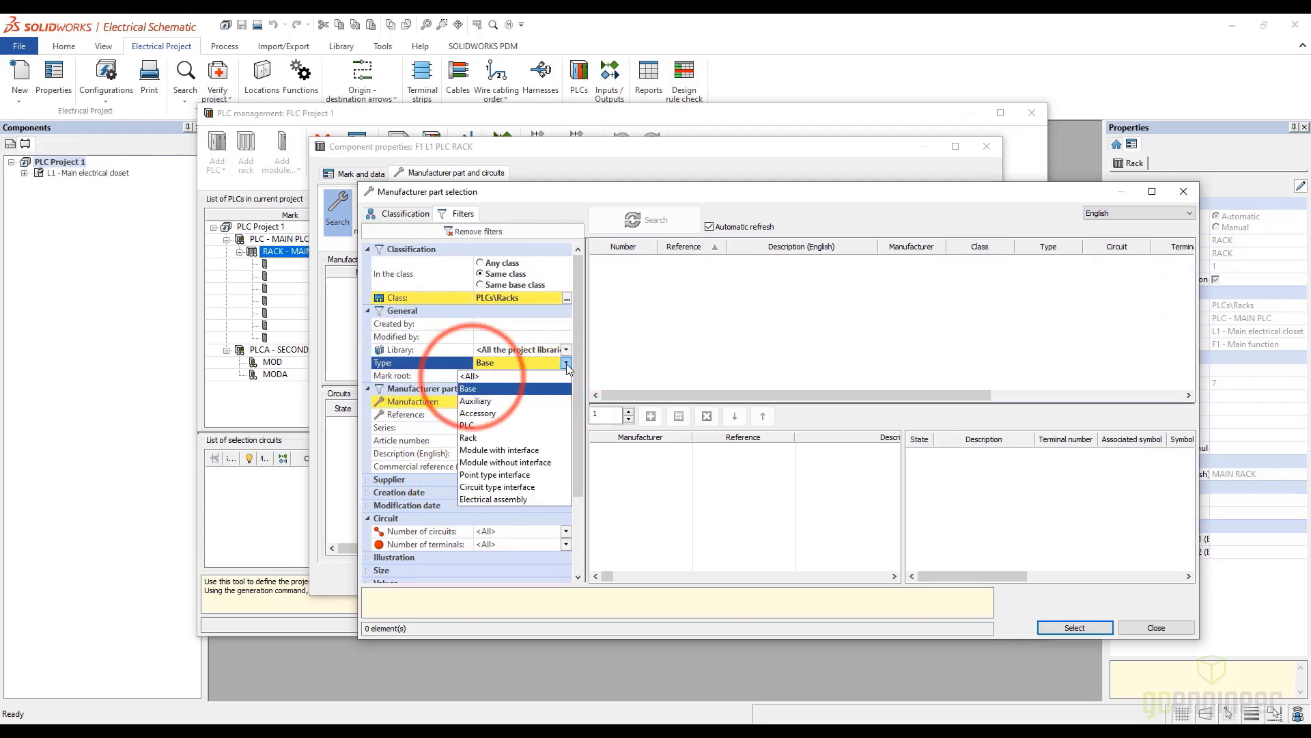
left_click(481, 374)
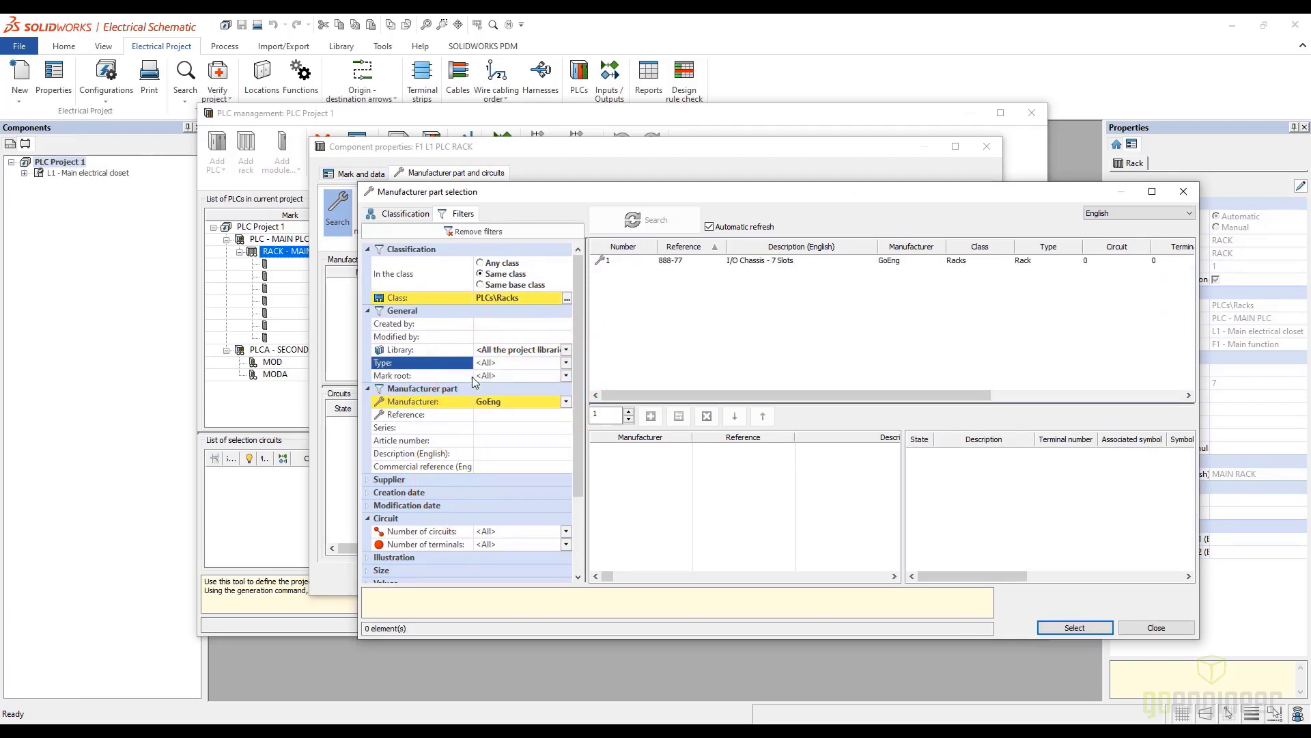
left_click(668, 260)
left_click(651, 416)
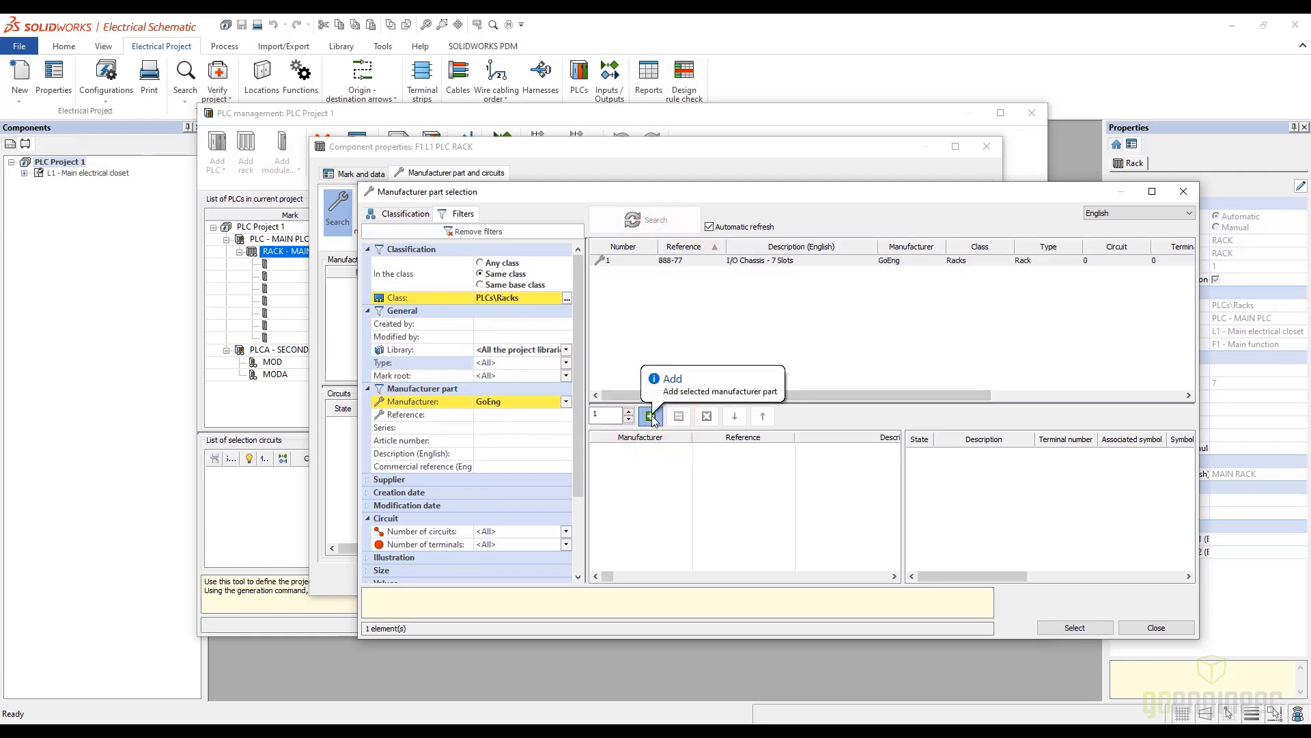
left_click(1069, 627)
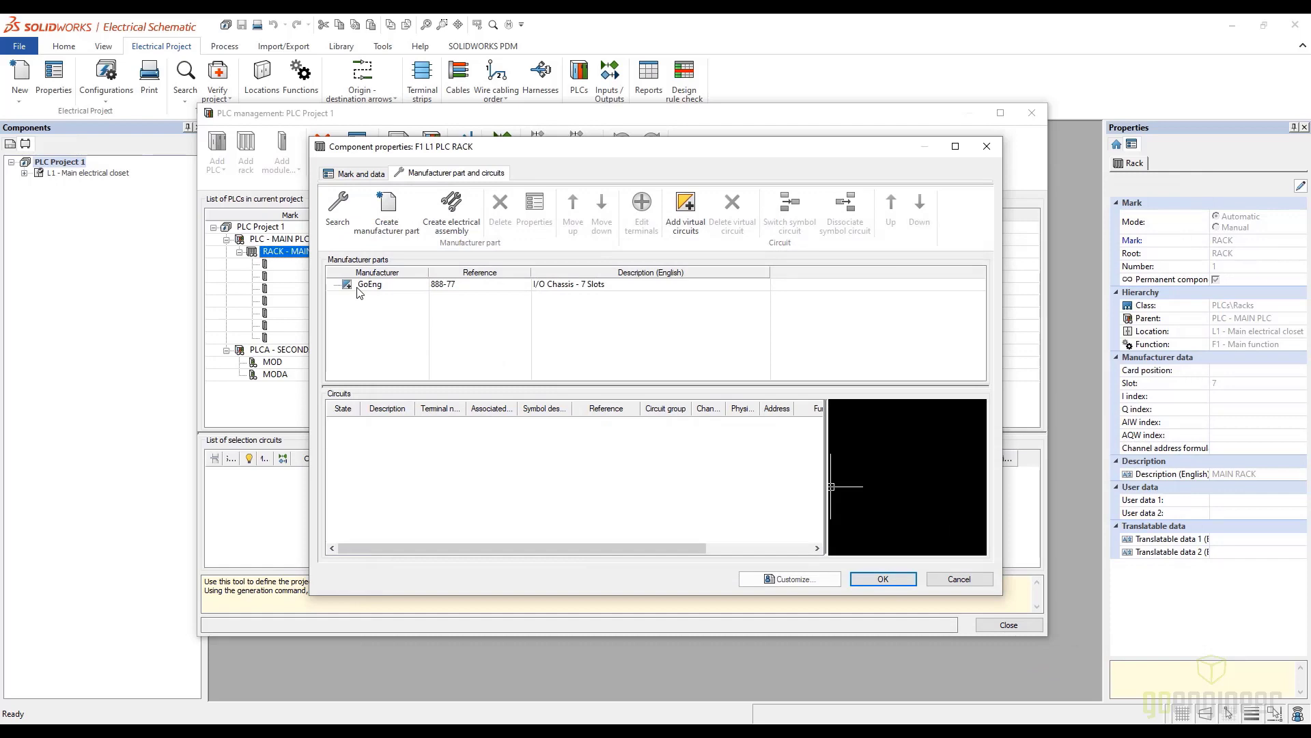
left_click(907, 579)
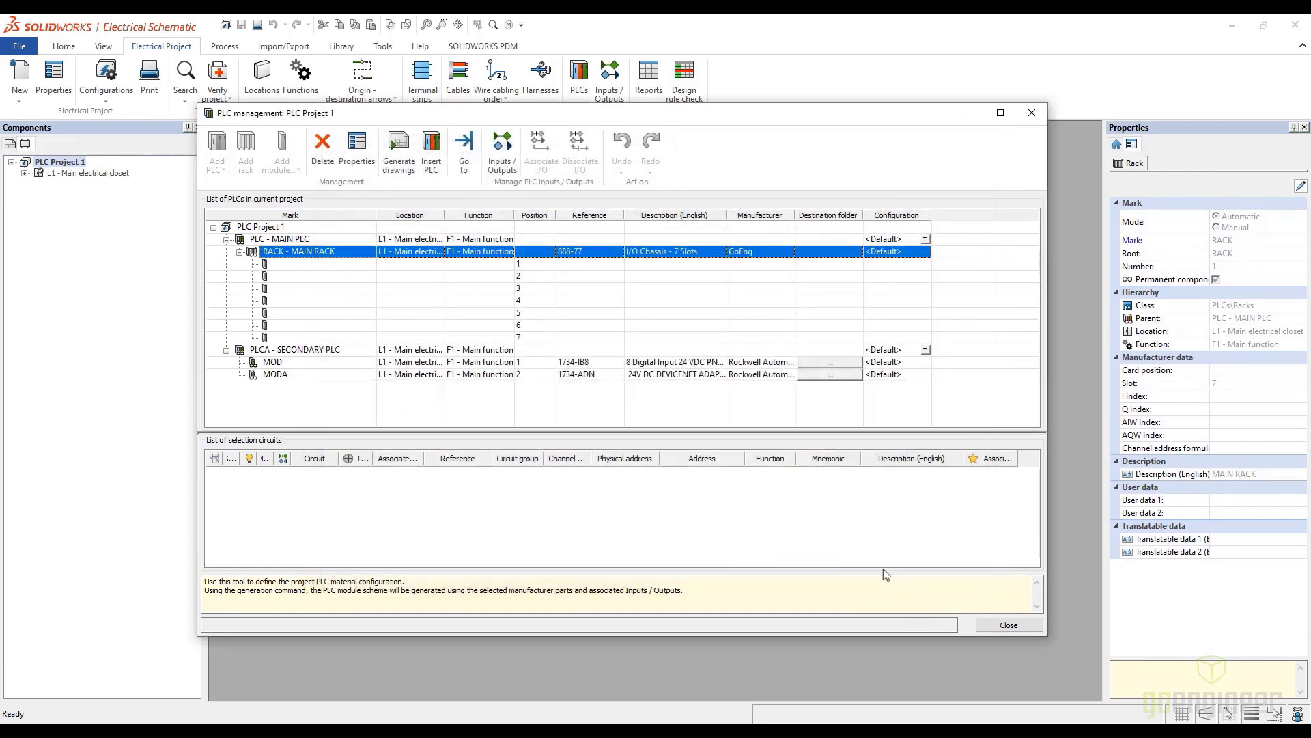
Assign the GoEng 888-999 PLC Controller part to MAIN PLC, filtering the part catalog by manufacturer GoEng
left_click(287, 240)
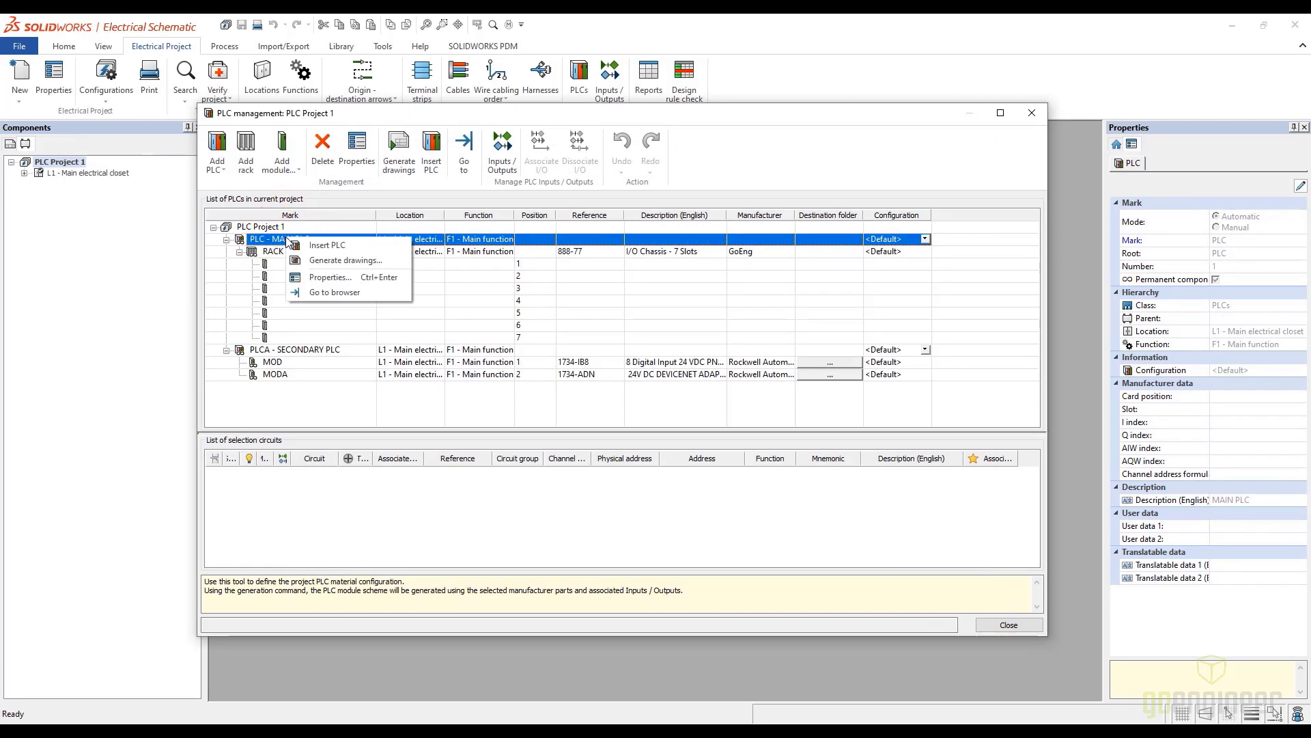
left_click(316, 285)
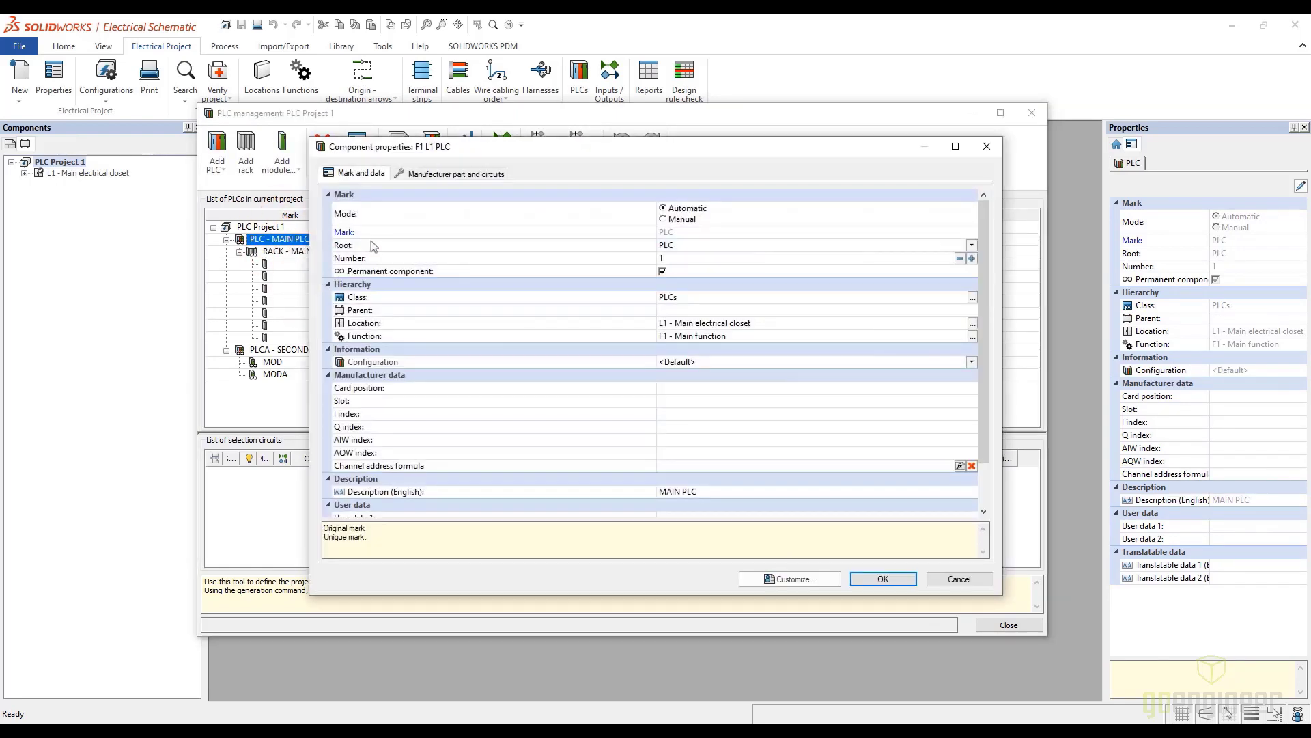
left_click(461, 174)
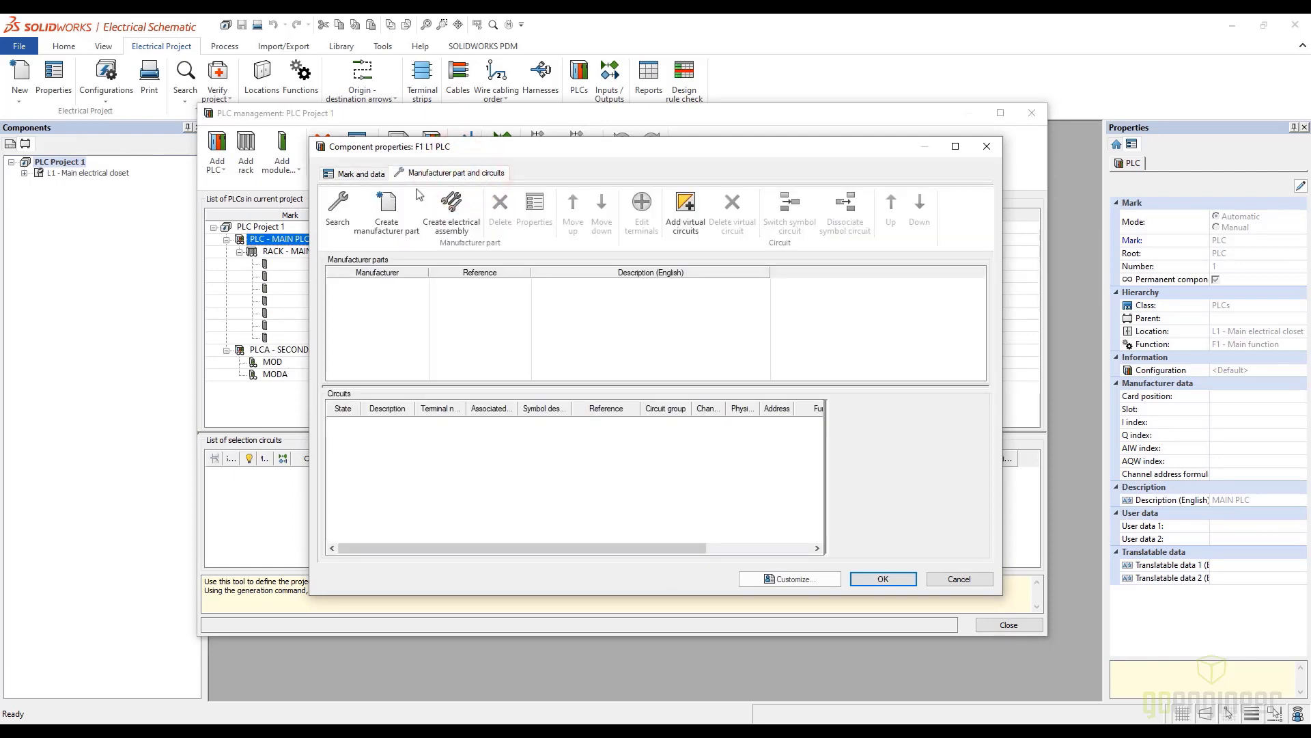
left_click(339, 210)
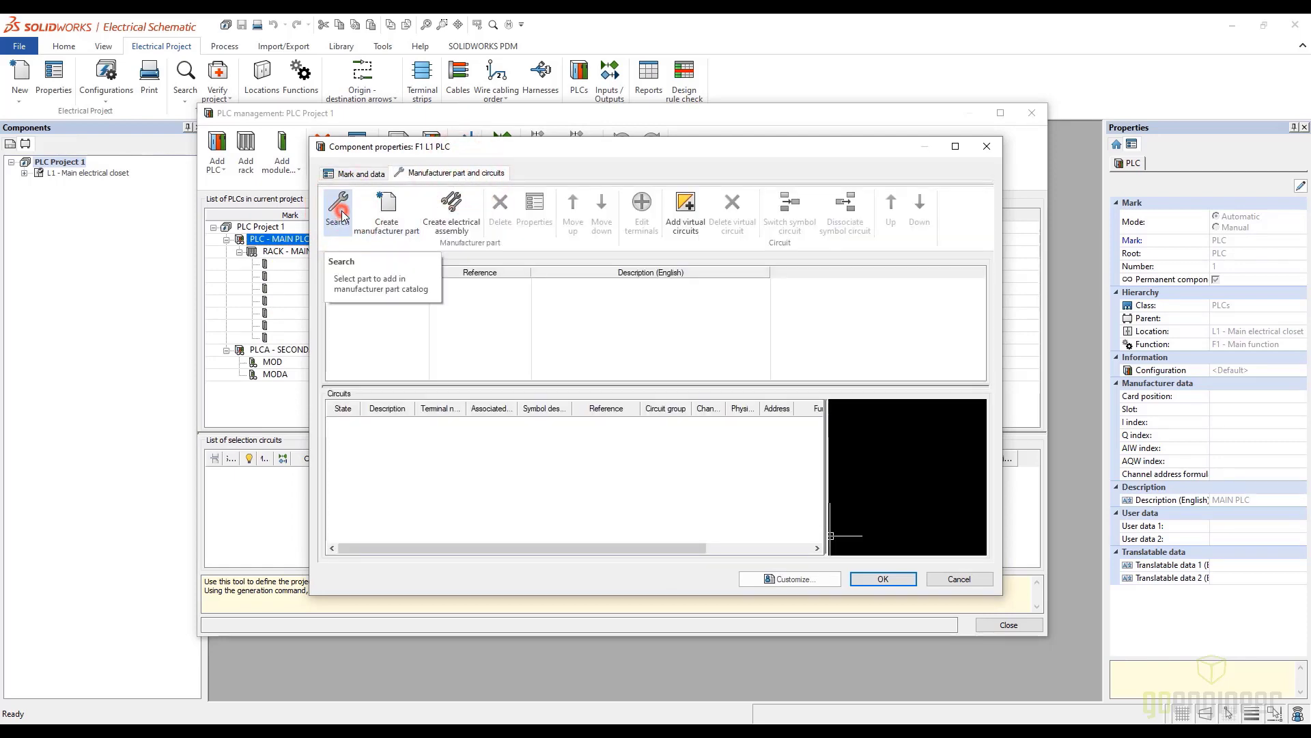
left_click(567, 403)
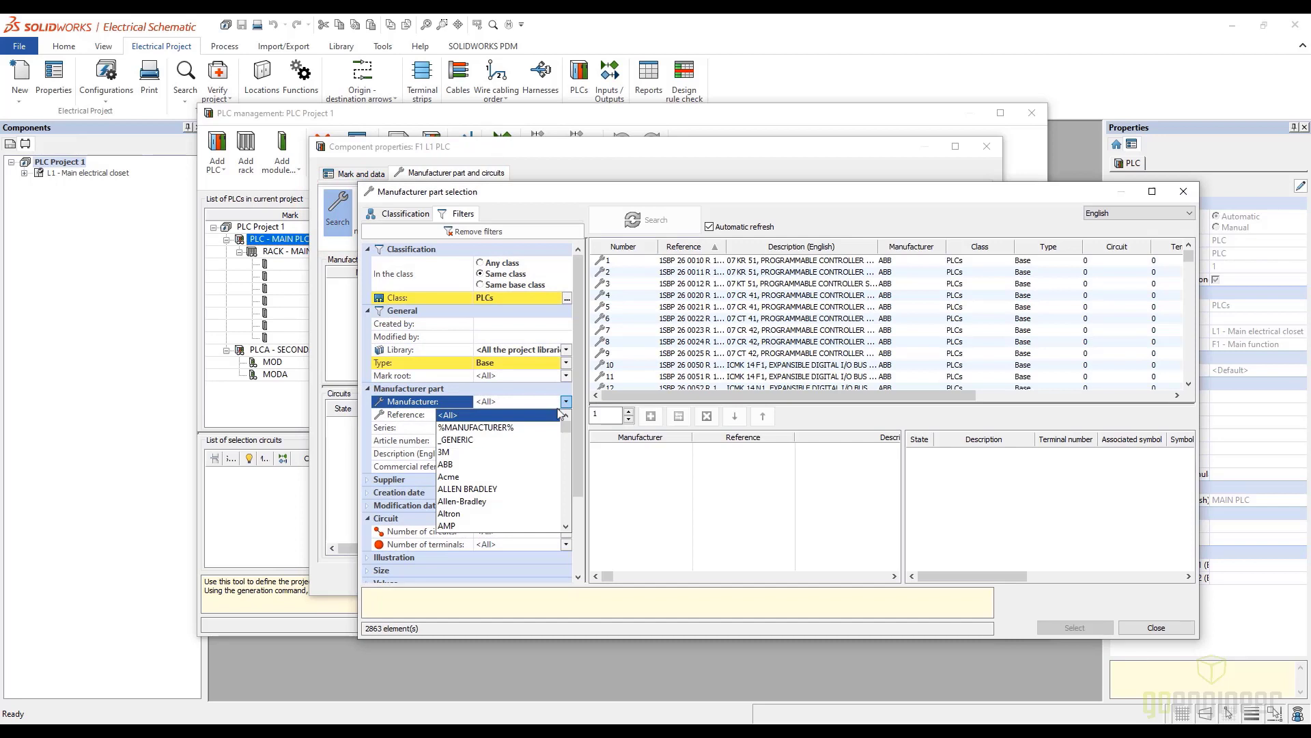
left_click_drag(565, 424, 566, 451)
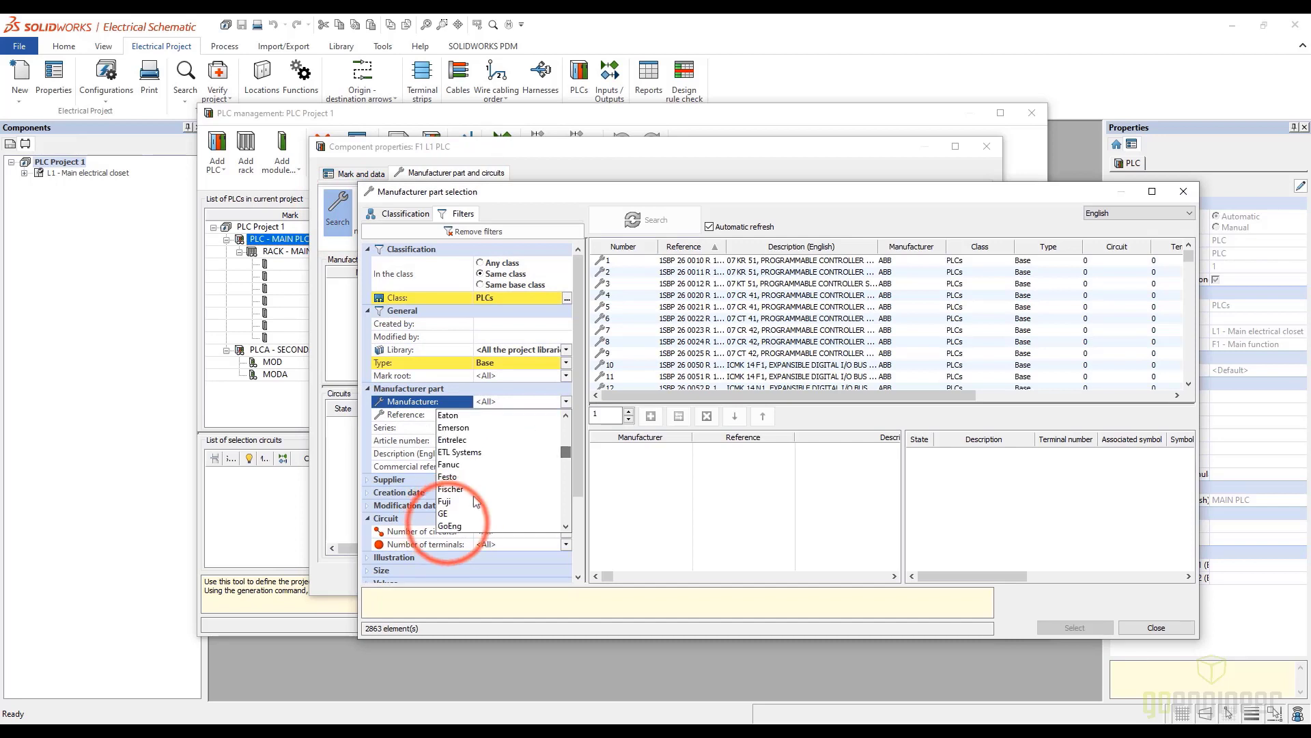
left_click(449, 527)
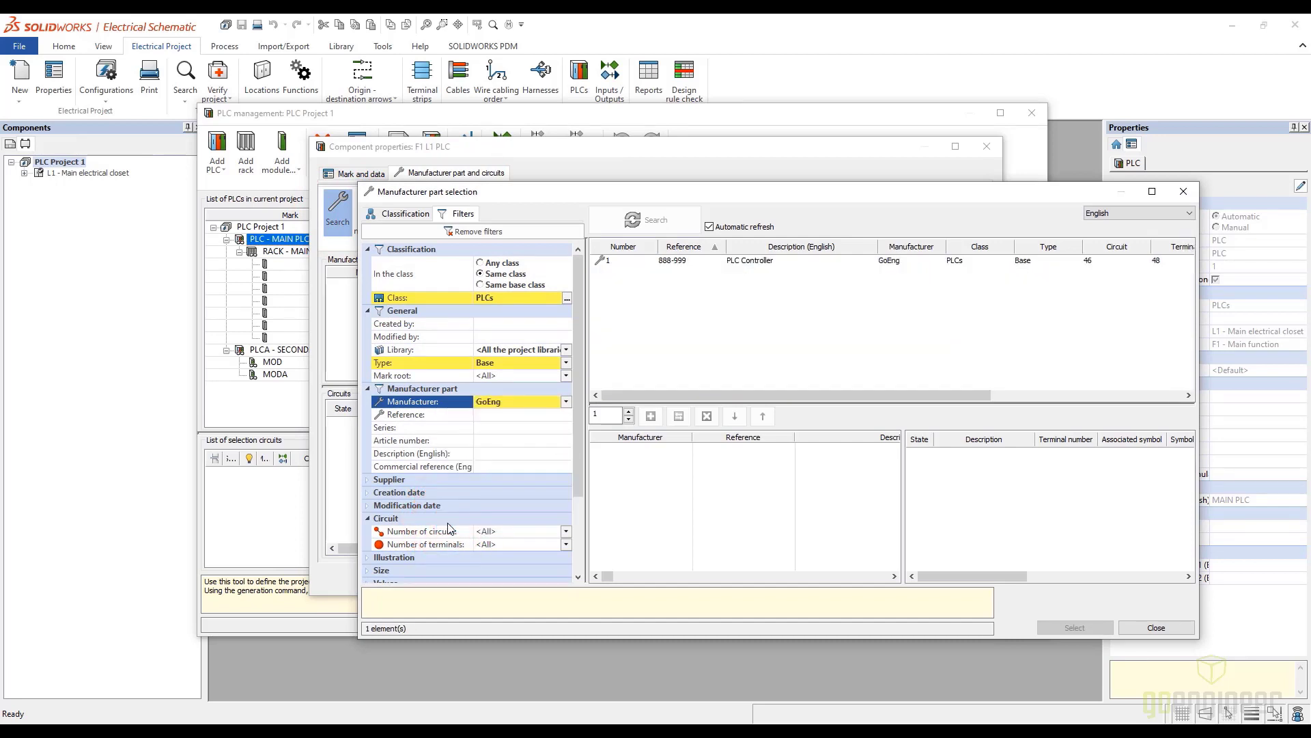
left_click(676, 265)
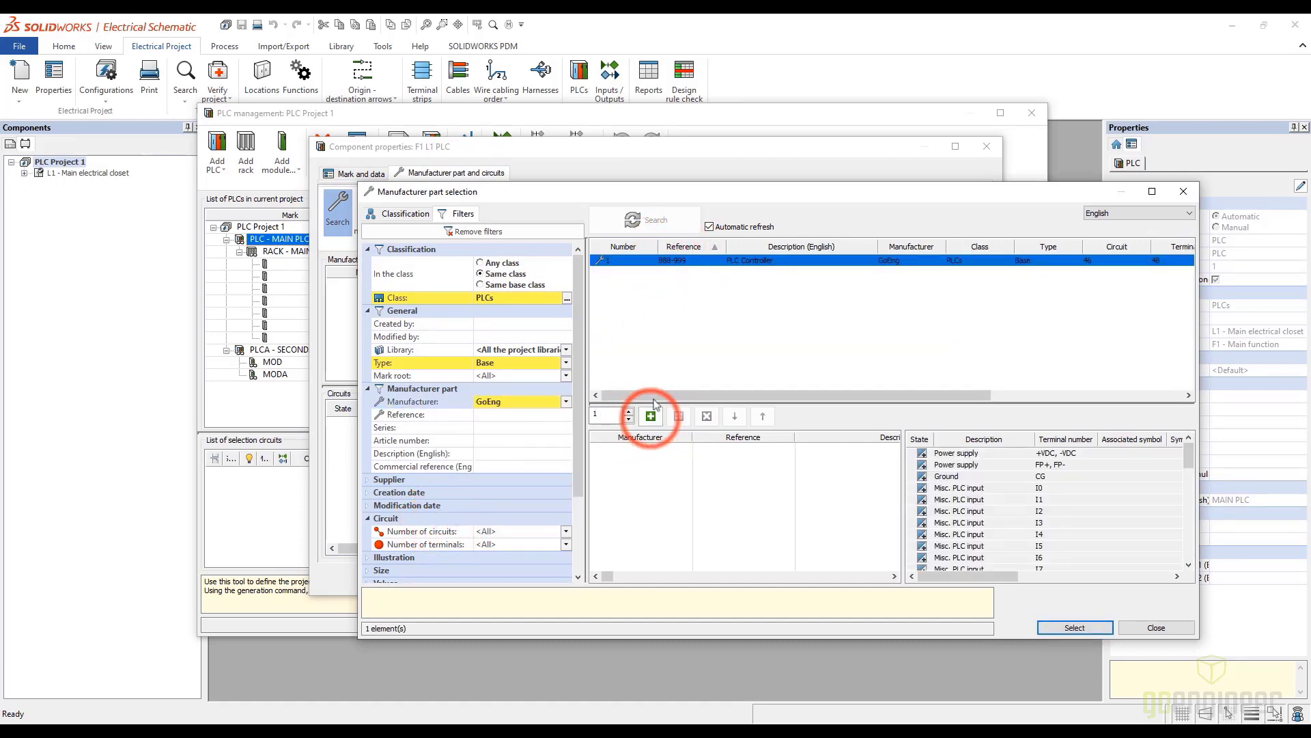
left_click(651, 416)
left_click(1075, 627)
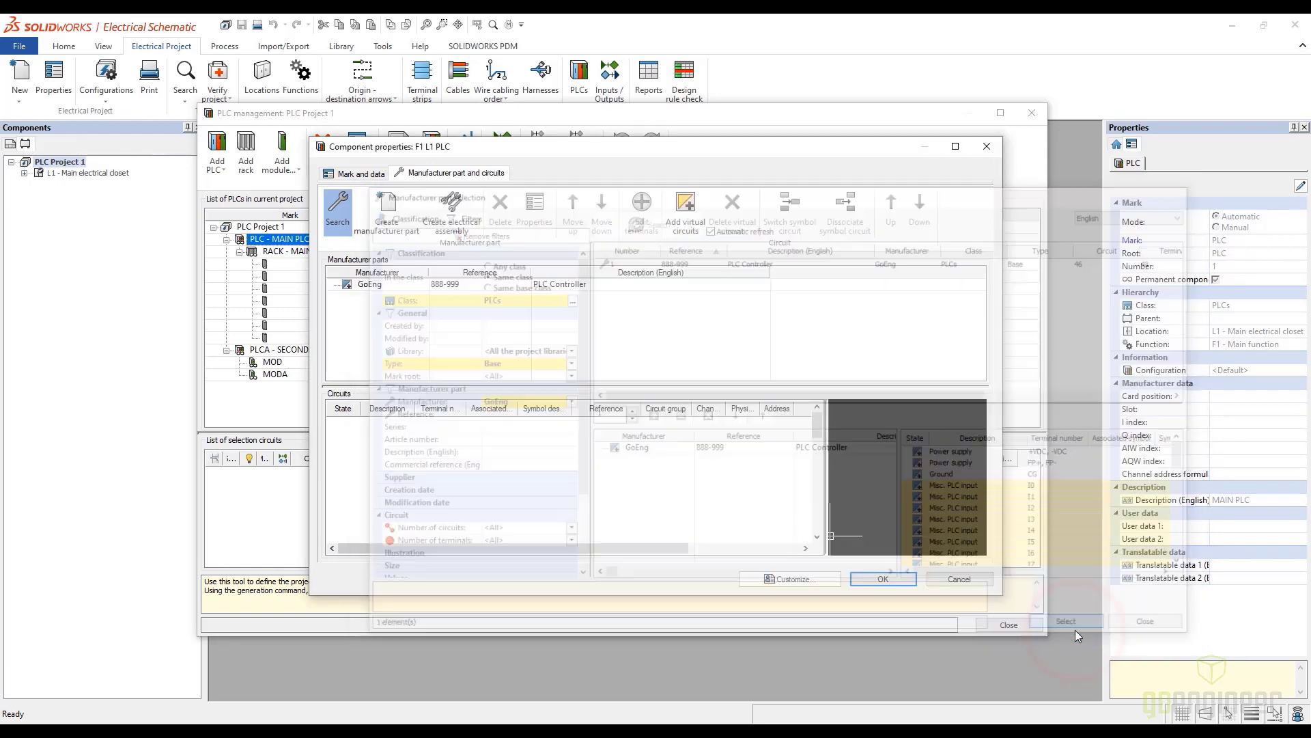
left_click(879, 580)
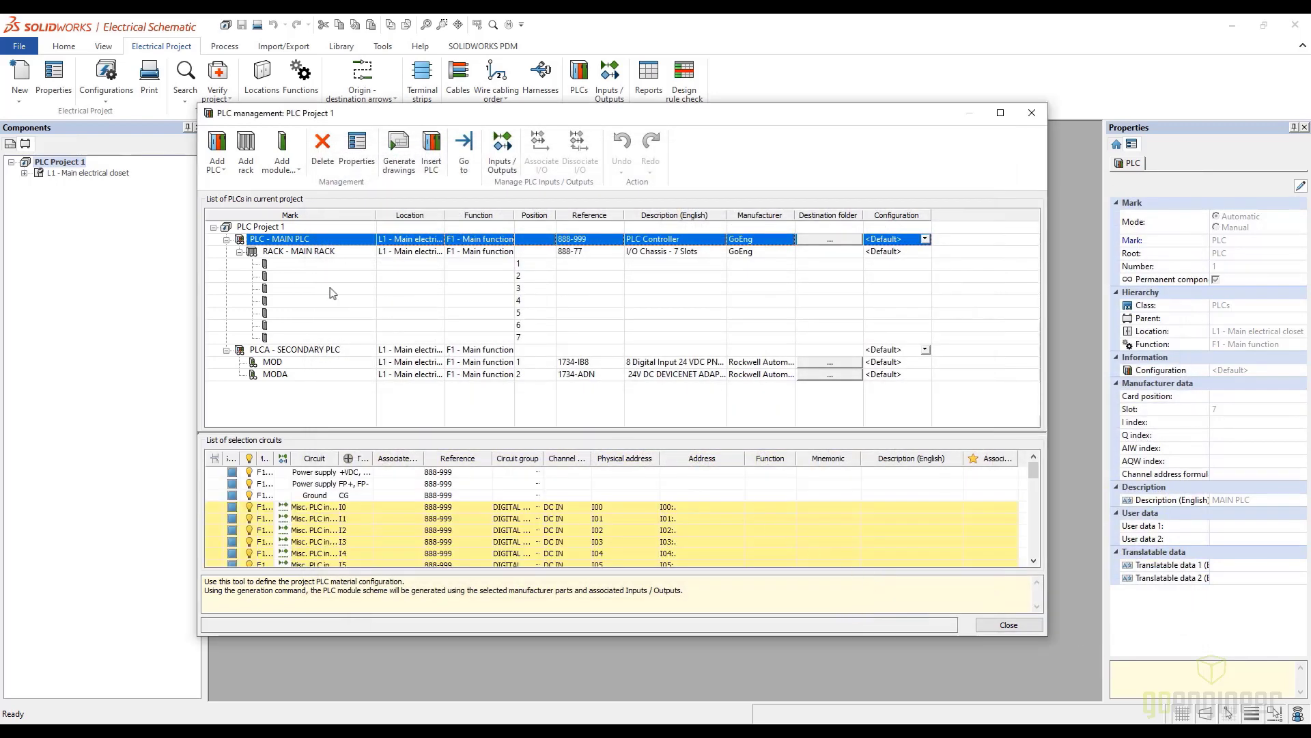
Add a module at position 1 of the main rack, choosing the GoEng 888-111 16 Input Module filtered by type Module with interface
left_click(285, 265)
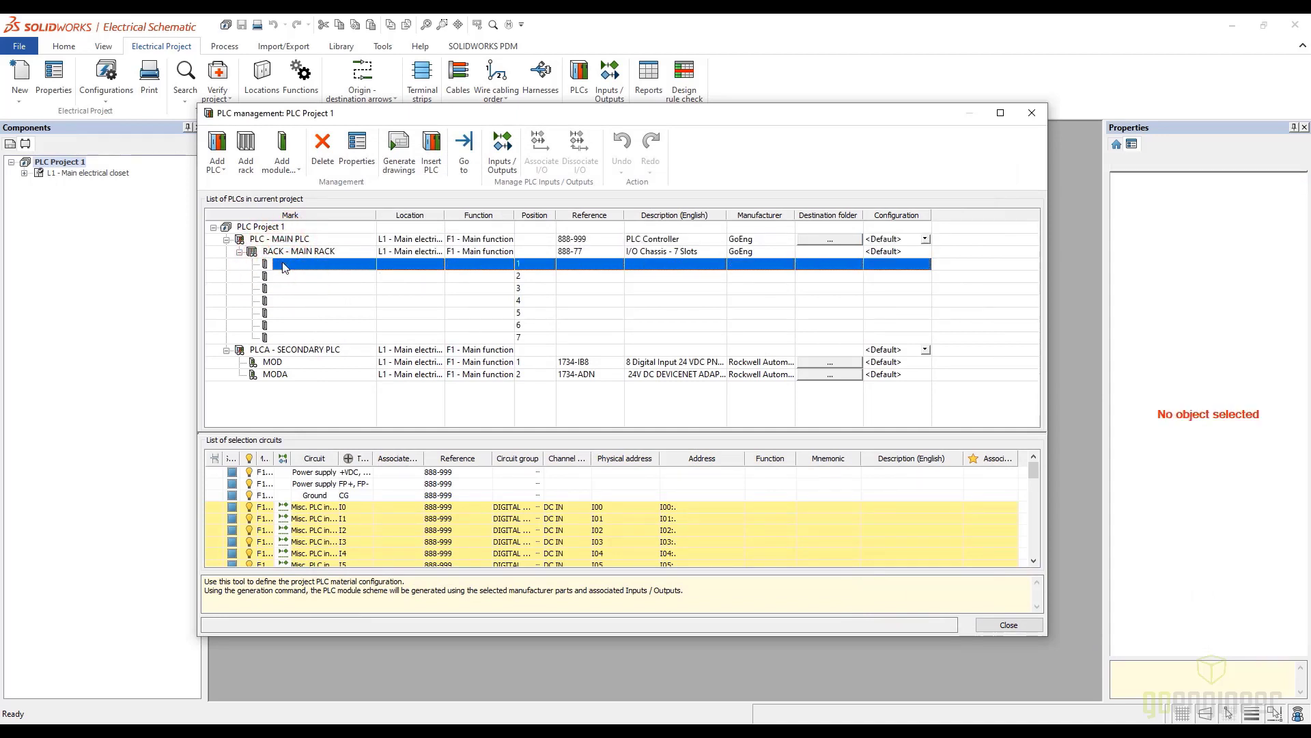
left_click(282, 164)
left_click(296, 185)
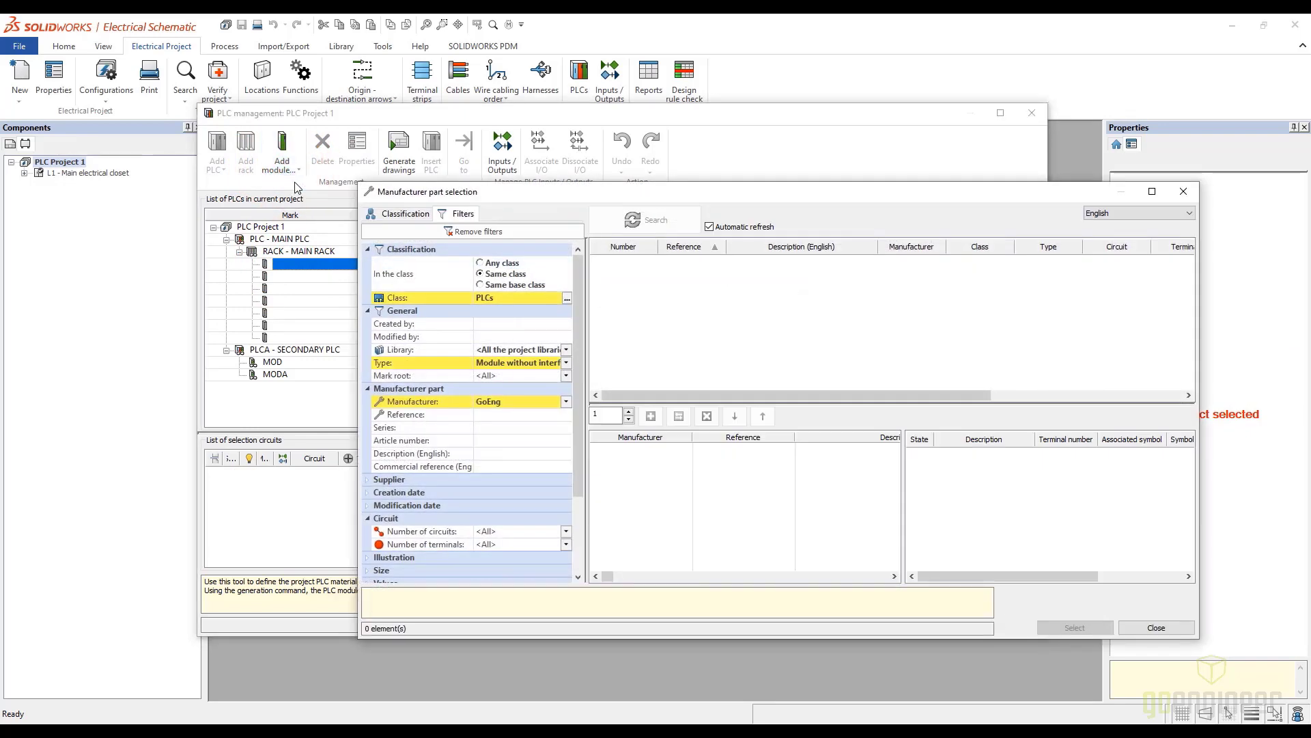
left_click(566, 362)
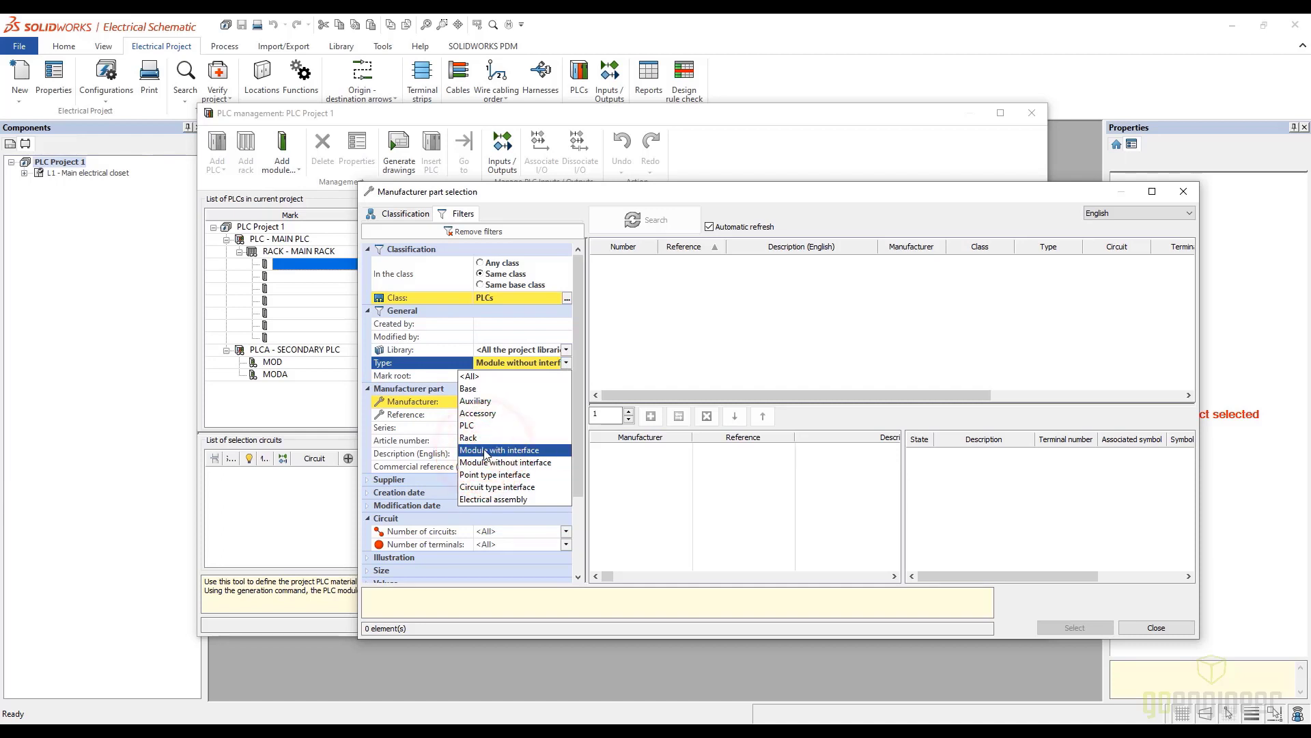
left_click(487, 451)
left_click(663, 262)
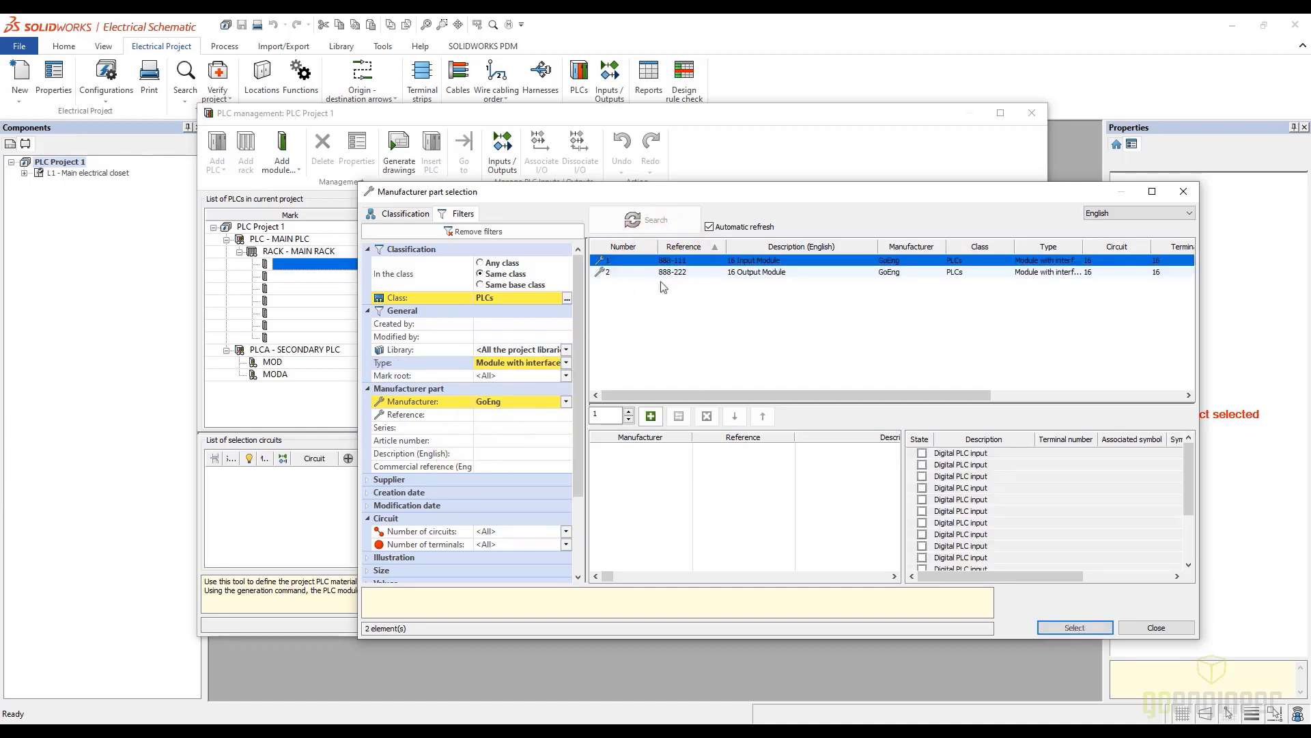
left_click(650, 416)
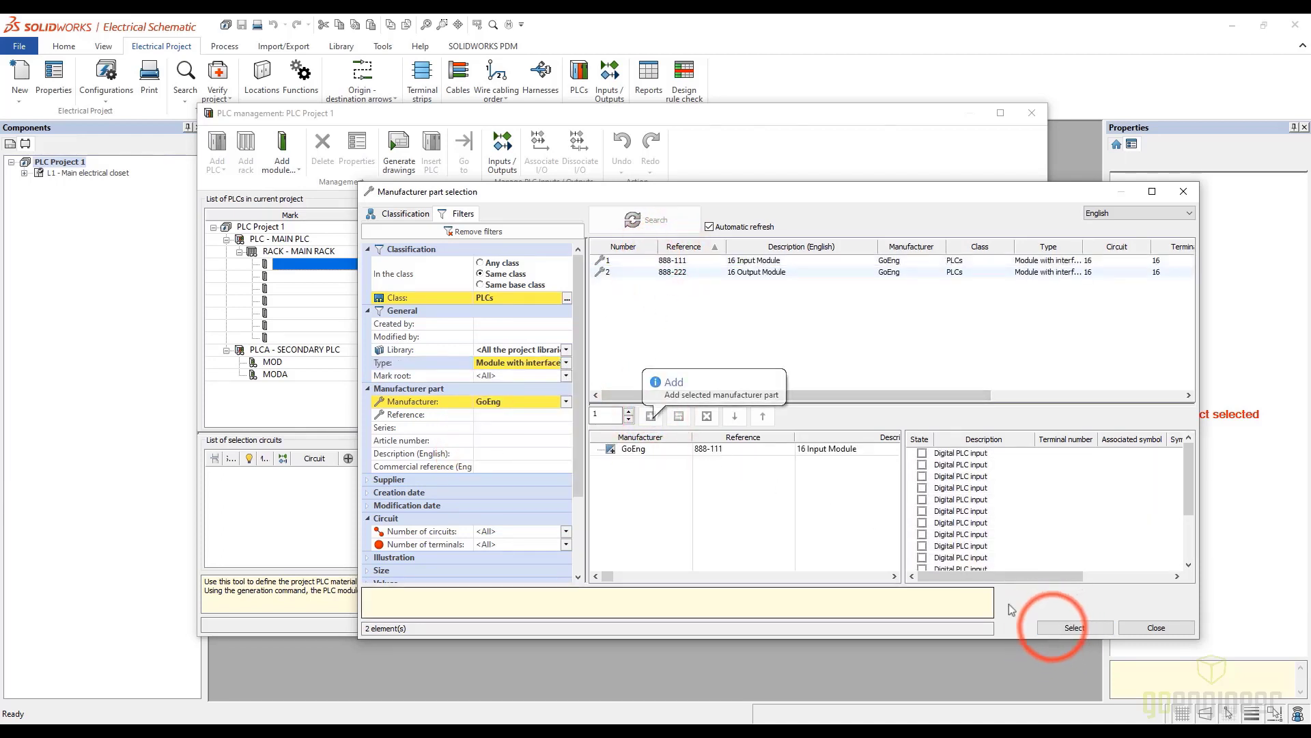
left_click(1071, 627)
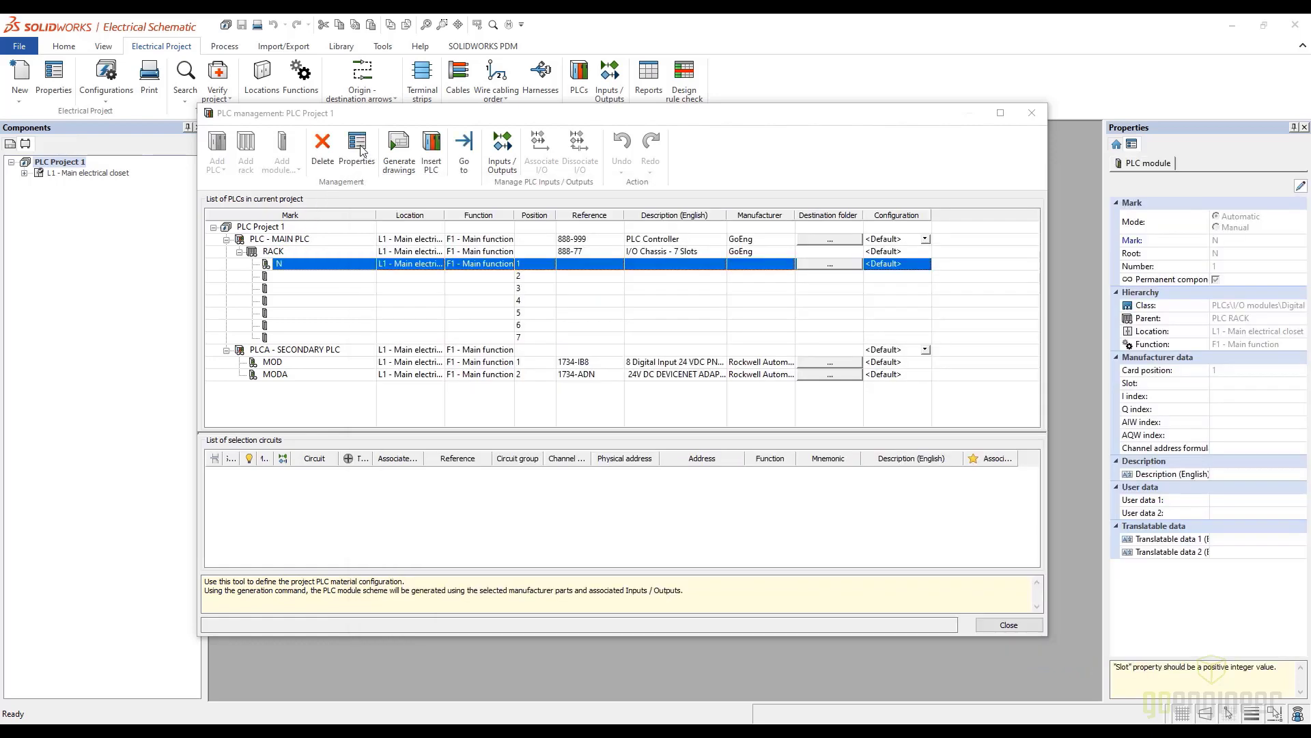
Set the mark root of the module at position 1 to CARD and open the manufacturer part search for it
left_click(358, 147)
left_click(694, 245)
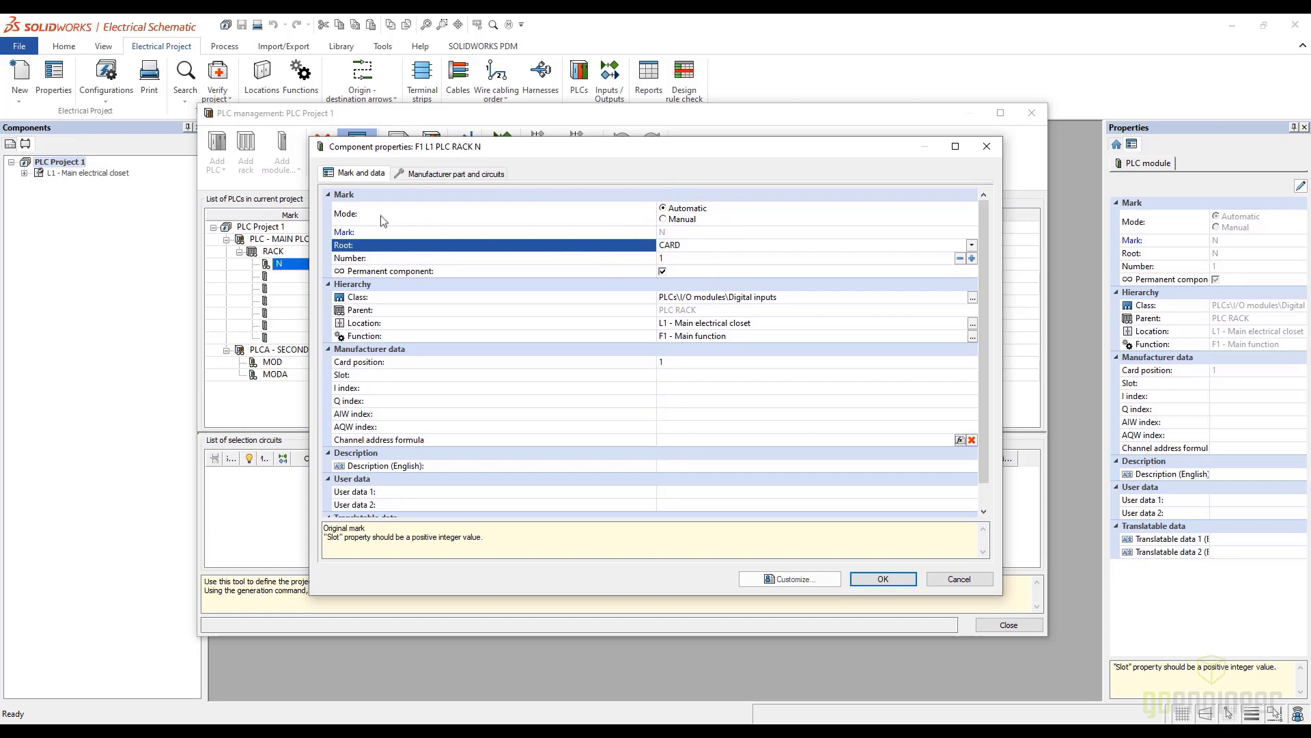
left_click(452, 173)
left_click(339, 207)
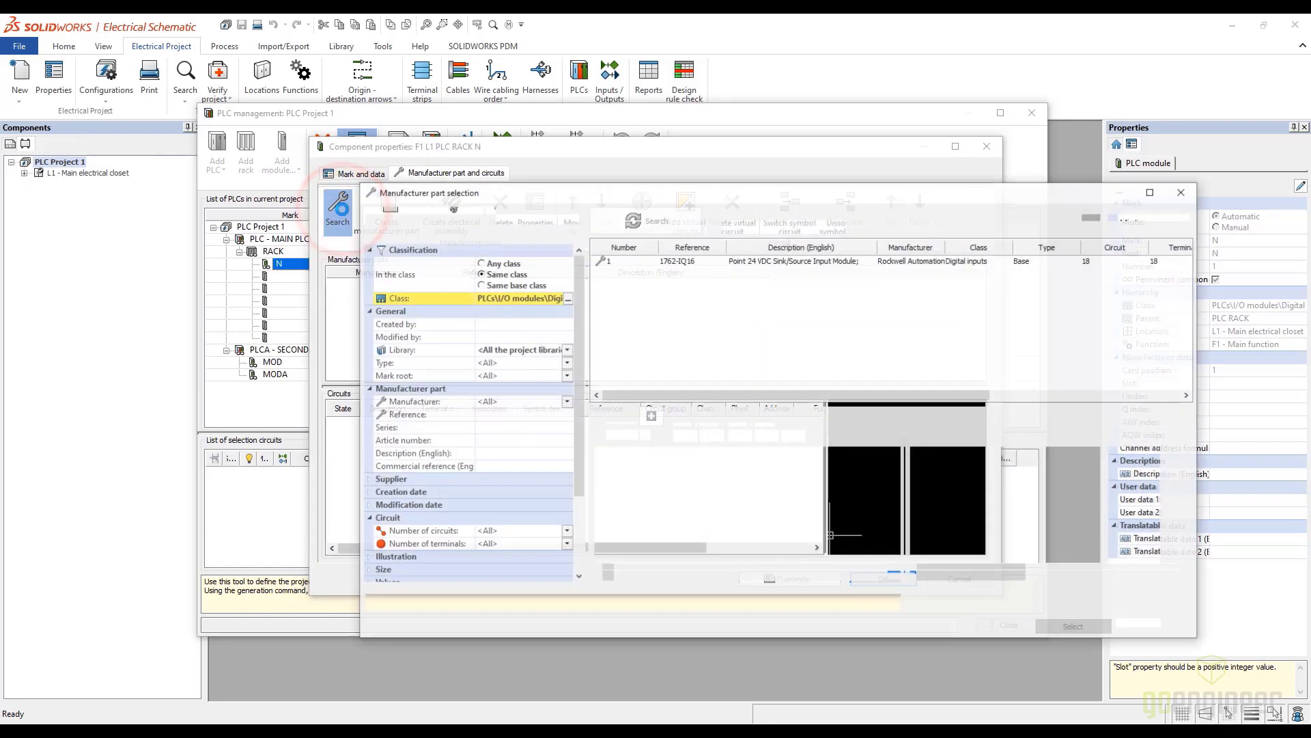
Filter the part catalog by reference 888, all types and the same base class
left_click(493, 415)
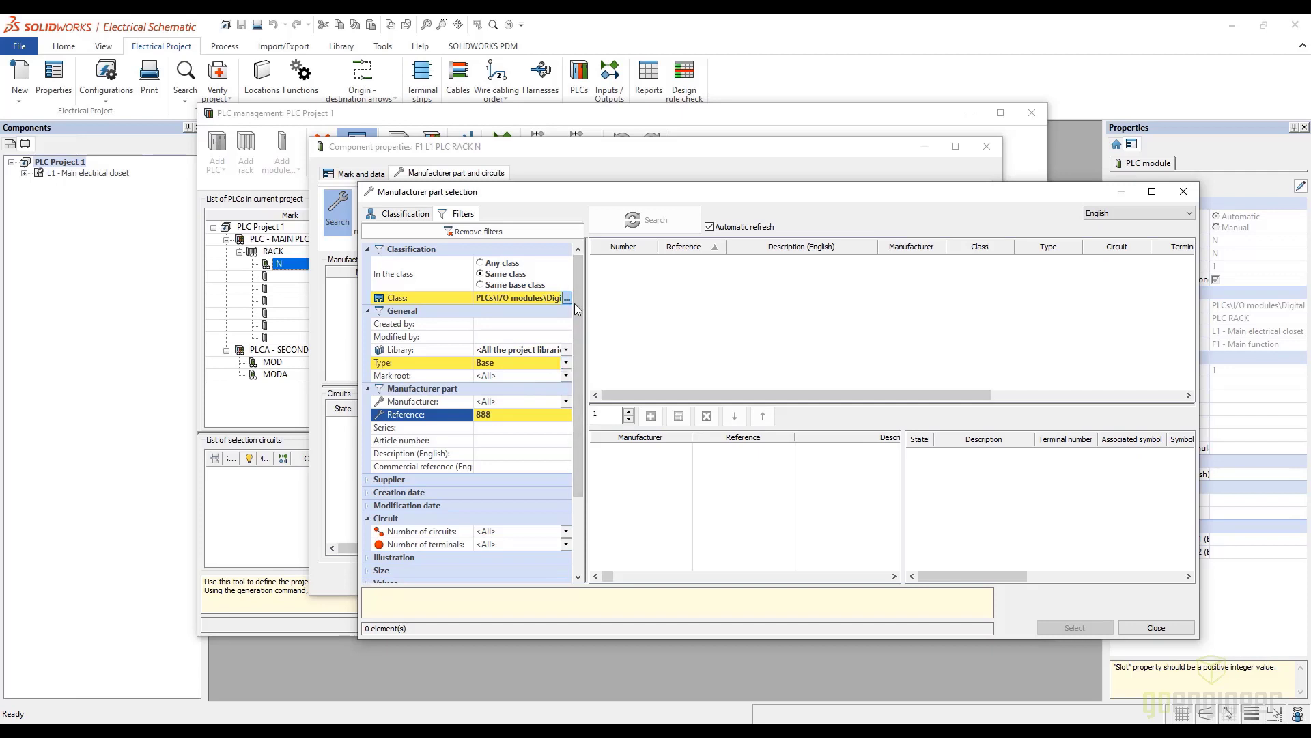
left_click(494, 267)
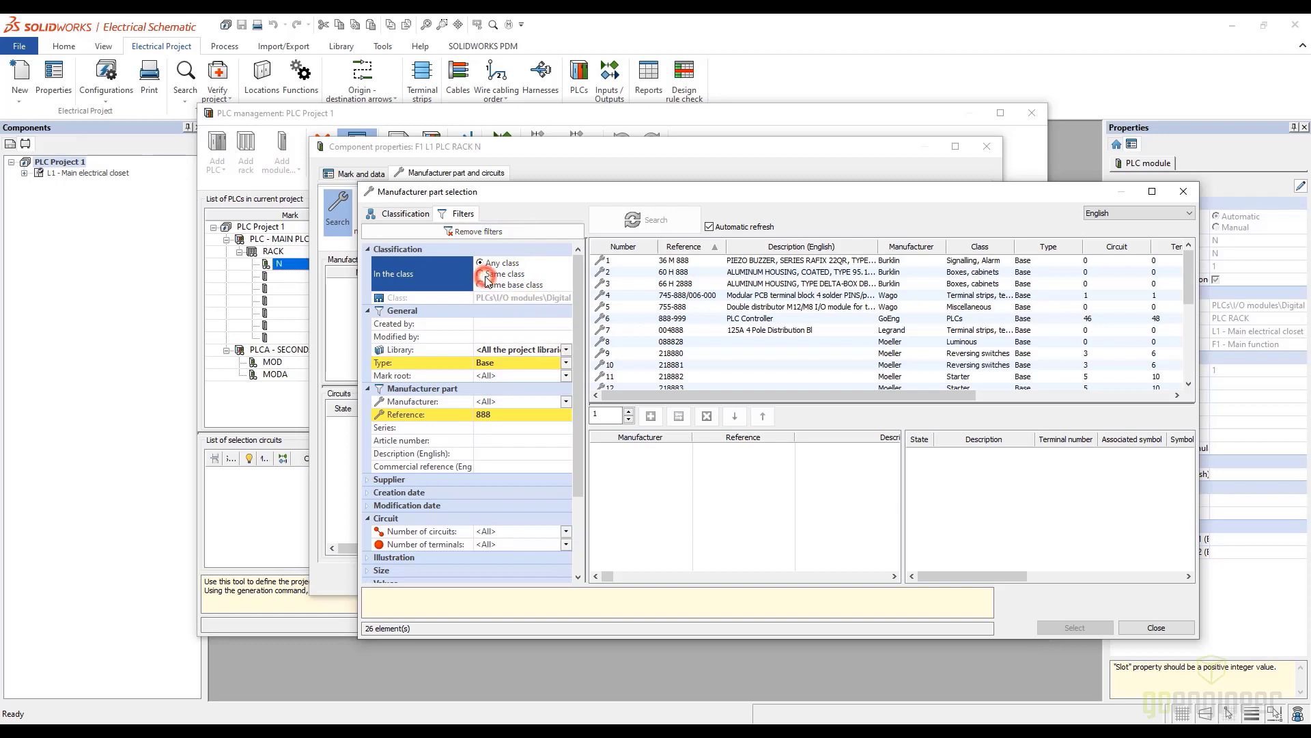
left_click(483, 275)
left_click(567, 363)
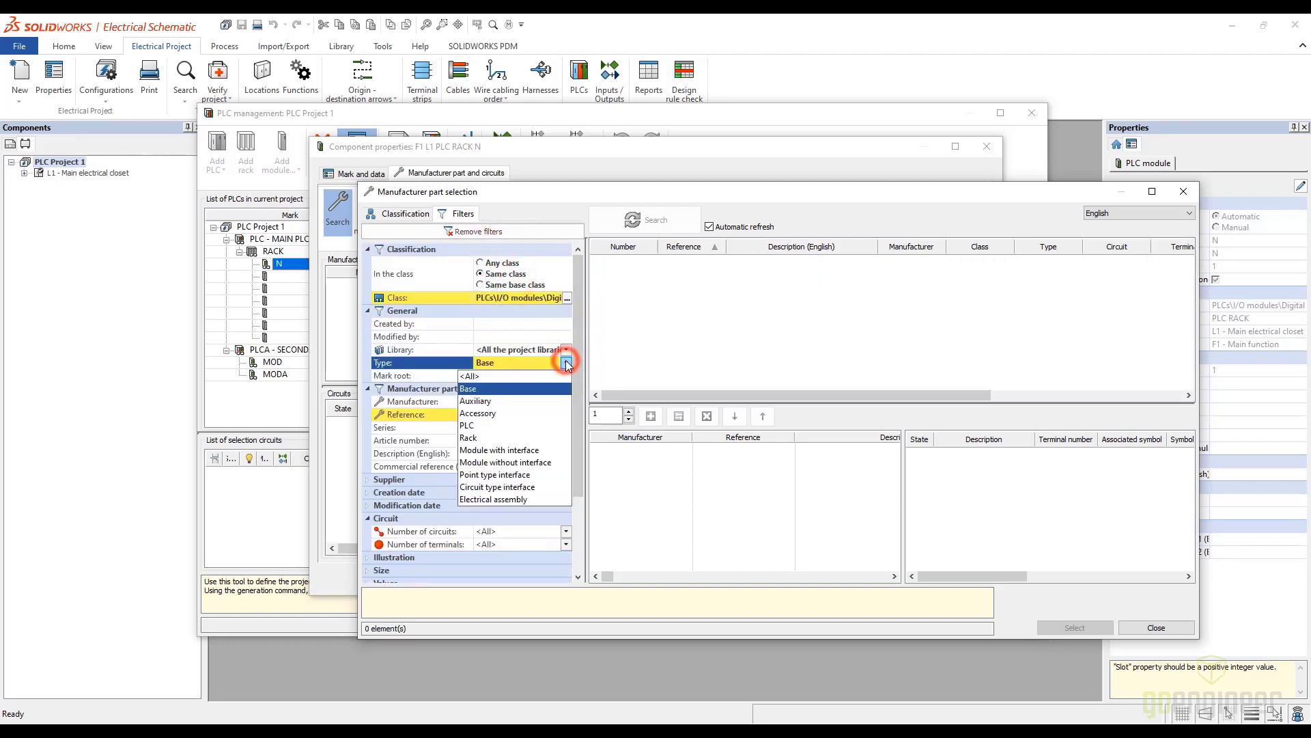
left_click(483, 376)
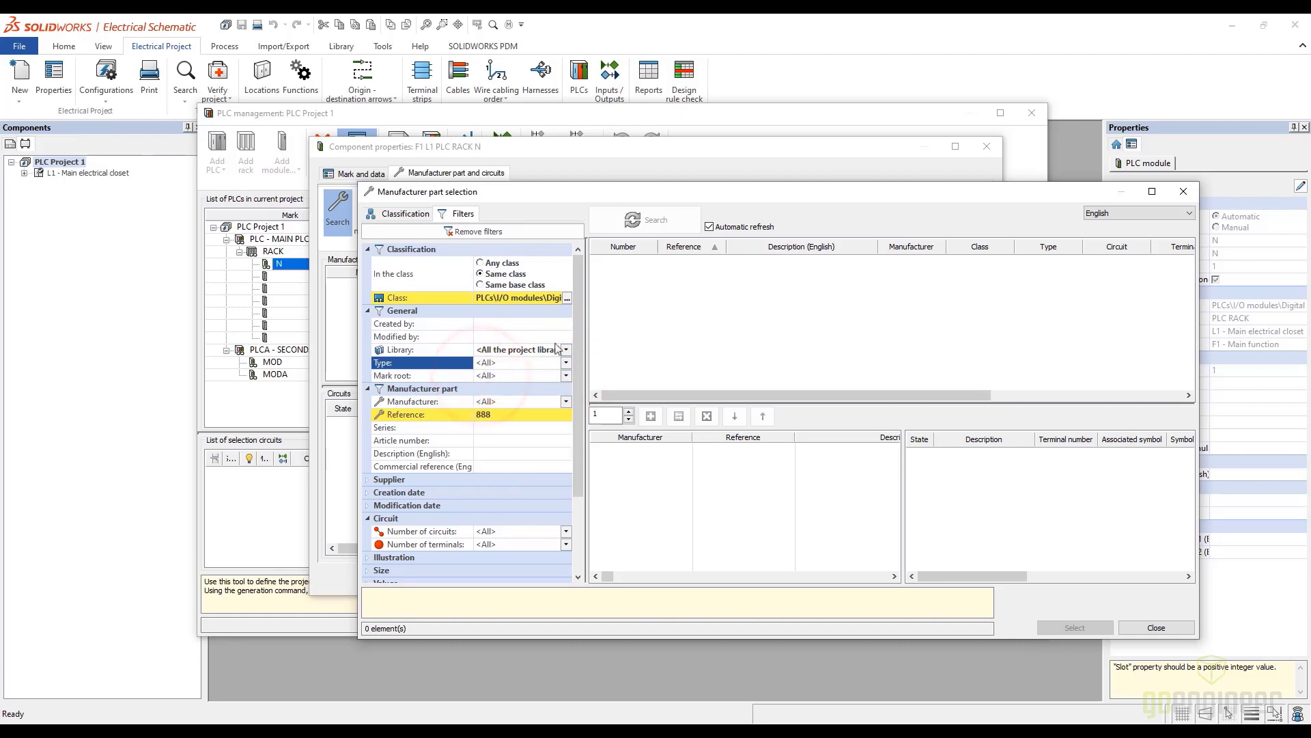
left_click(483, 286)
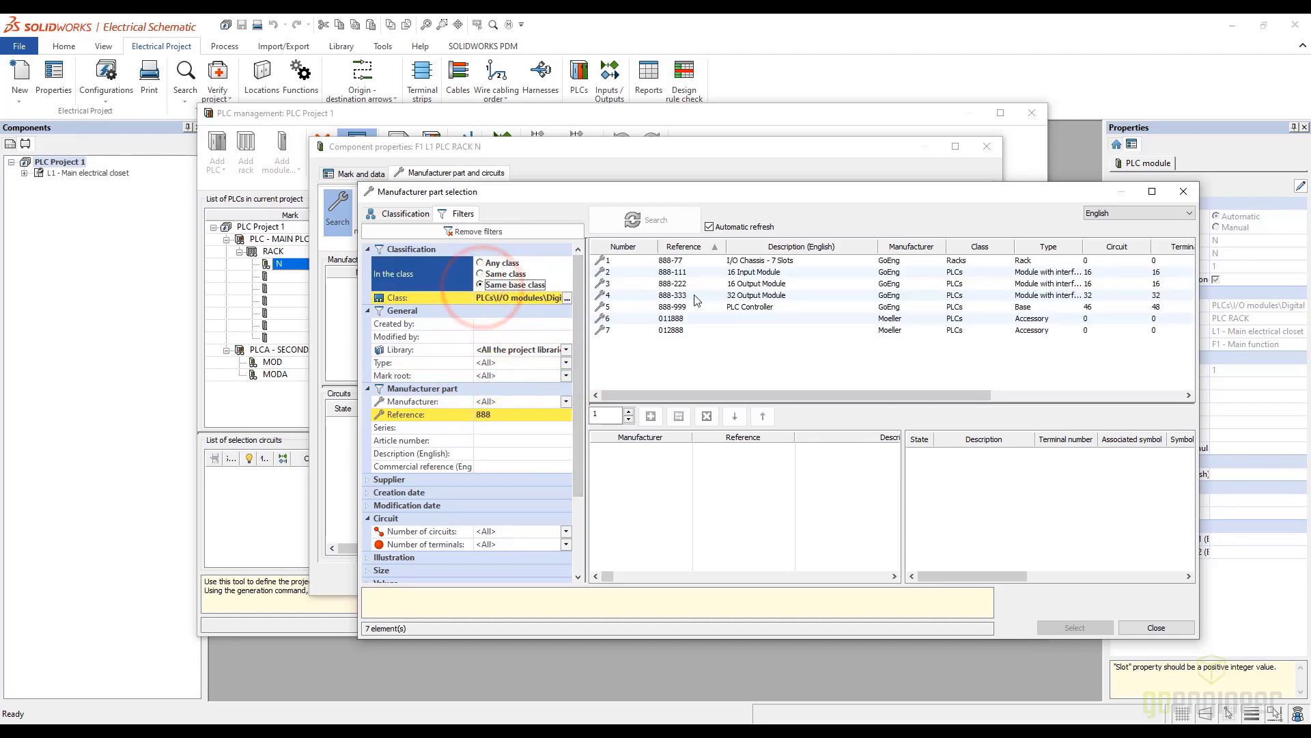
Assign the GoEng 888-111 16 Input Module part to the module at position 1 and accept its properties
left_click(690, 271)
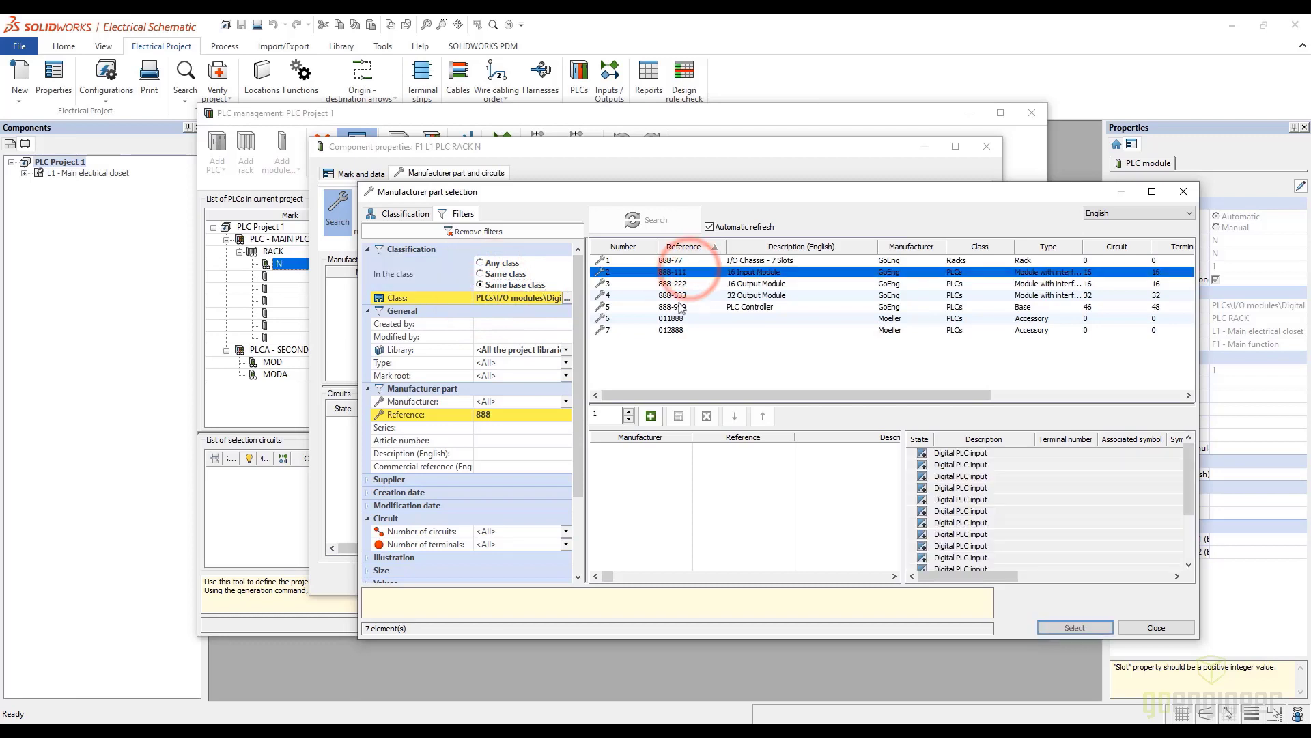
left_click(652, 416)
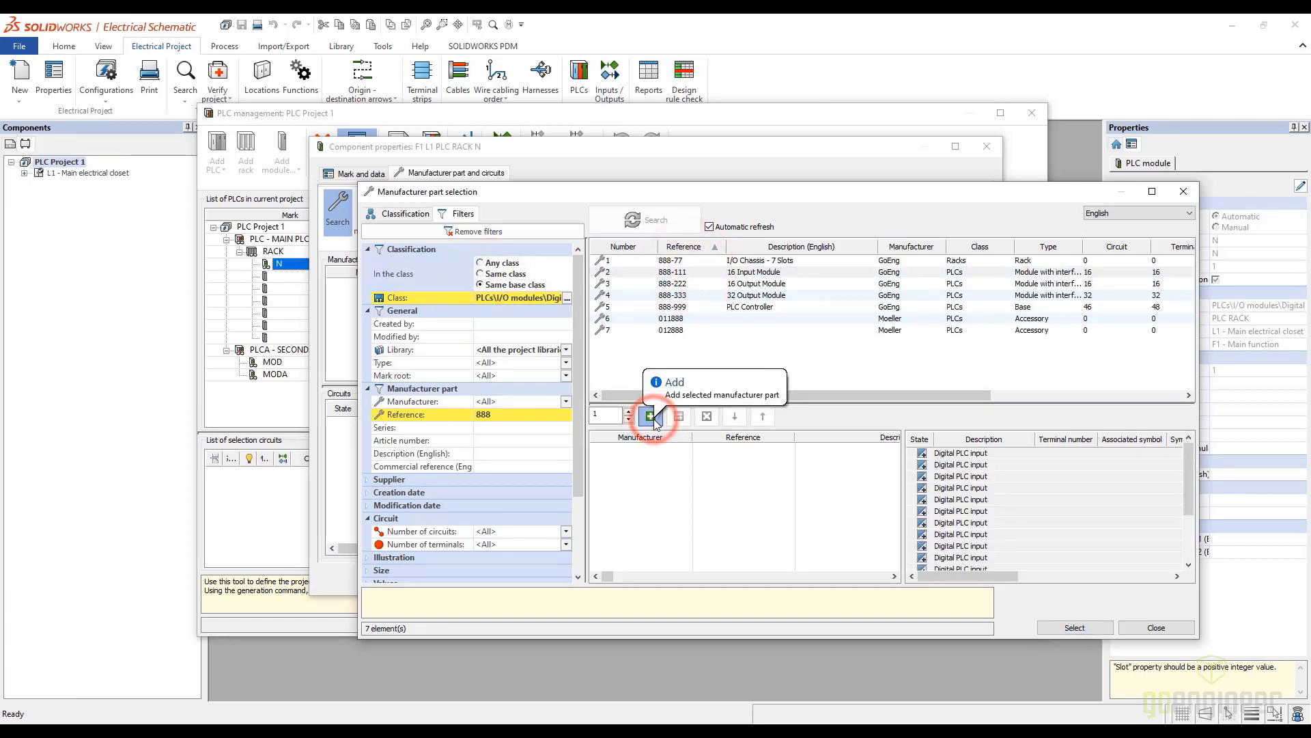
left_click(1073, 626)
left_click(884, 579)
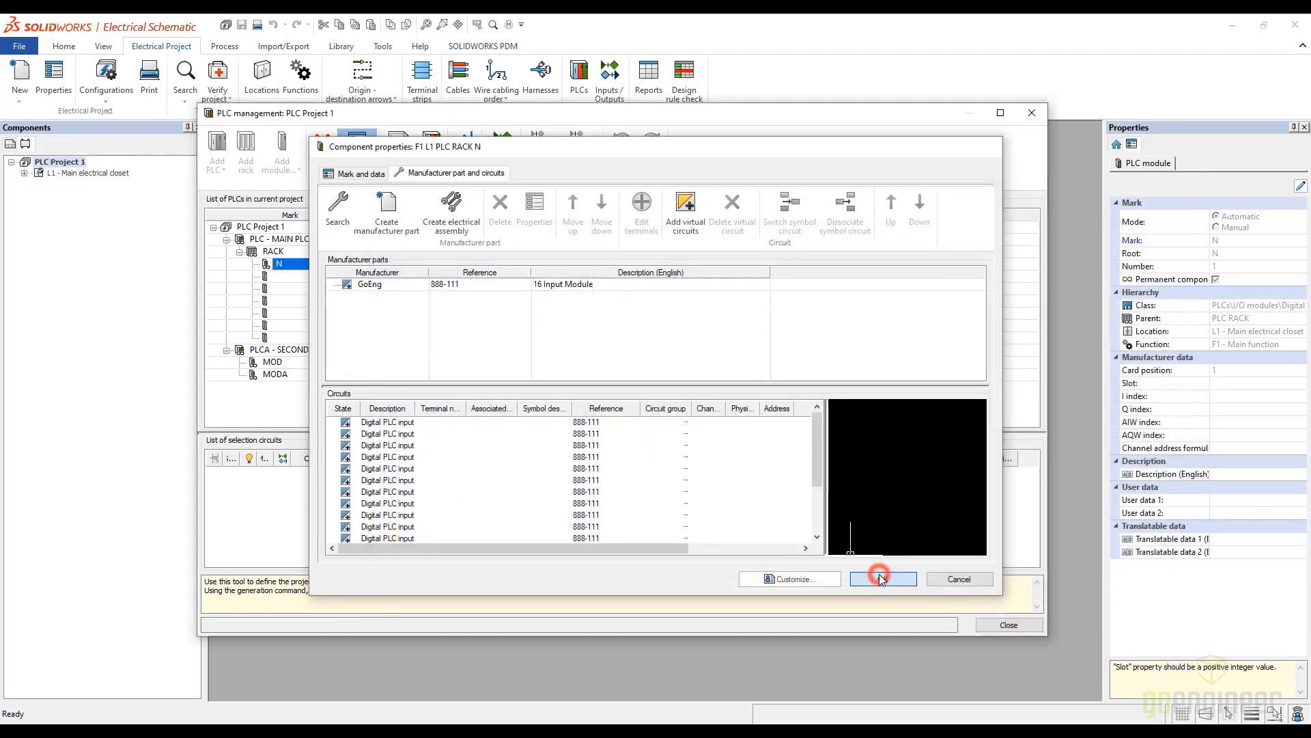
Set the mark root to CARD and the number to 4 for the module at position 4 of the rack
left_click(286, 279)
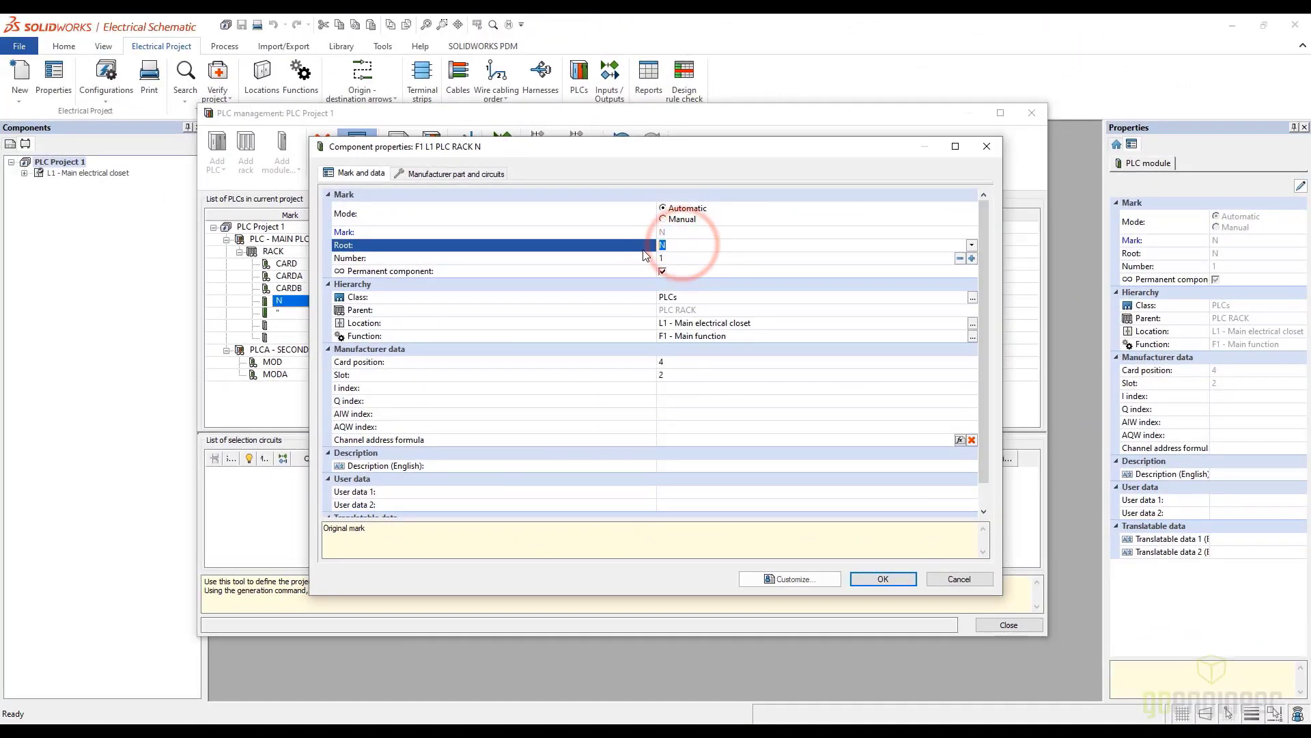
type("CARD")
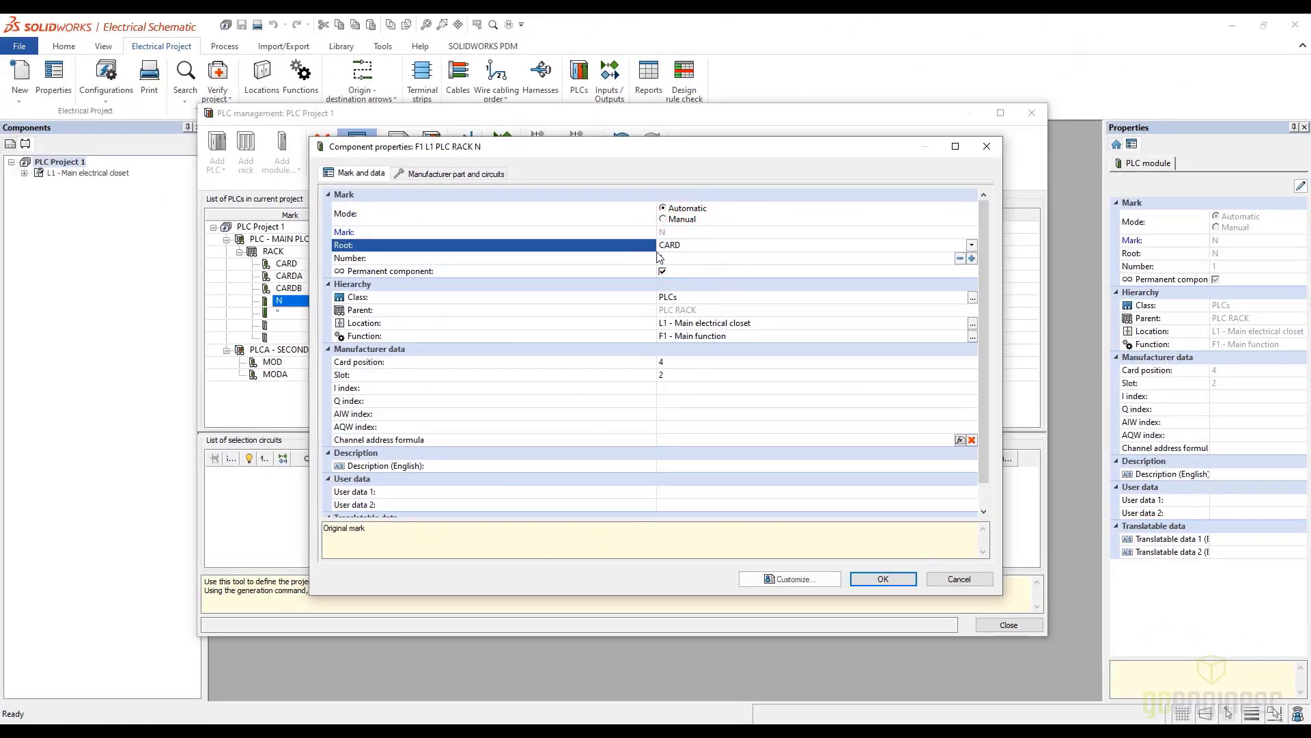
left_click(695, 259)
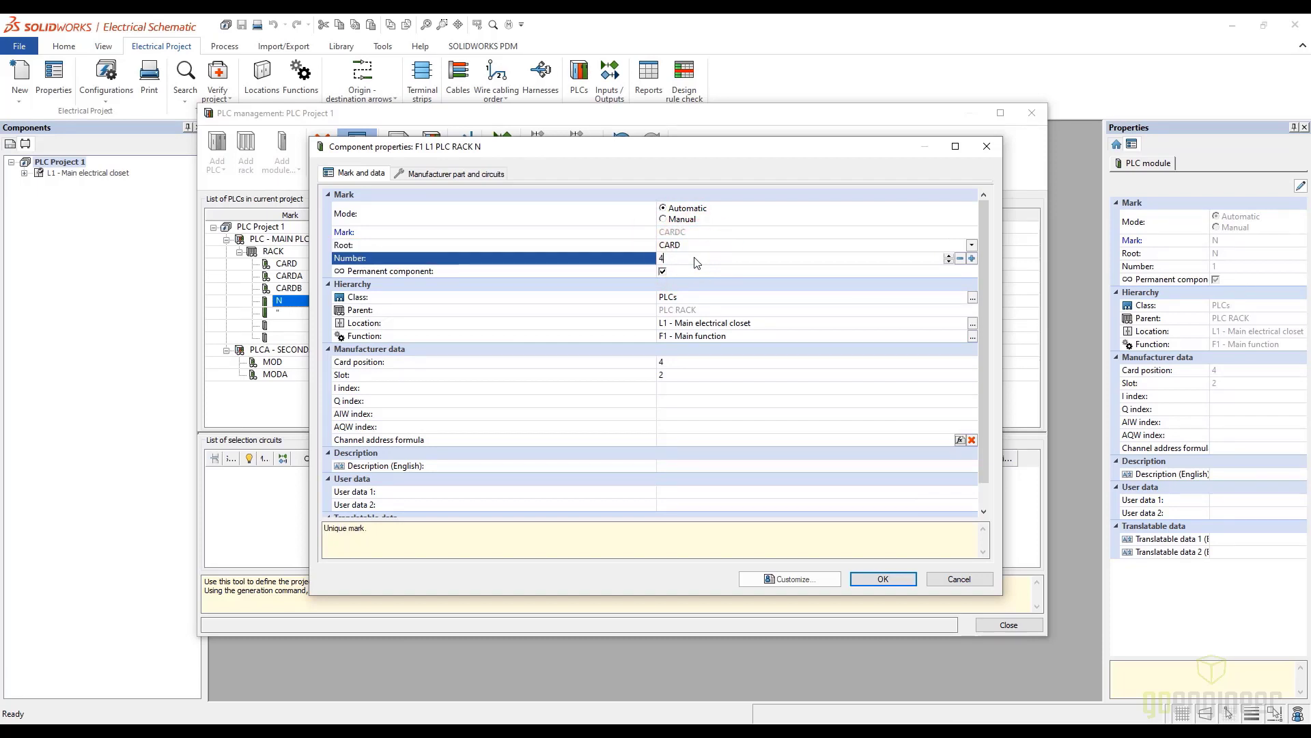
Assign the GoEng 888-333 32 Output Module part to the module at position 4, filtering the GoEng catalog by all types
left_click(481, 173)
left_click(338, 207)
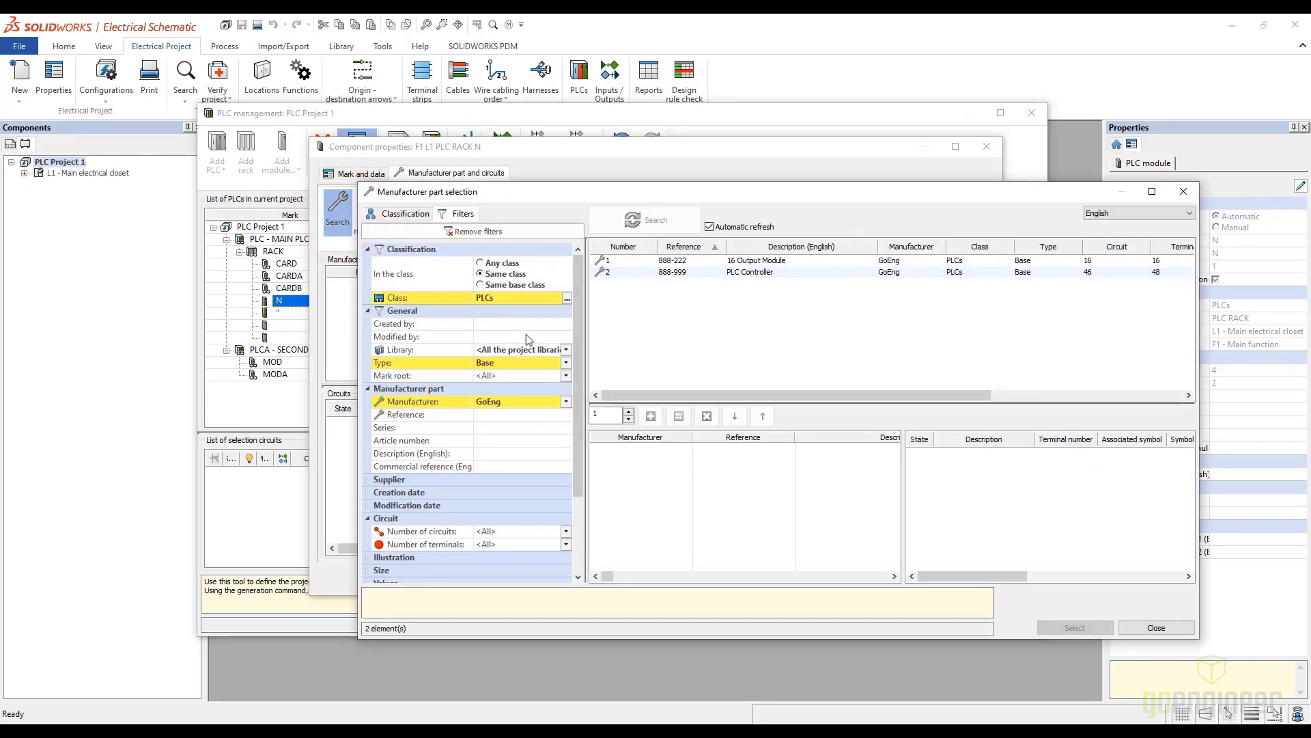
left_click(566, 363)
left_click(488, 377)
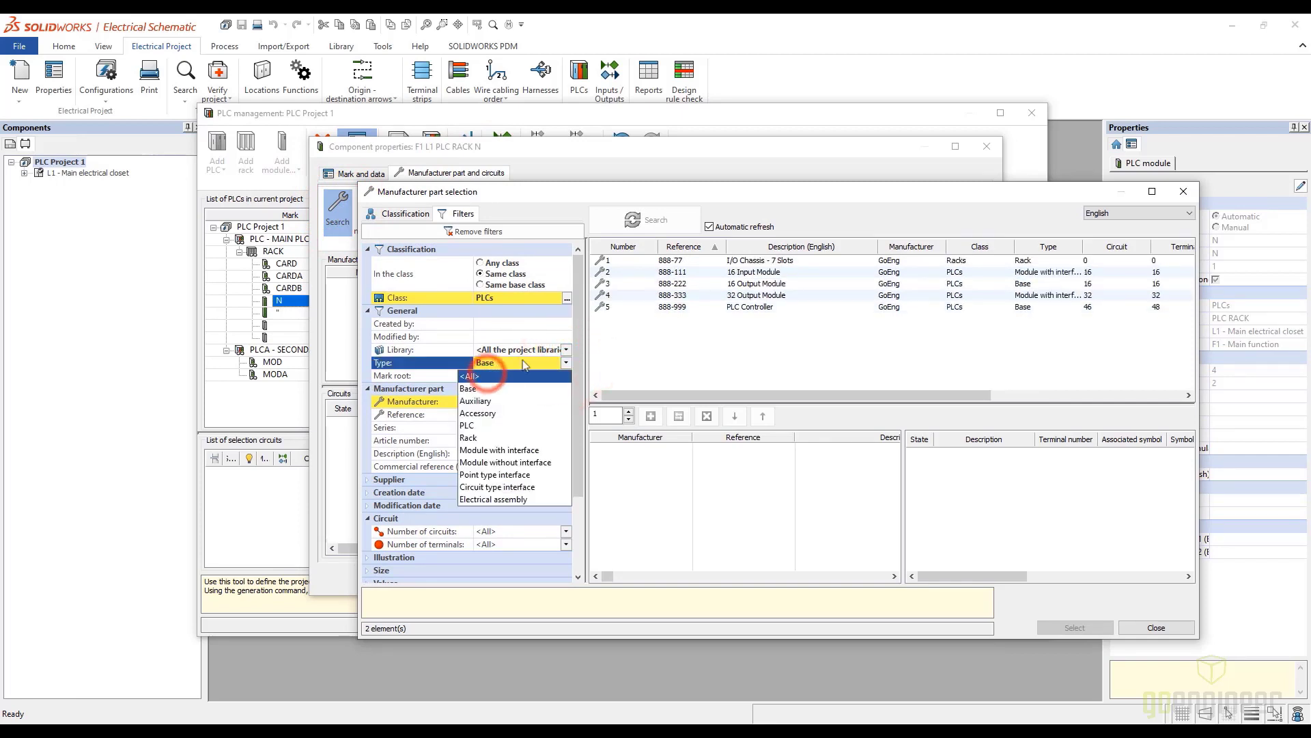
left_click(683, 296)
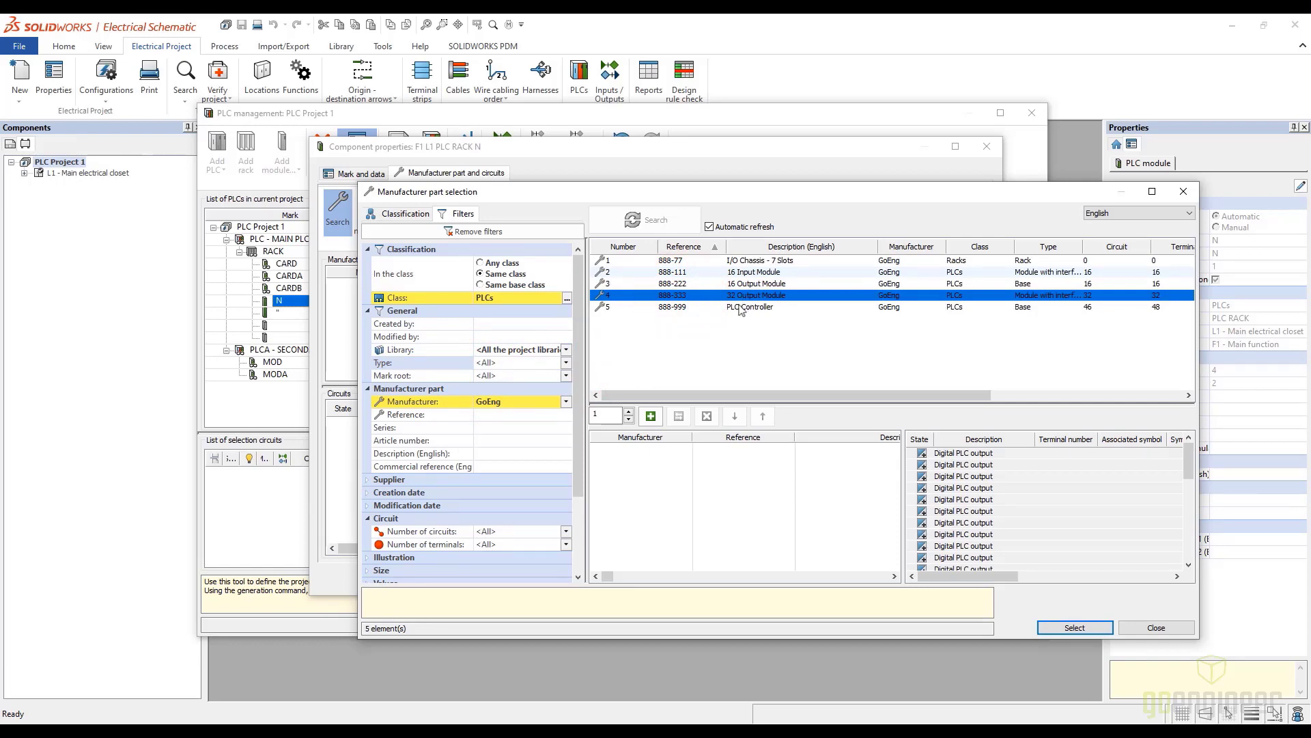
left_click(651, 416)
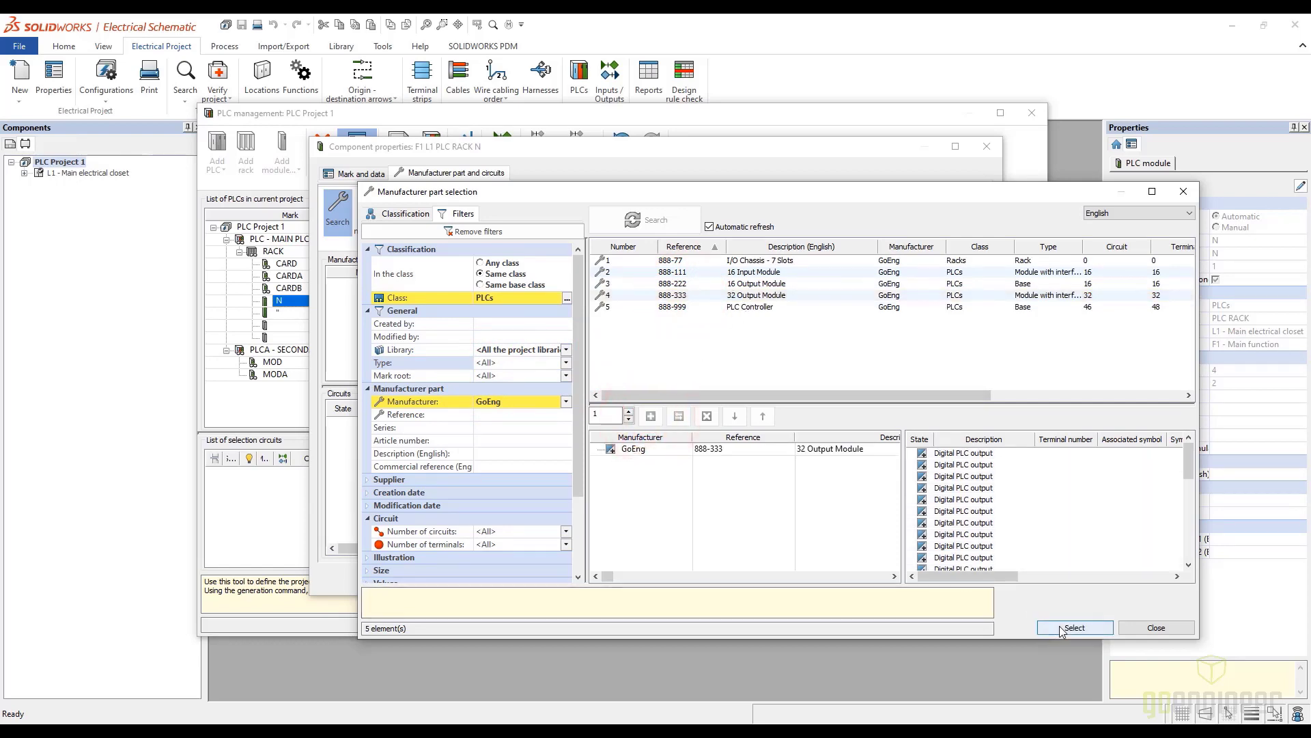
left_click(1062, 629)
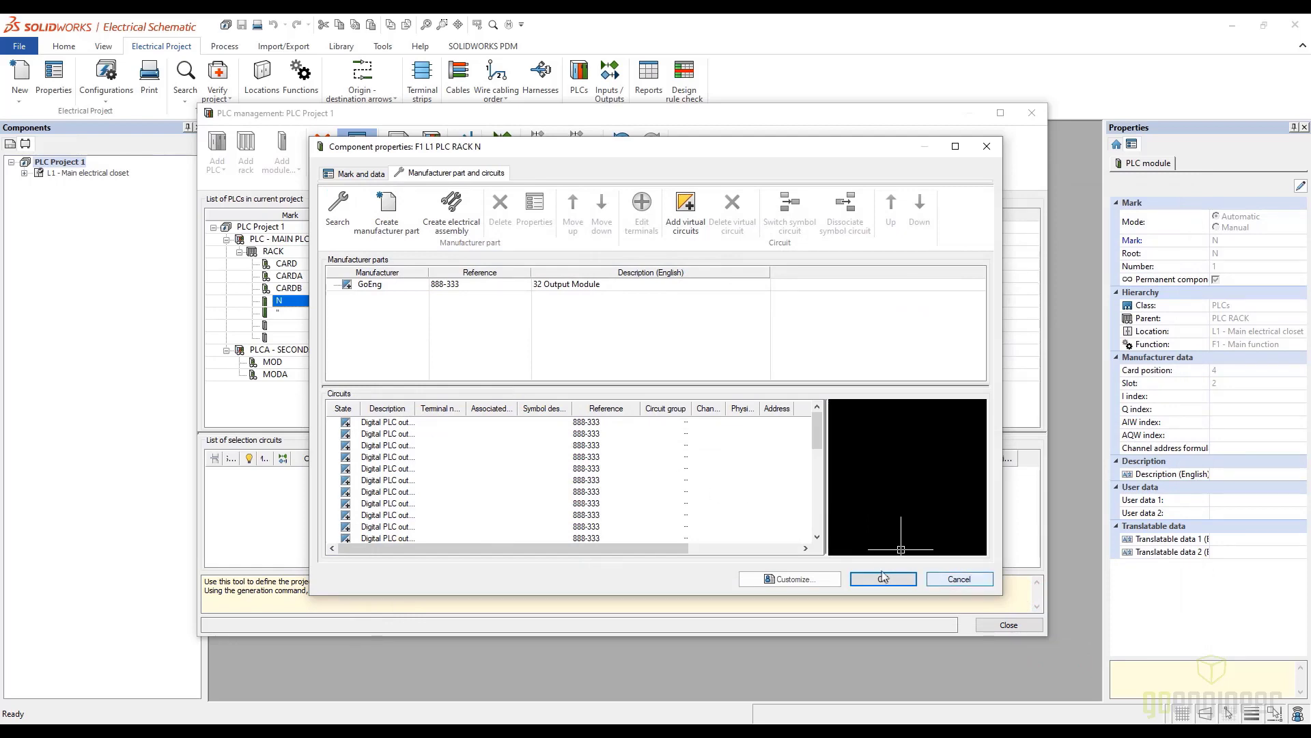
left_click(886, 579)
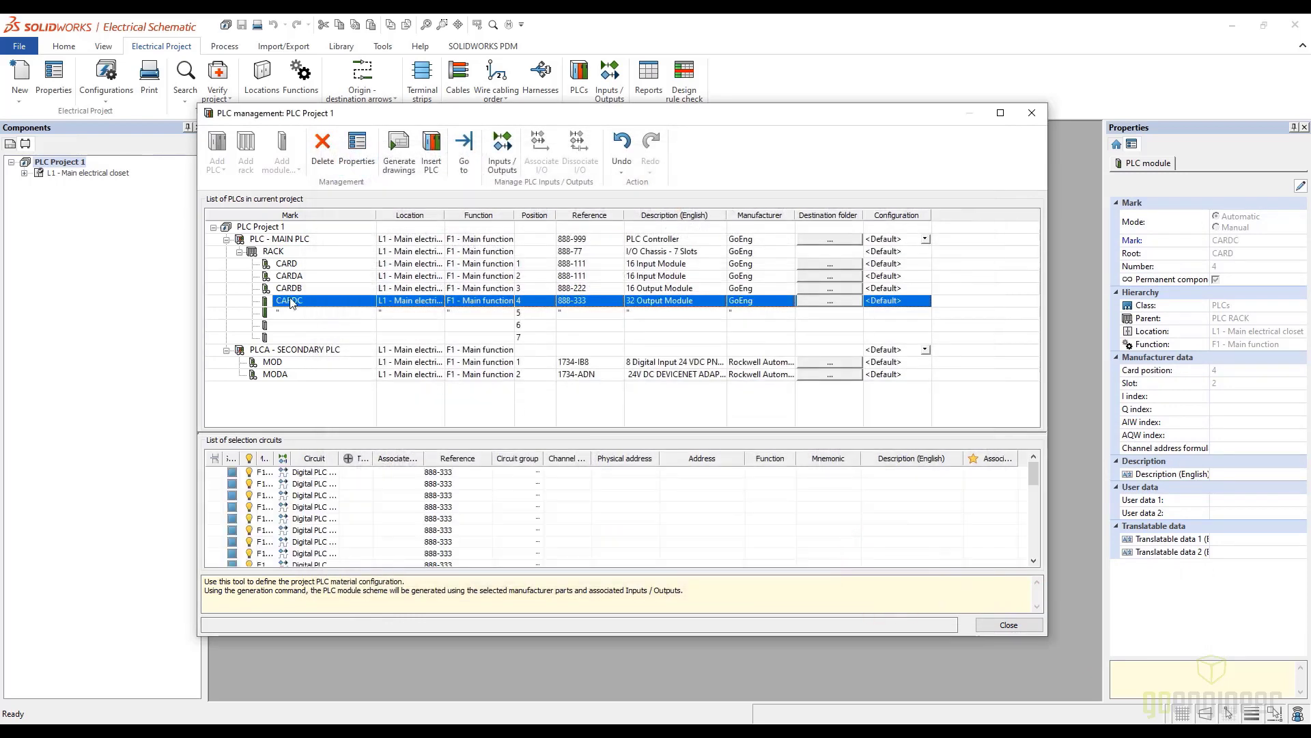
Add the GoEng 888-111 16 Input Module at position 6 of the main PLC's rack, filtering the catalog by all types
left_click(280, 326)
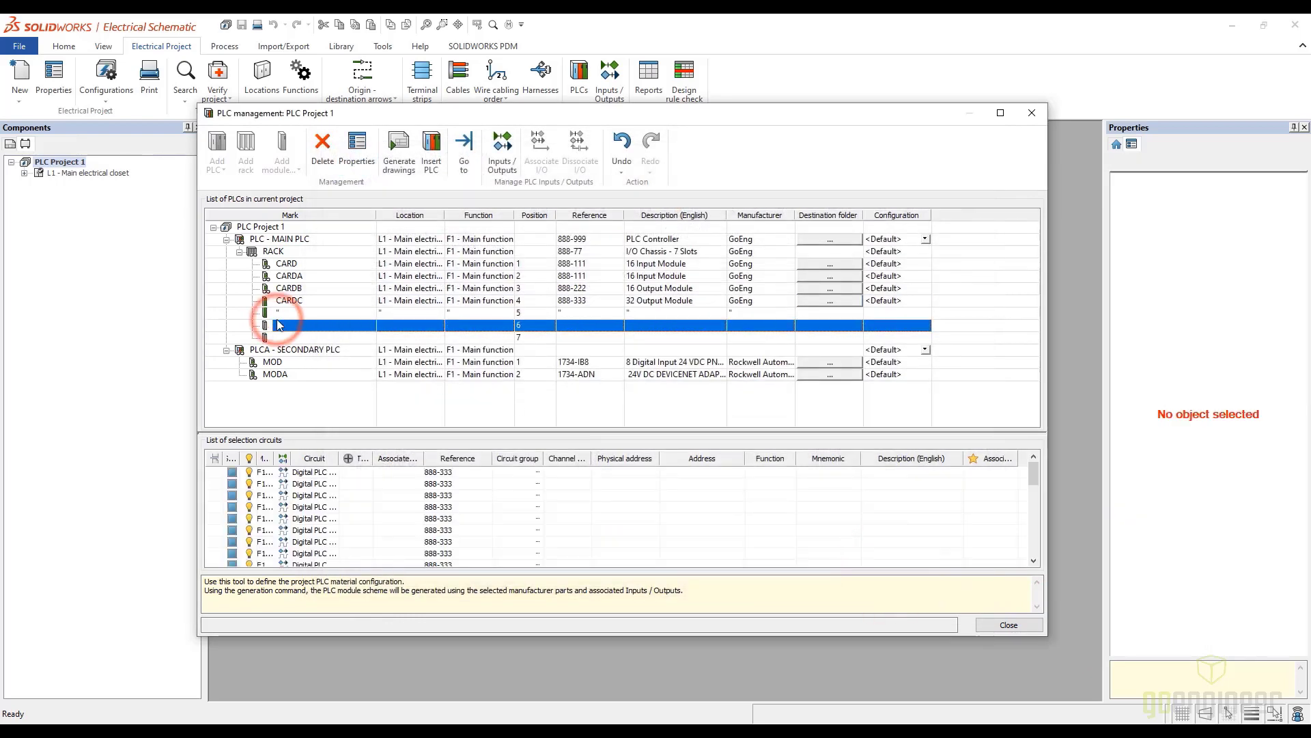
left_click(291, 160)
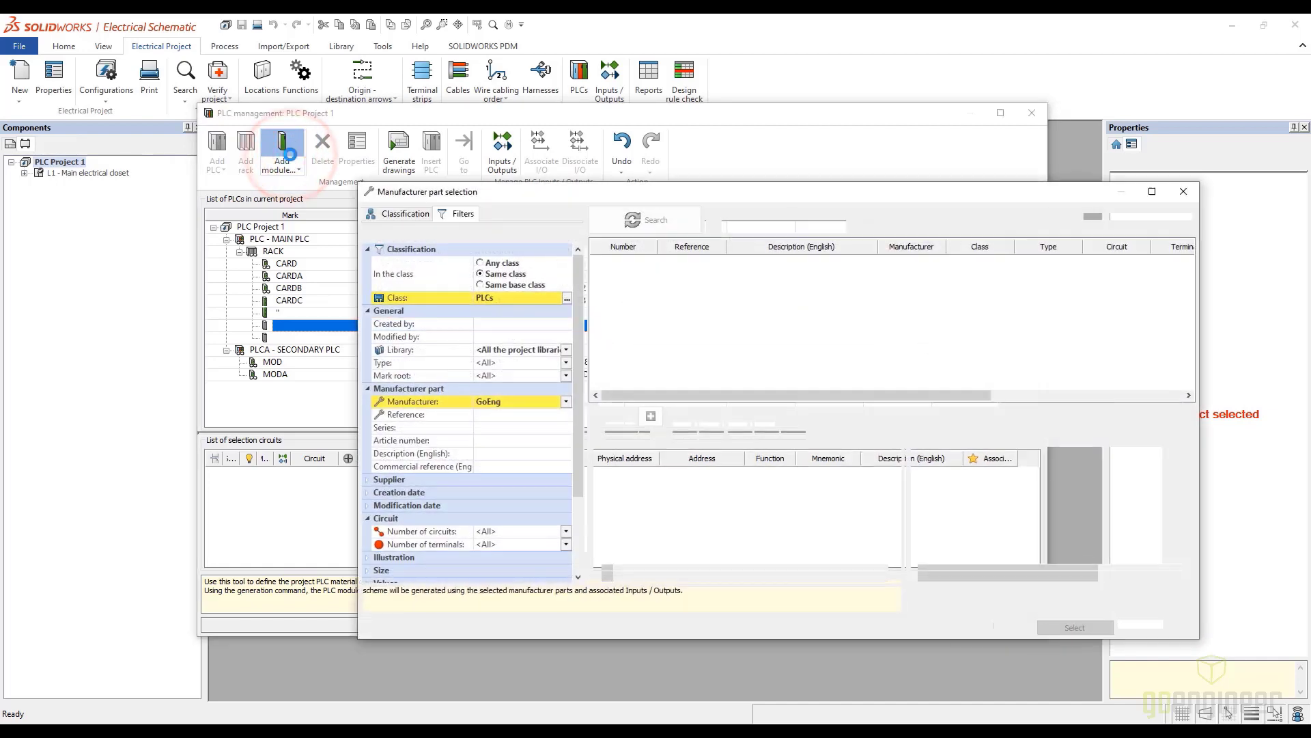
left_click(564, 363)
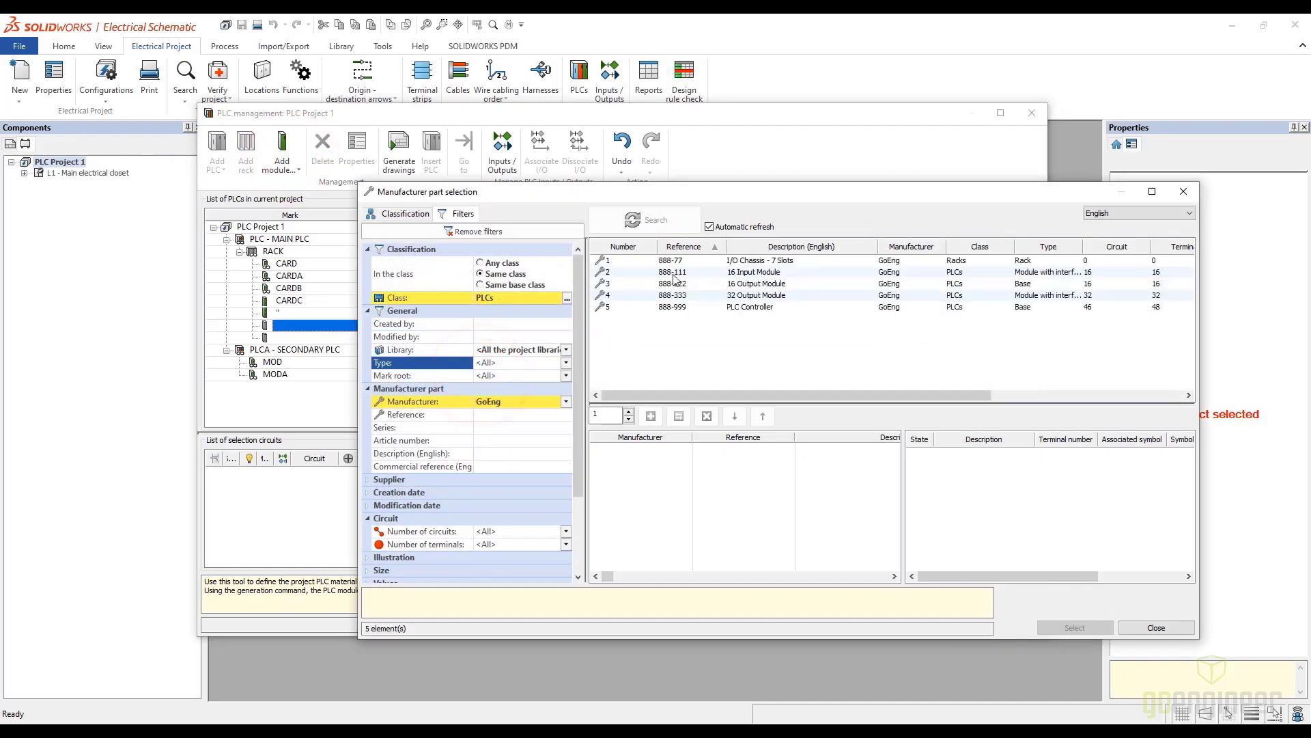
left_click(673, 272)
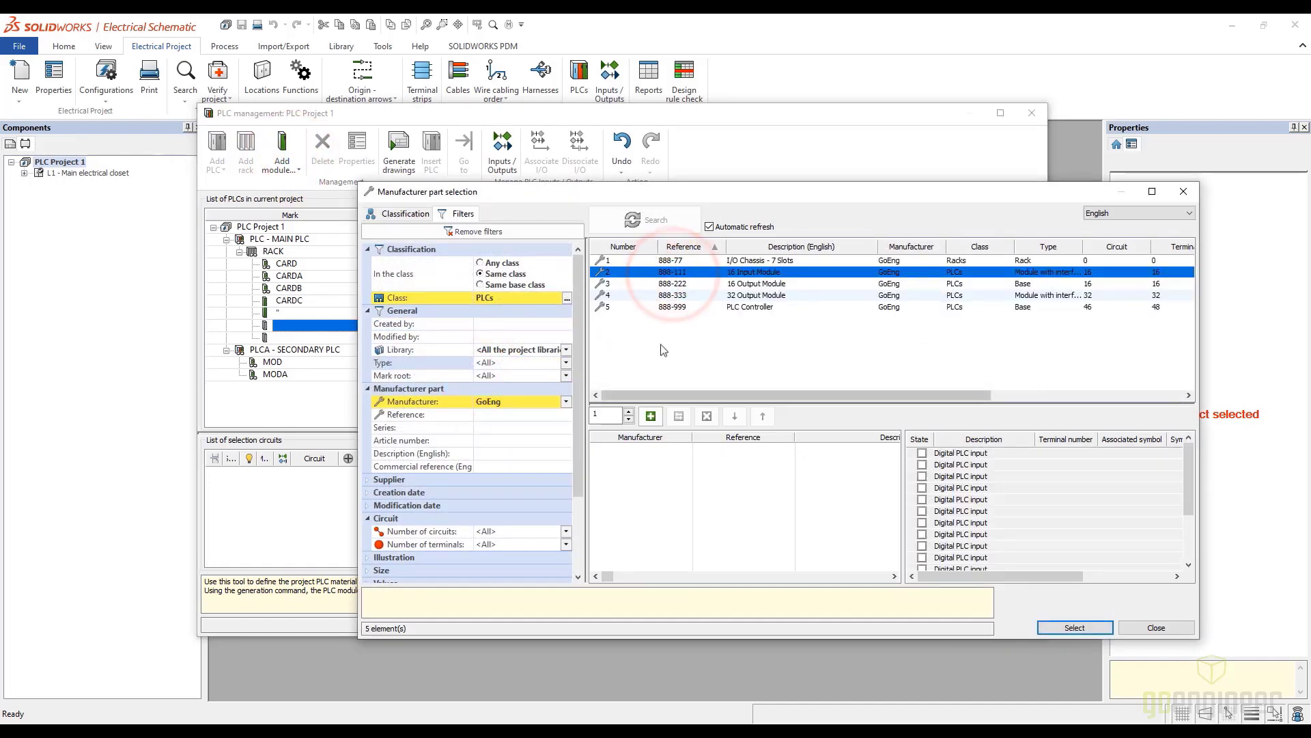
left_click(650, 416)
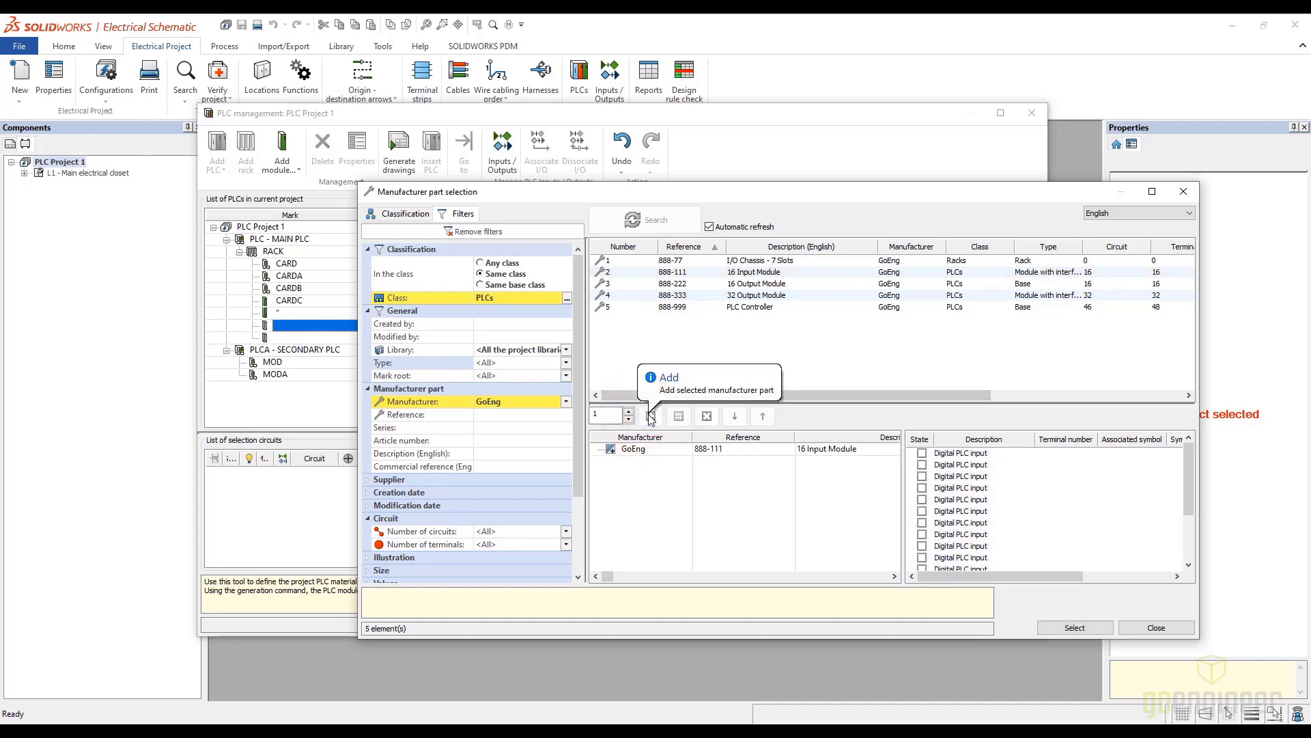
key("Return")
Set the mark root to CARD and the number to 5 for the module at position 6 of the rack
left_click(276, 326)
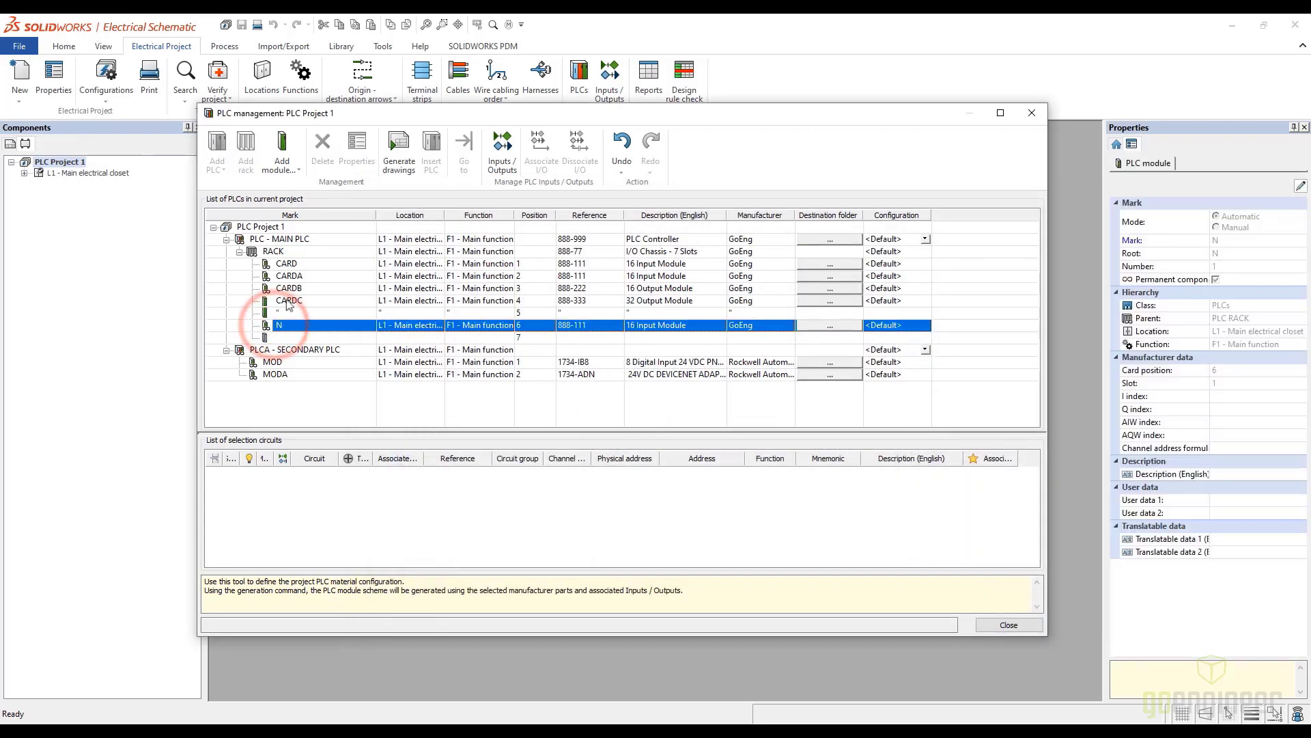
left_click(356, 148)
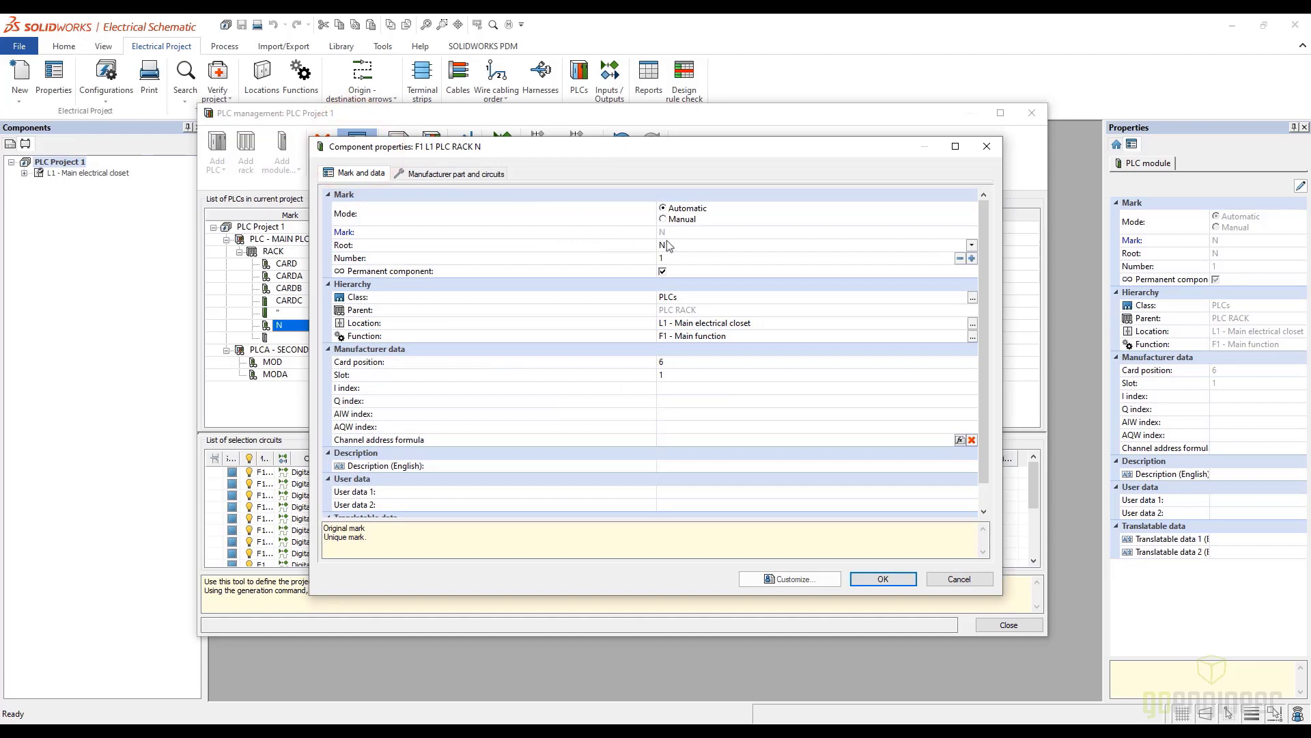
left_click(672, 246)
type("CARD")
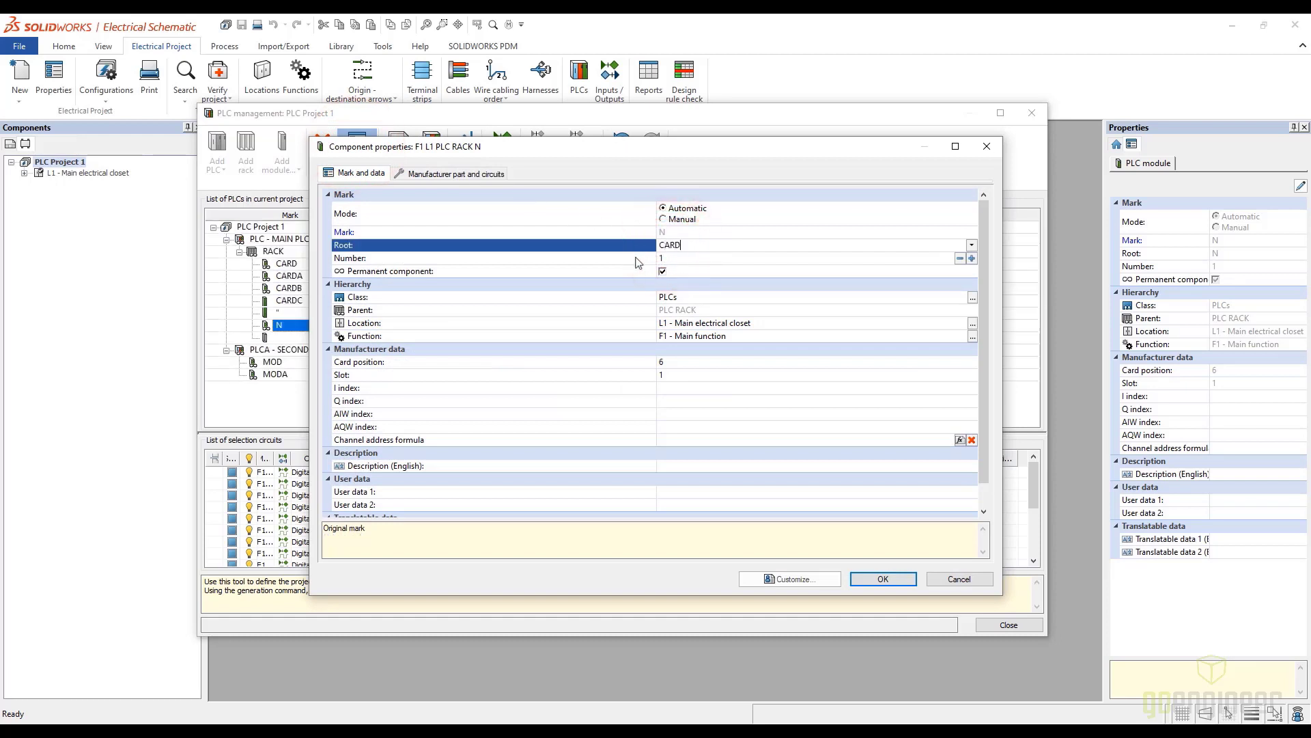
left_click(676, 258)
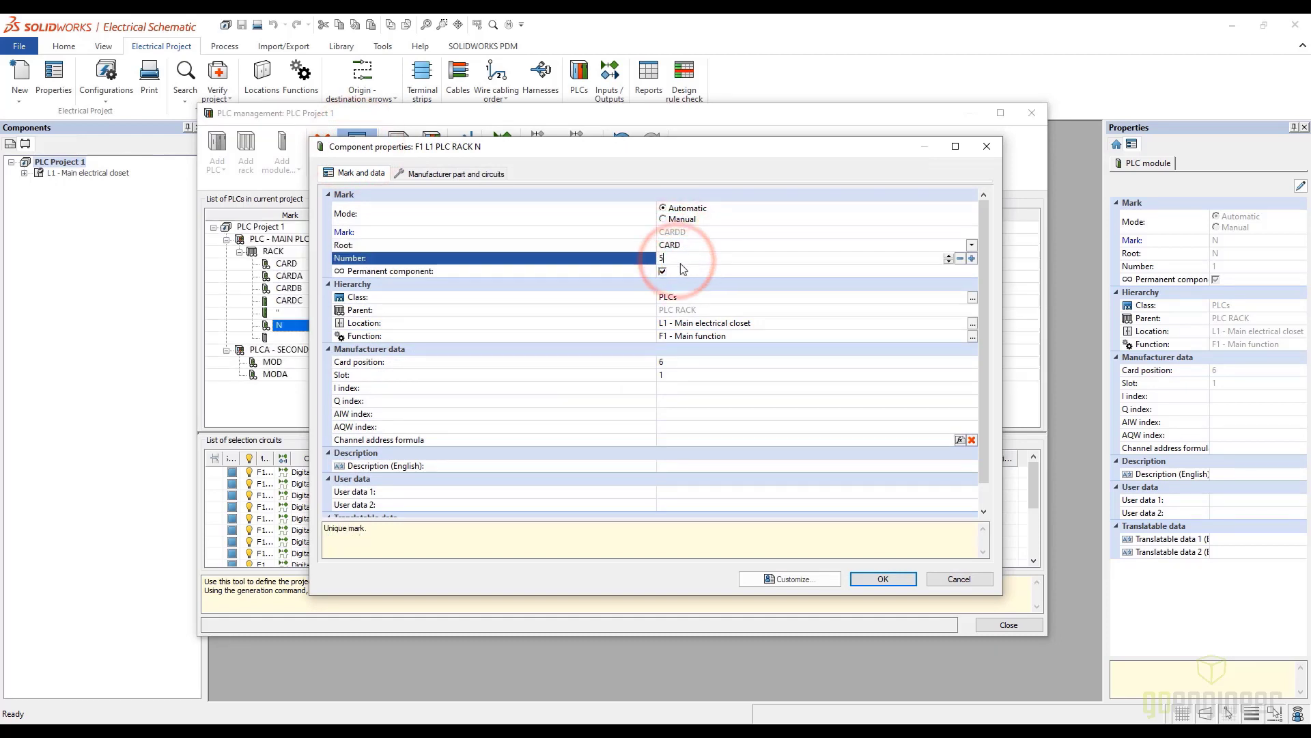
type("5")
left_click(883, 578)
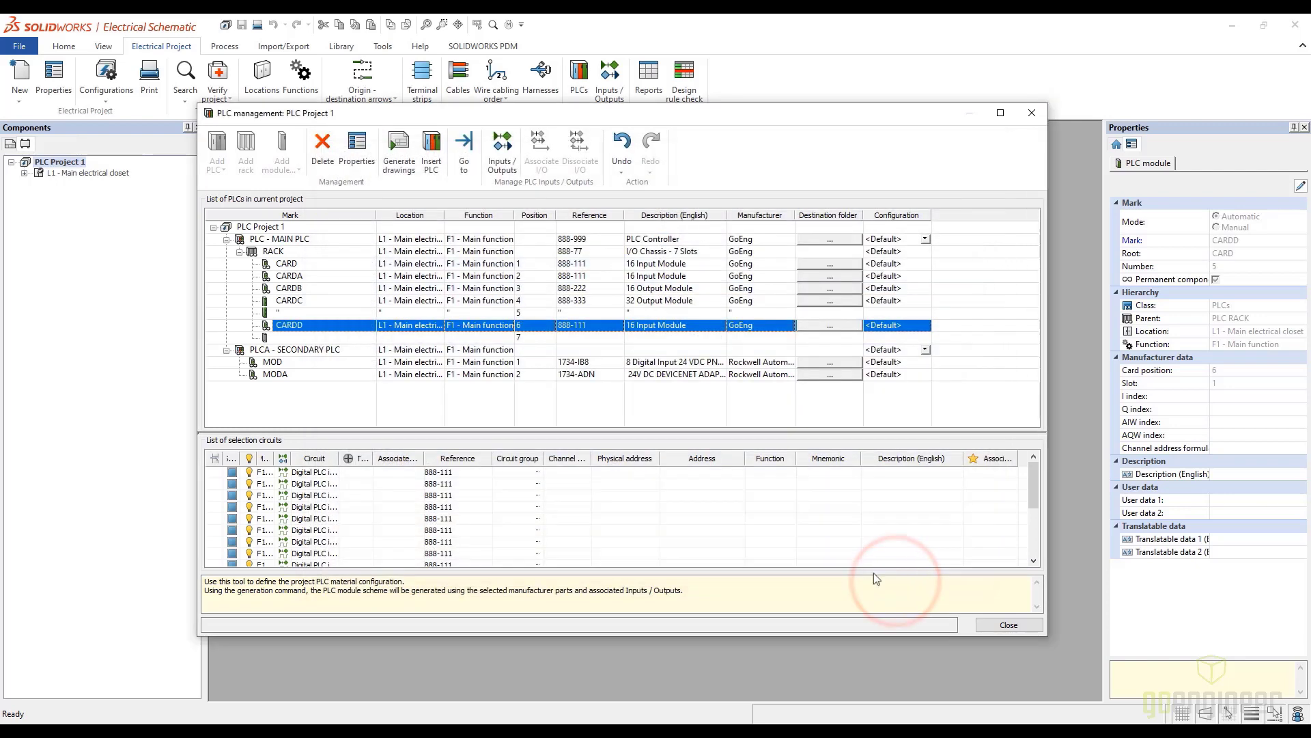
Assign the GoEng 888-999 PLC Controller part to the secondary PLC and accept its properties
left_click(277, 355)
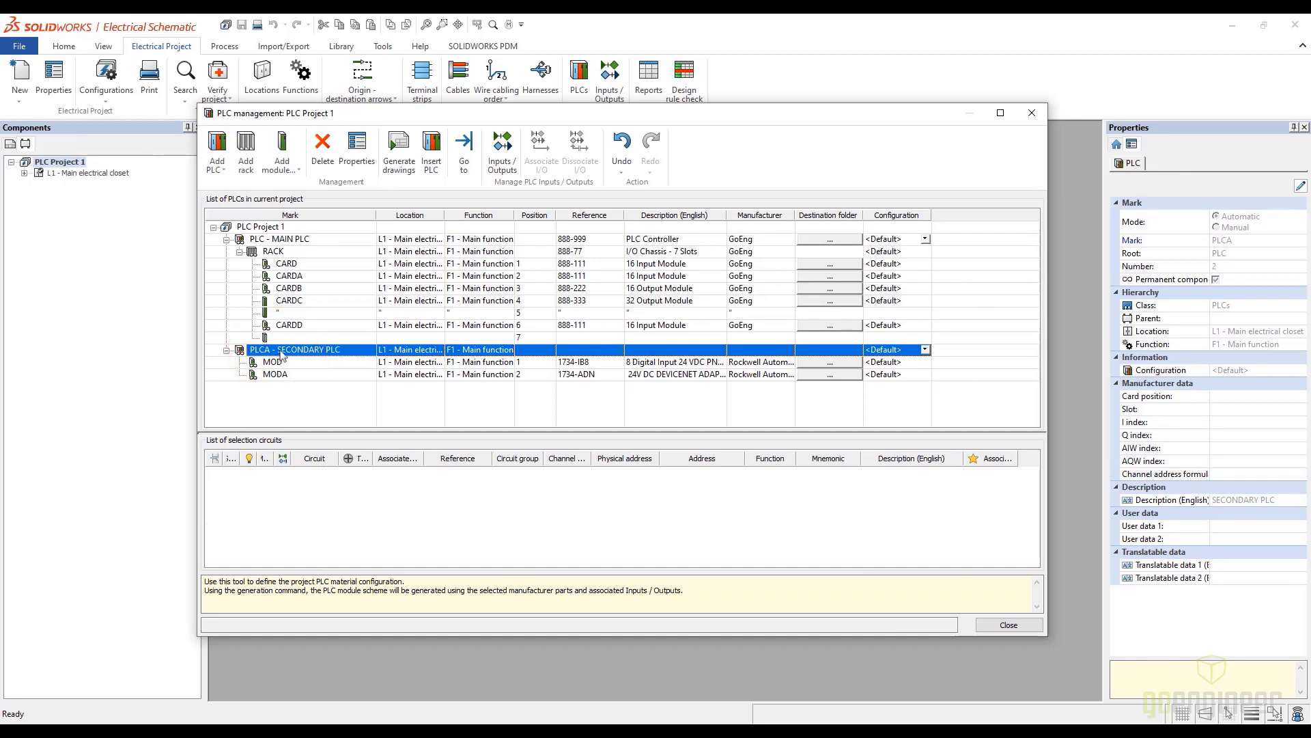
right_click(285, 351)
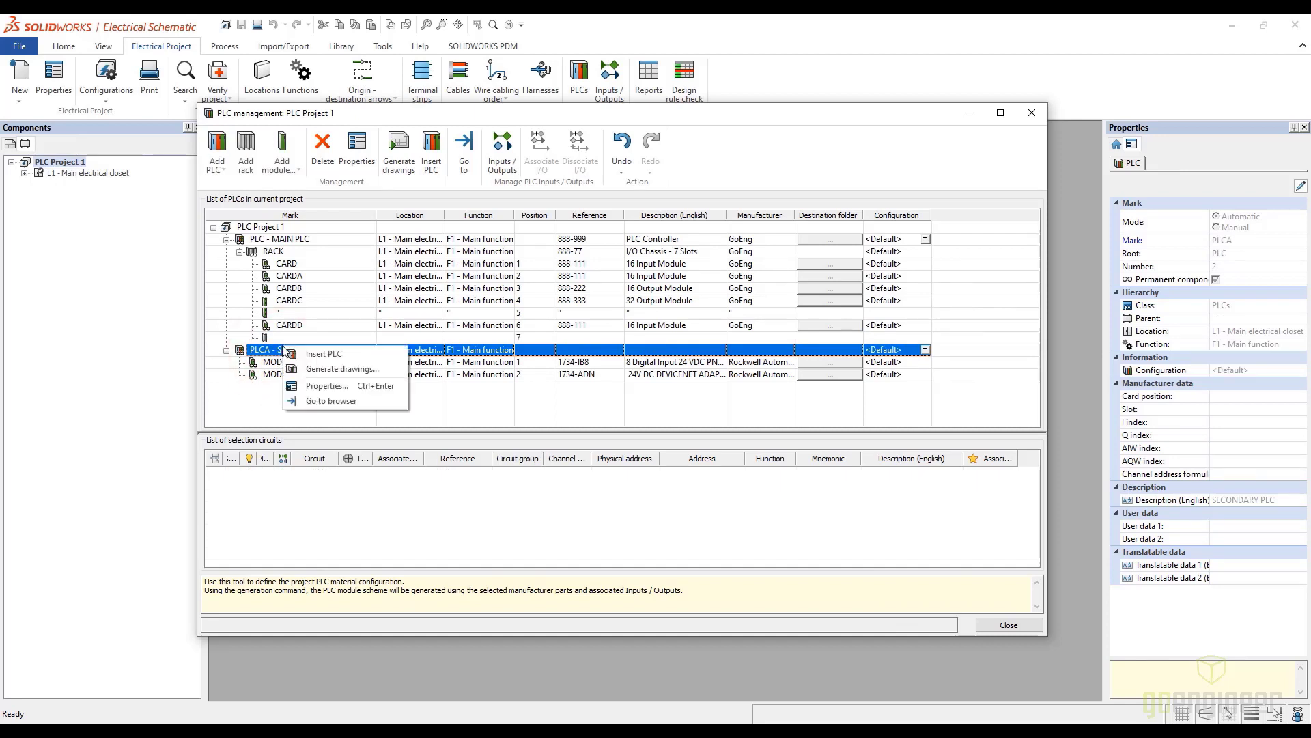
left_click(342, 388)
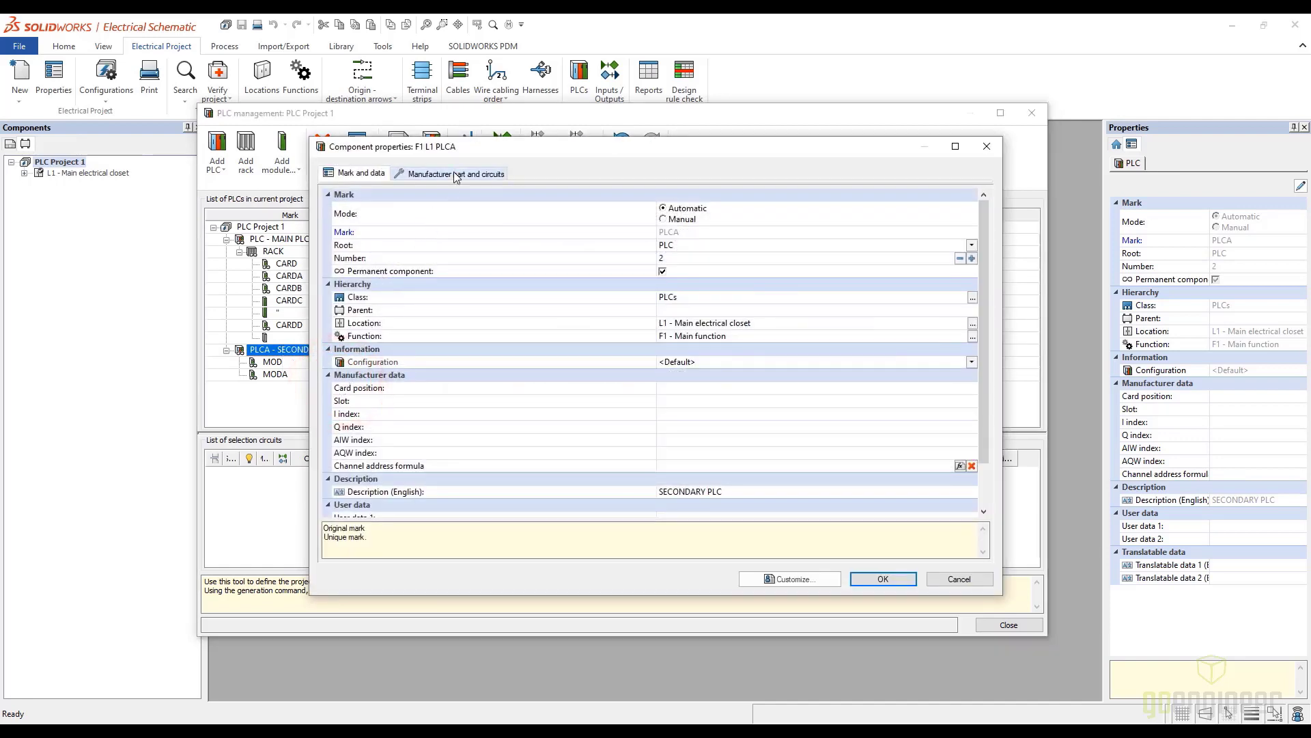
left_click(457, 175)
left_click(339, 208)
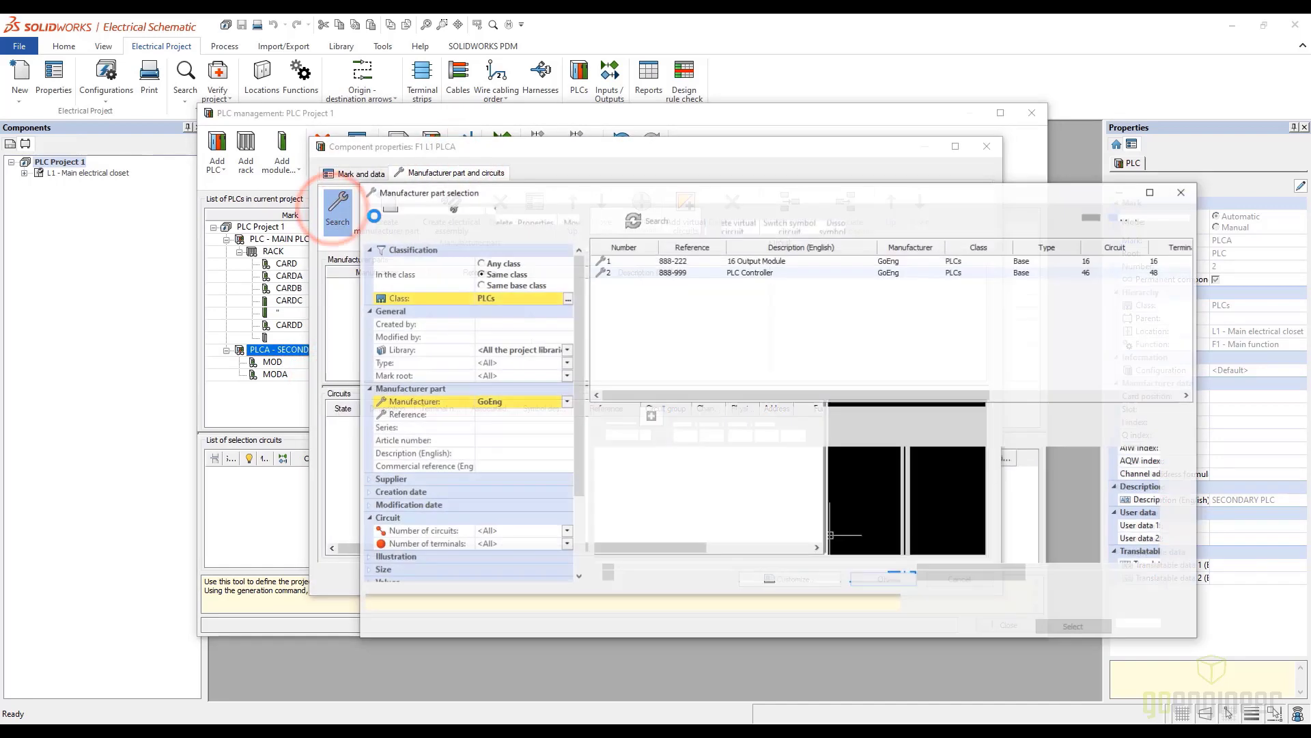
left_click(672, 273)
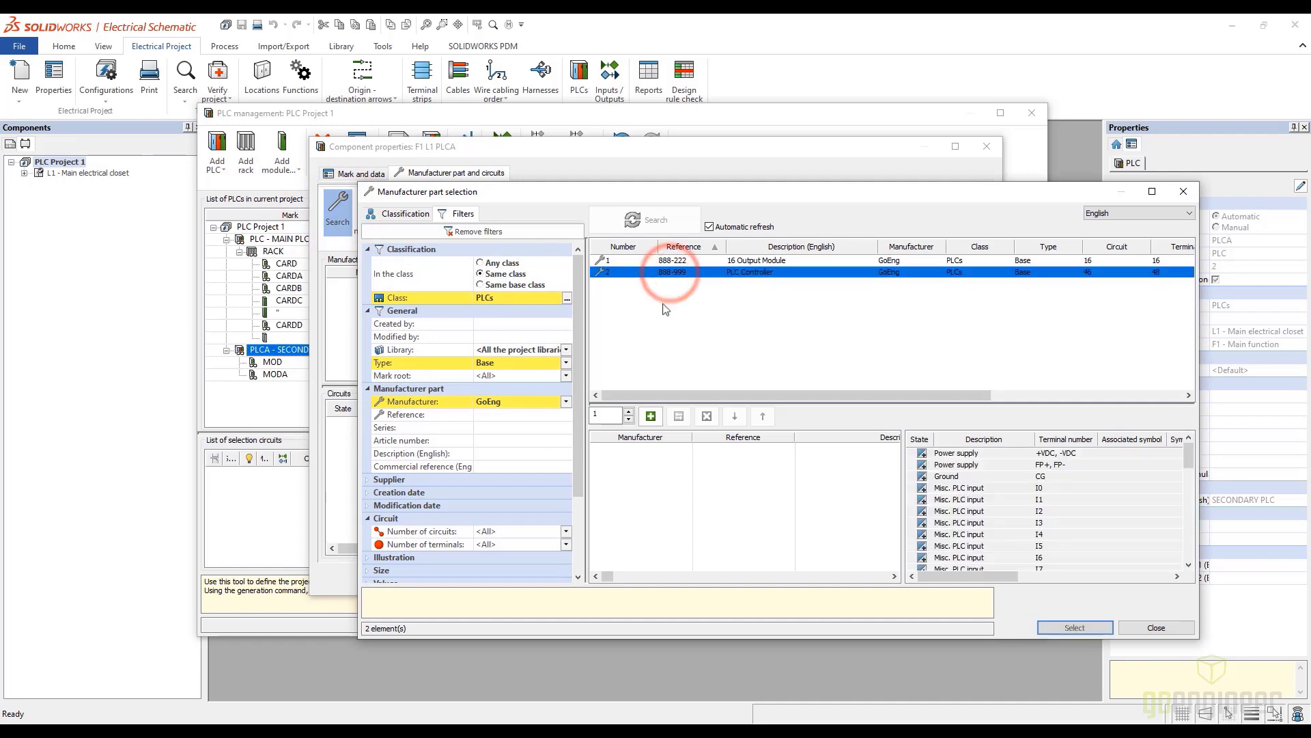
left_click(651, 416)
left_click(1078, 628)
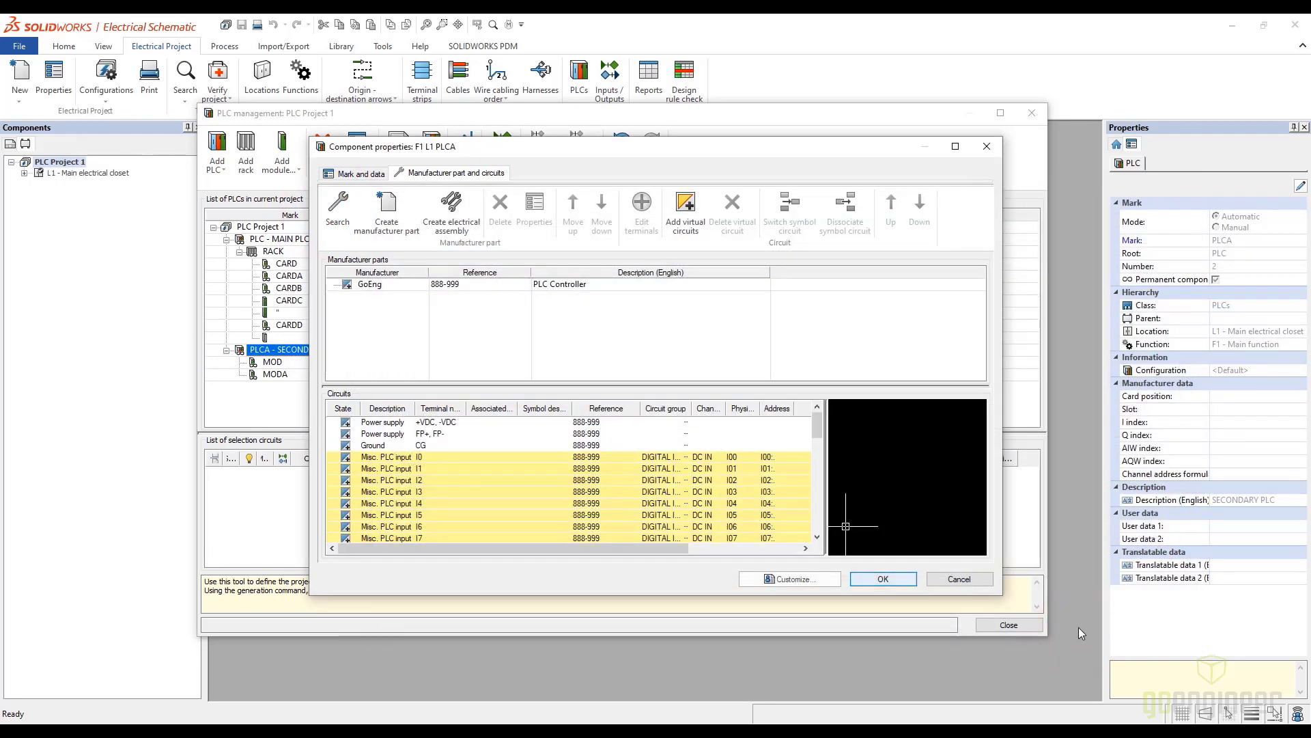
left_click(362, 175)
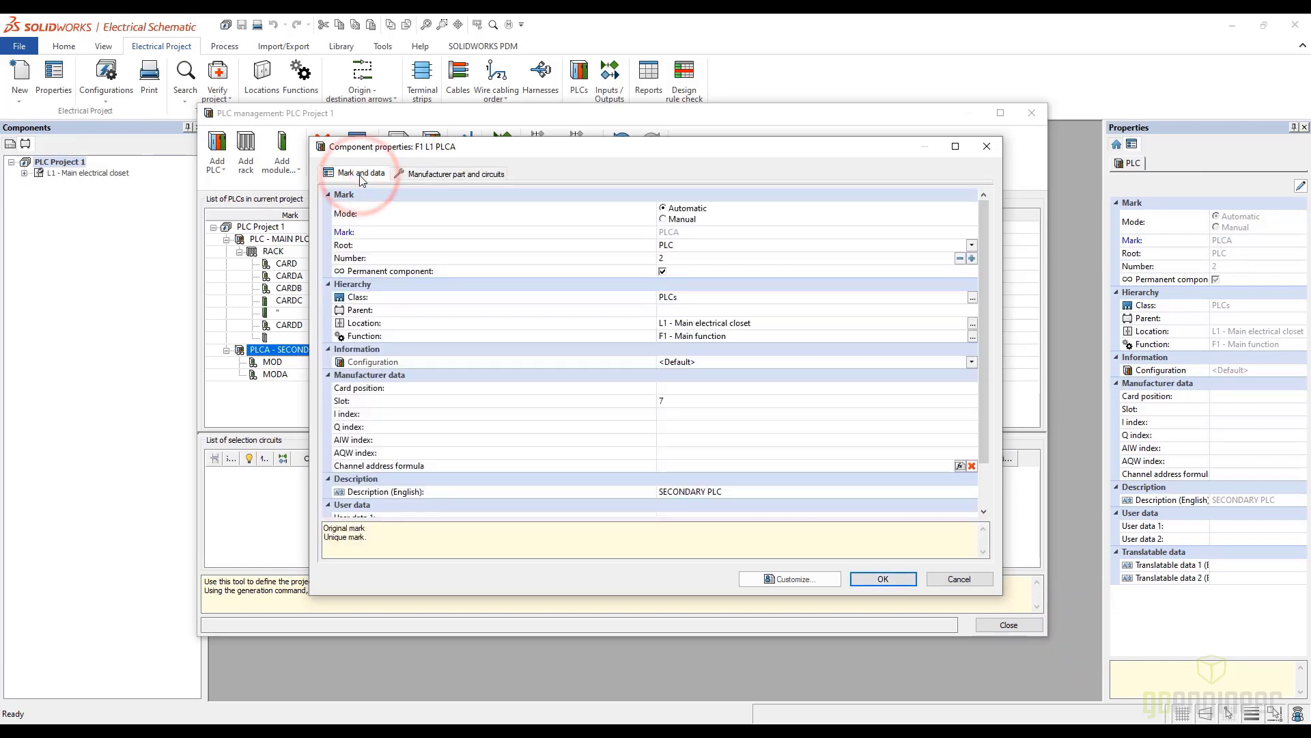
key("Return")
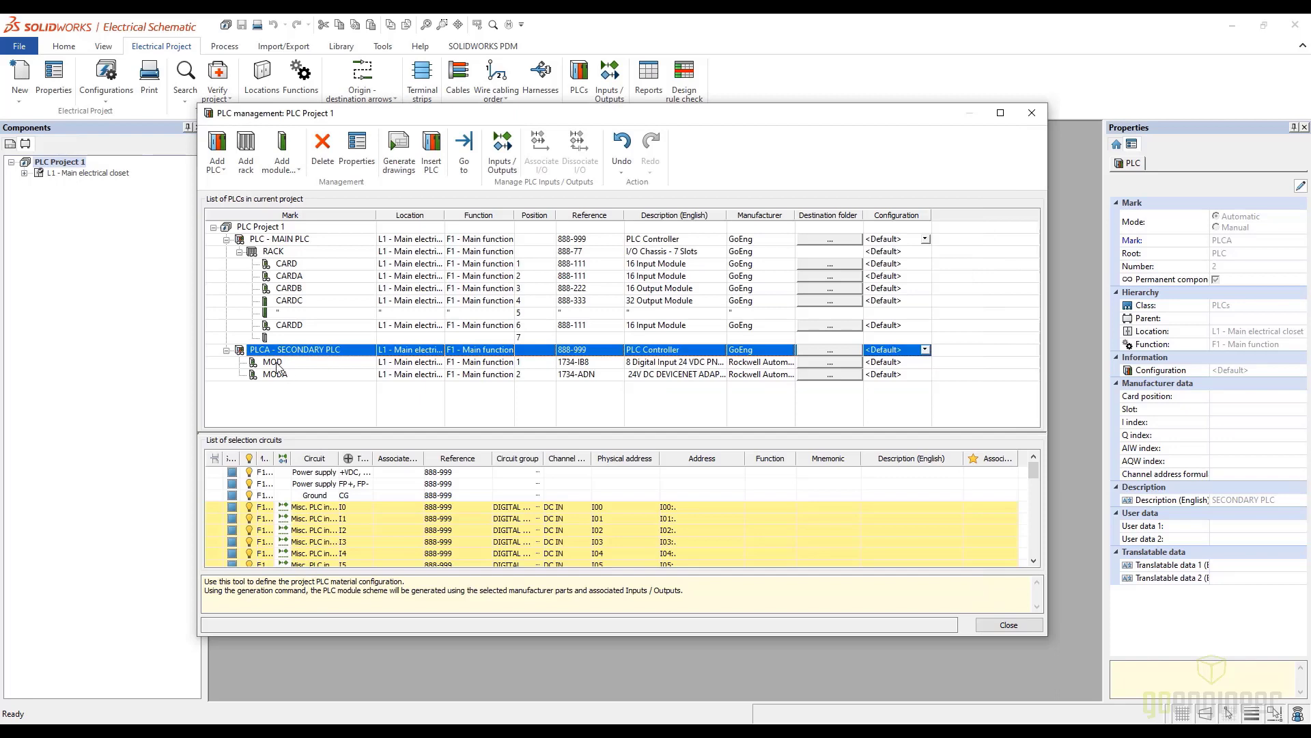
Remove the Rockwell Automation 1734-IB8 part from the secondary PLC's first module, MOD
left_click(276, 363)
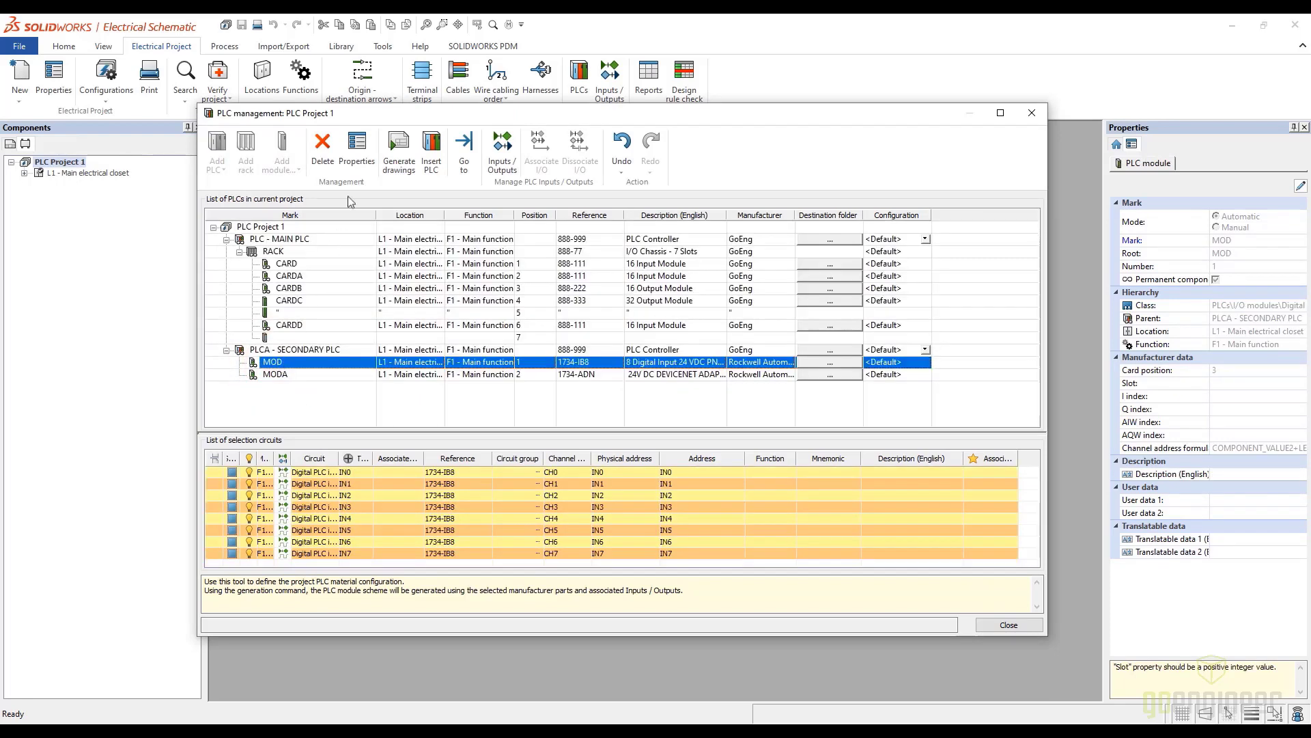
left_click(356, 148)
left_click(398, 284)
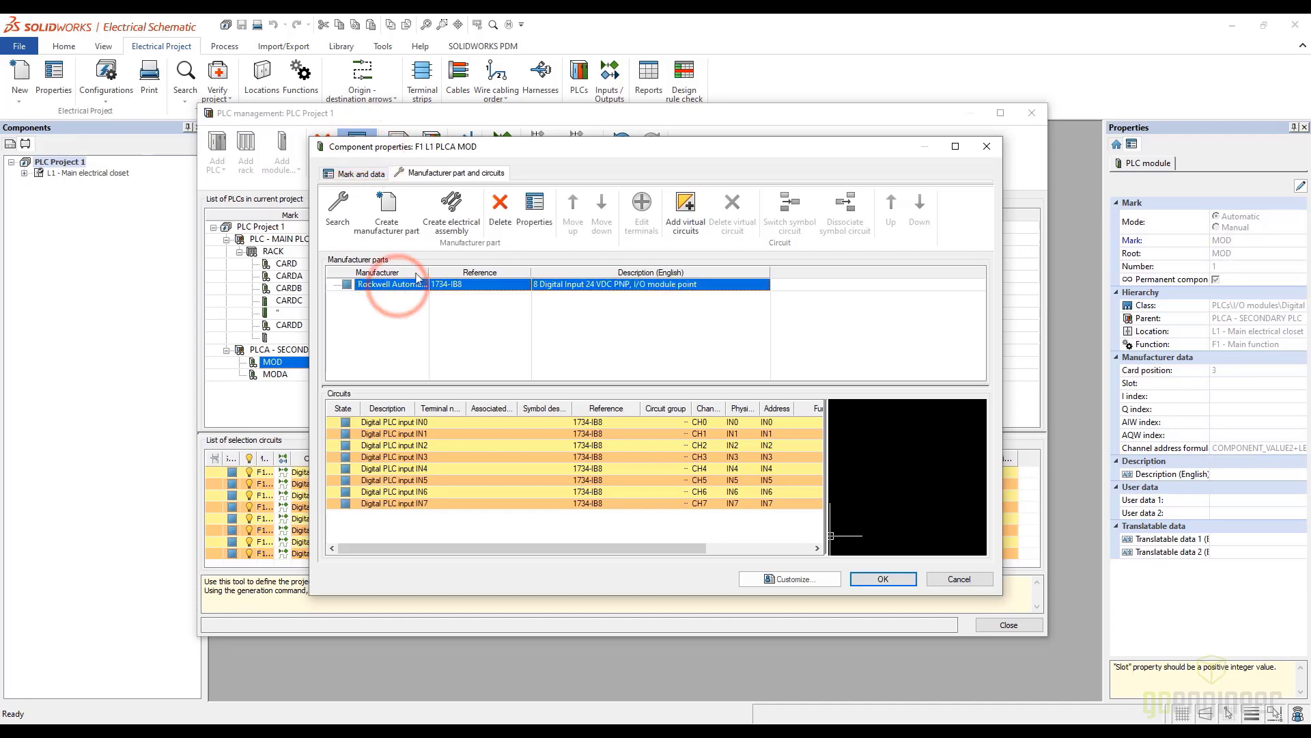
left_click(500, 204)
Search for a replacement part for MOD, filtering by manufacturer GoEng, all types and the PLCs class
left_click(342, 207)
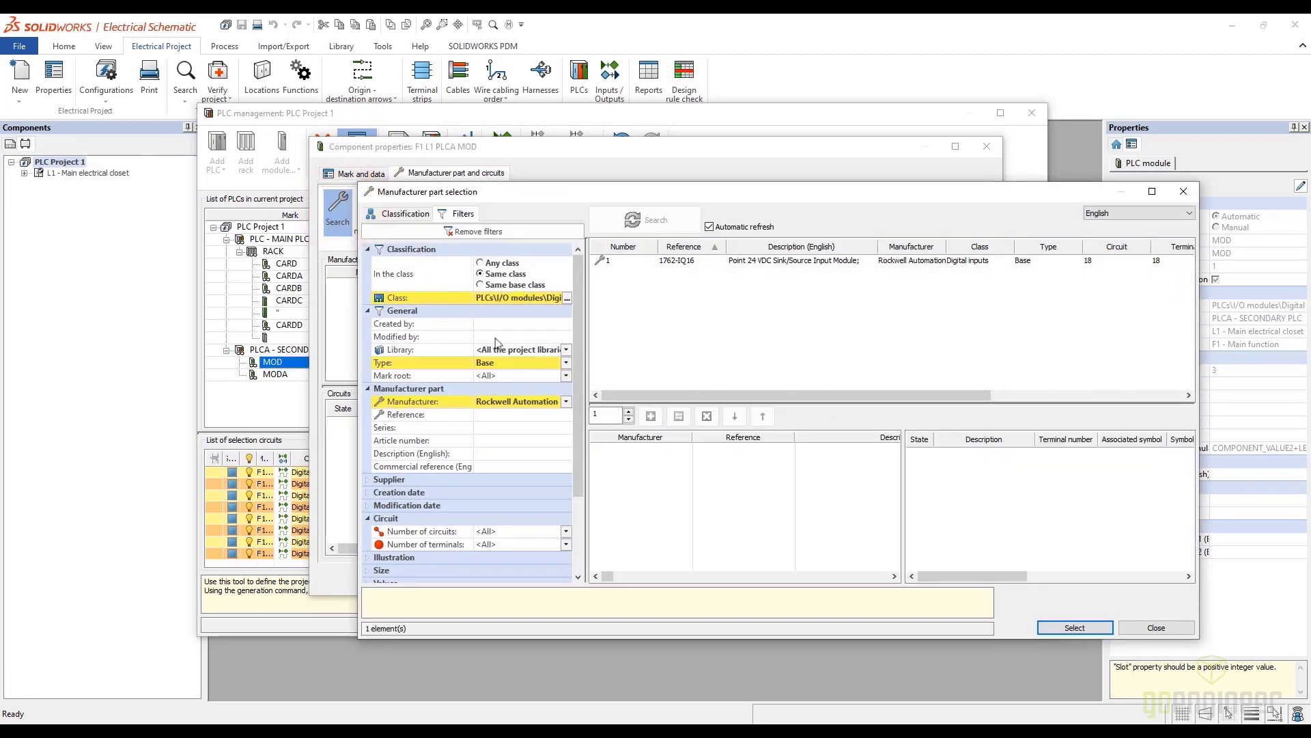
left_click(566, 401)
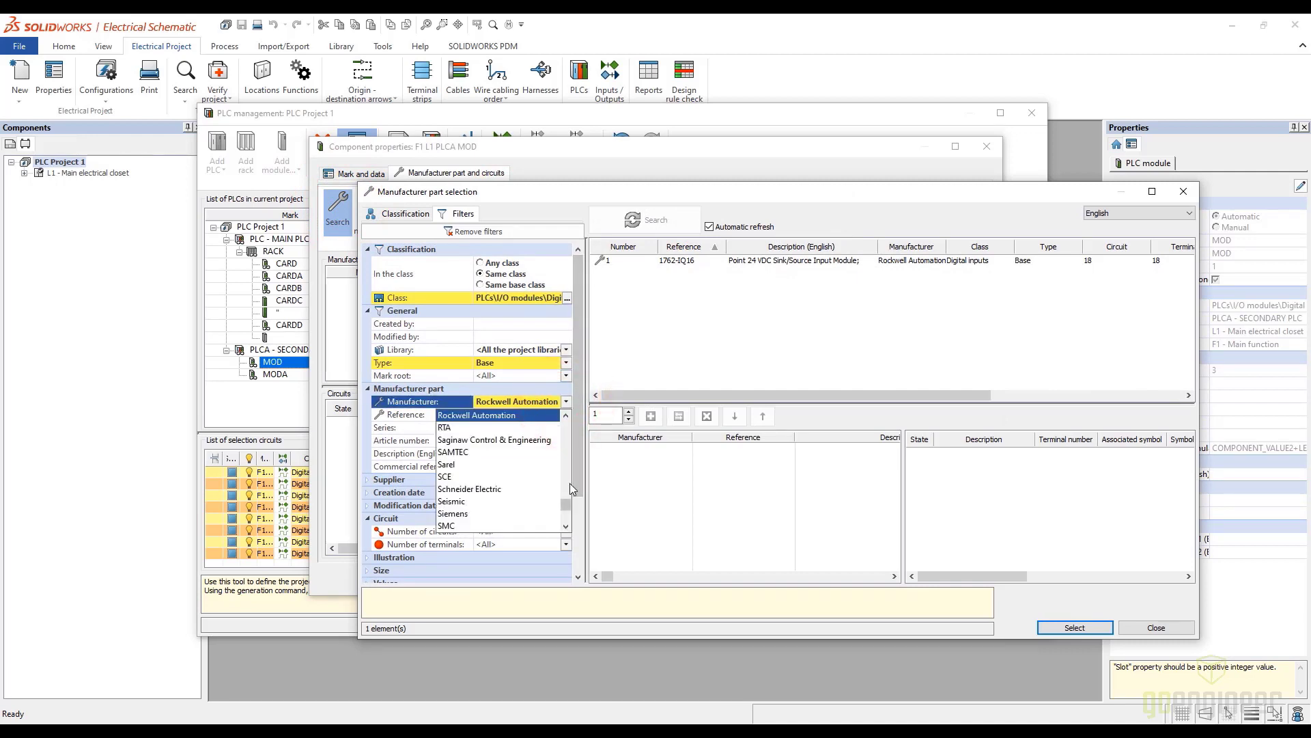
left_click_drag(566, 506, 549, 456)
left_click(460, 489)
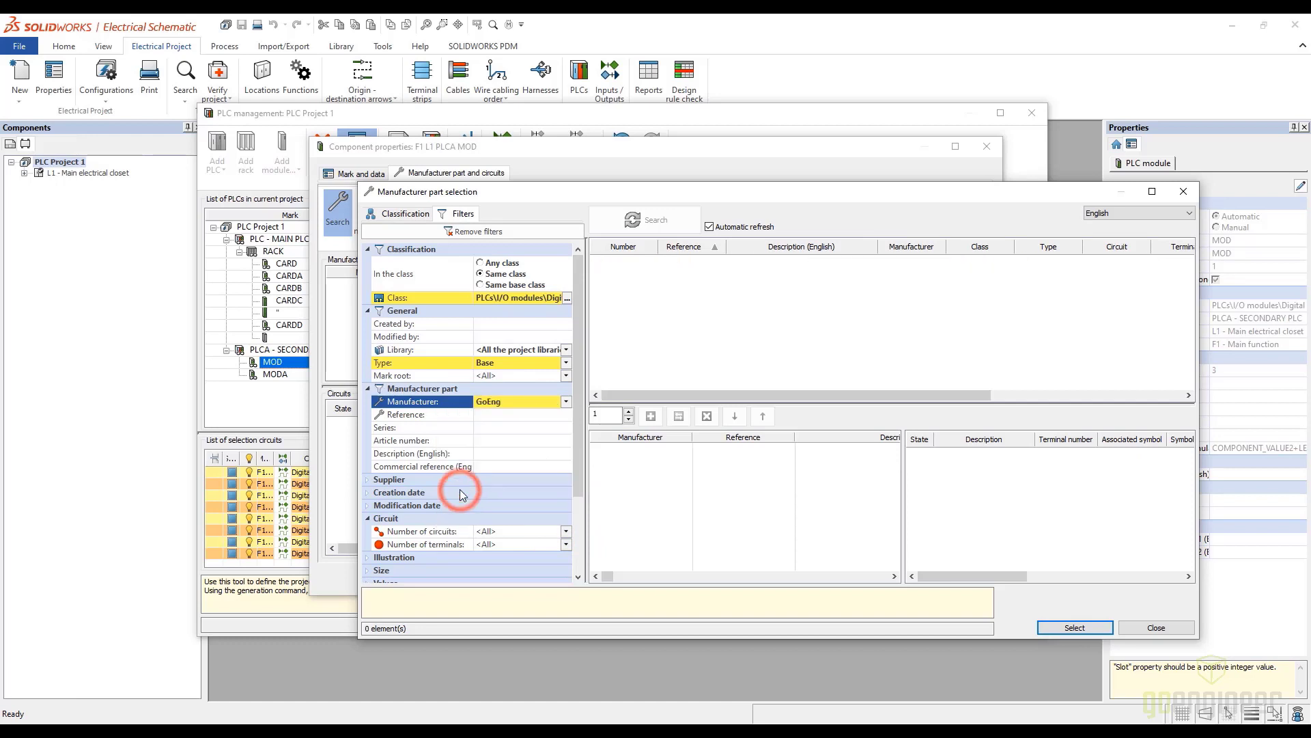
left_click(566, 369)
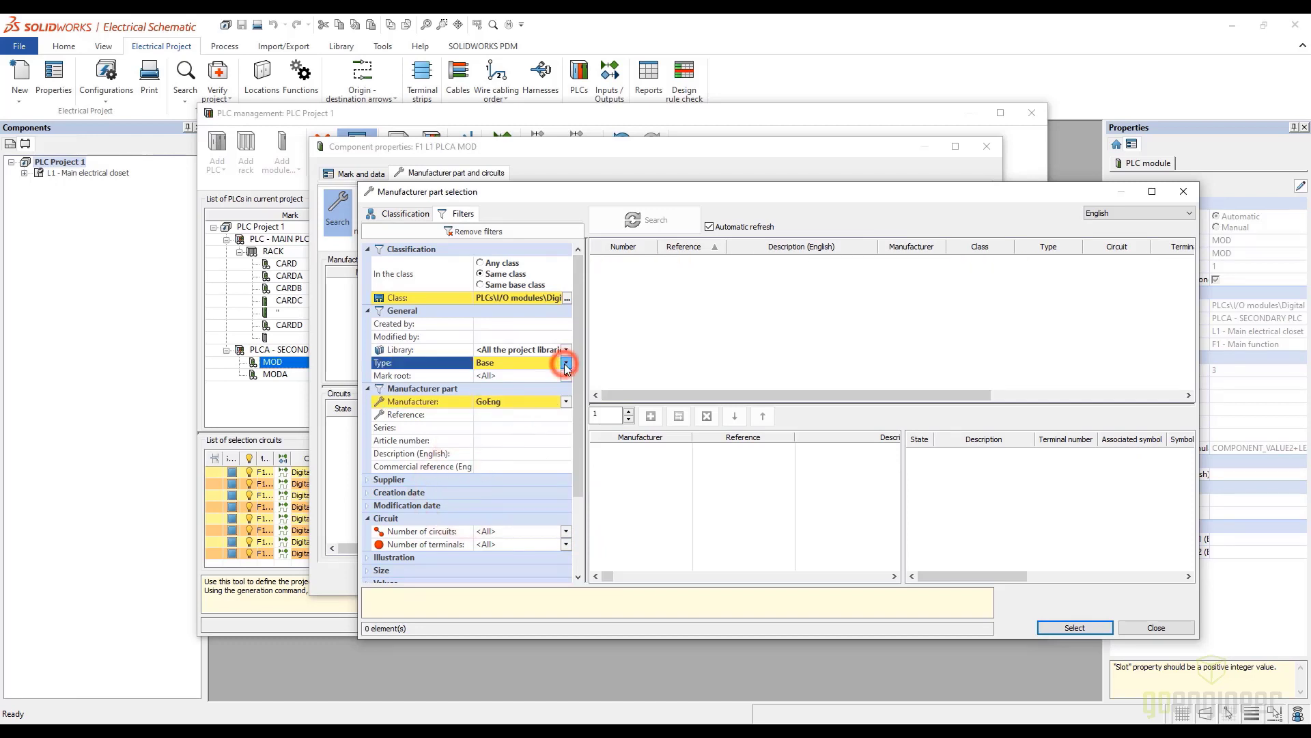
left_click(487, 373)
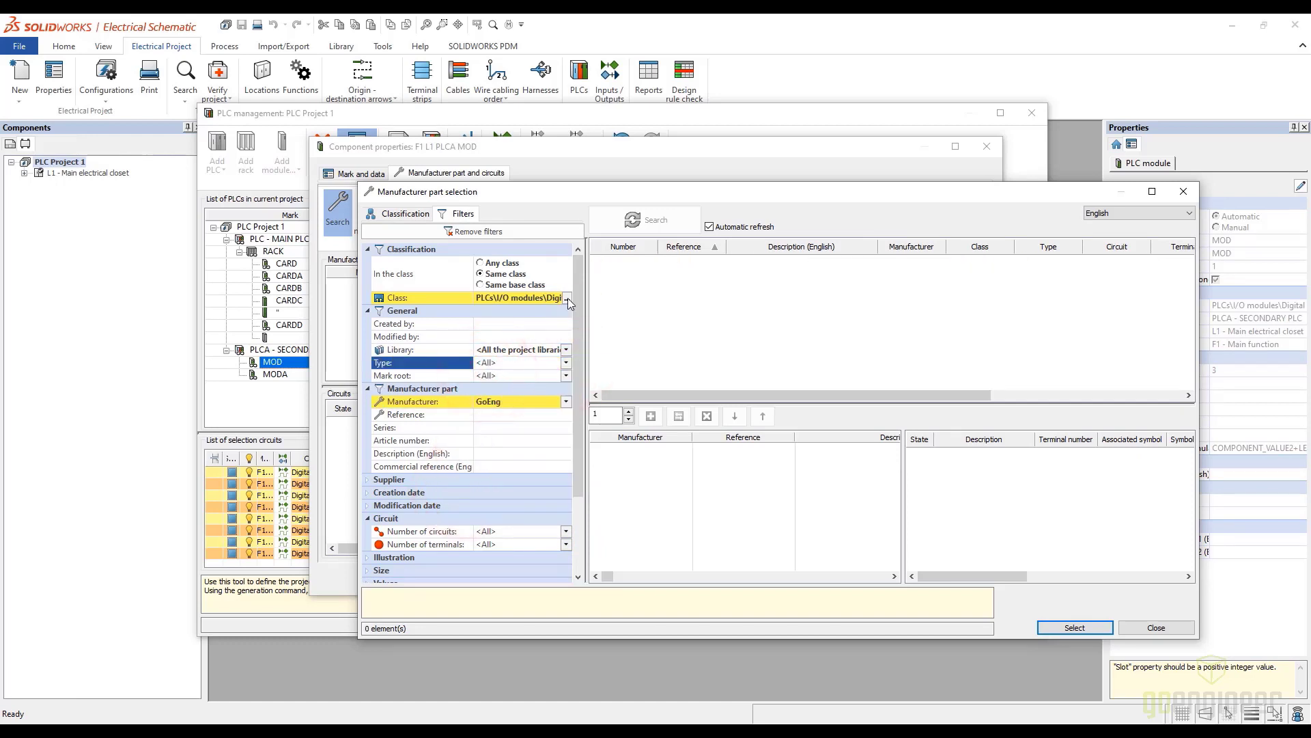
left_click(568, 297)
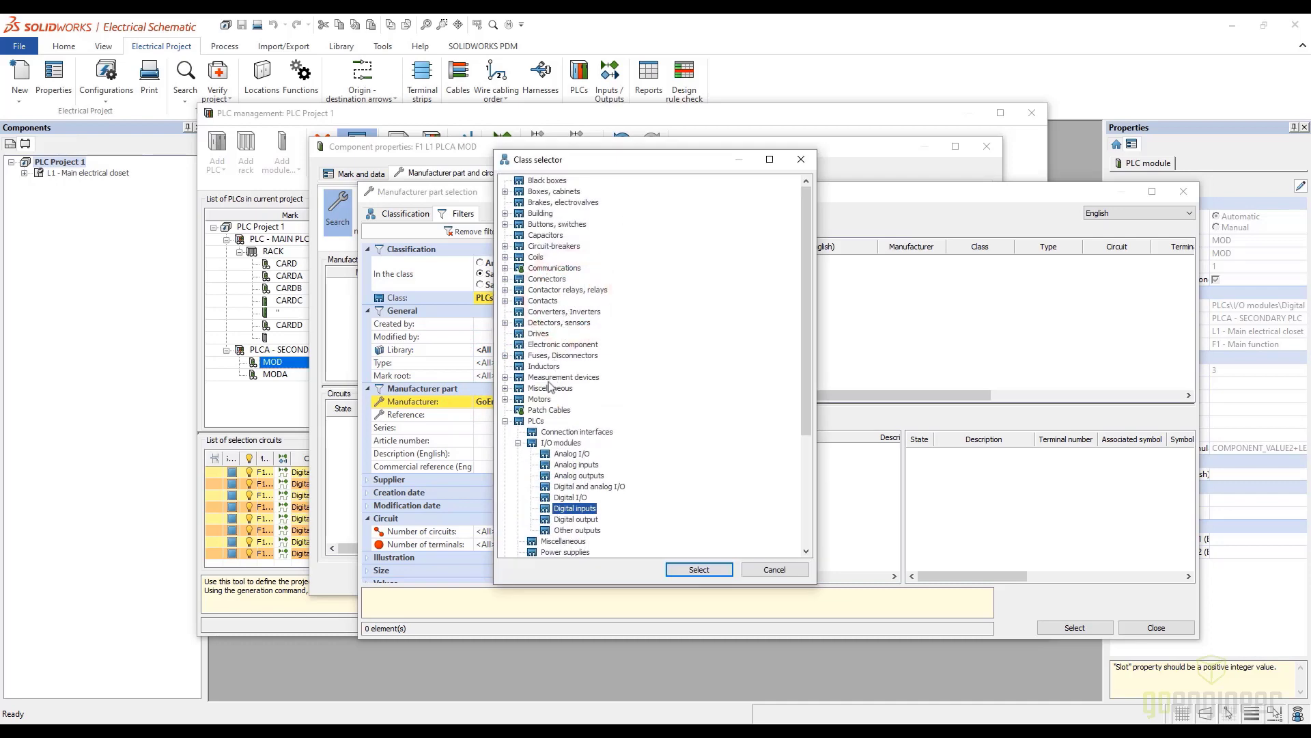
left_click(536, 420)
left_click(711, 568)
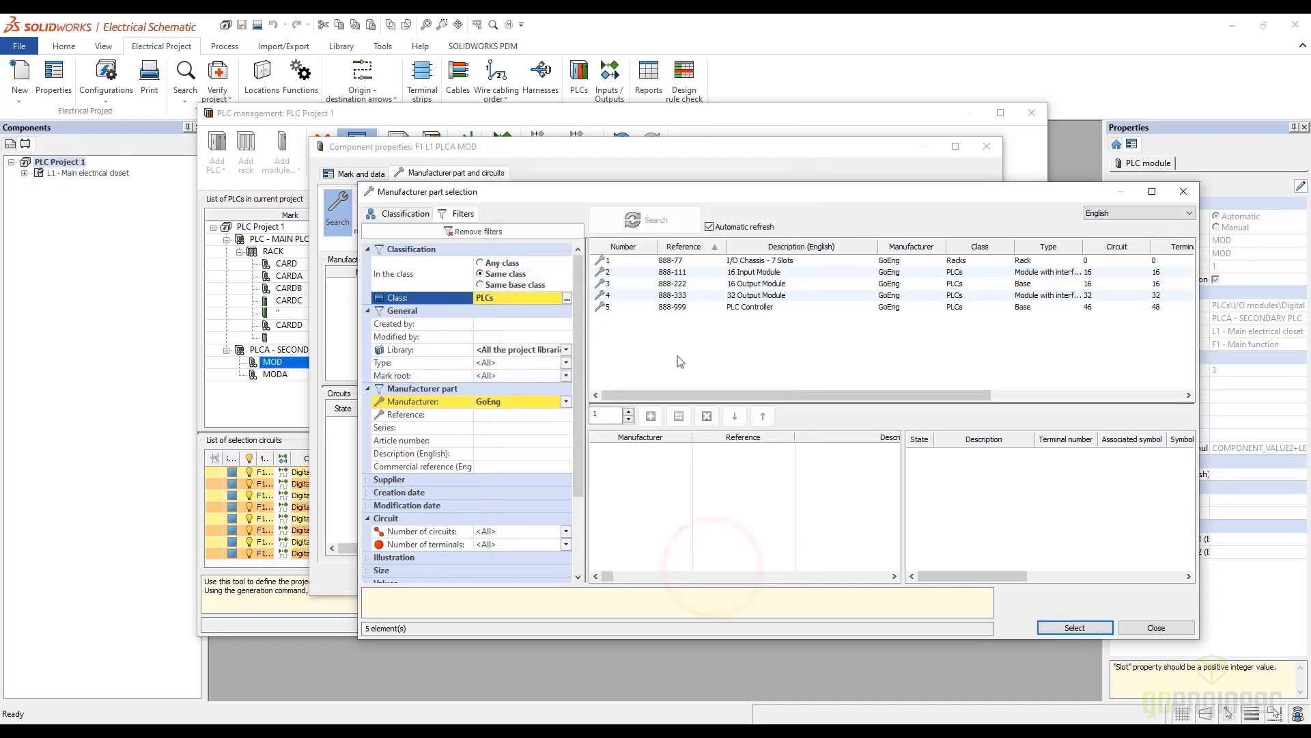
Assign the GoEng 888-111 16 Input Module part to the secondary PLC's MOD module and accept its properties
left_click(664, 271)
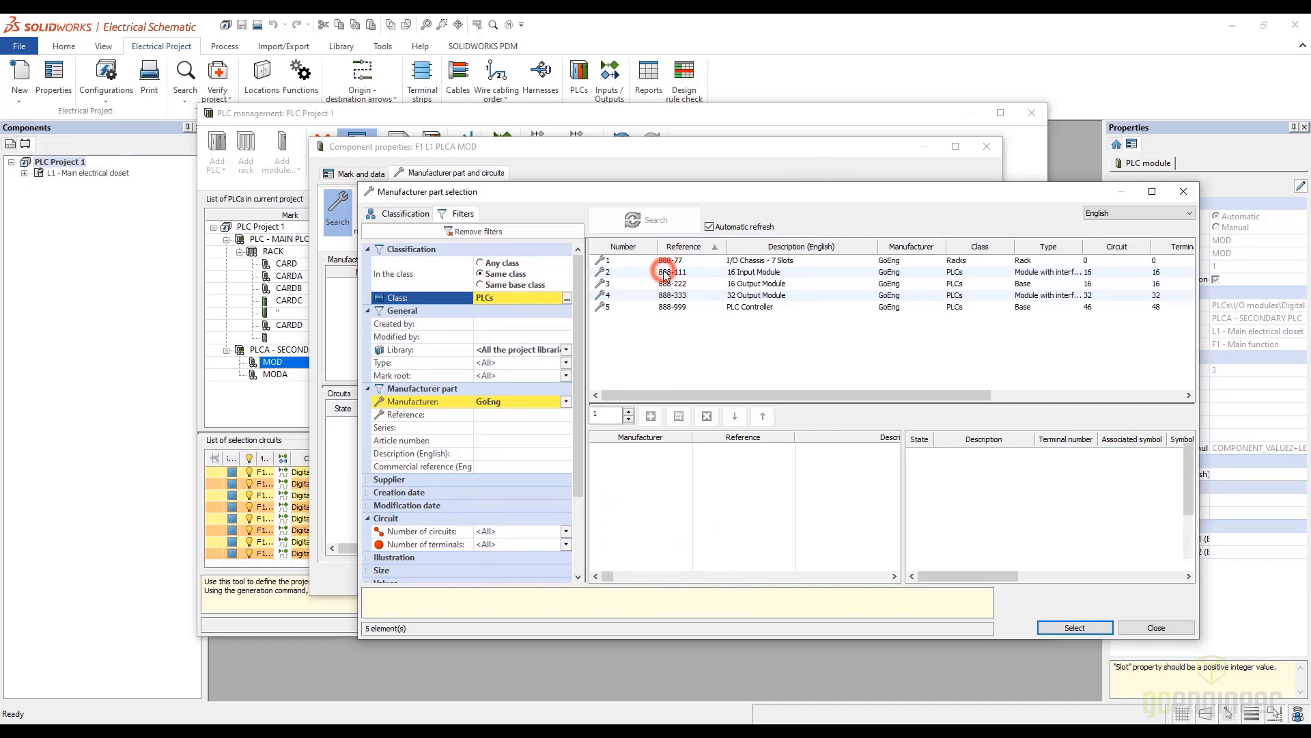
left_click(650, 417)
left_click(1070, 624)
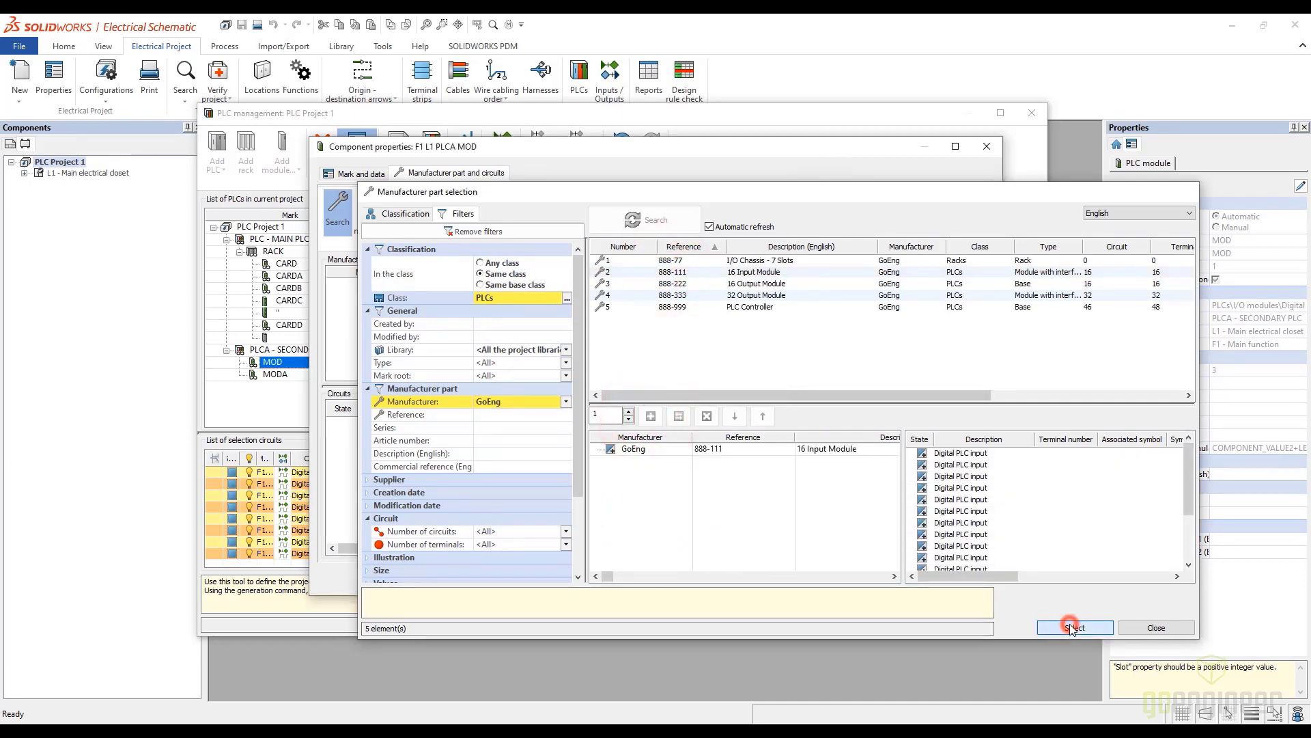
left_click(879, 575)
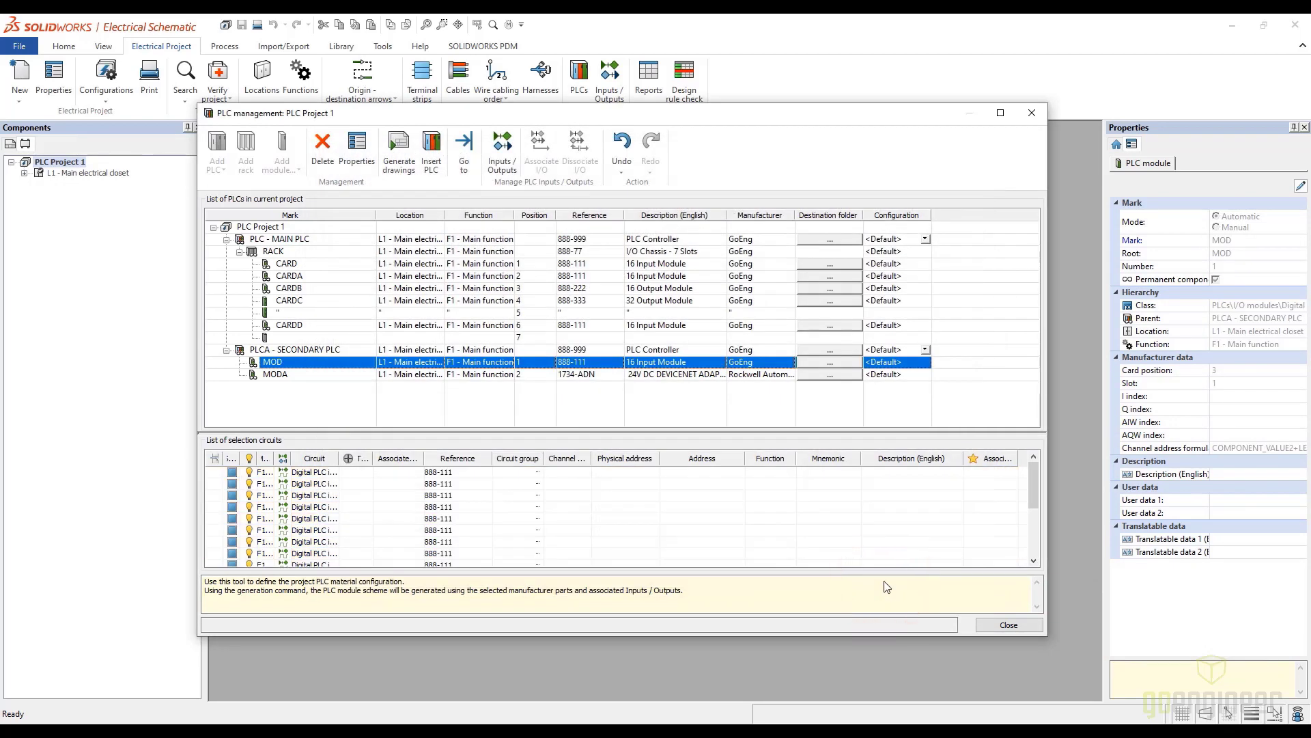
Remove the Rockwell Automation 1734-ADN part from the secondary PLC's second module, MODA
left_click(277, 374)
left_click(356, 147)
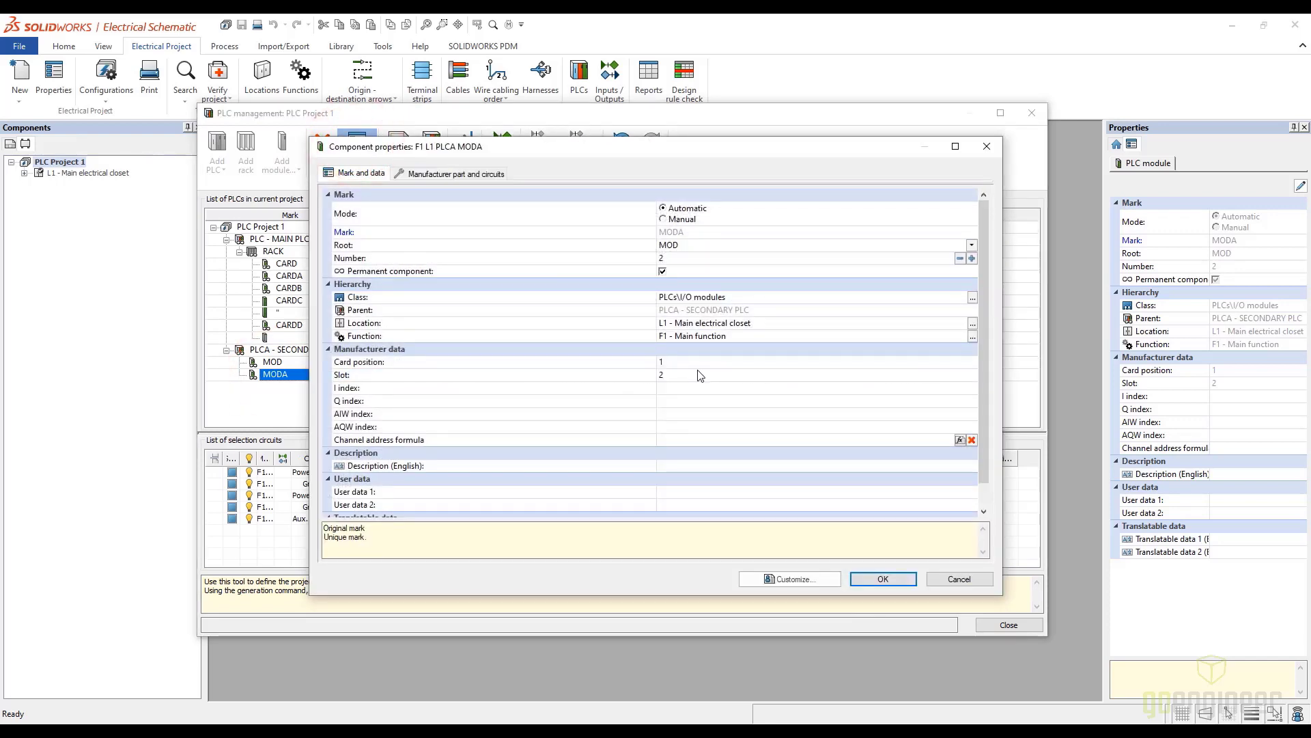
left_click(484, 175)
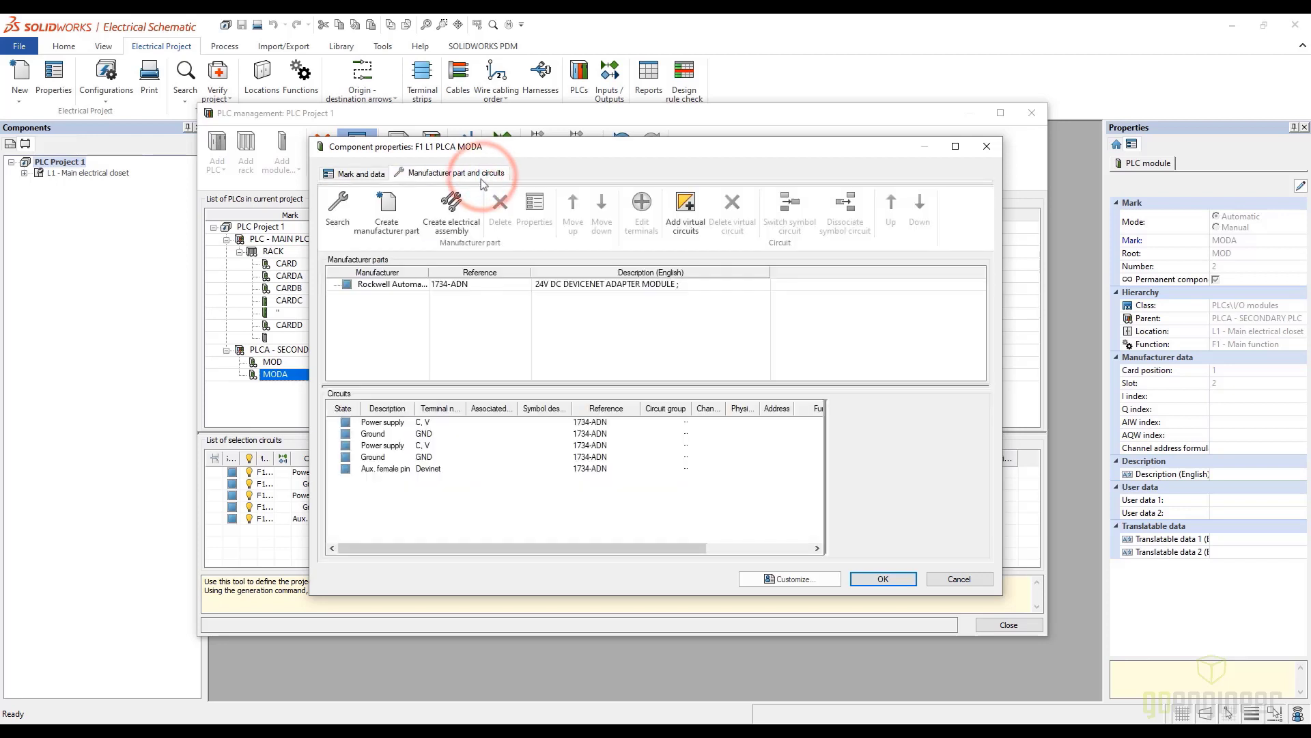
left_click(400, 285)
left_click(500, 205)
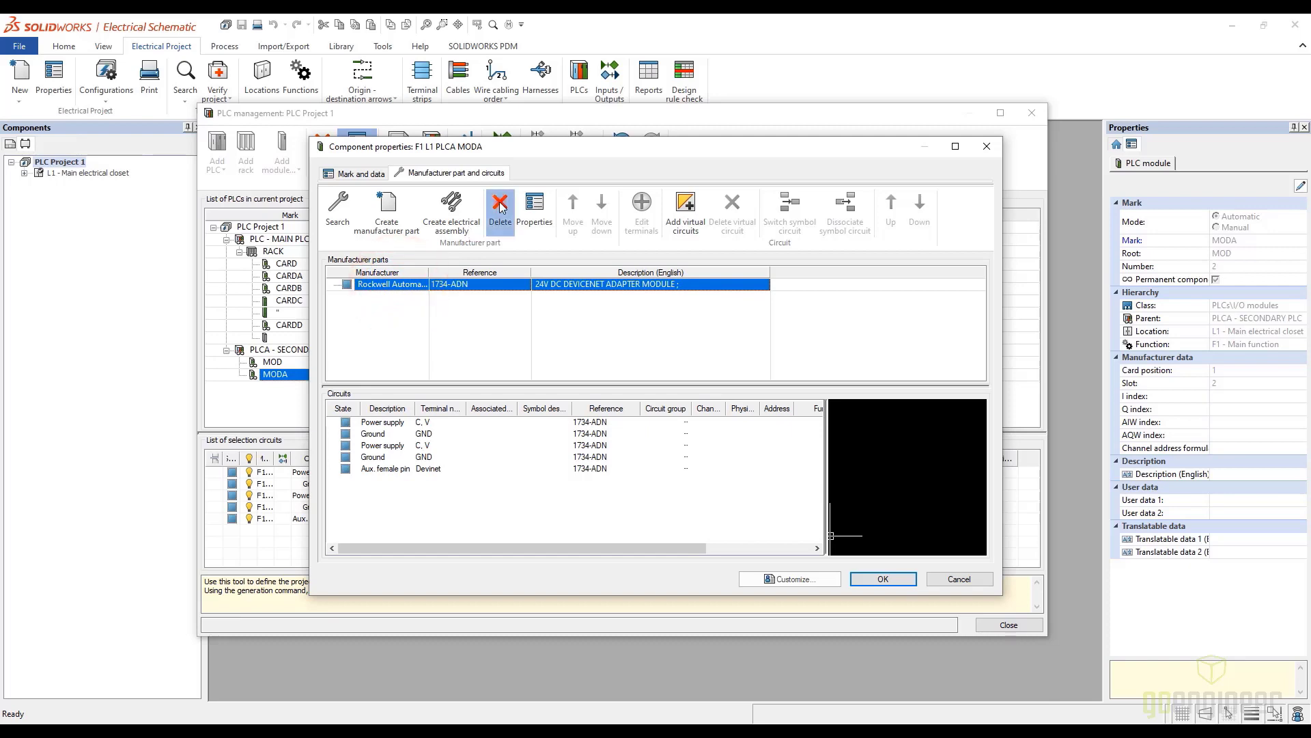
Search for a replacement part for the secondary PLC's MODA module, filtering by manufacturer GoEng, the PLCs class and all types
left_click(339, 211)
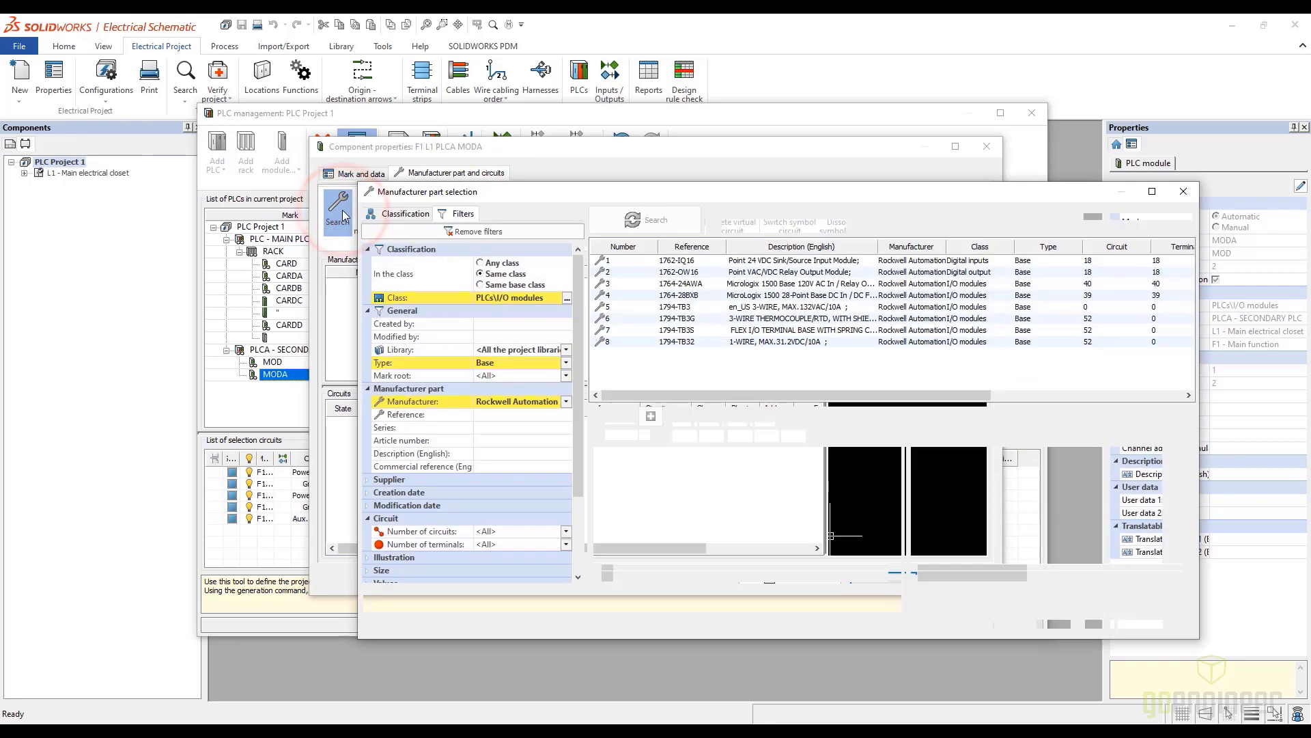
left_click(566, 402)
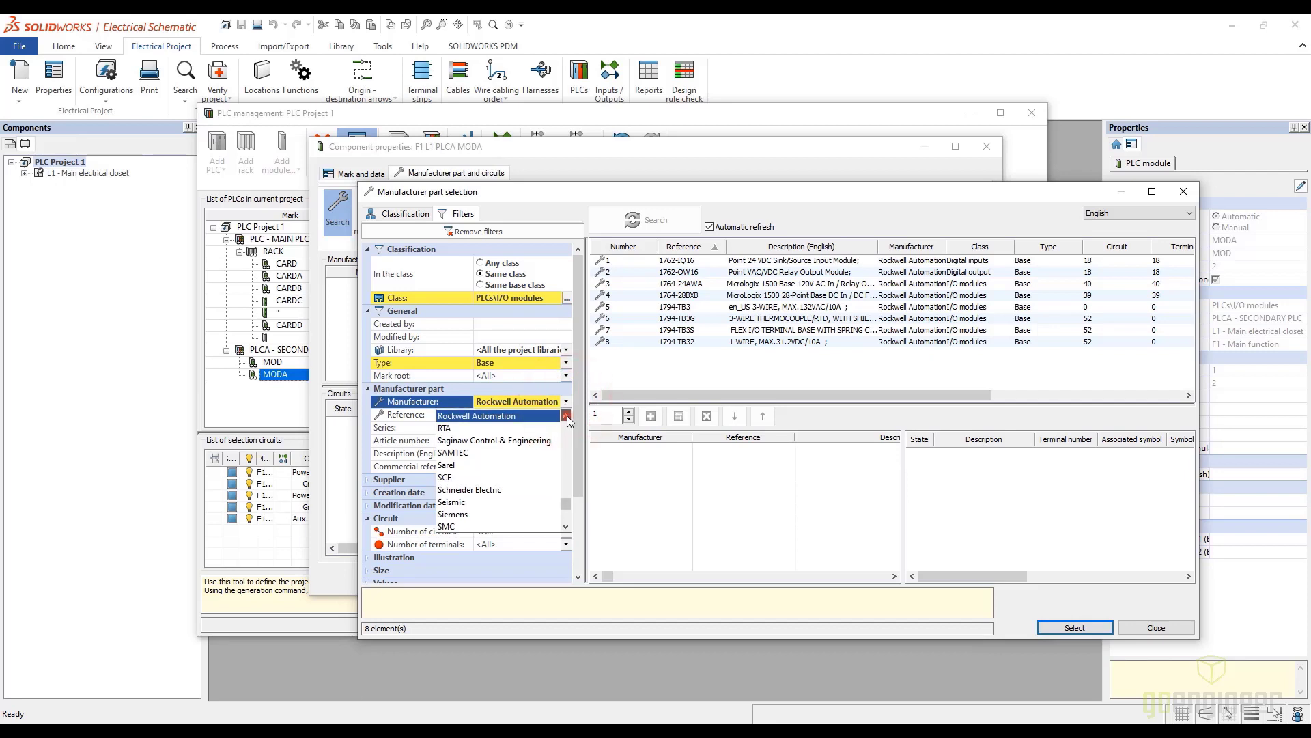
left_click(567, 415)
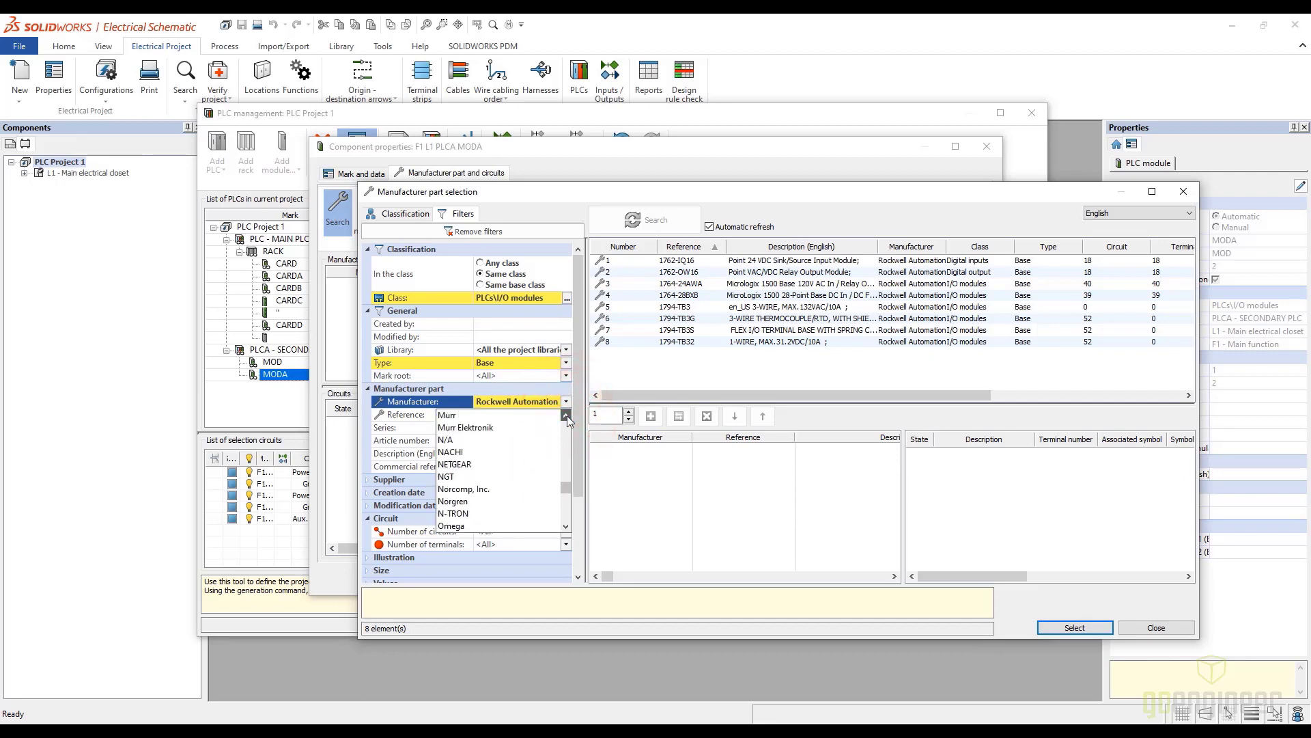
left_click_drag(567, 415, 567, 415)
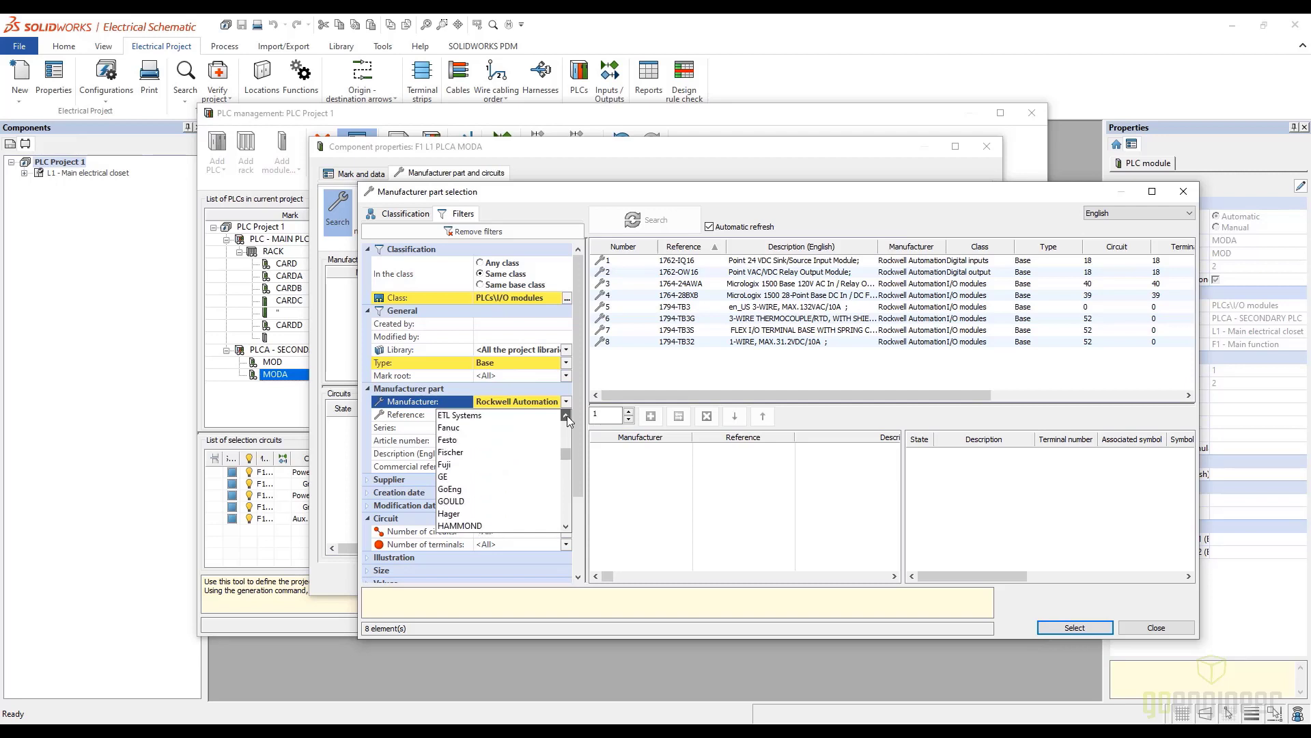
left_click(452, 489)
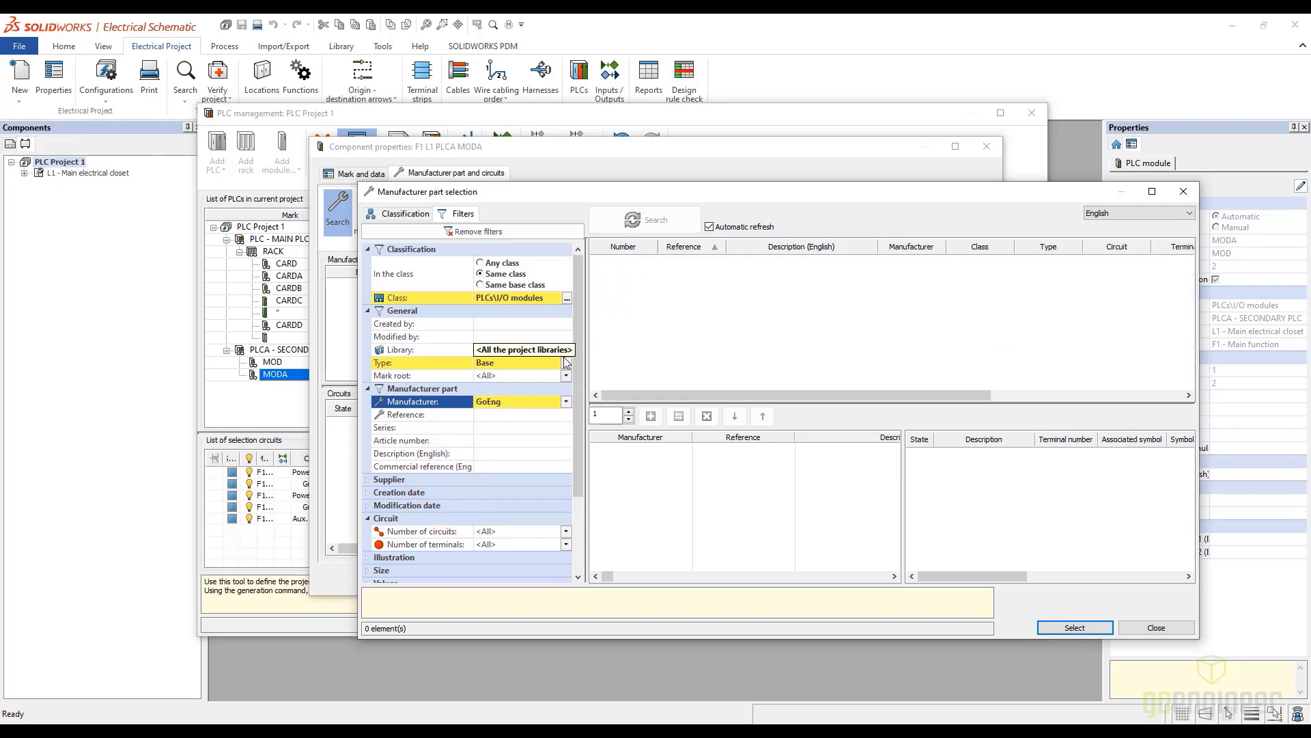
left_click(567, 299)
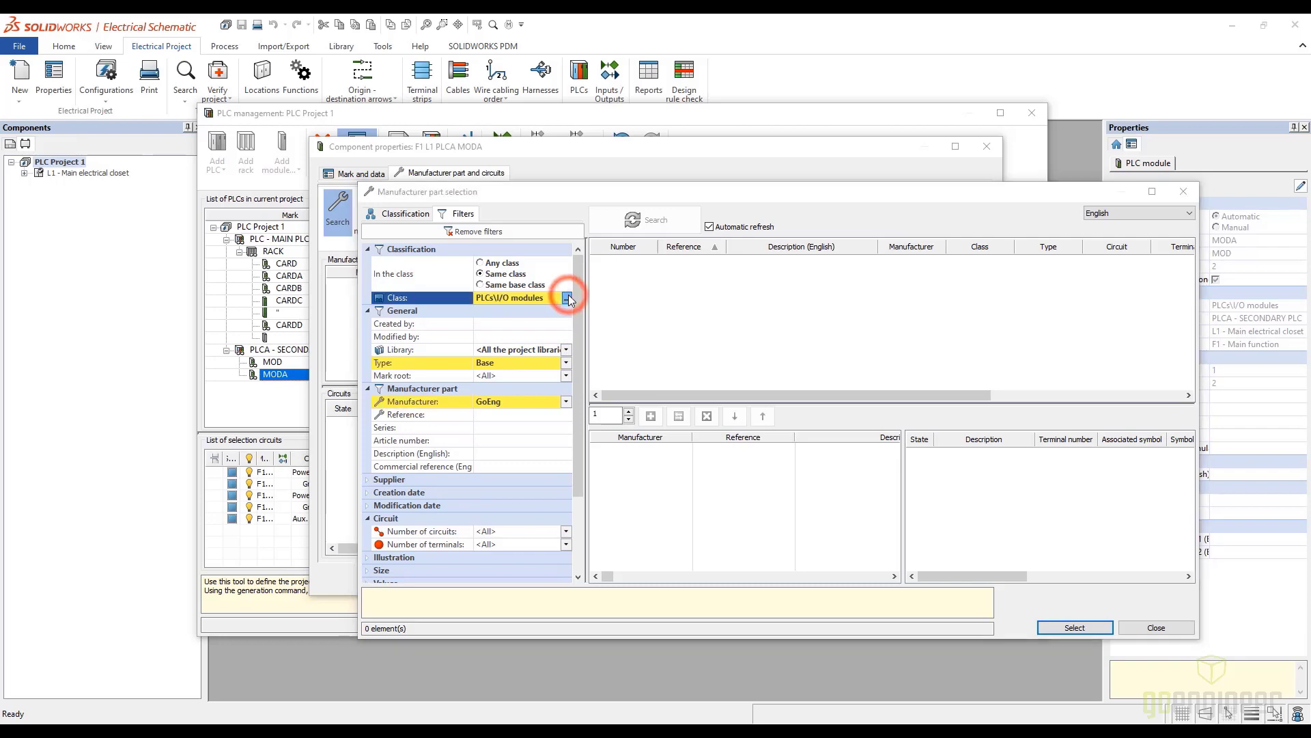
left_click(536, 420)
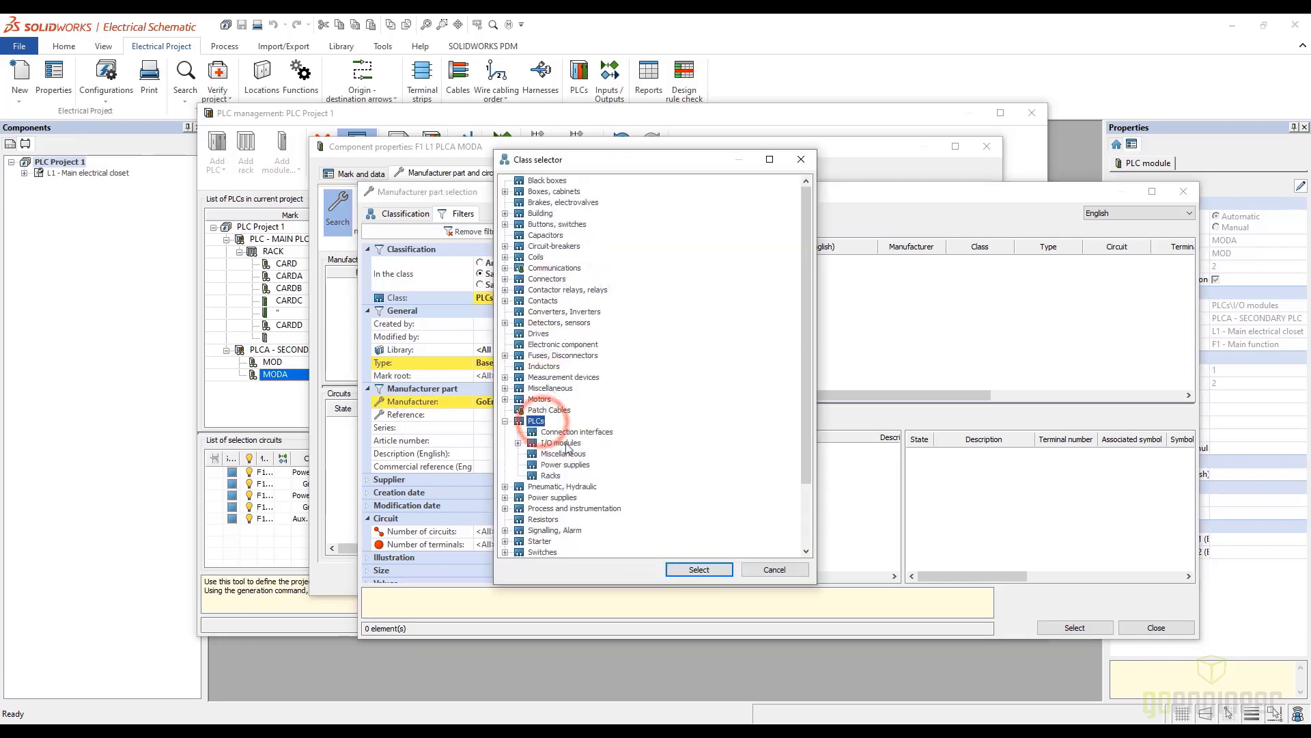
left_click(699, 570)
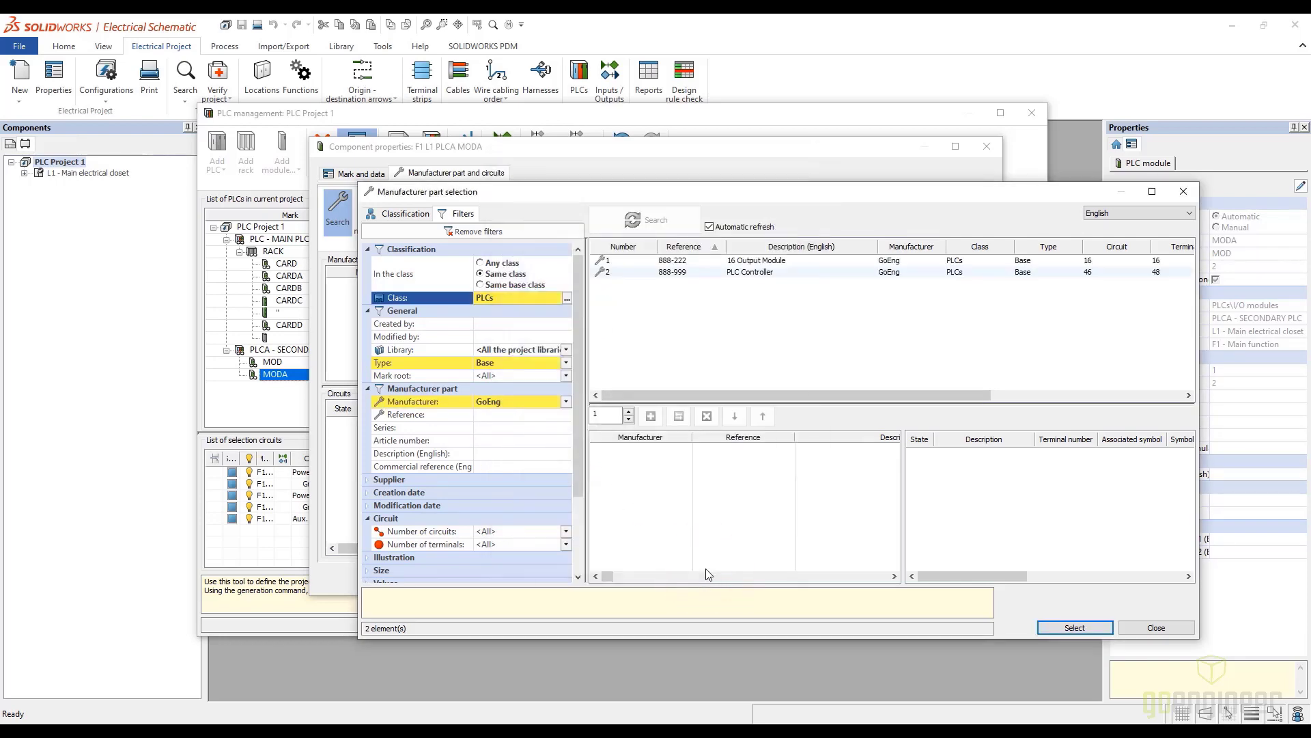
left_click(566, 363)
left_click(505, 378)
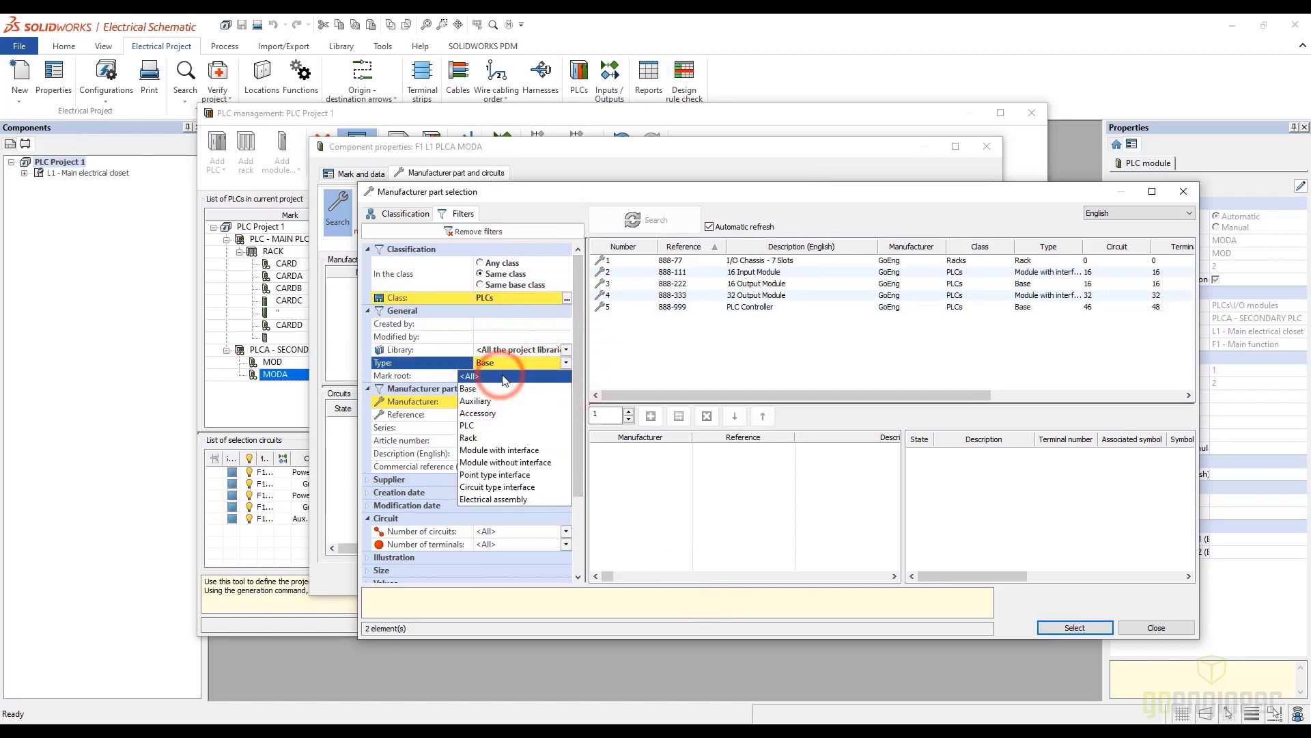
Assign the GoEng 888-333 32 Output Module part to the secondary PLC's MODA module and accept its properties
left_click(742, 295)
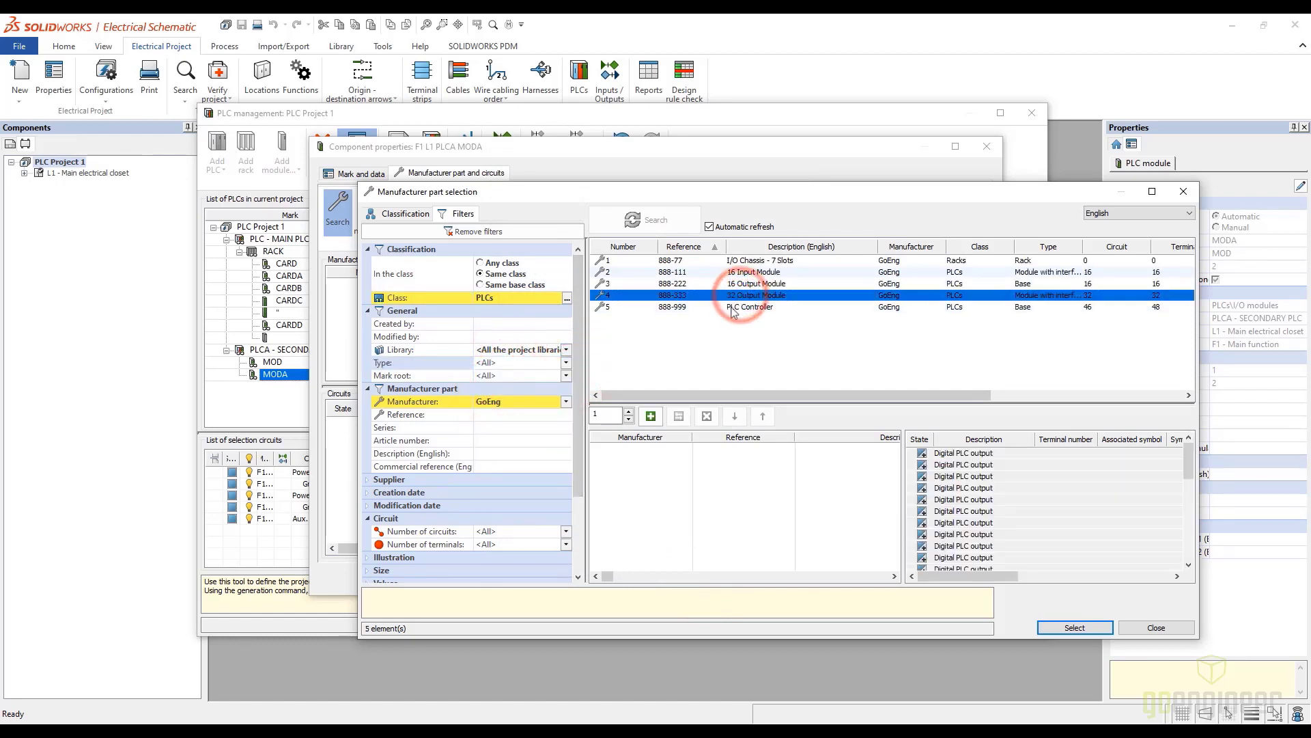
left_click(651, 416)
left_click(1066, 626)
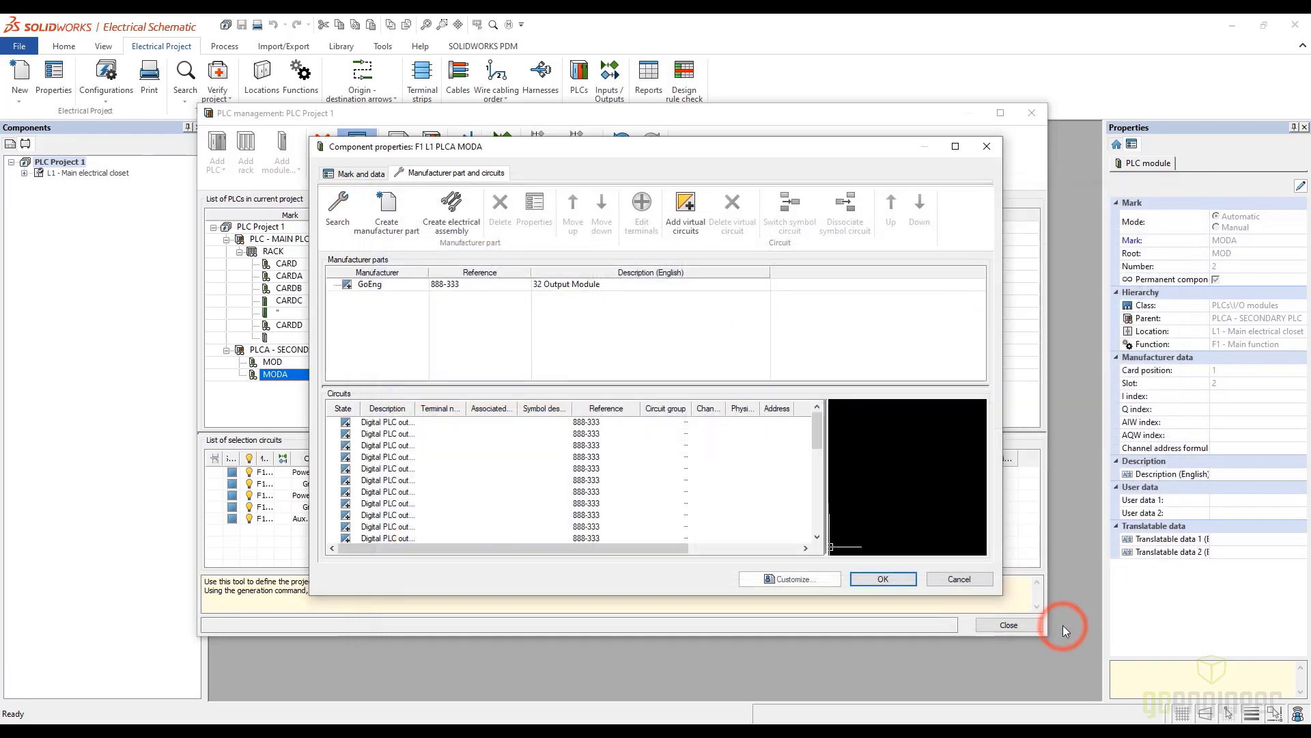
left_click(899, 579)
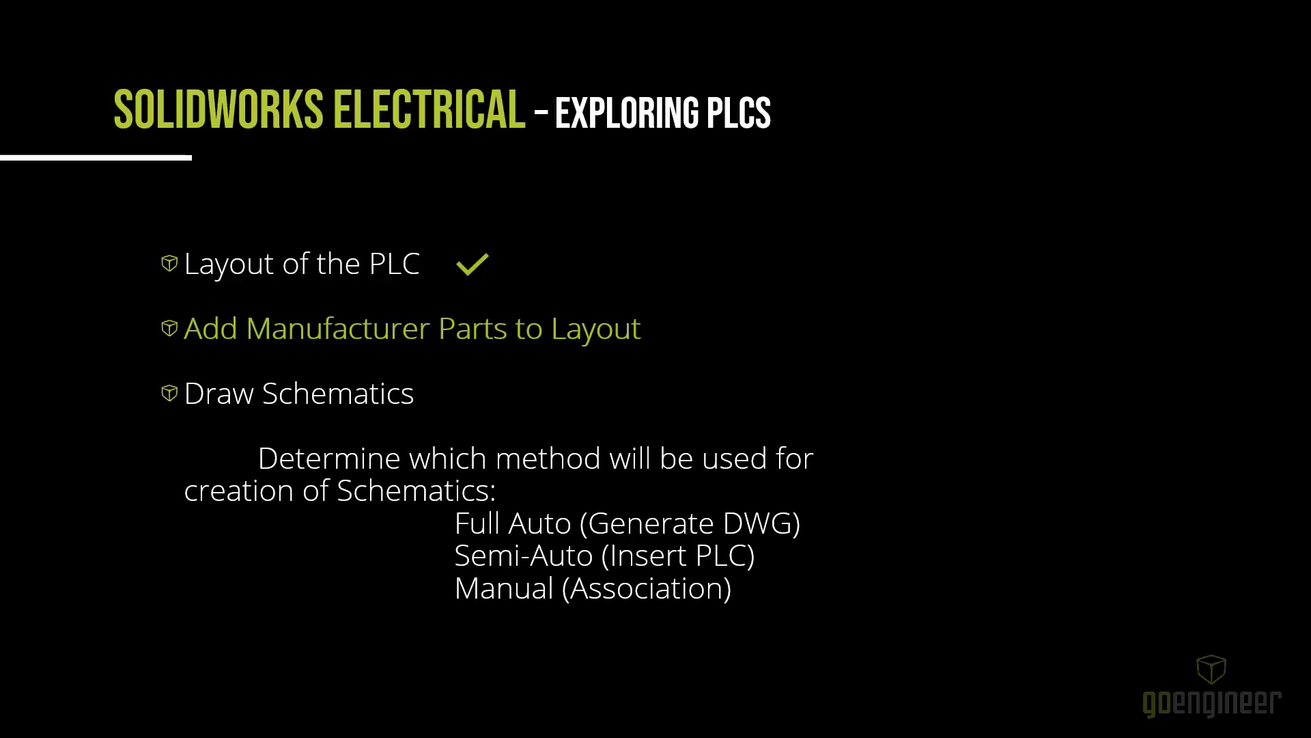
left_click(550, 140)
left_click(565, 172)
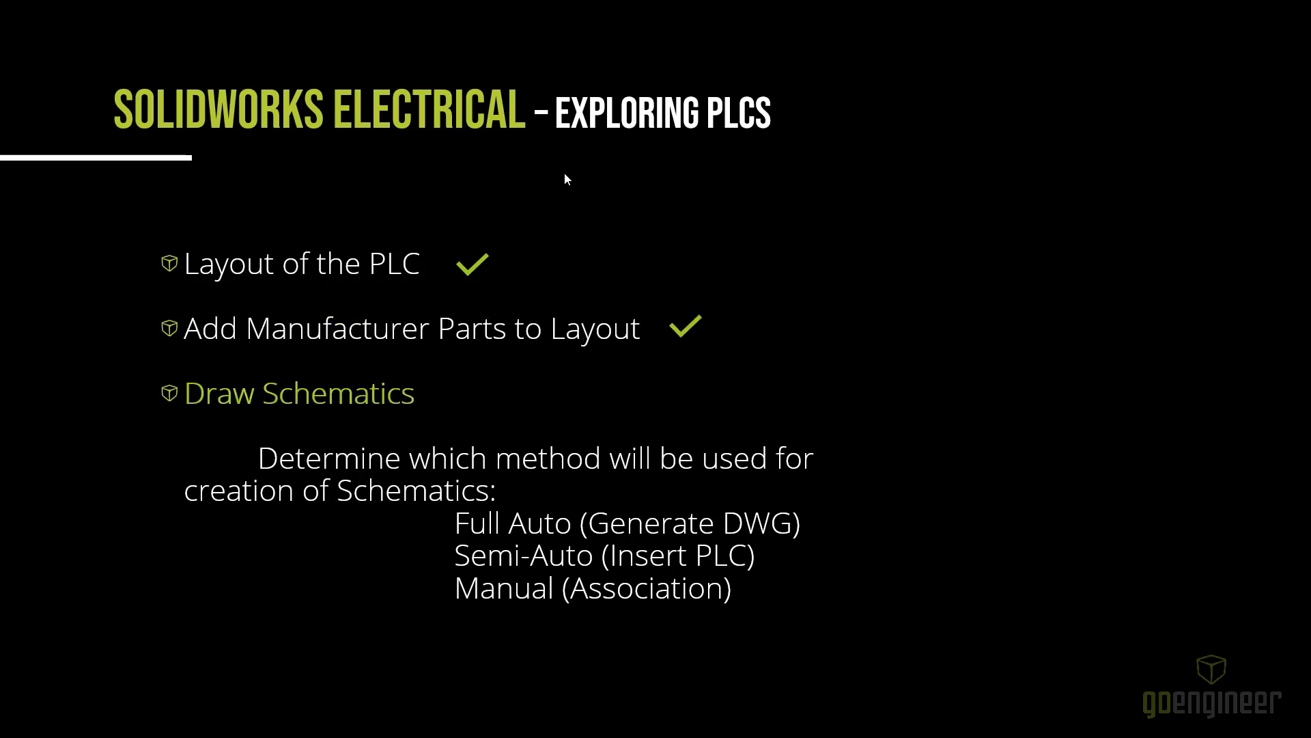
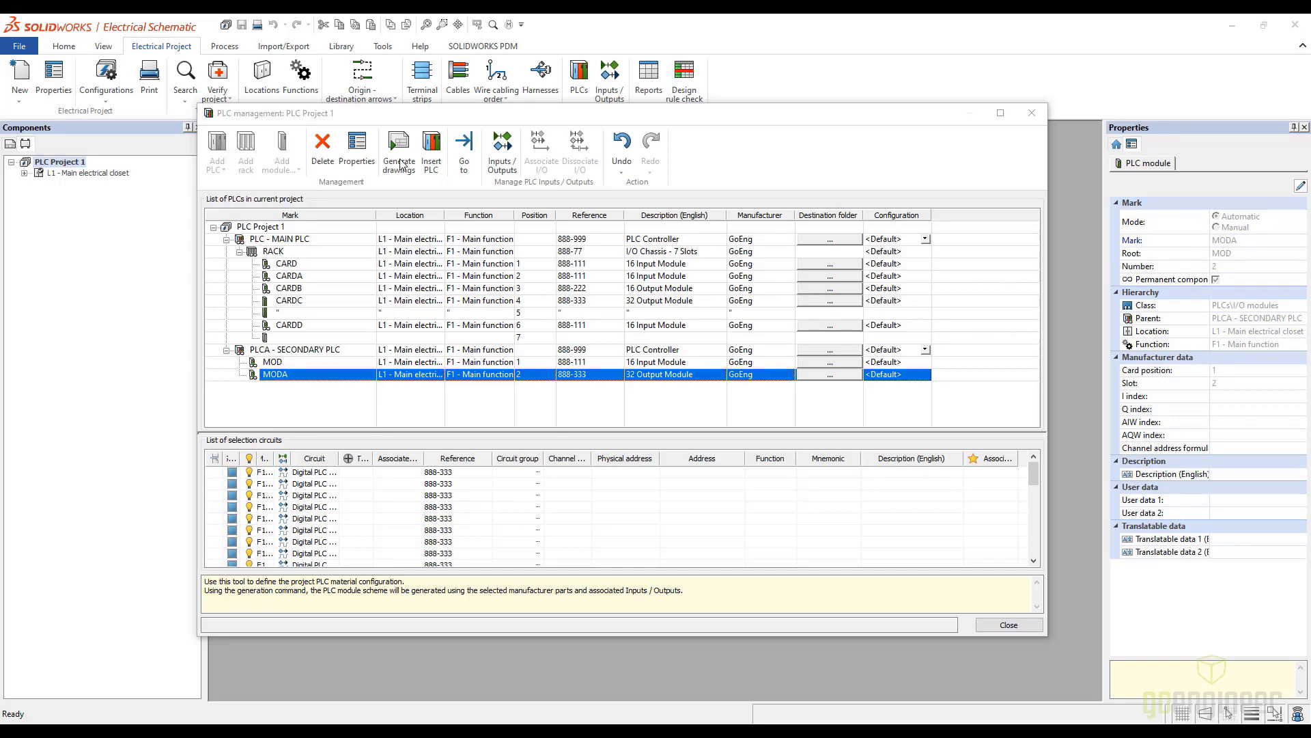
Close the PLC manager and duplicate the AutomateDrawingConfig_Imperial PLC drawing configuration
left_click(997, 626)
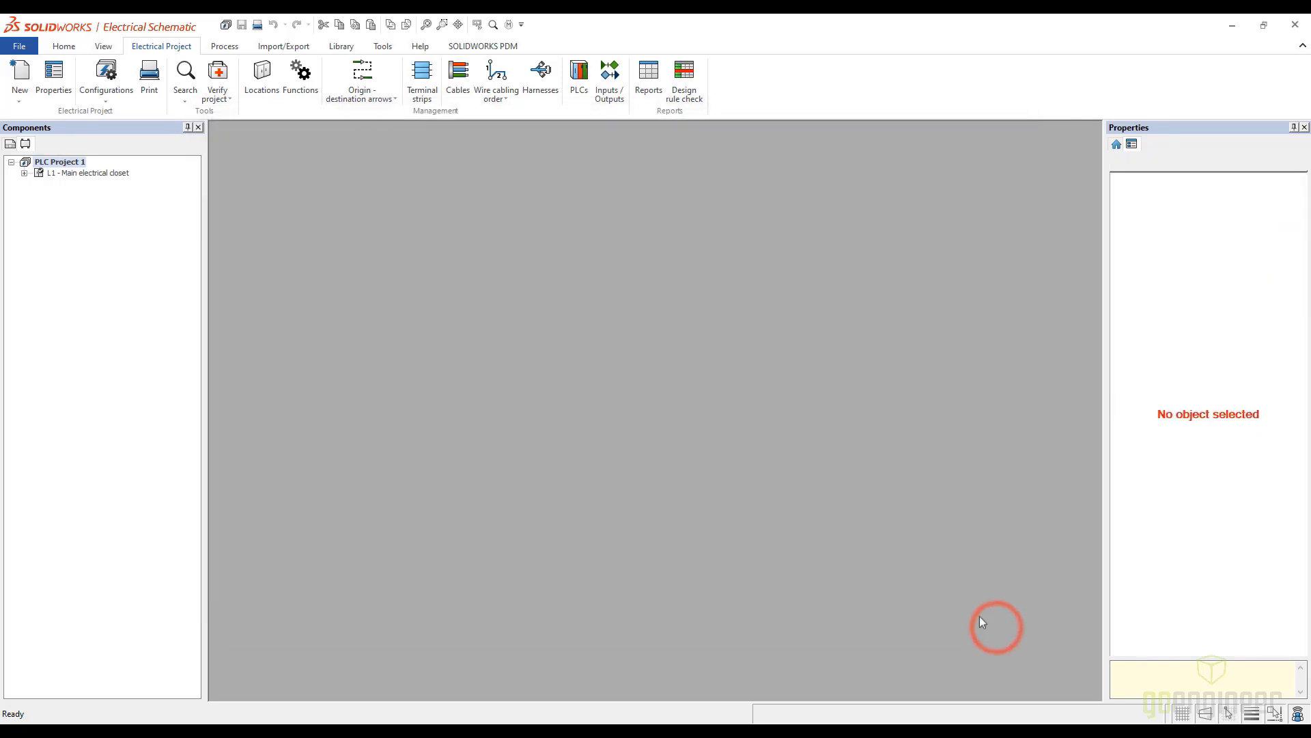
left_click(104, 100)
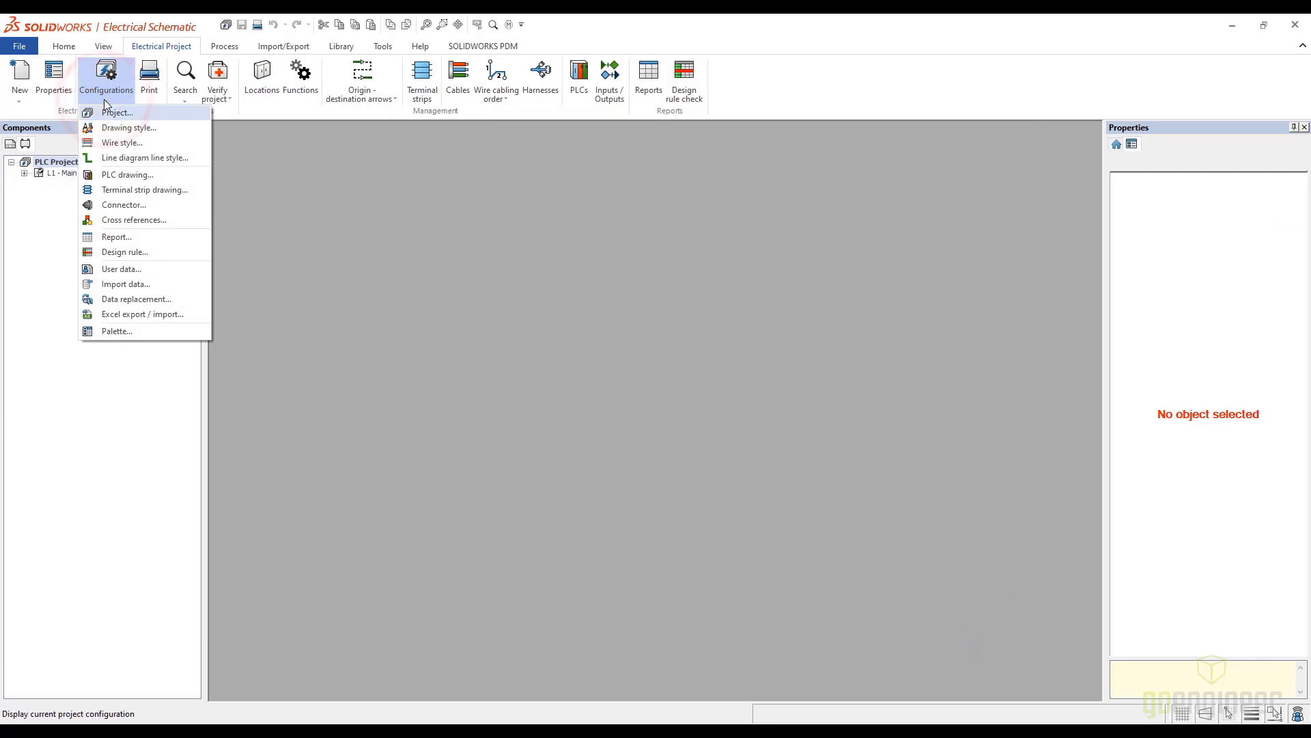
left_click(109, 176)
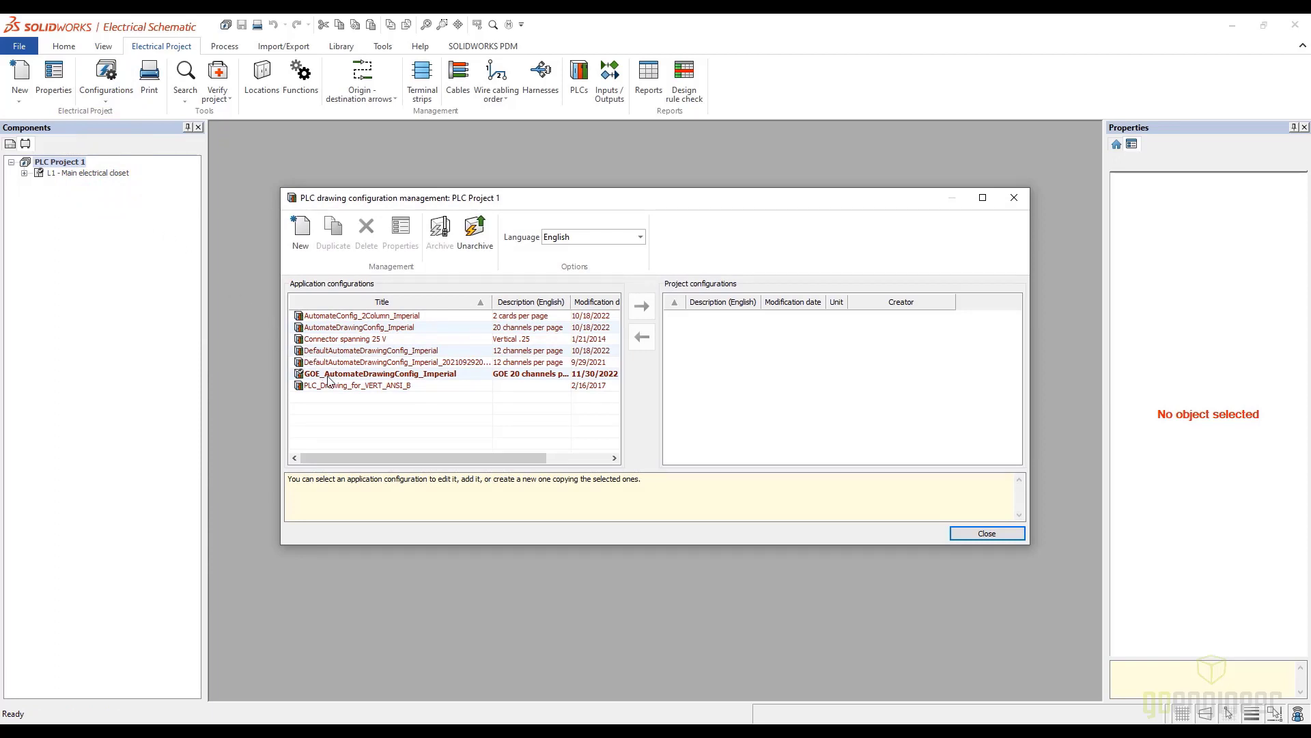
left_click(350, 328)
left_click(334, 233)
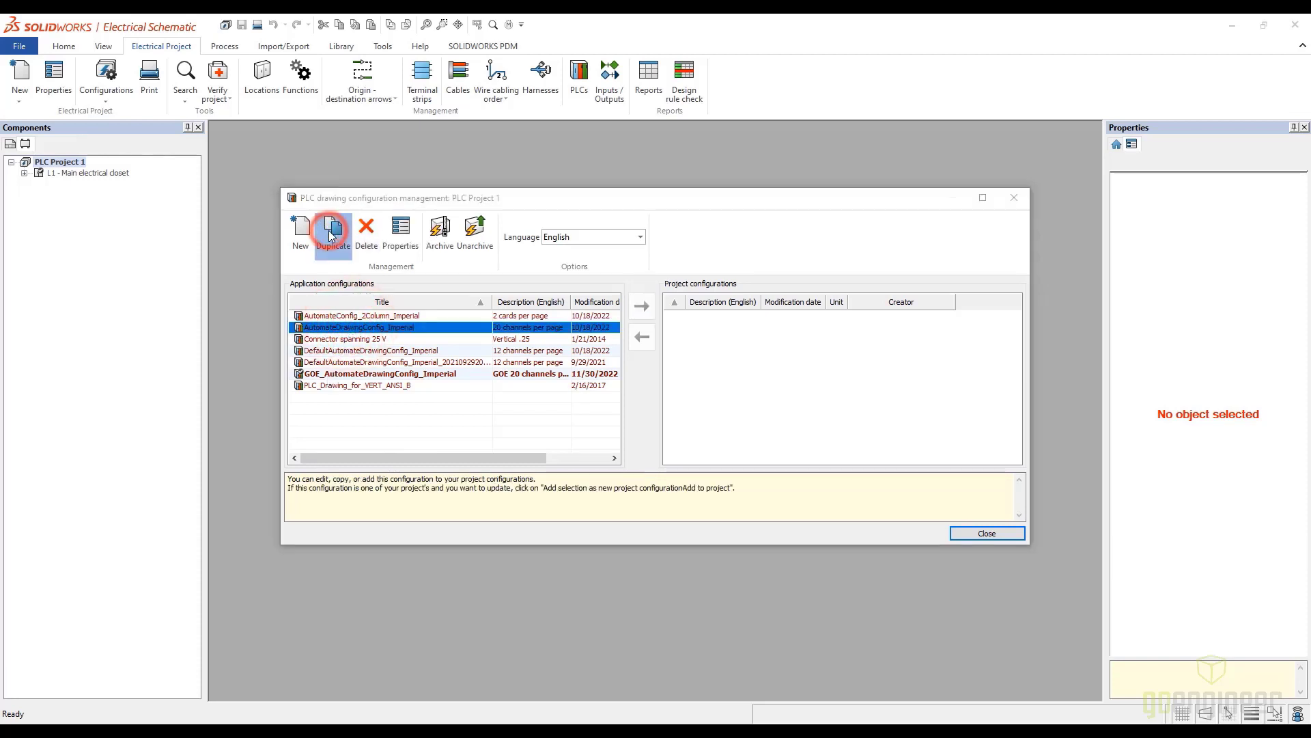
left_click(673, 404)
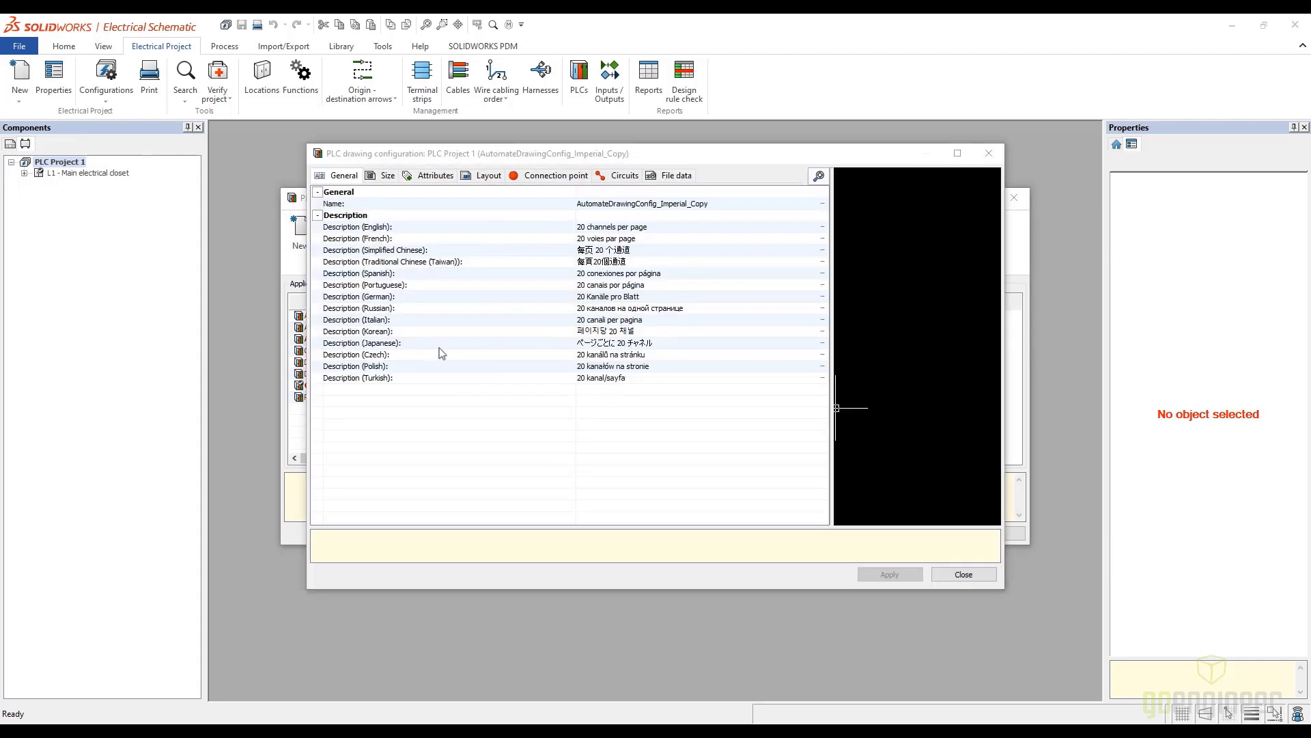
Set both the name and the English description of the duplicated configuration to Webinar PLC
left_click(724, 204)
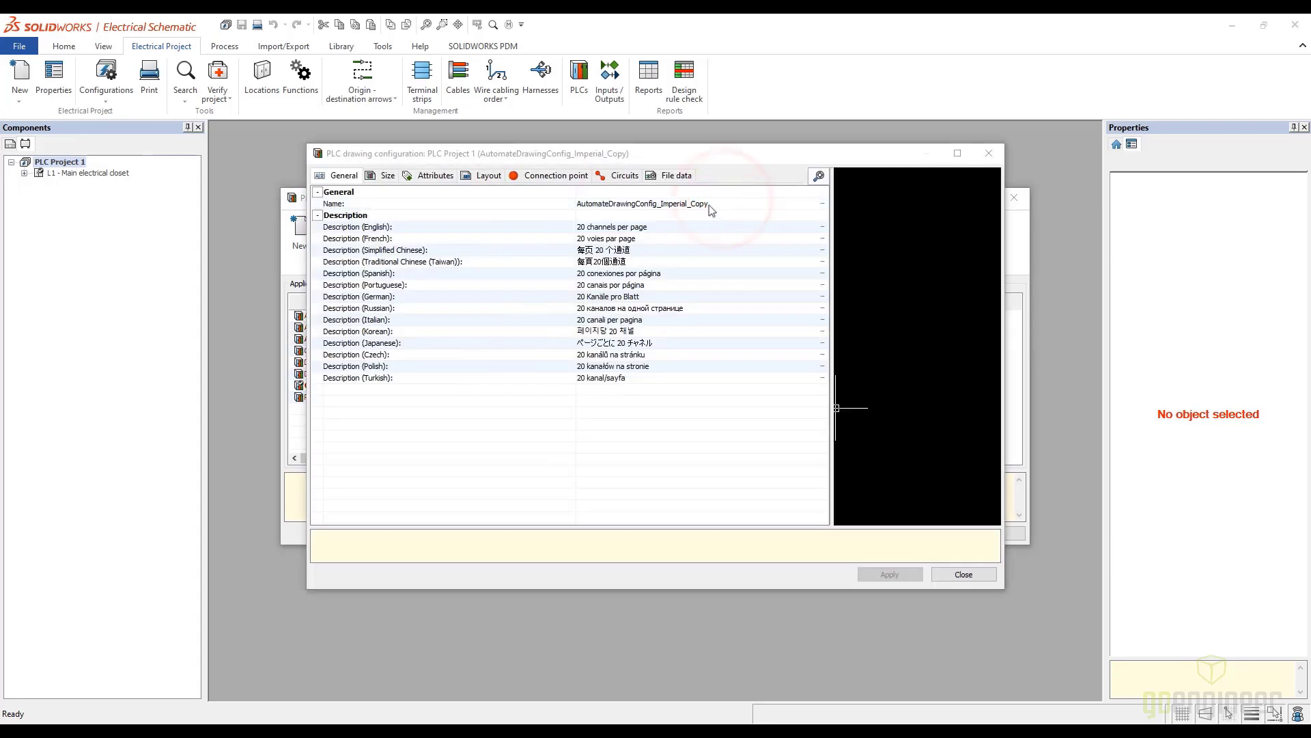
type("Webinar PLC")
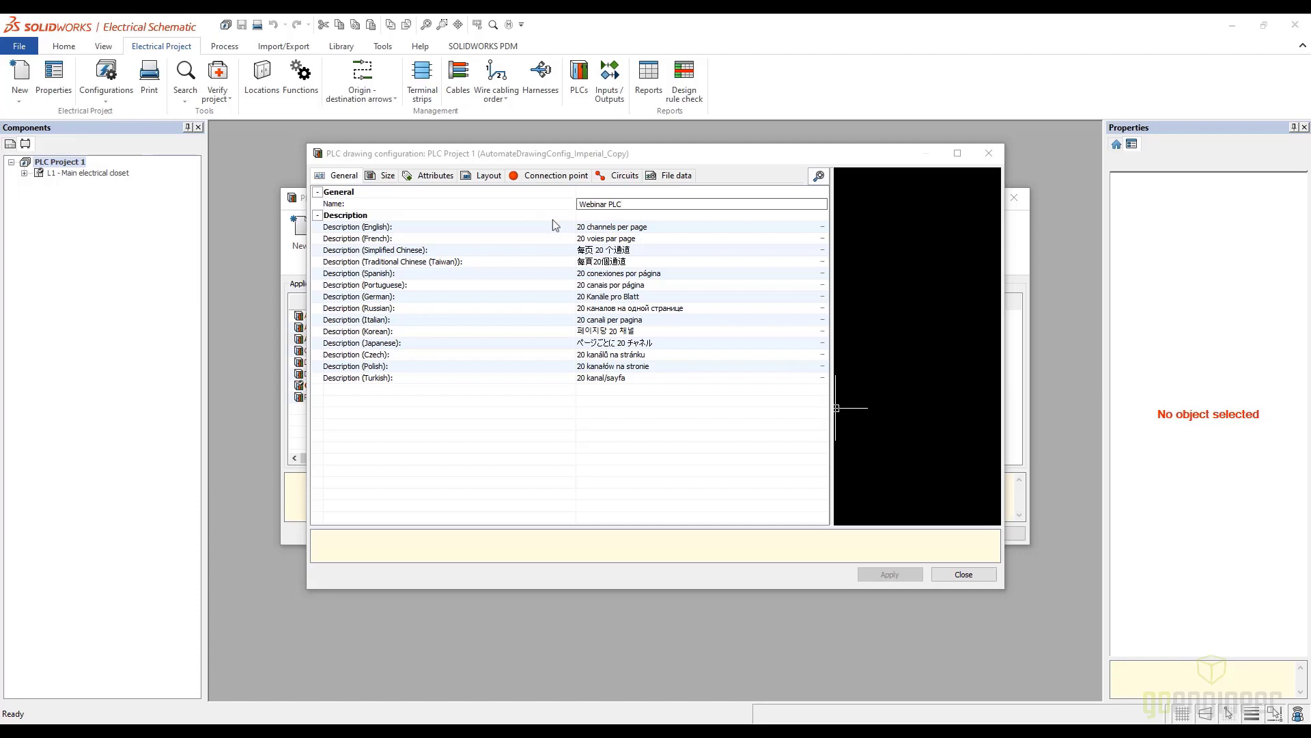
left_click(659, 228)
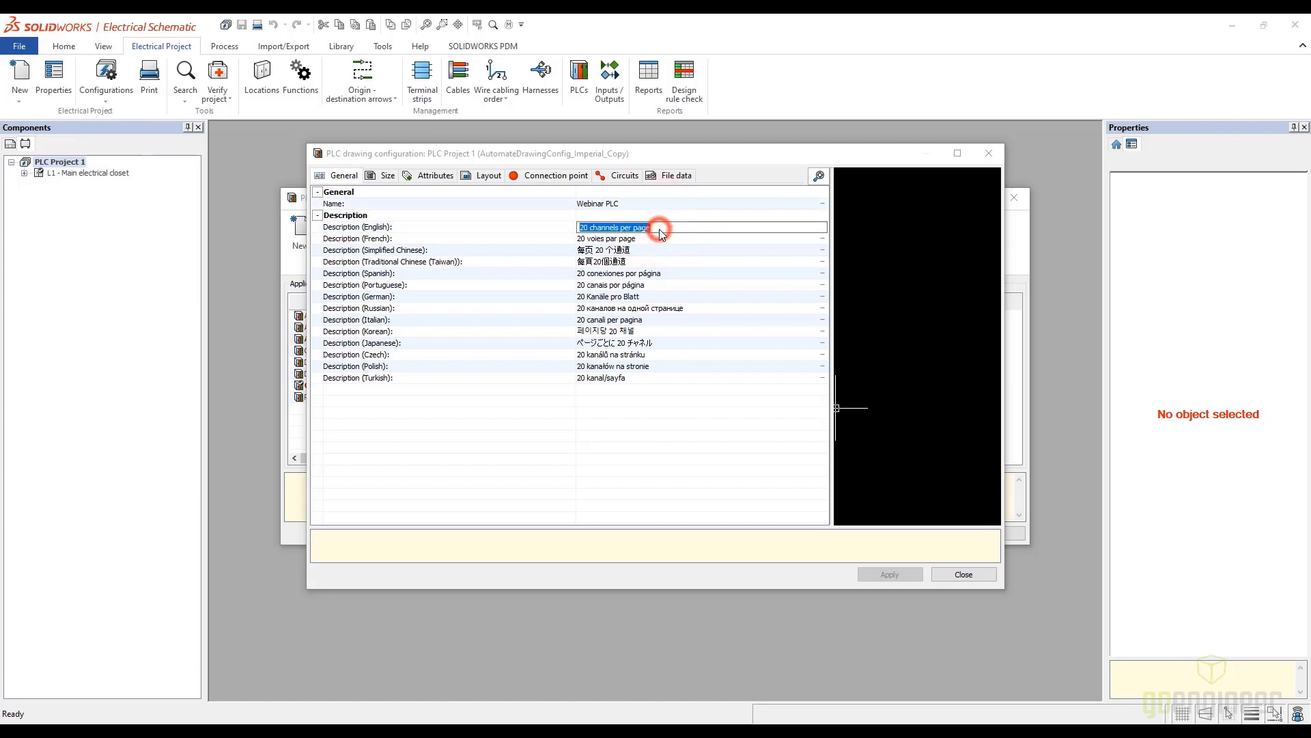
type("Webinar PLC")
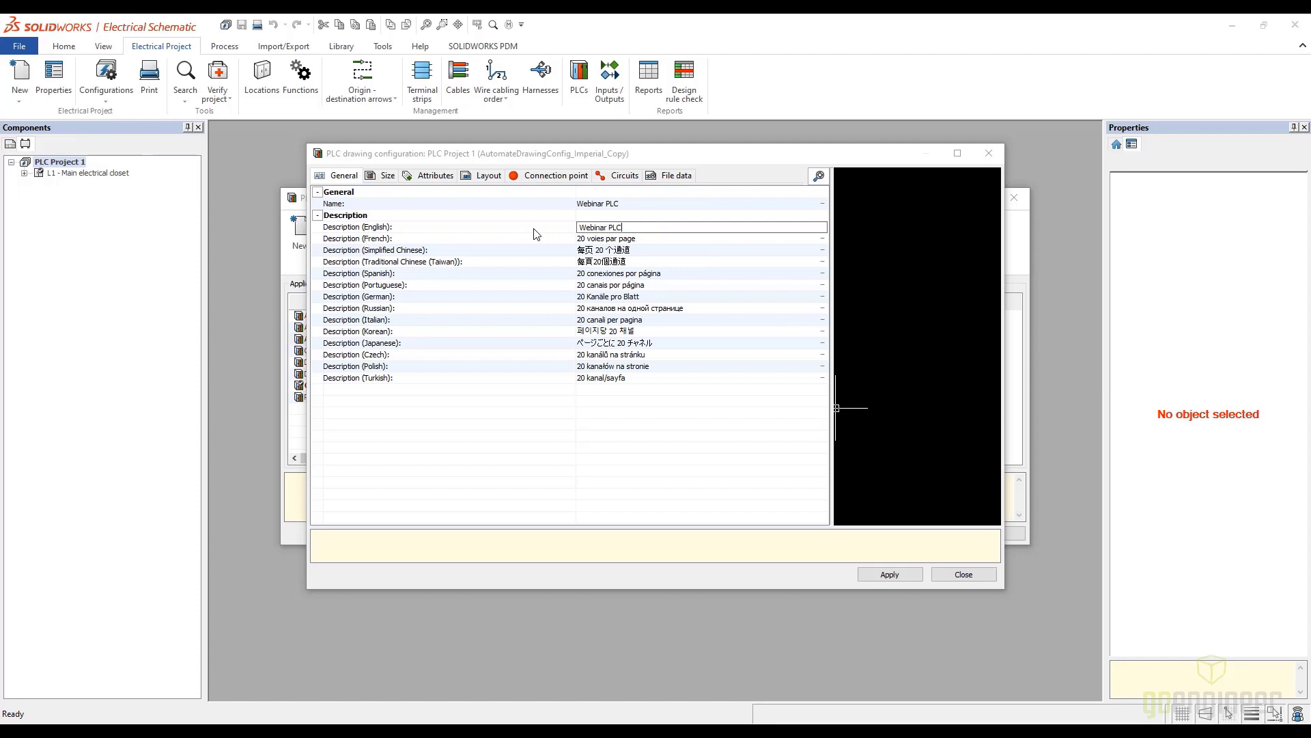
left_click(534, 228)
Examine the configuration's size settings and the placement of its top and bottom information attributes in the preview
left_click(386, 176)
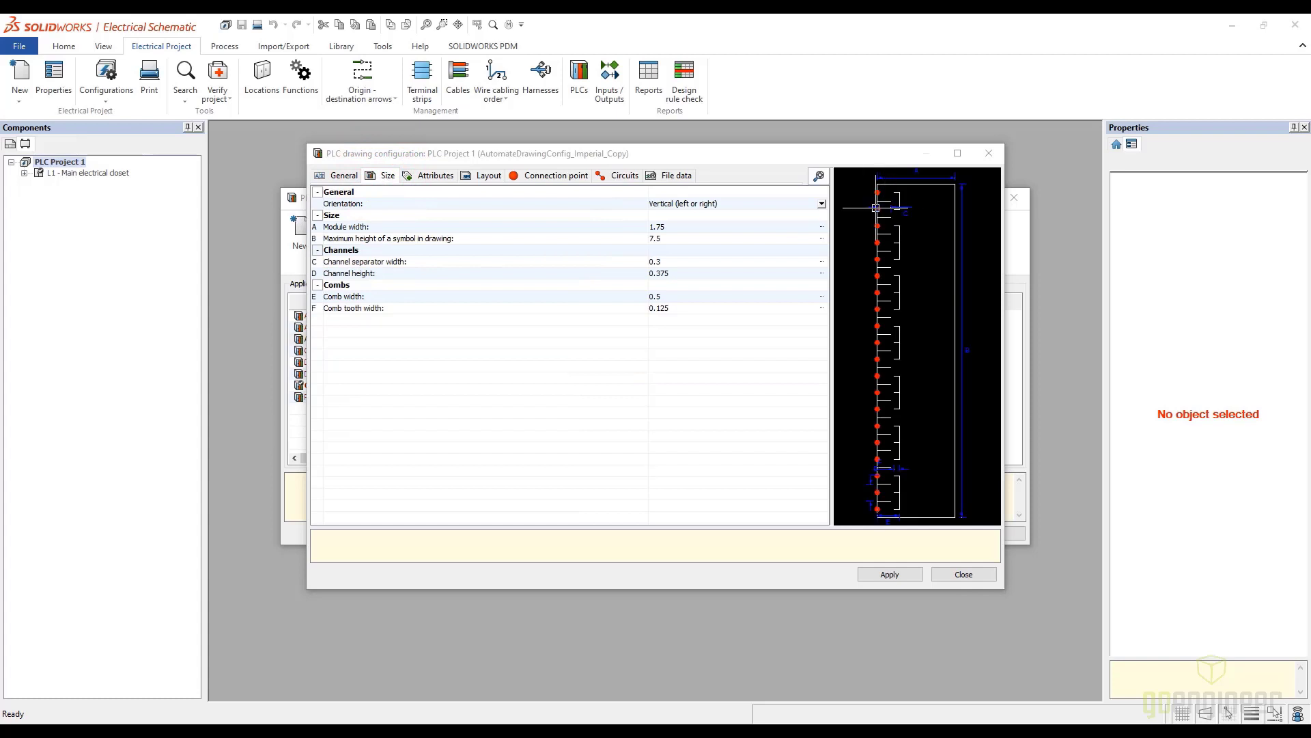
scroll(911, 208, "up", 3)
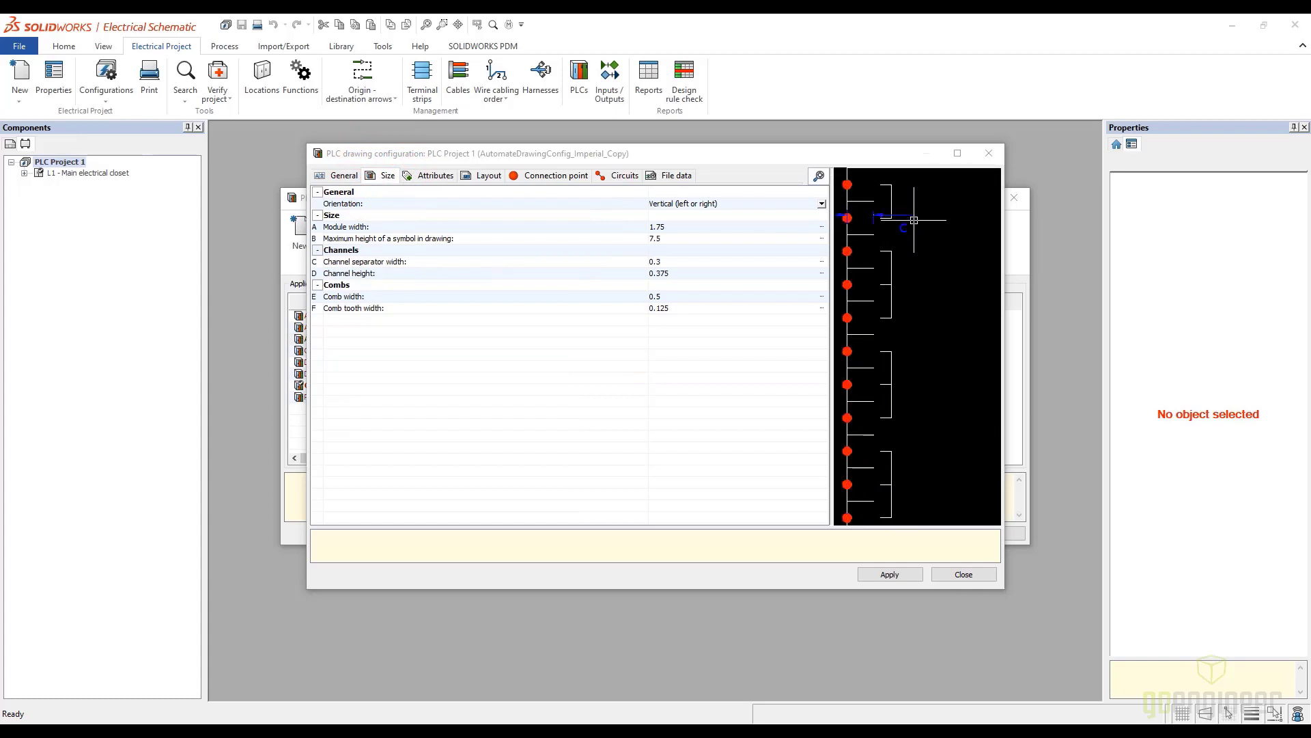
scroll(927, 337, "down", 3)
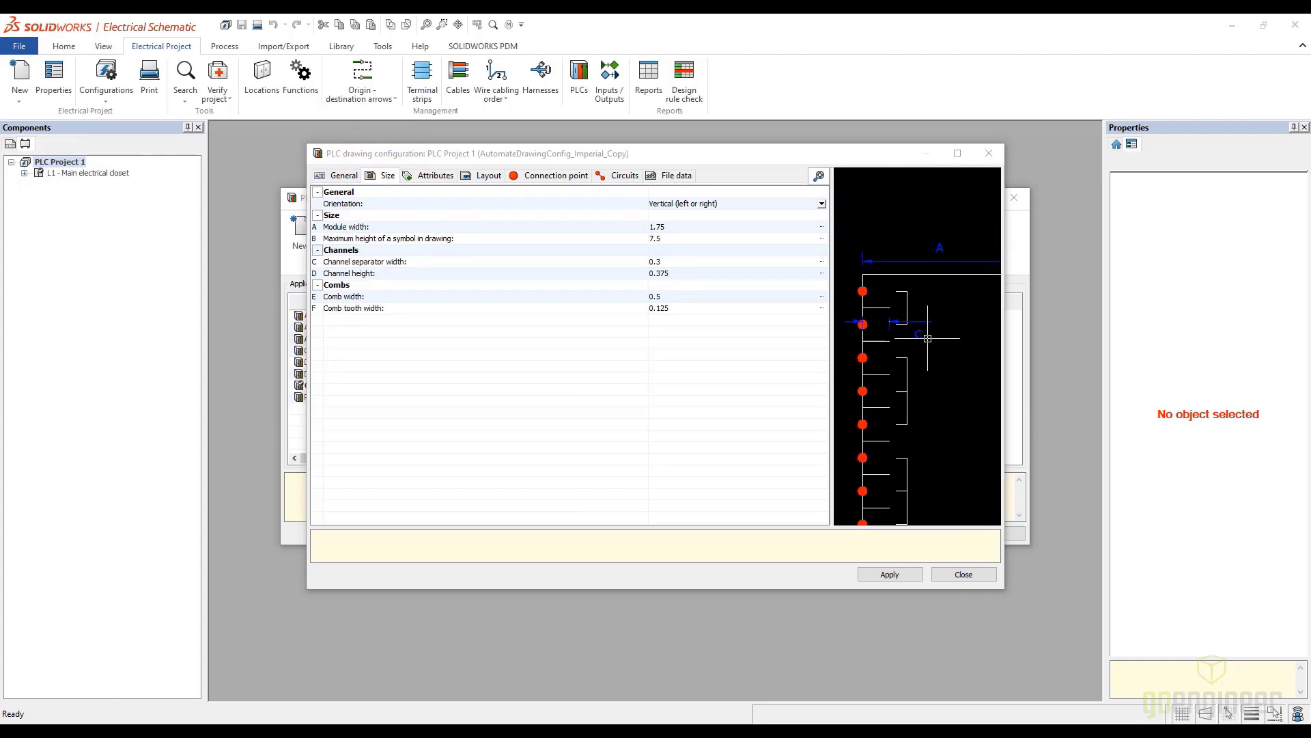
scroll(929, 339, "down", 3)
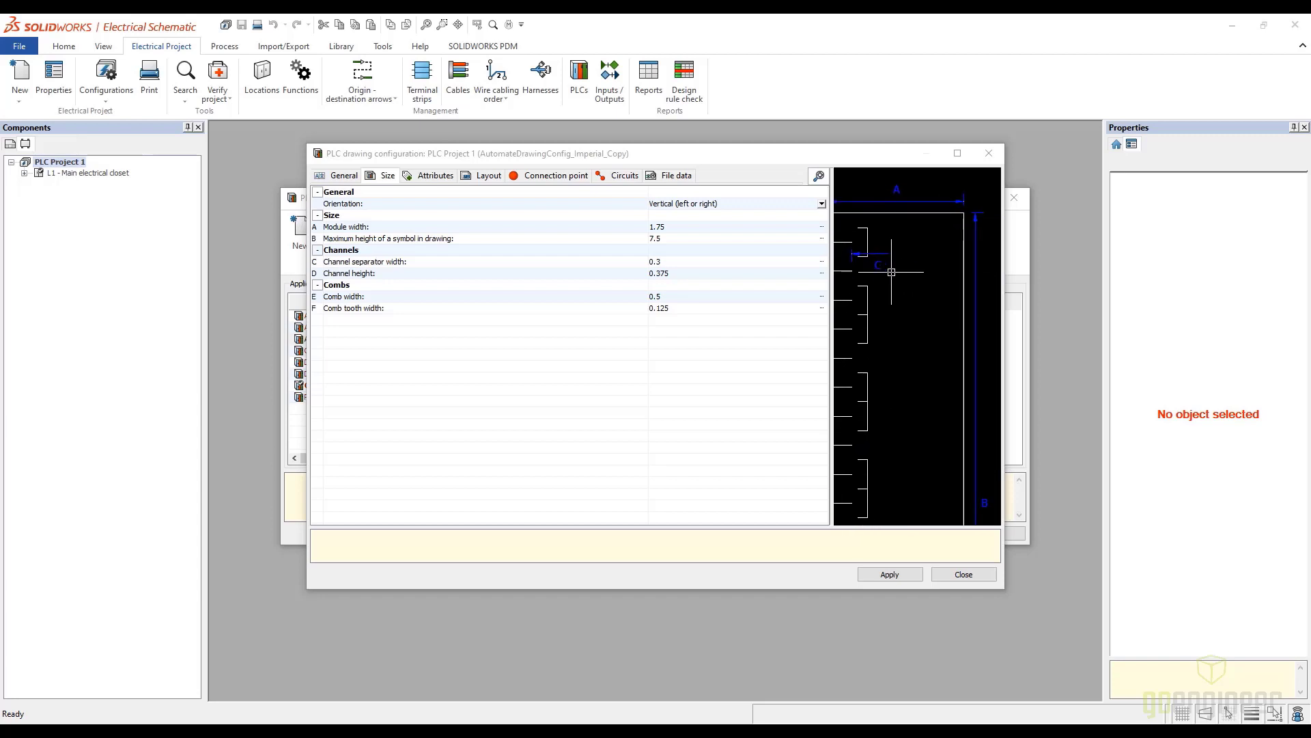
left_click(354, 227)
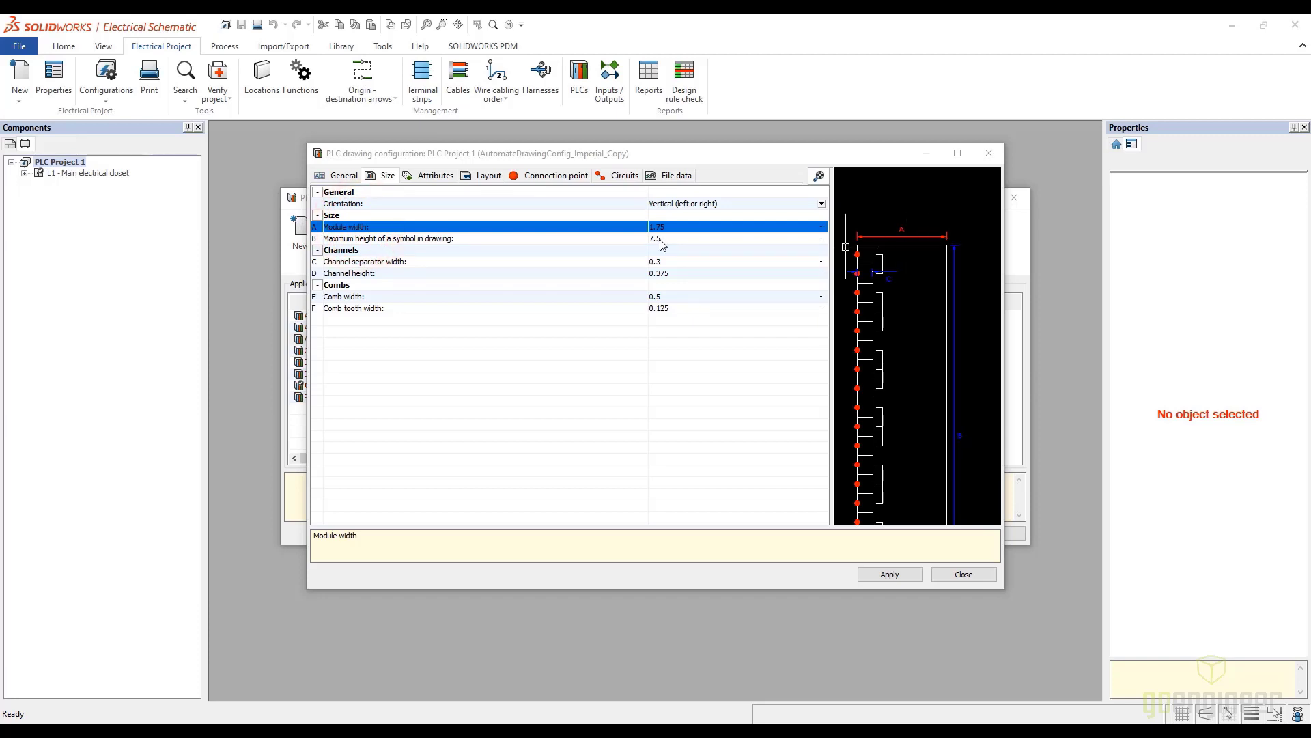
left_click(673, 263)
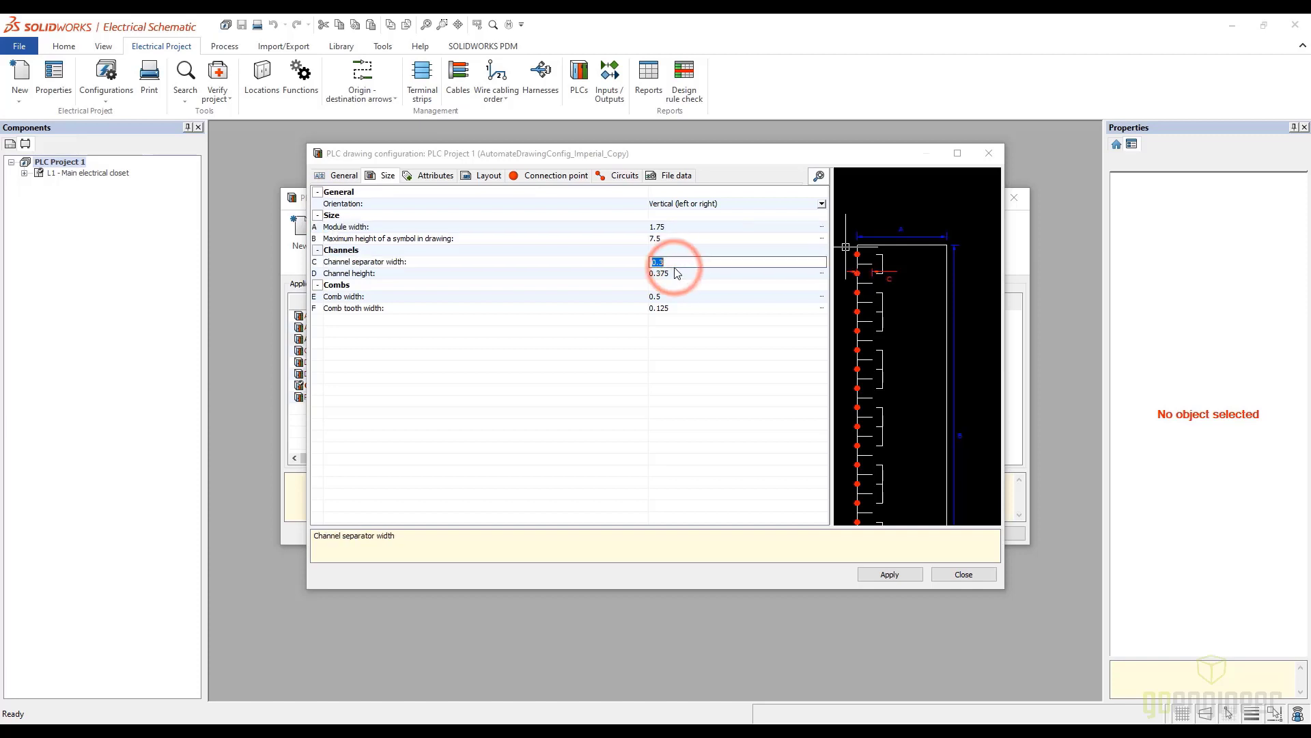
left_click(436, 177)
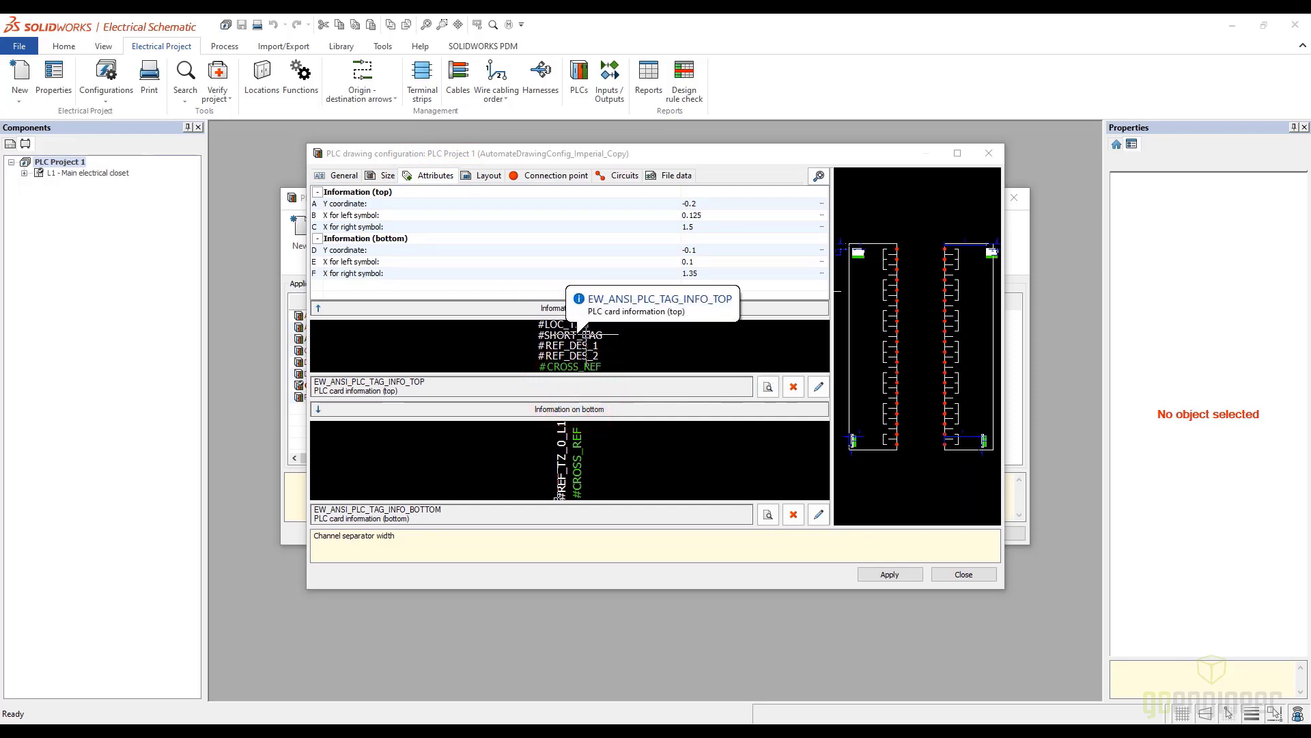
scroll(867, 260, "up", 3)
scroll(867, 260, "up", 4)
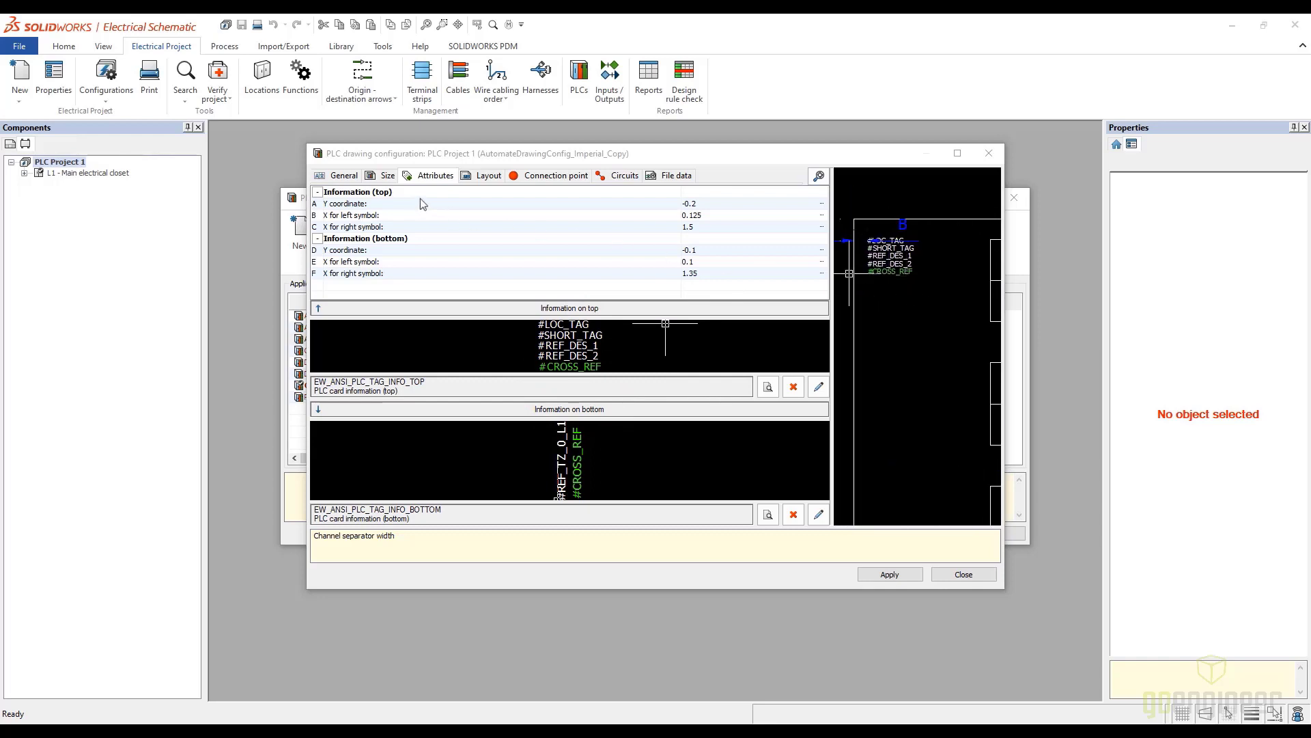
Examine the layout settings, including the X insertion coordinates for the left and right symbols, against the enlarged page preview
left_click(489, 176)
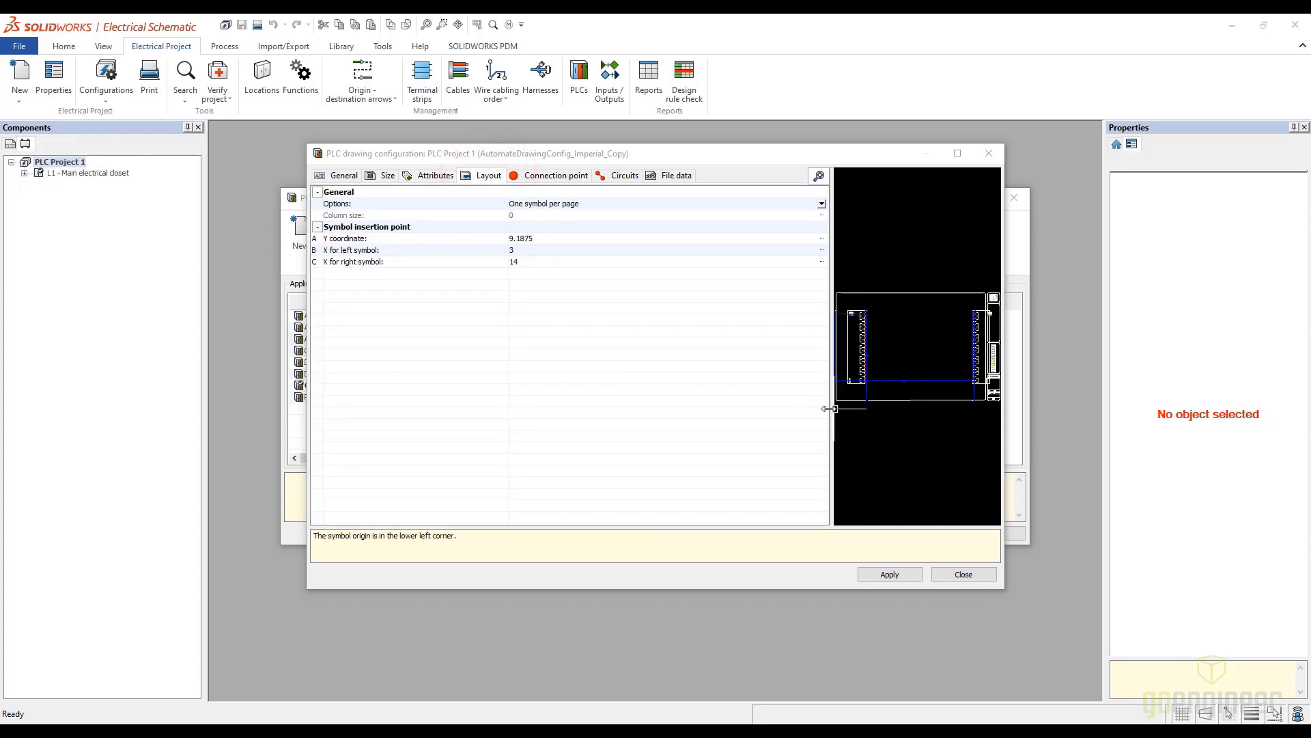
left_click_drag(830, 409, 699, 392)
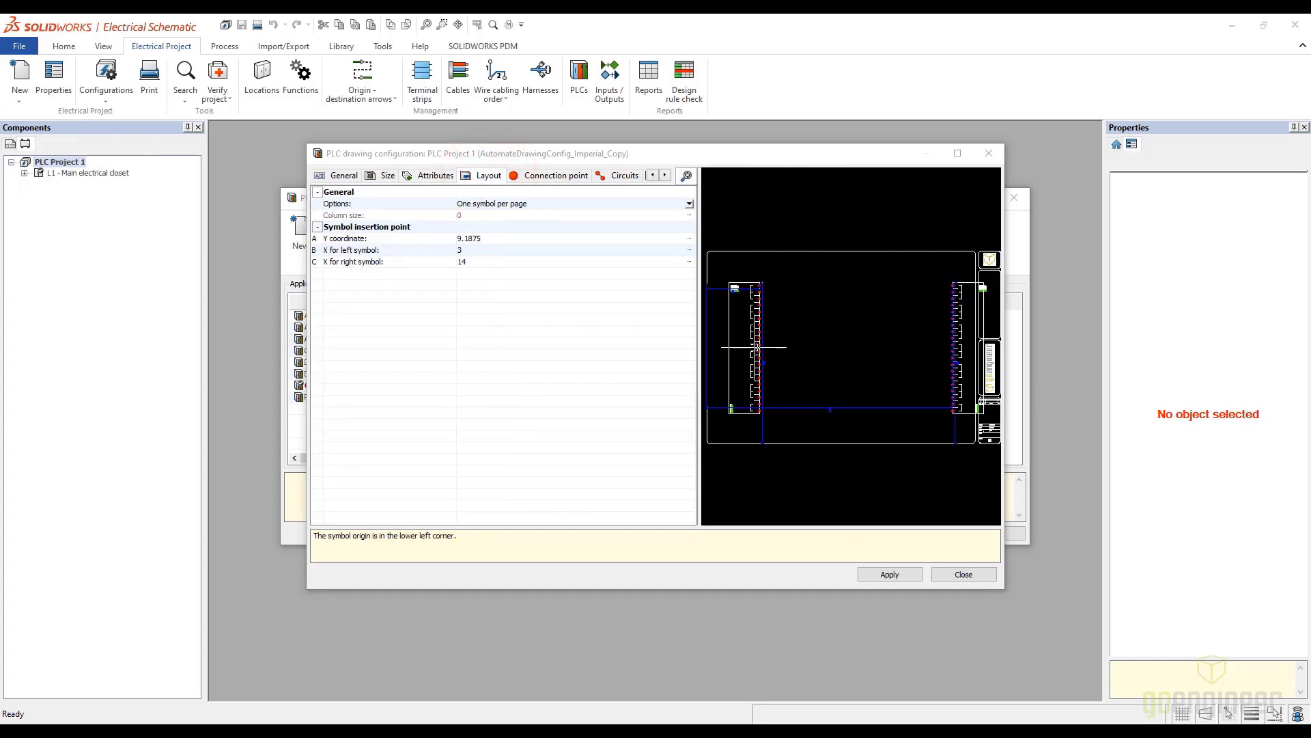
scroll(754, 347, "up", 2)
scroll(754, 346, "down", 3)
middle_click_drag(721, 290, 788, 278)
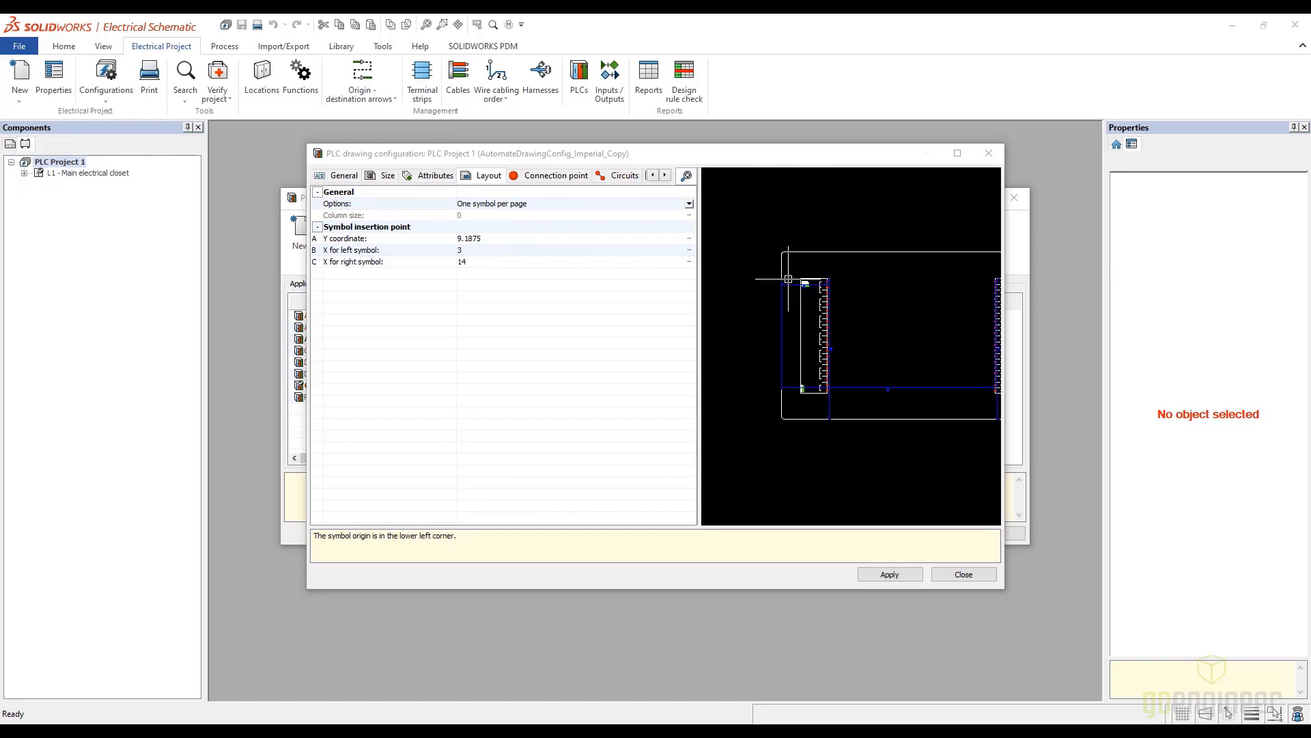
scroll(788, 279, "up", 2)
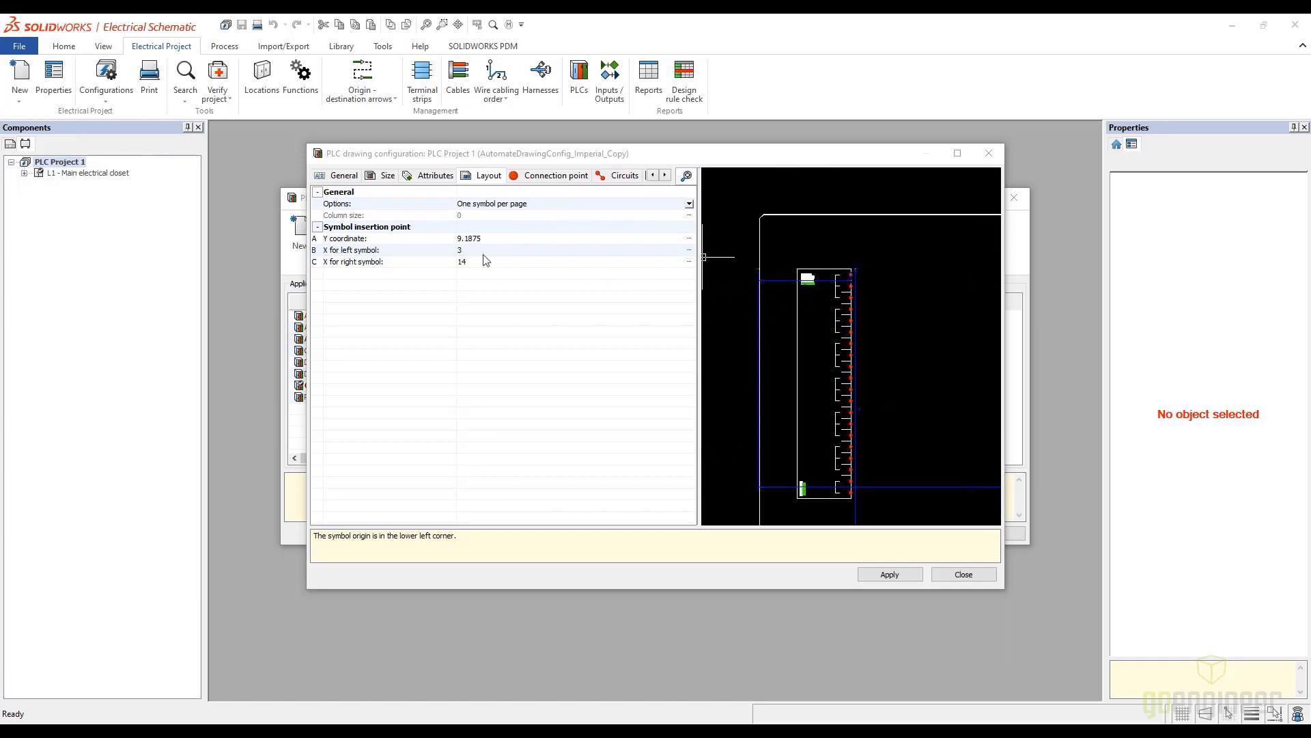
left_click(460, 250)
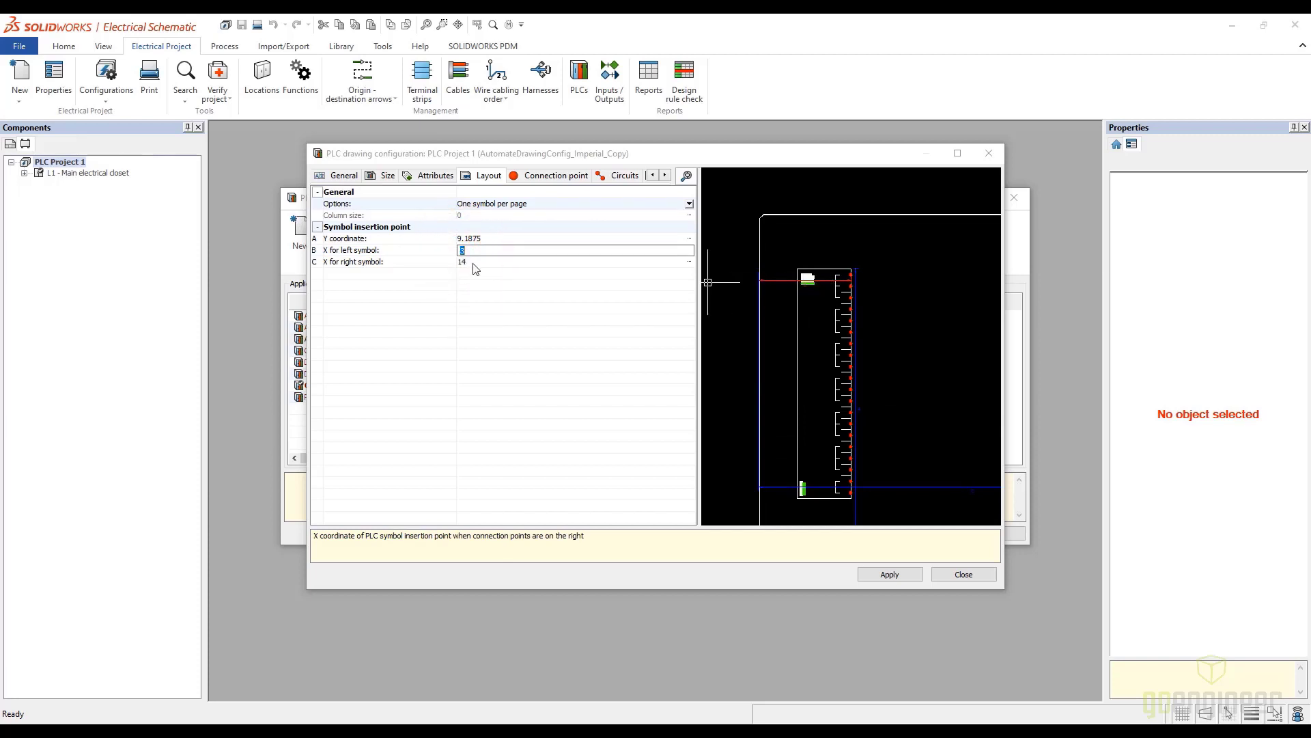
left_click(472, 261)
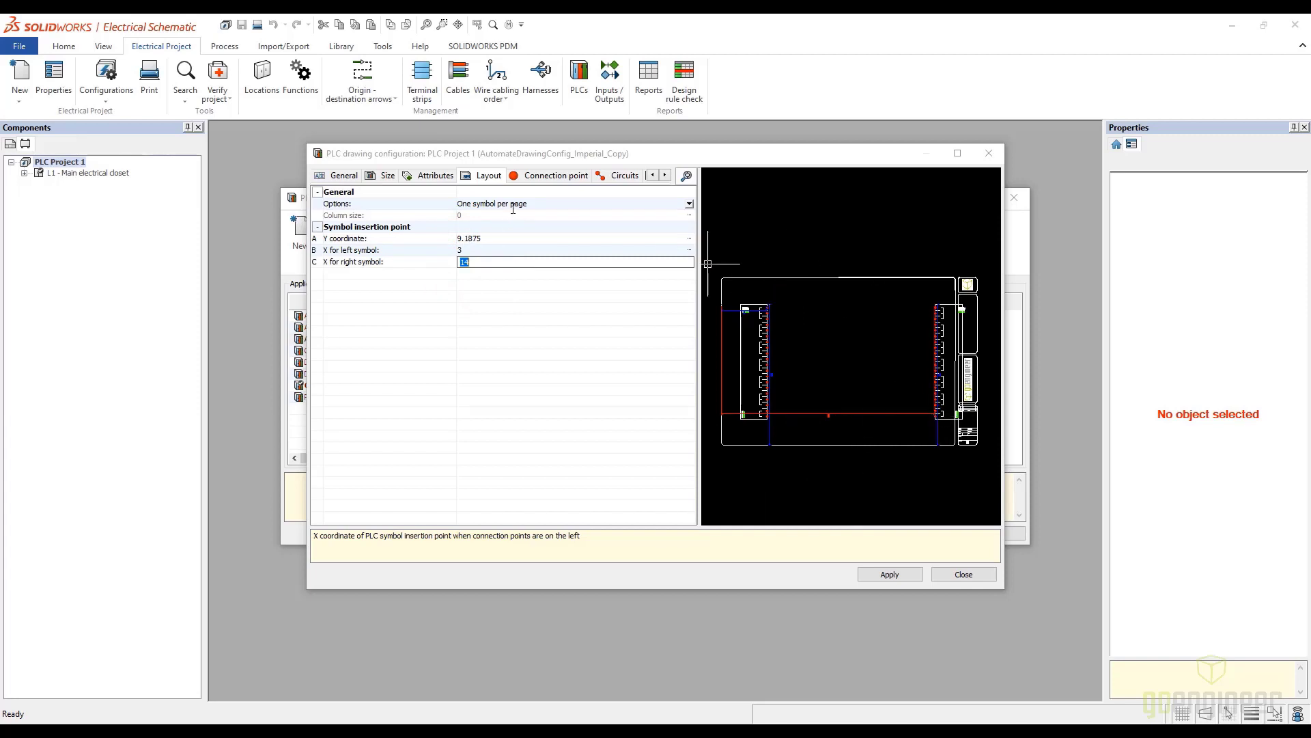
Examine the connection point symbols and the channel symbols and macros for the Analog PLC input and Digital PLC input circuit types
left_click(558, 178)
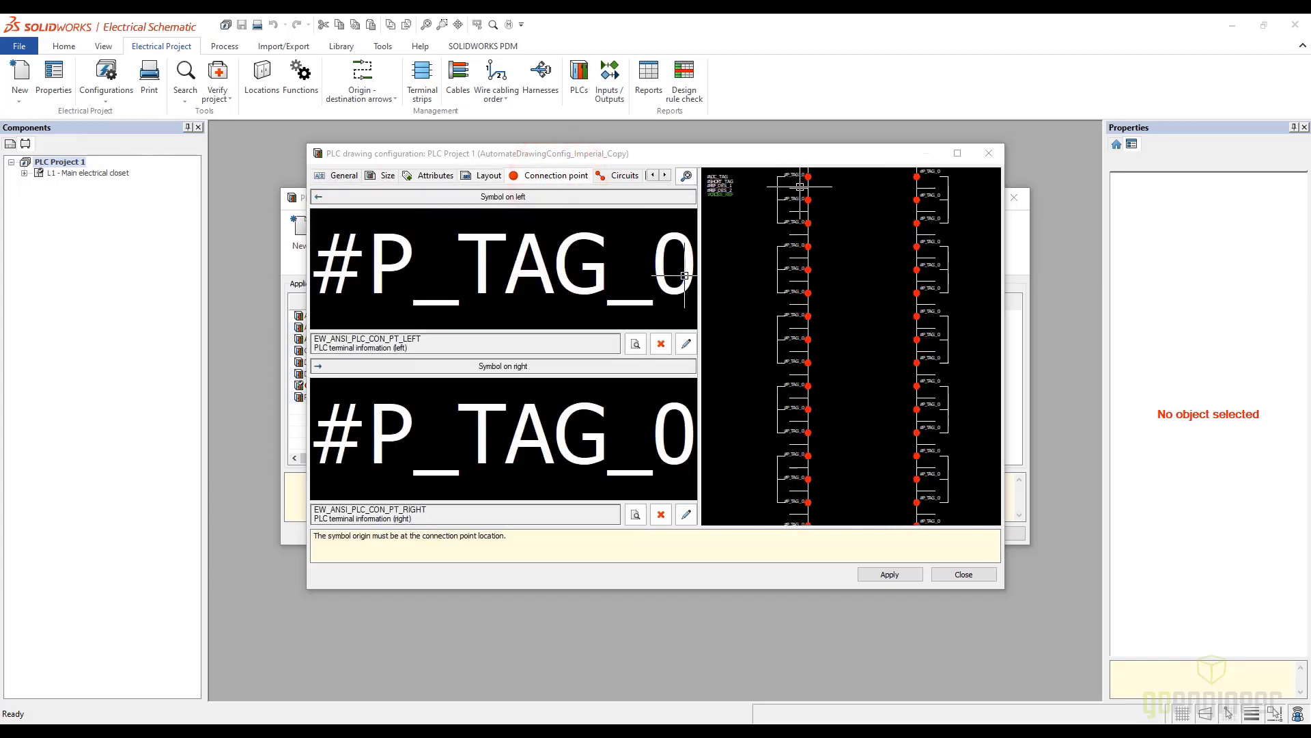
scroll(801, 186, "up", 5)
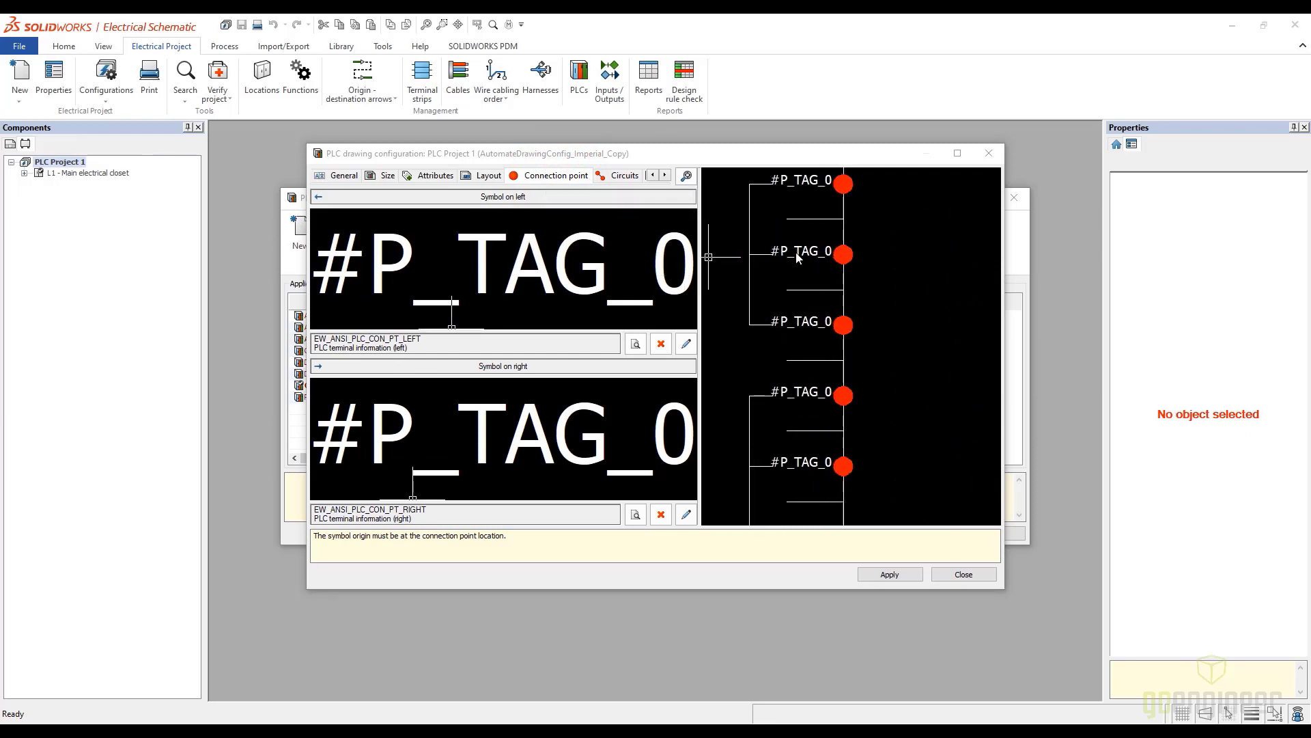
left_click(617, 177)
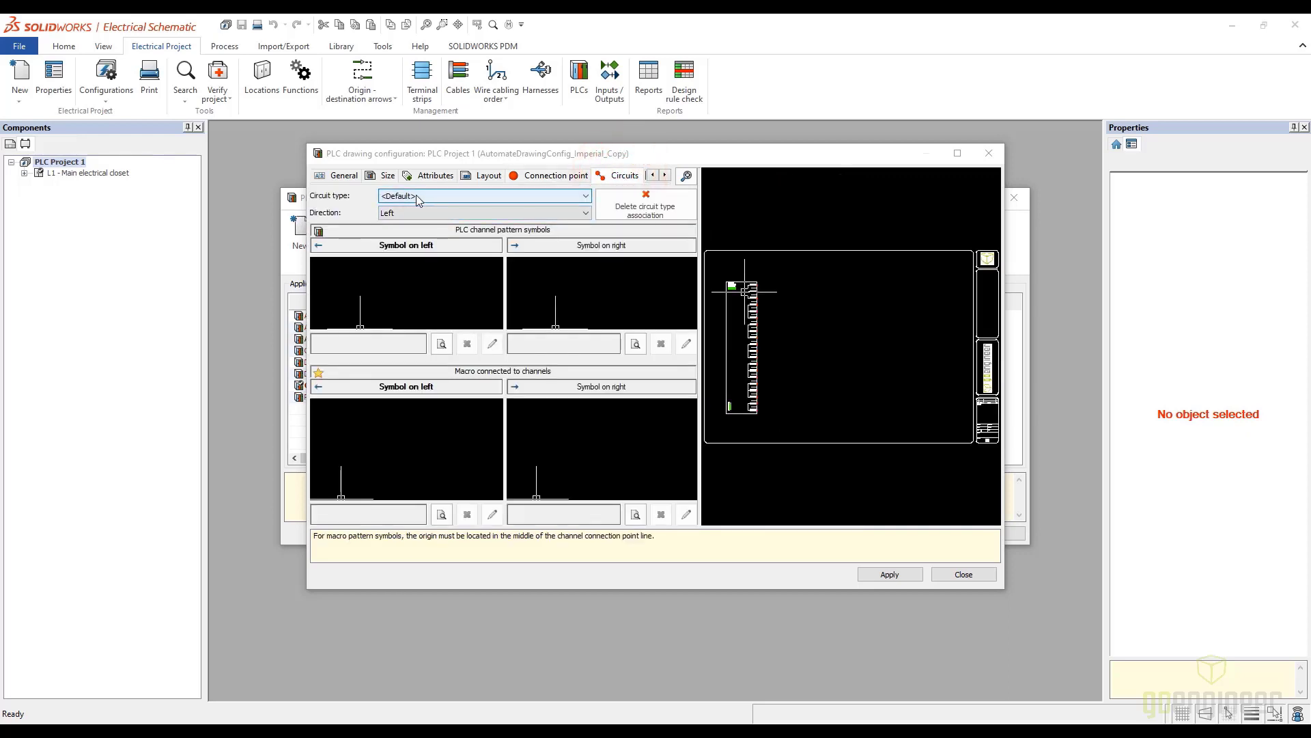
left_click(416, 195)
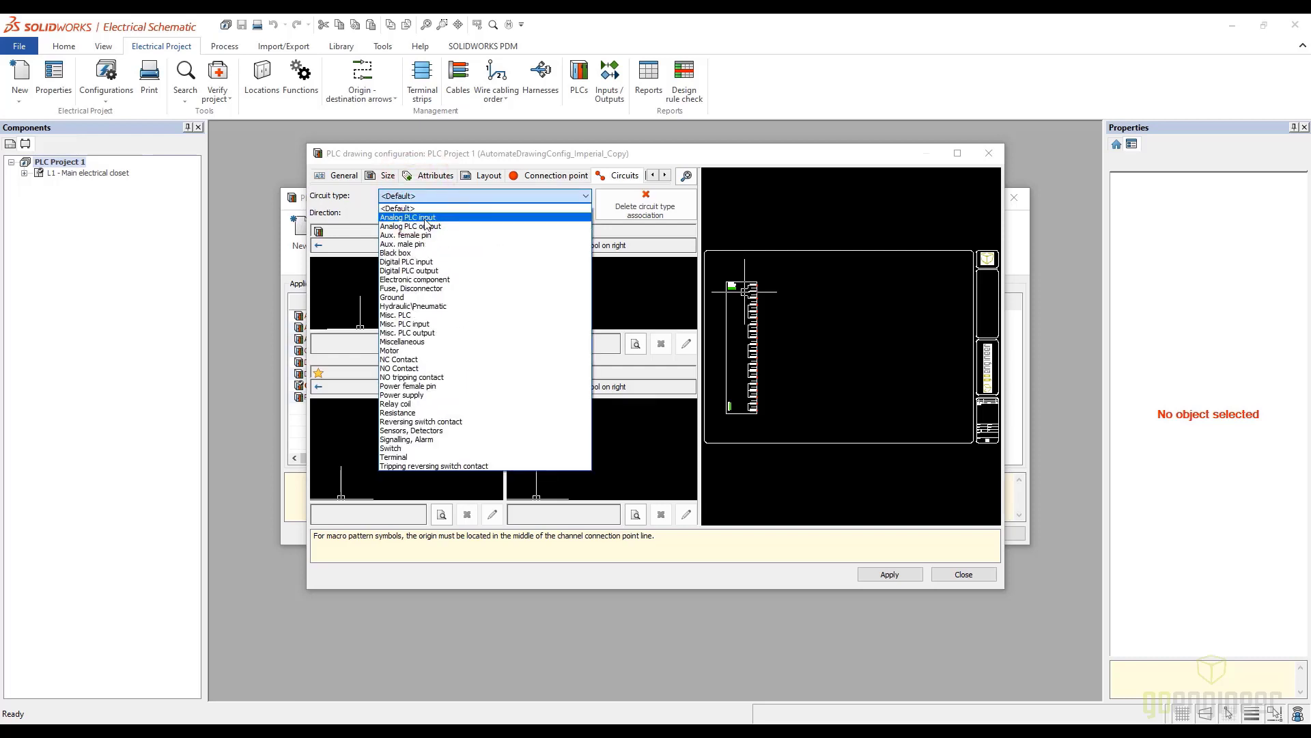
left_click(425, 219)
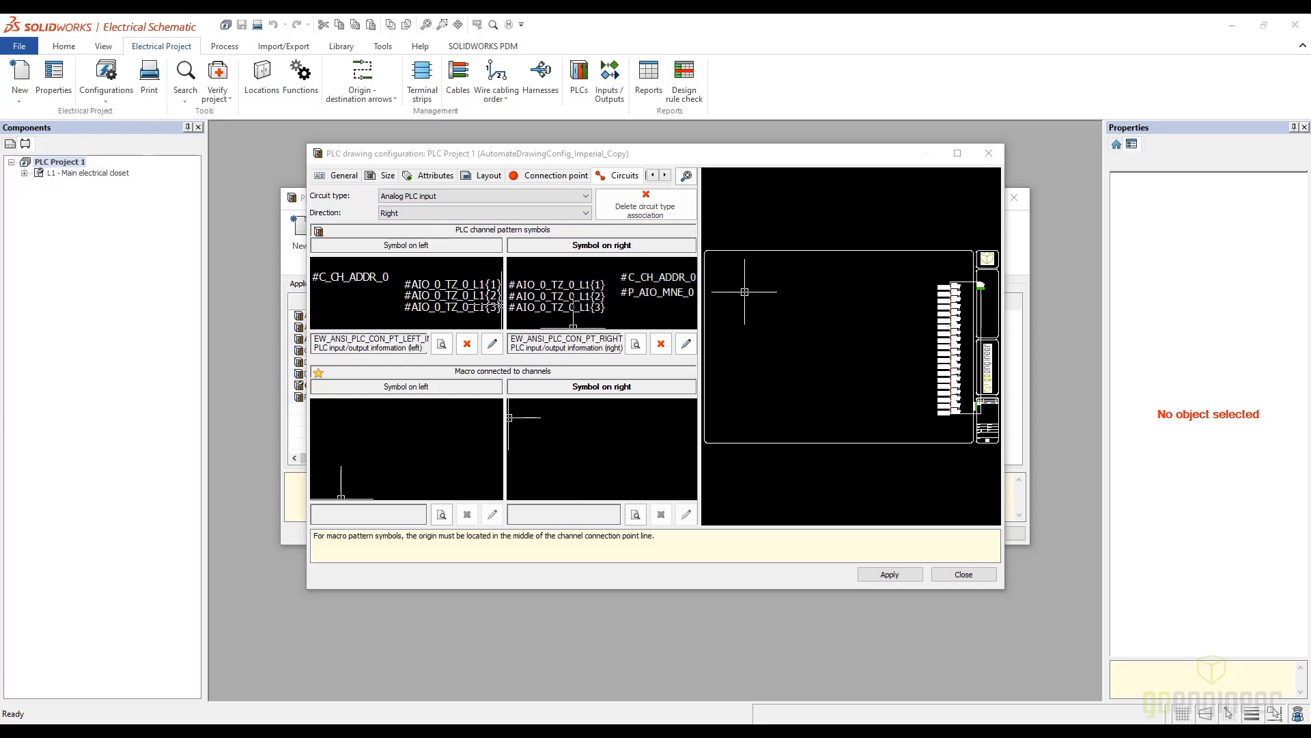
left_click(586, 196)
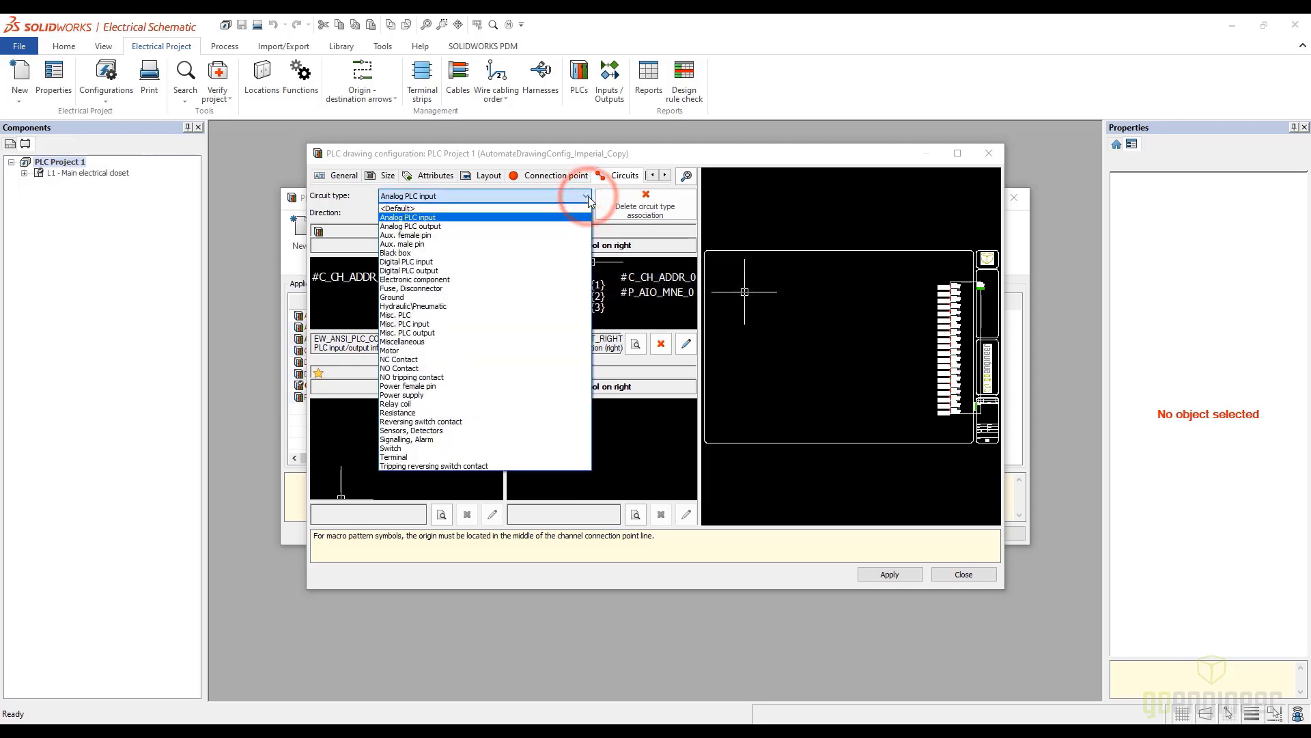
left_click(429, 263)
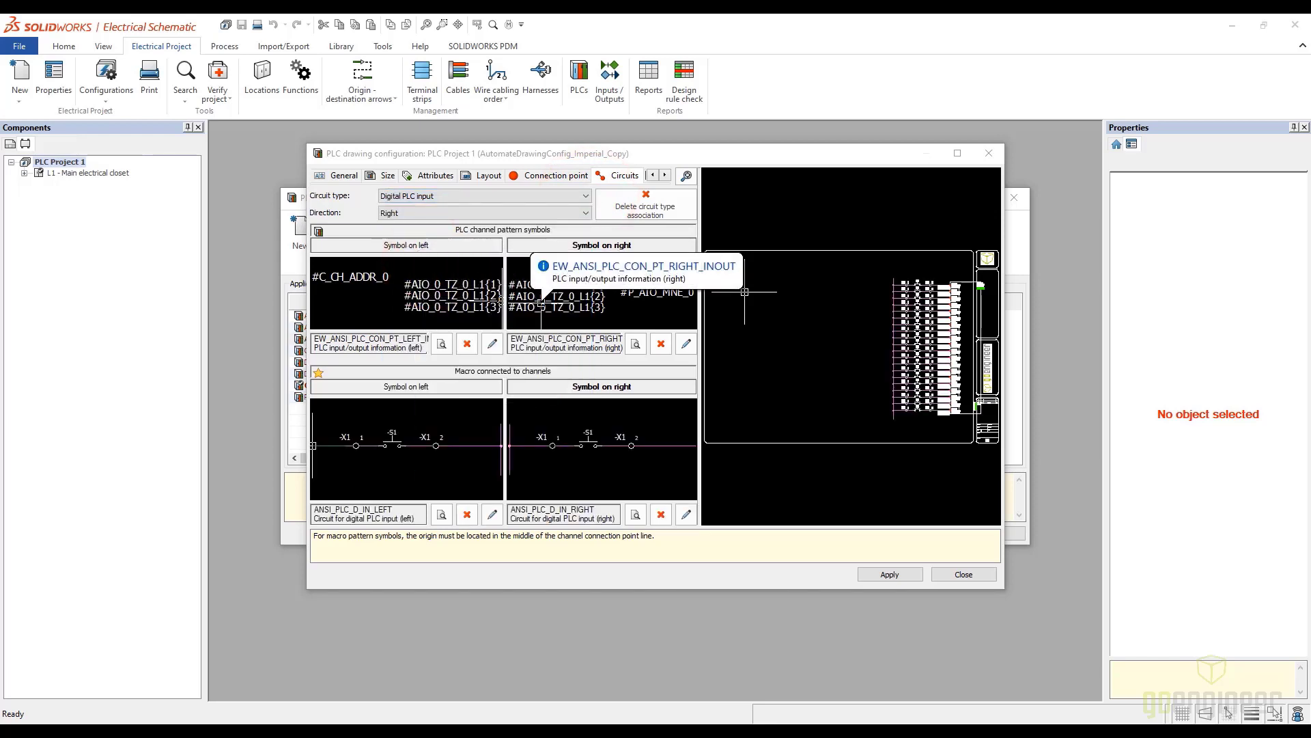
Check the file data settings, apply the Webinar PLC configuration and close the PLC drawing configuration manager
left_click(666, 176)
left_click(624, 175)
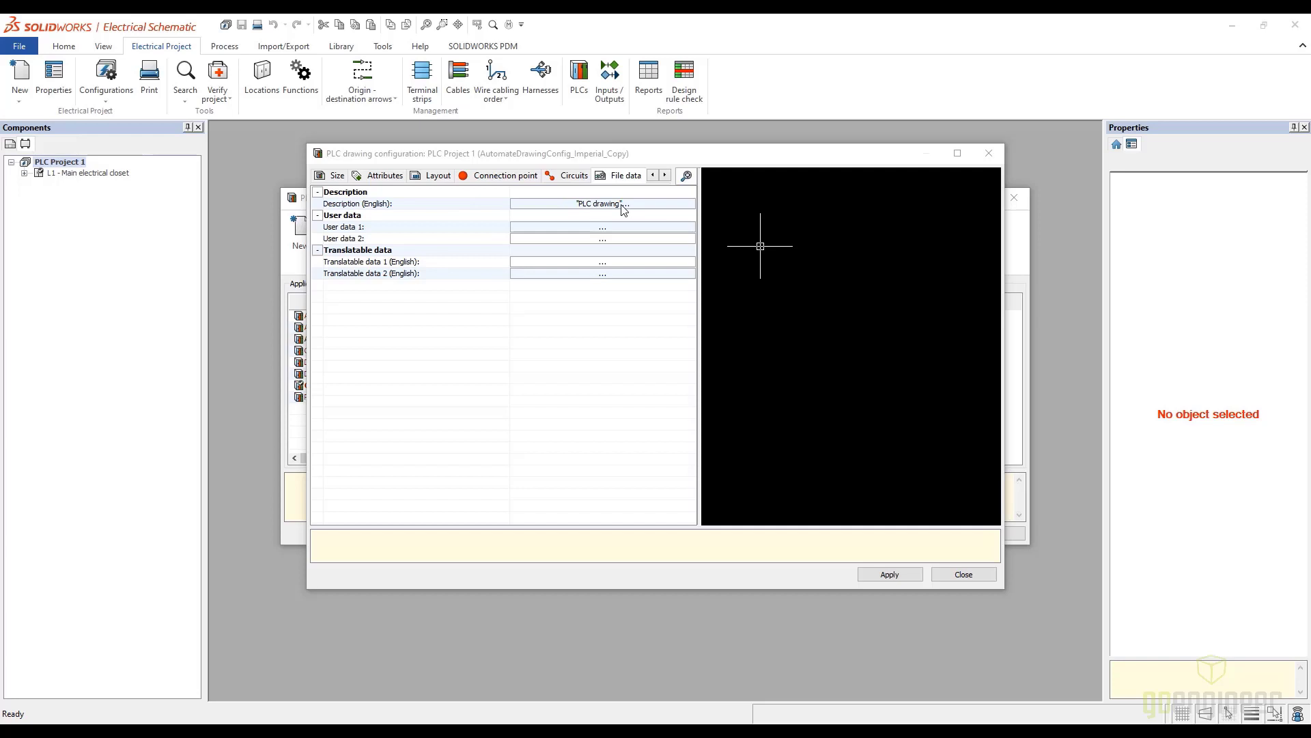
left_click(890, 576)
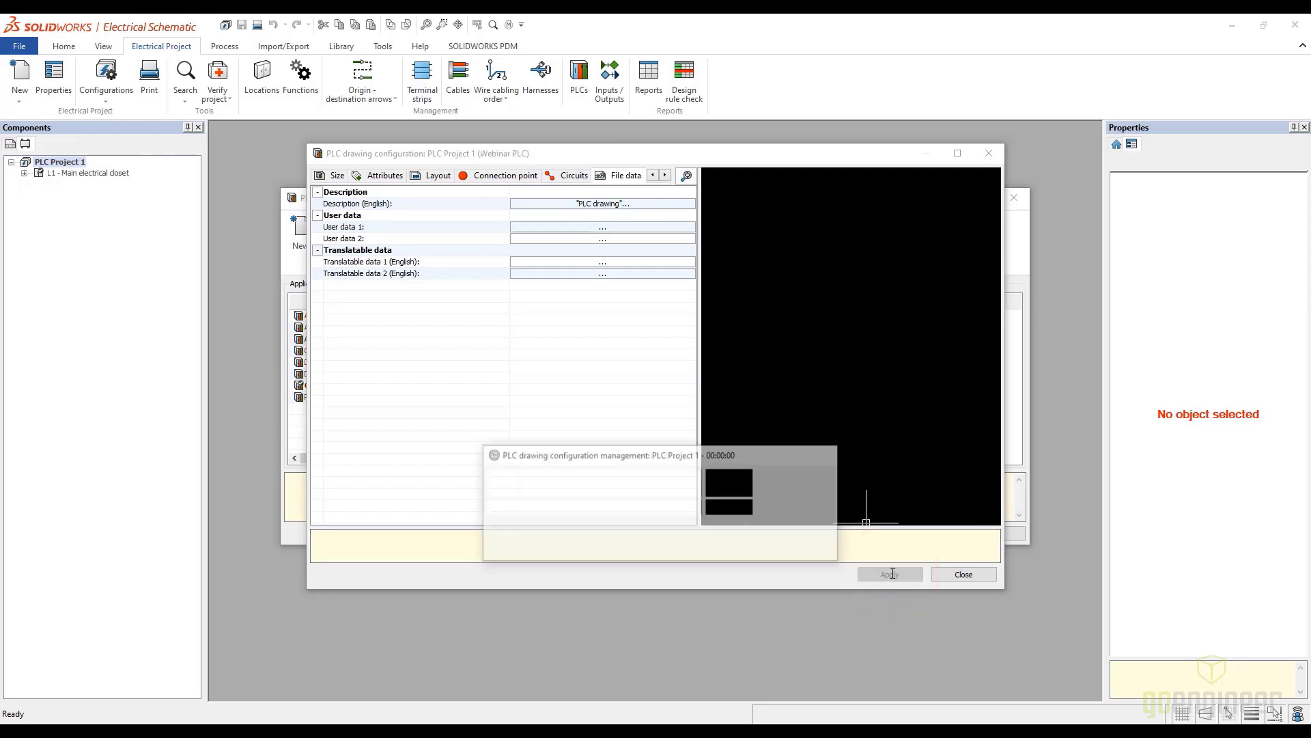
left_click(951, 575)
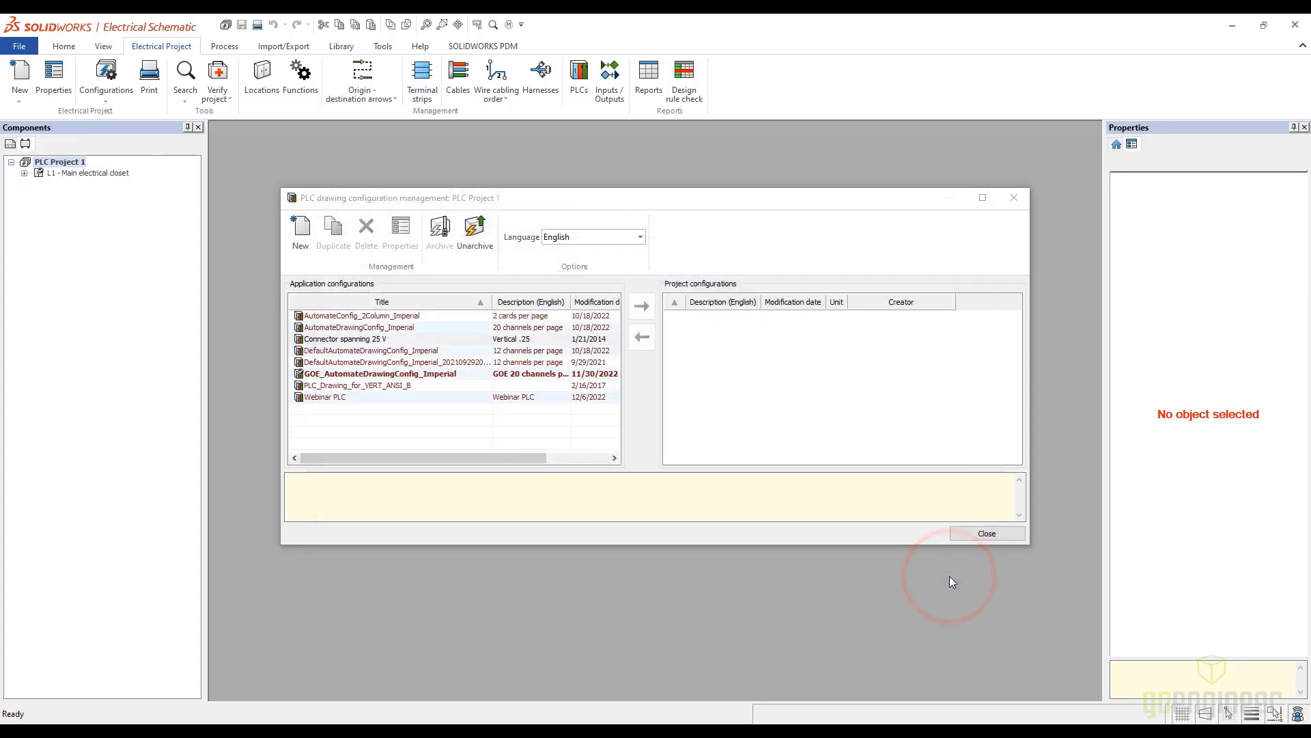
left_click(986, 534)
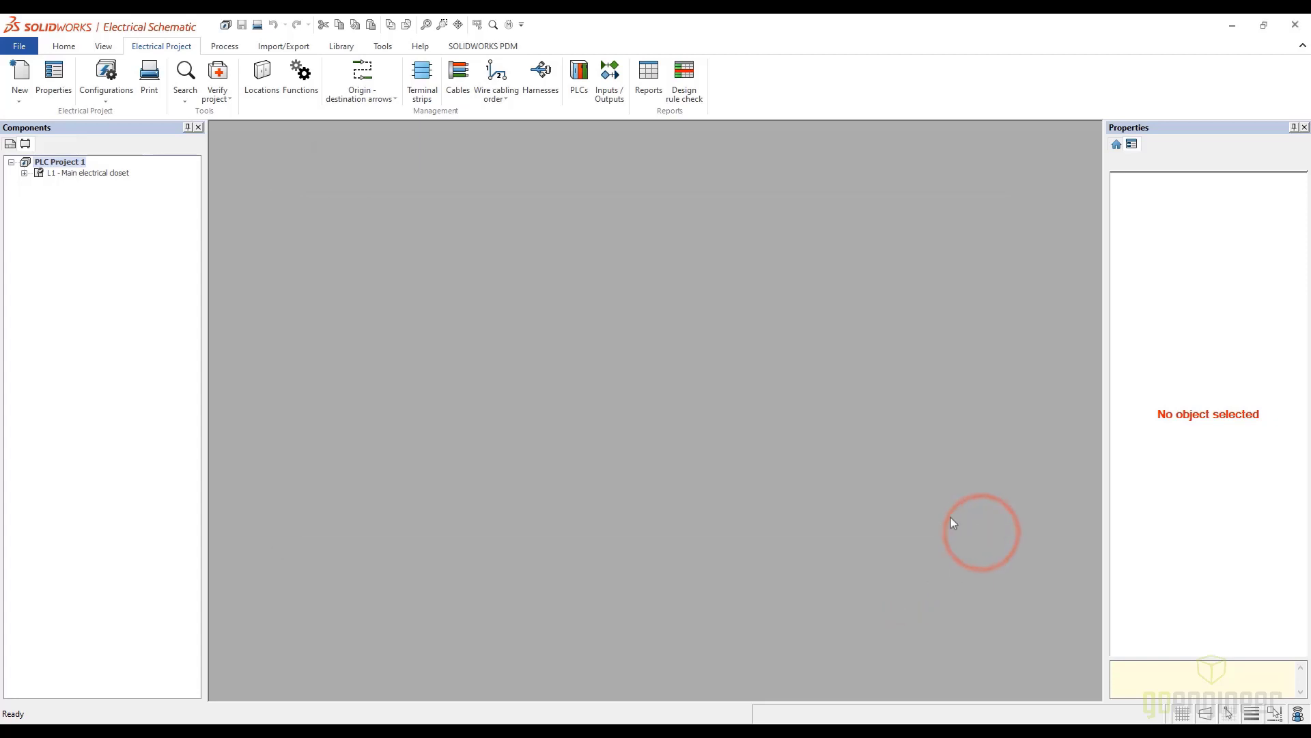
Set the project's default PLC drawing configuration to Webinar PLC and check the title blocks assigned to the drawing types
left_click(106, 100)
left_click(114, 113)
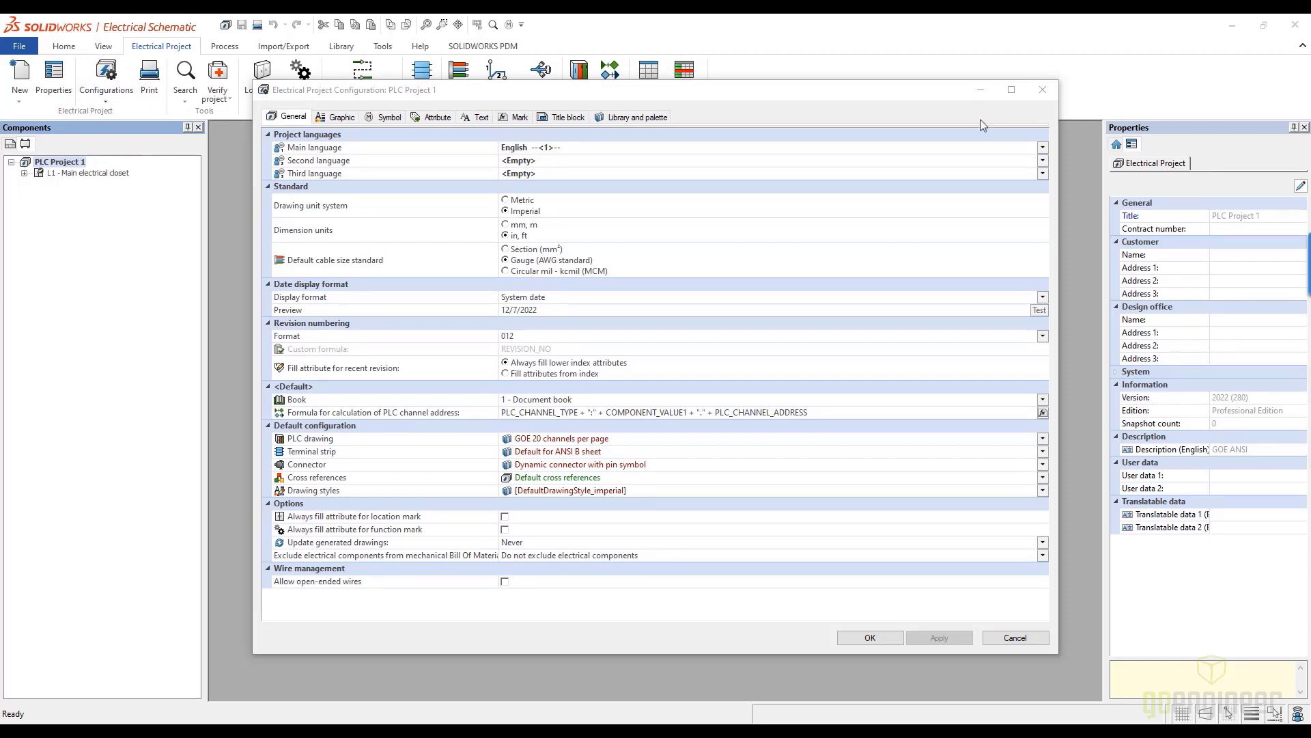
left_click(537, 439)
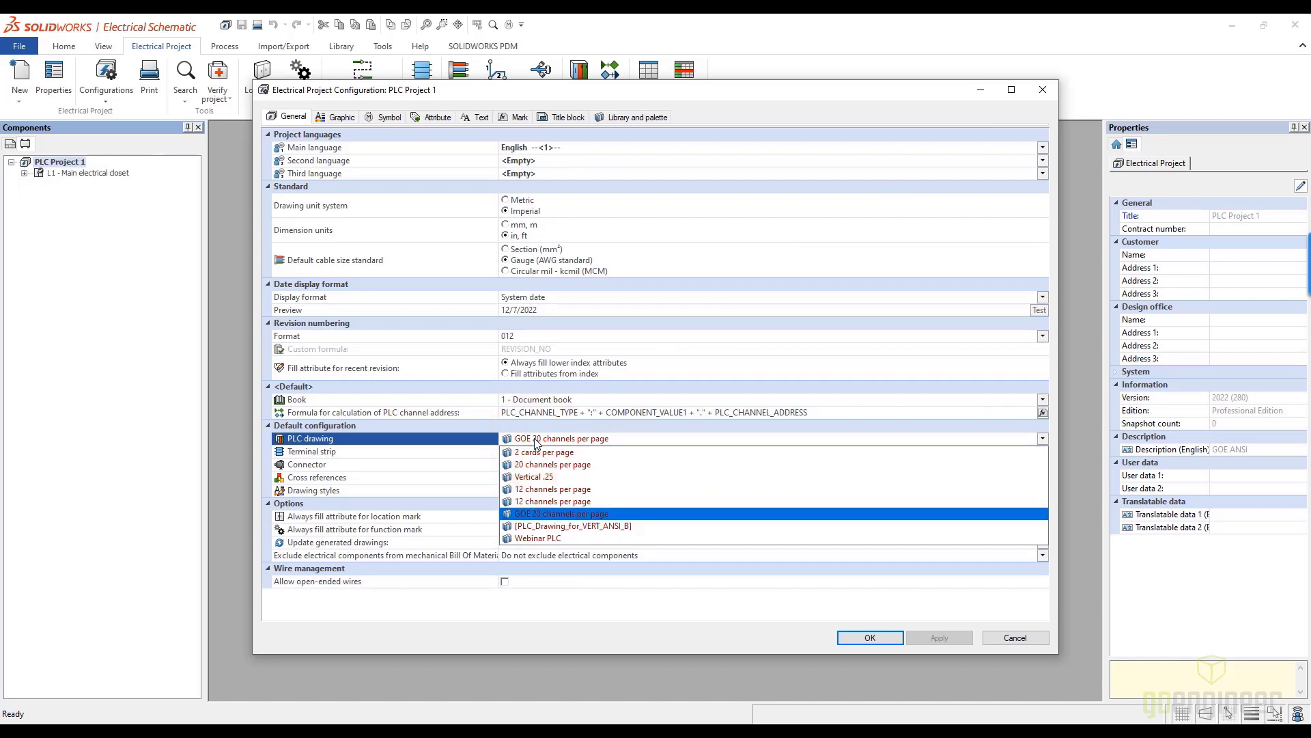
left_click(537, 537)
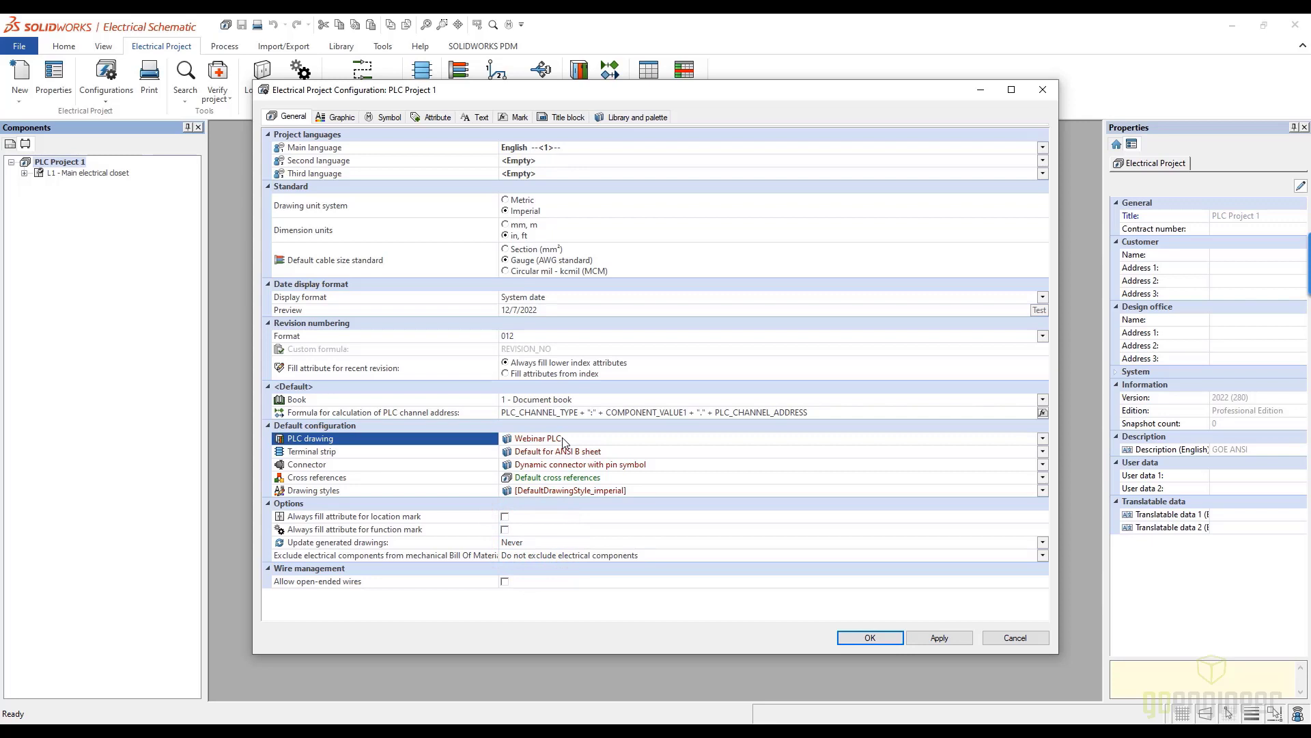
left_click(571, 116)
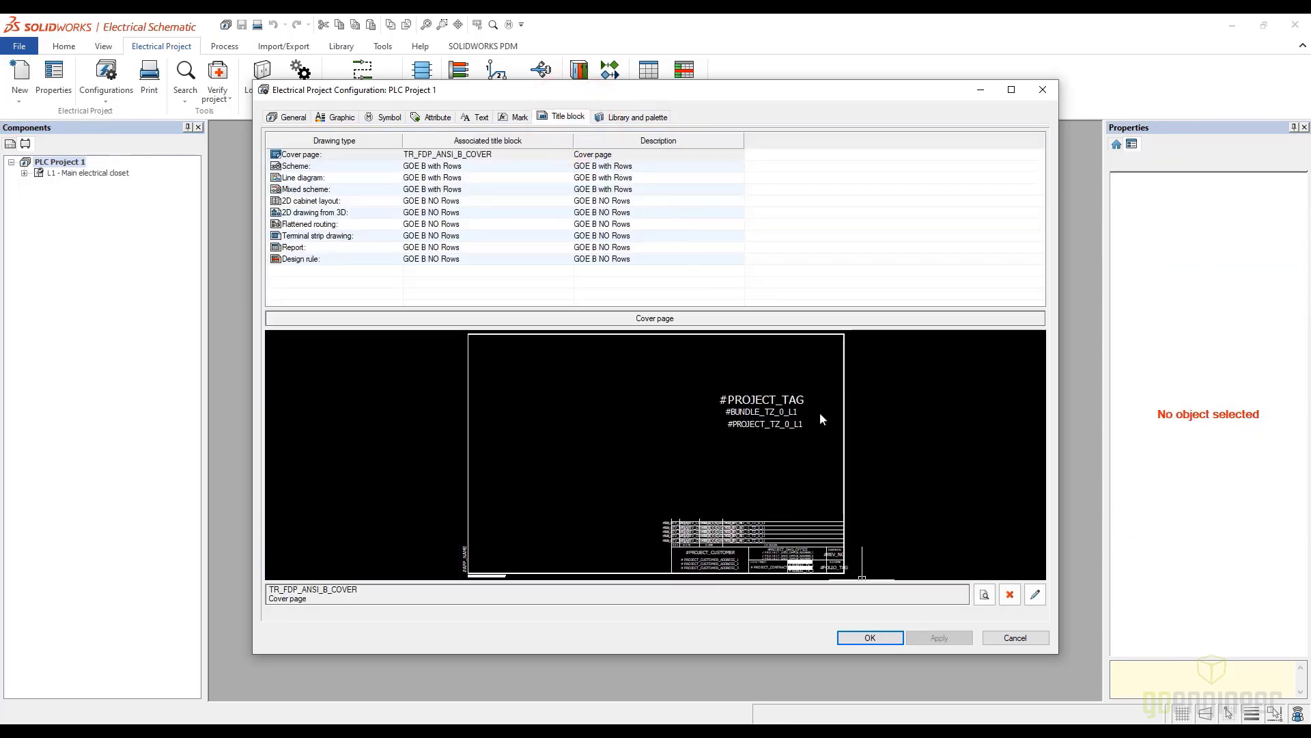
left_click(1011, 642)
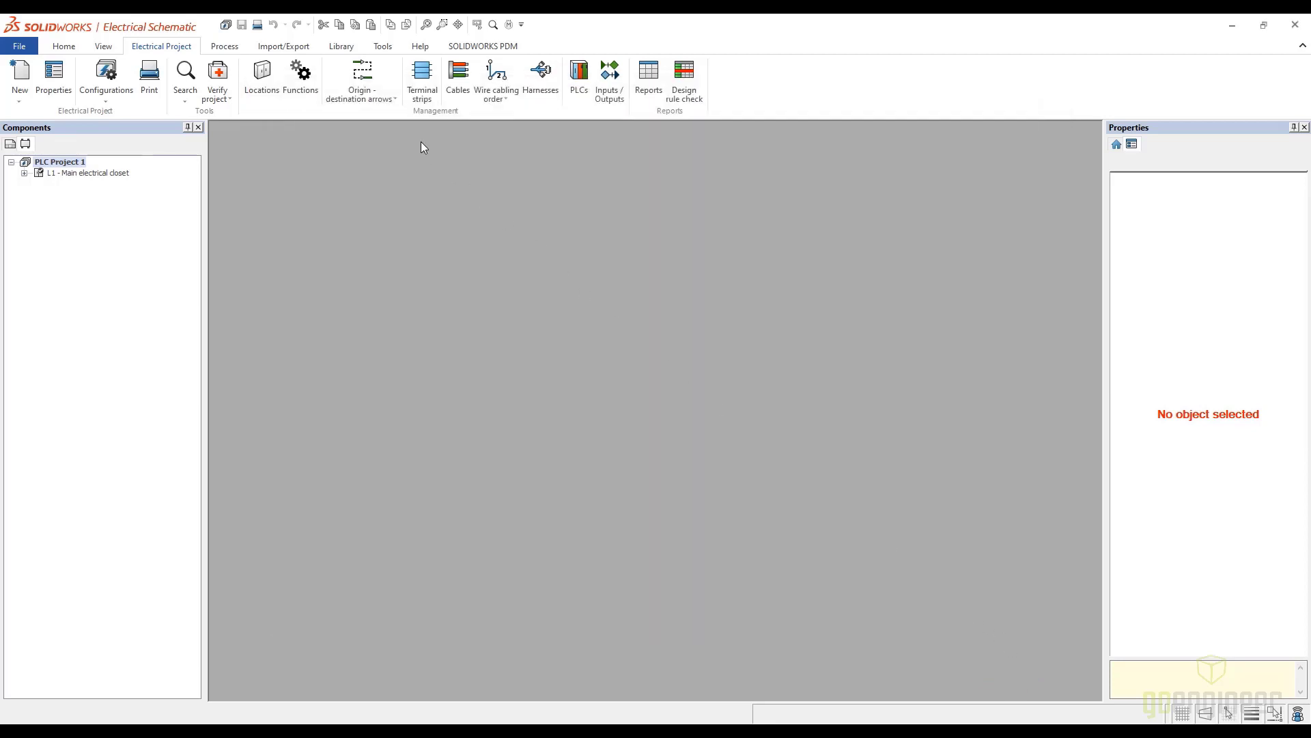
Show the project's document pages, then open the PLC manager and expand the main PLC, its rack and the secondary PLC
left_click(10, 143)
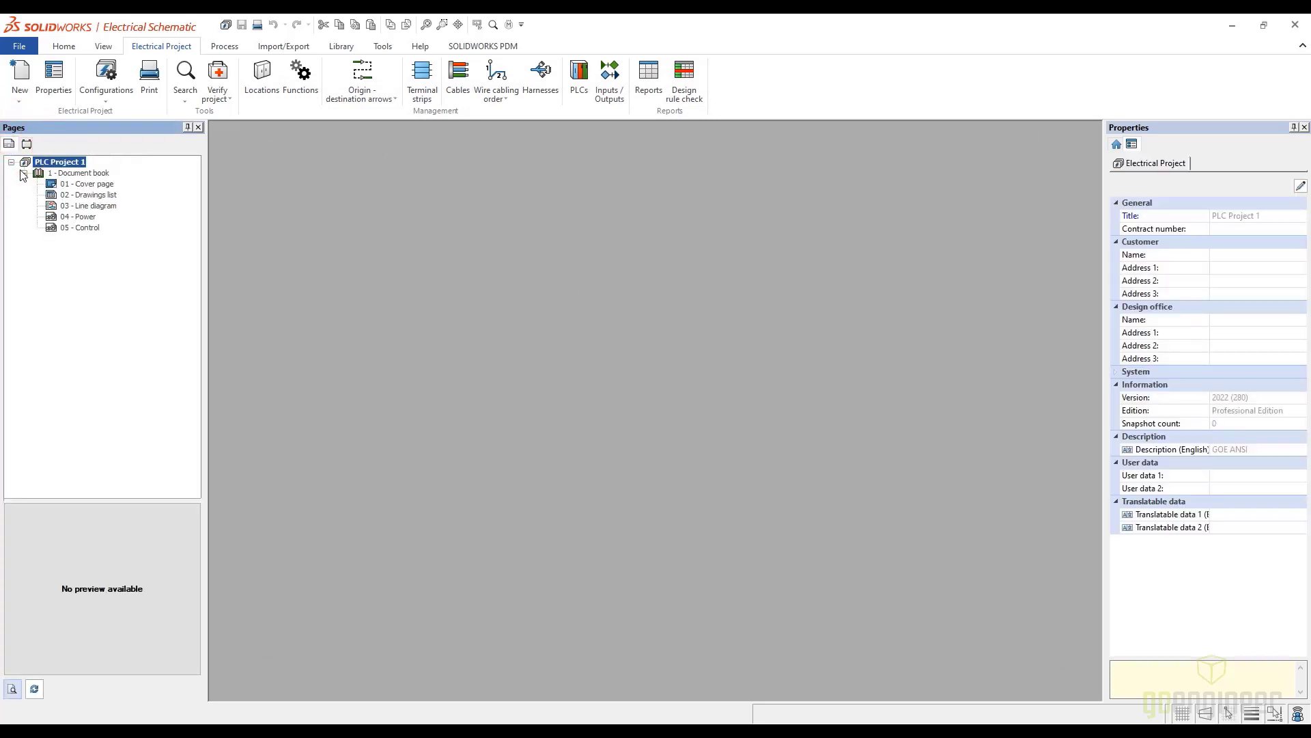
left_click(575, 87)
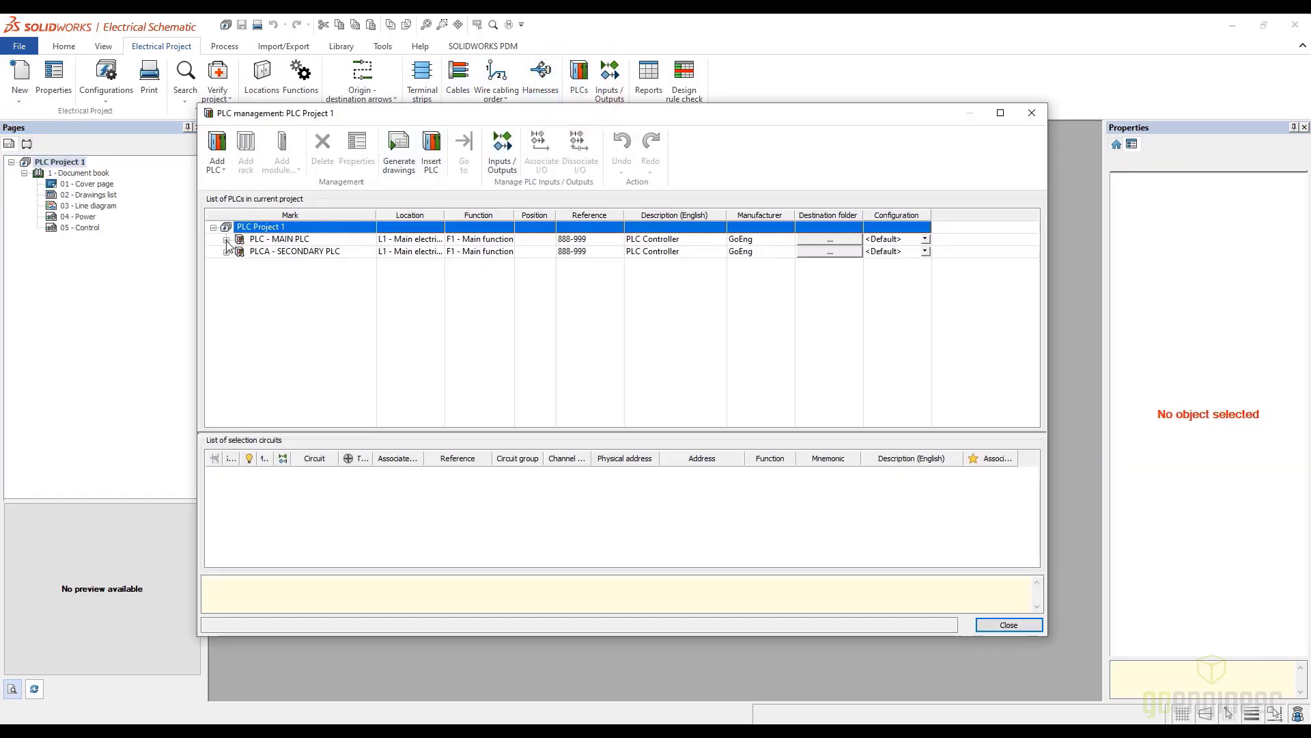
left_click(226, 239)
left_click(226, 263)
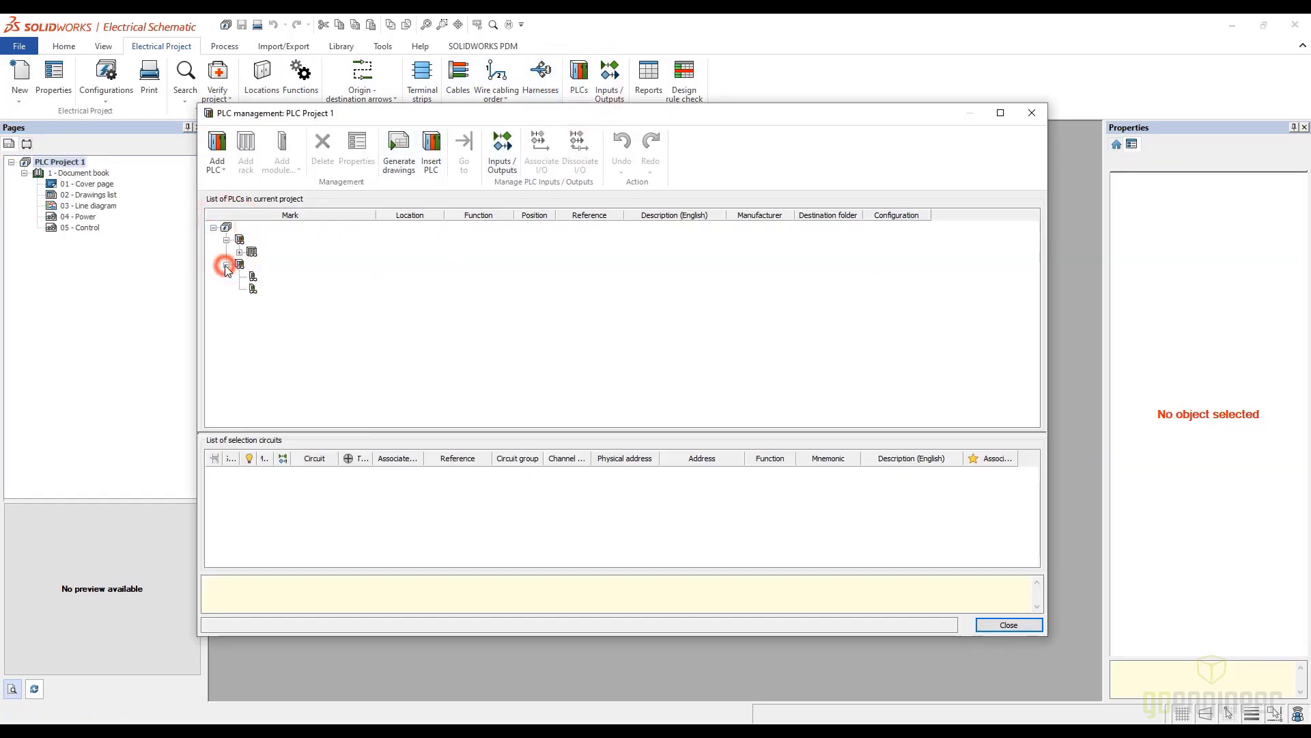
left_click(239, 252)
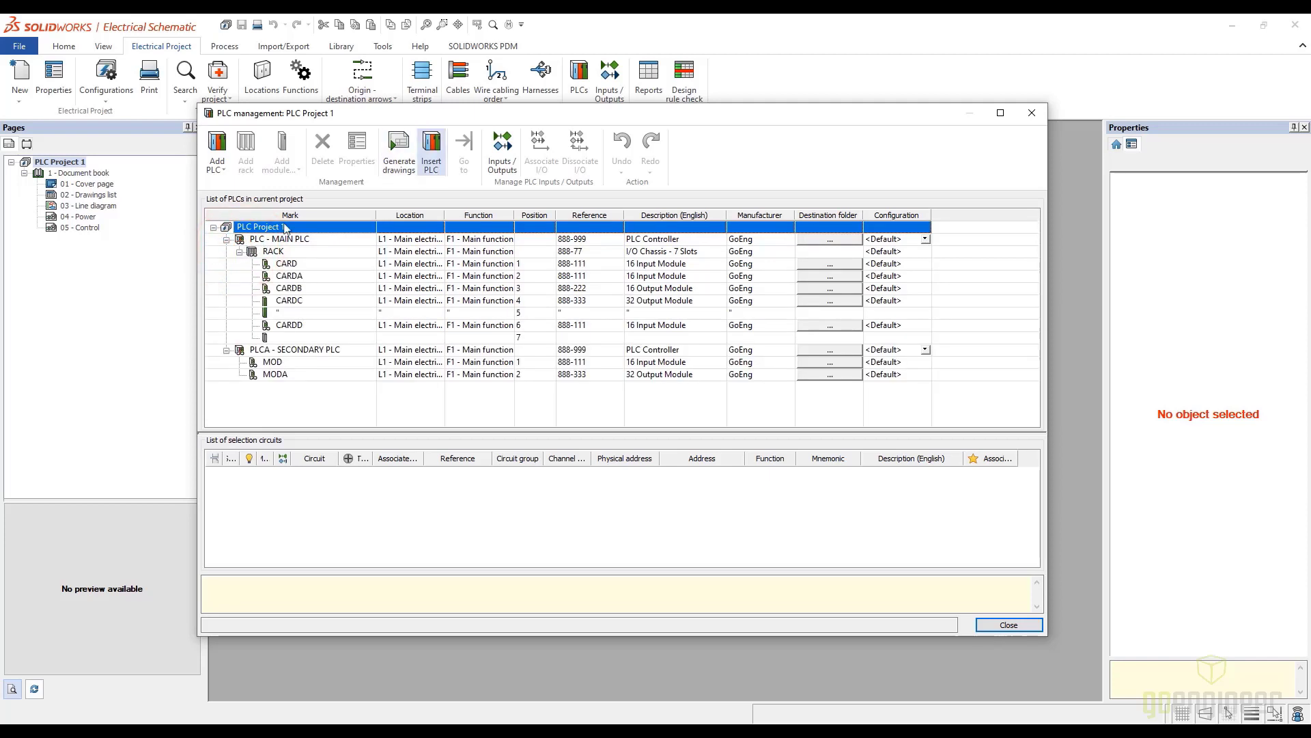
Generate the drawings for all PLCs in PLC Project 1 into the book 1 - Document book and close the PLC manager
left_click(400, 155)
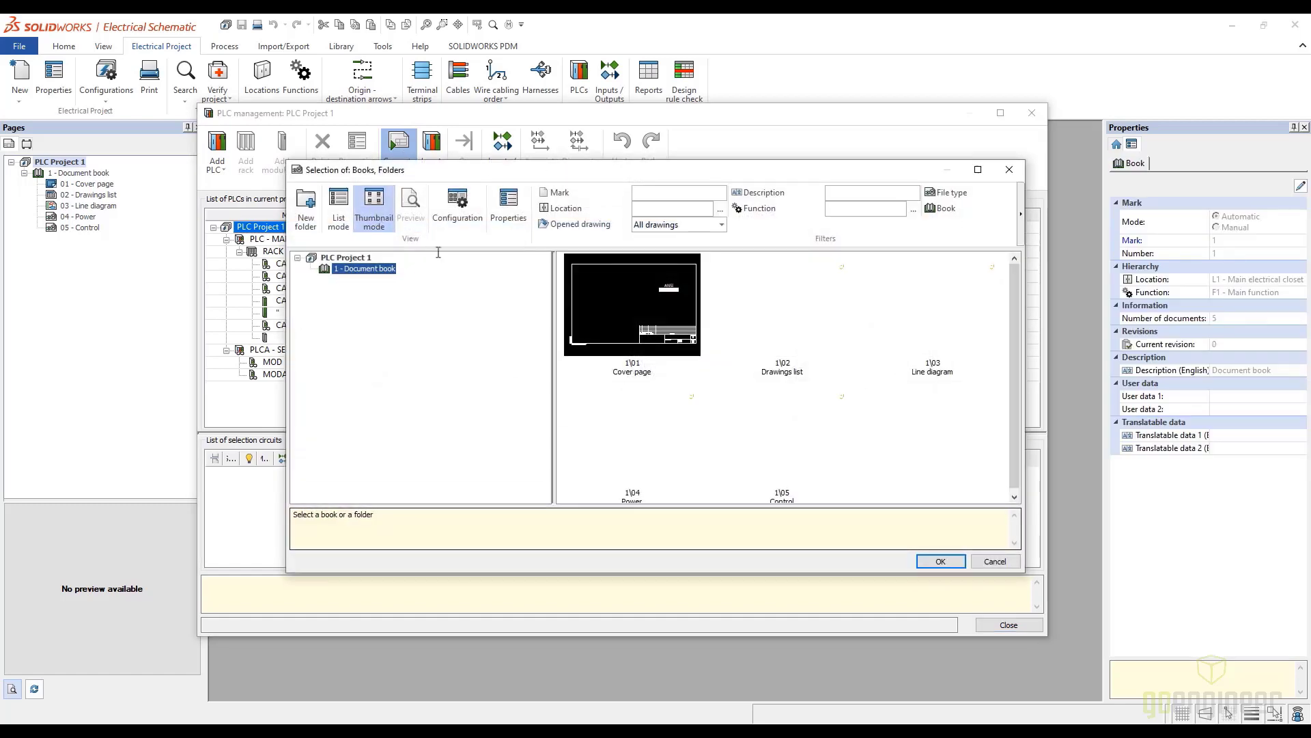
left_click(941, 561)
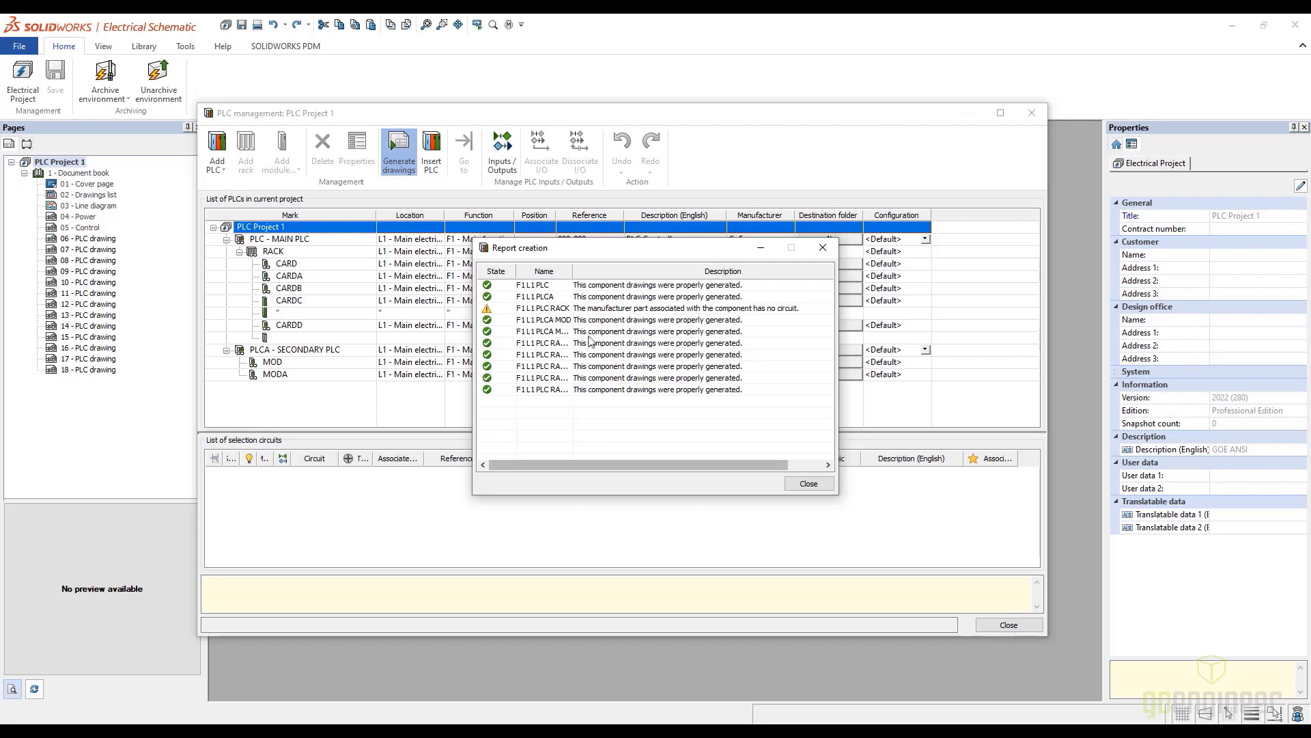
left_click(808, 484)
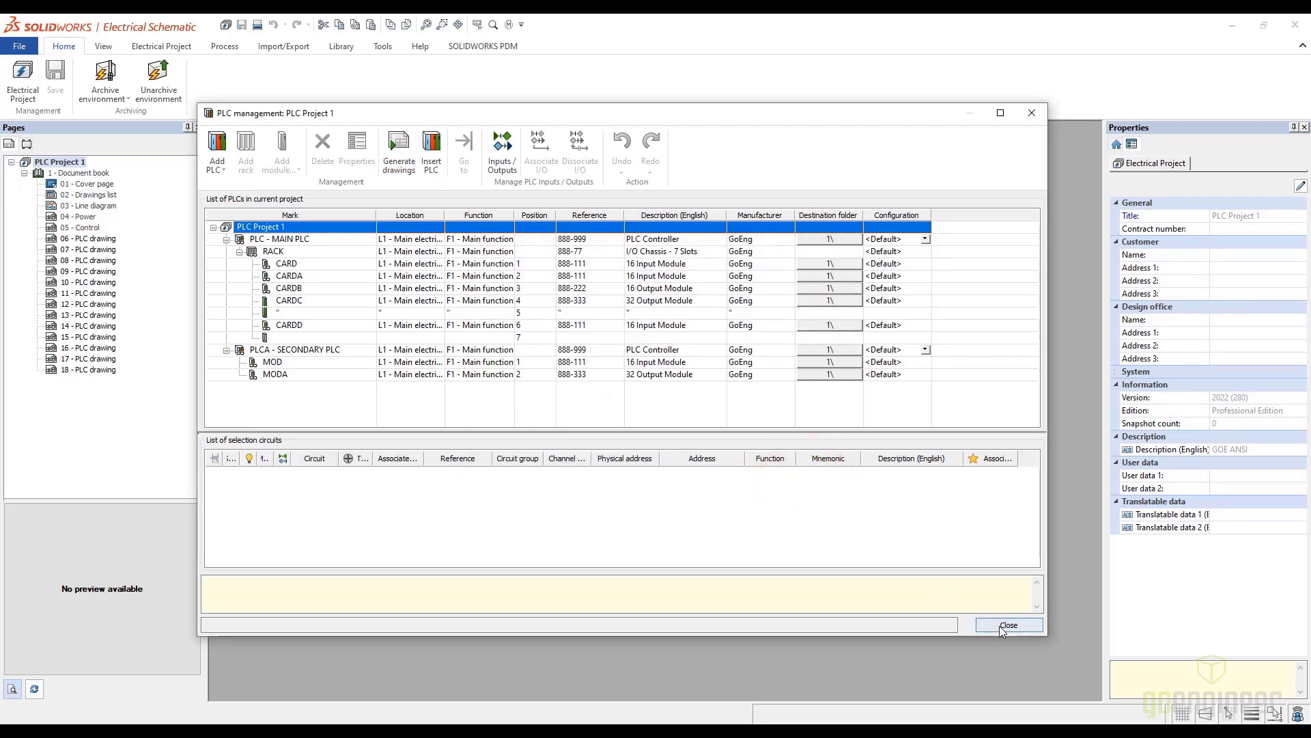
left_click(999, 625)
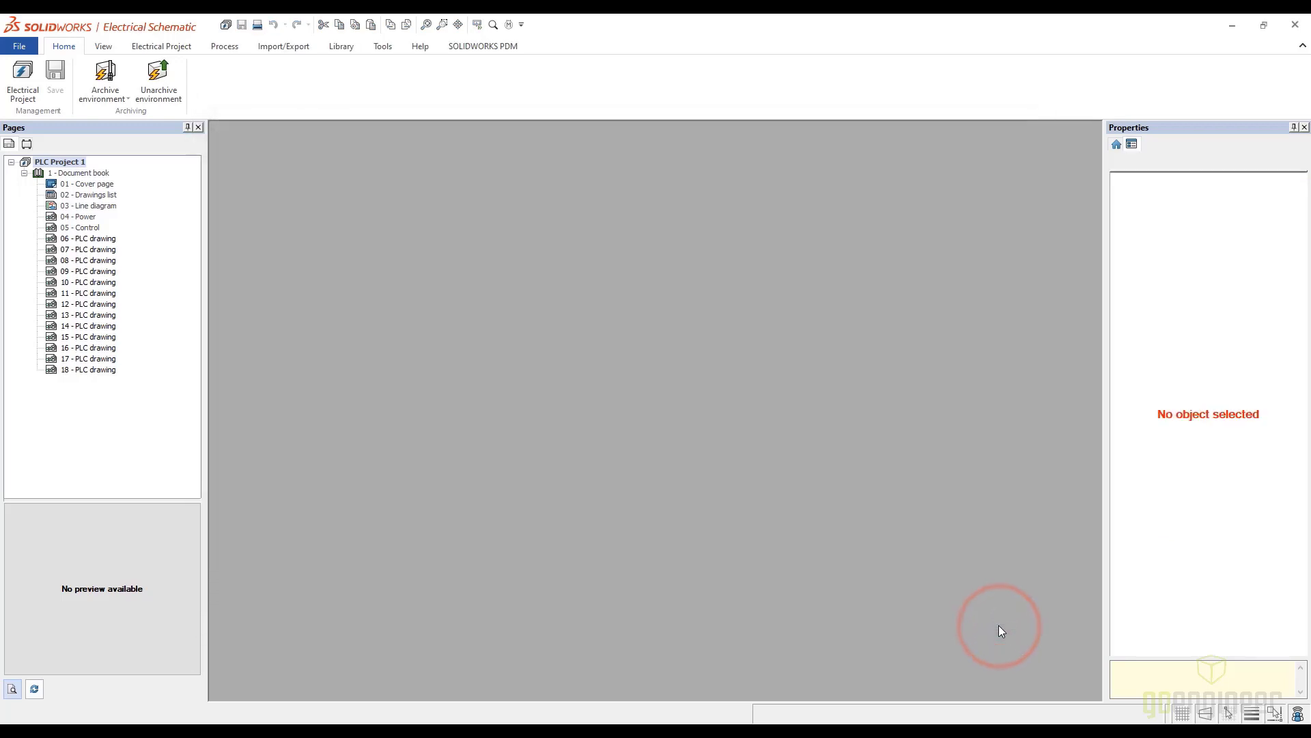
Open the 06 - PLC drawing and examine the main PLC's identification, input and output channels, and the cross reference below the symbol
left_click(87, 238)
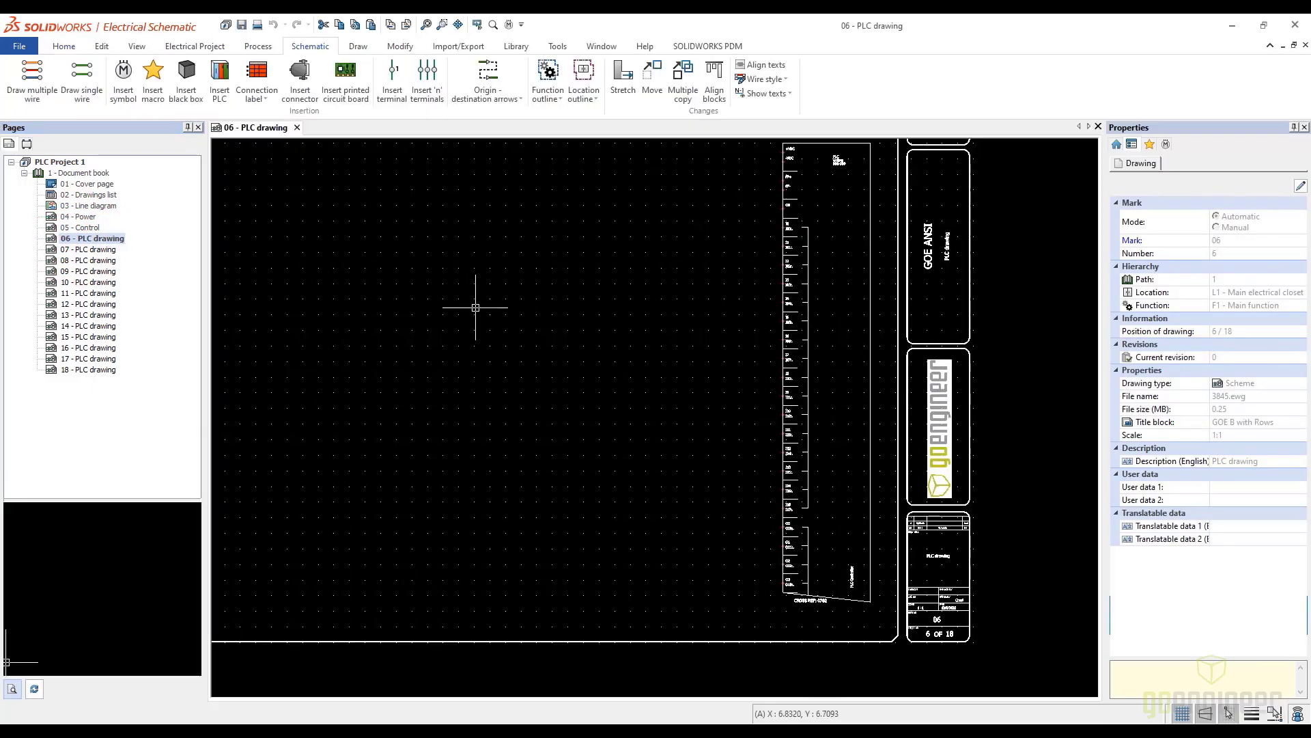
scroll(771, 263, "up", 5)
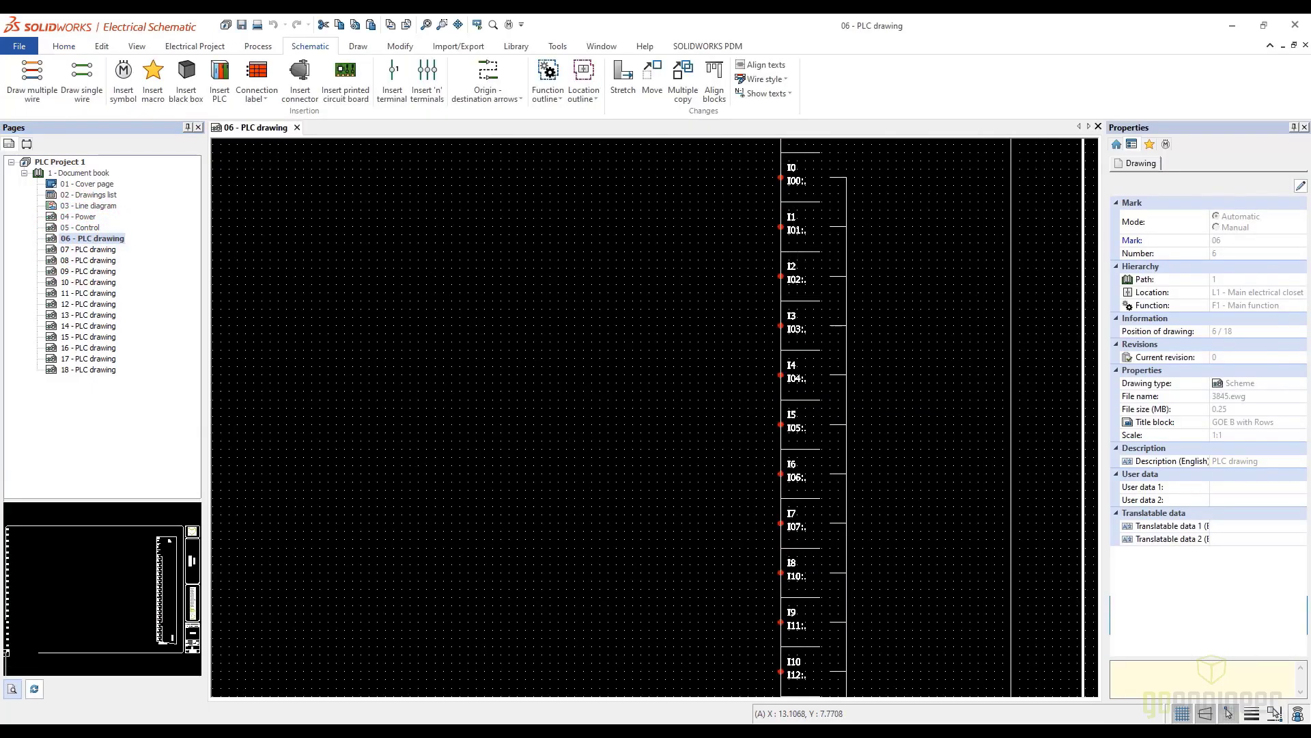
scroll(785, 234, "up", 1)
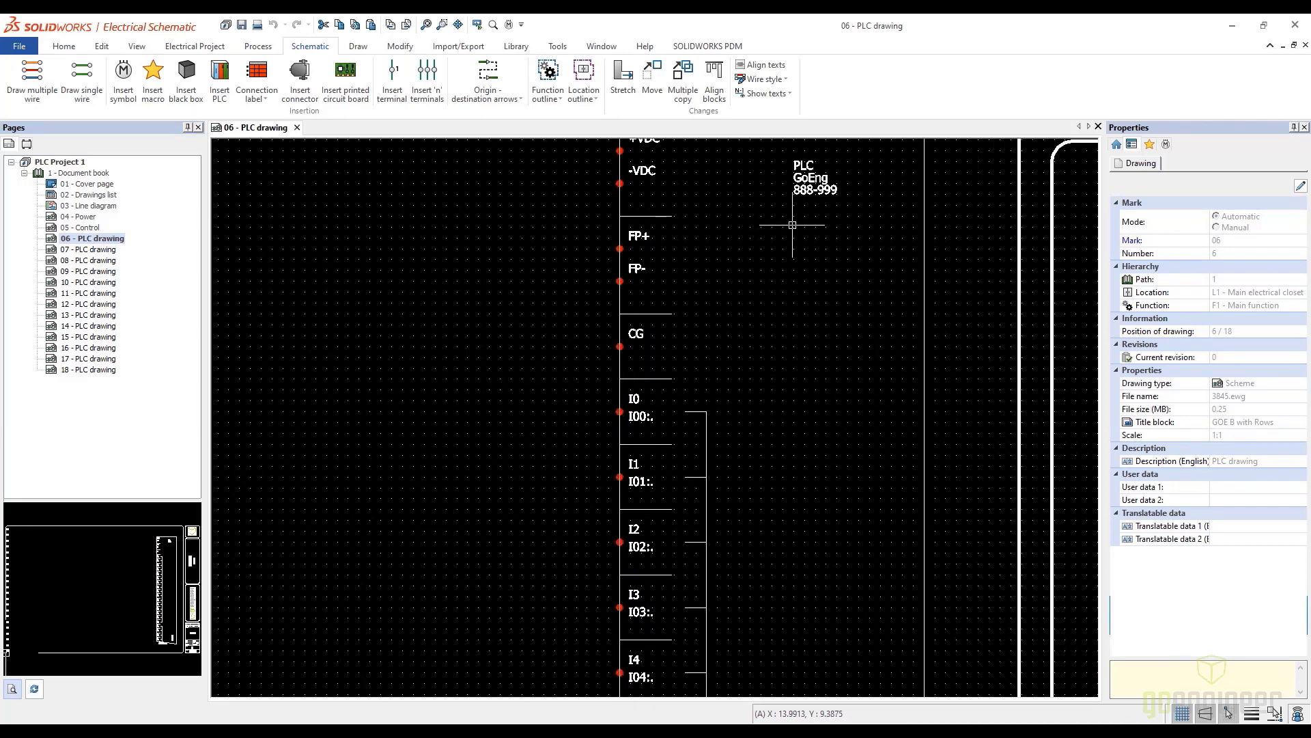
scroll(793, 223, "down", 1)
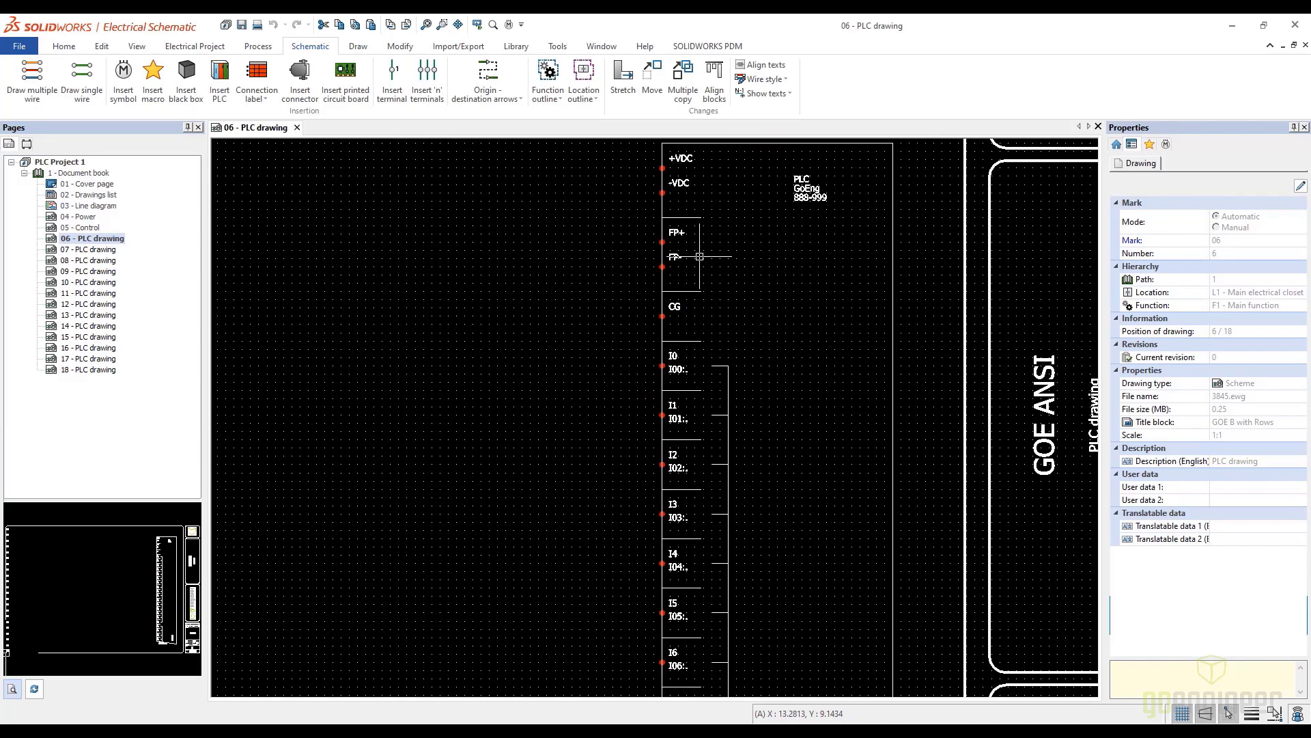
scroll(735, 432, "down", 3)
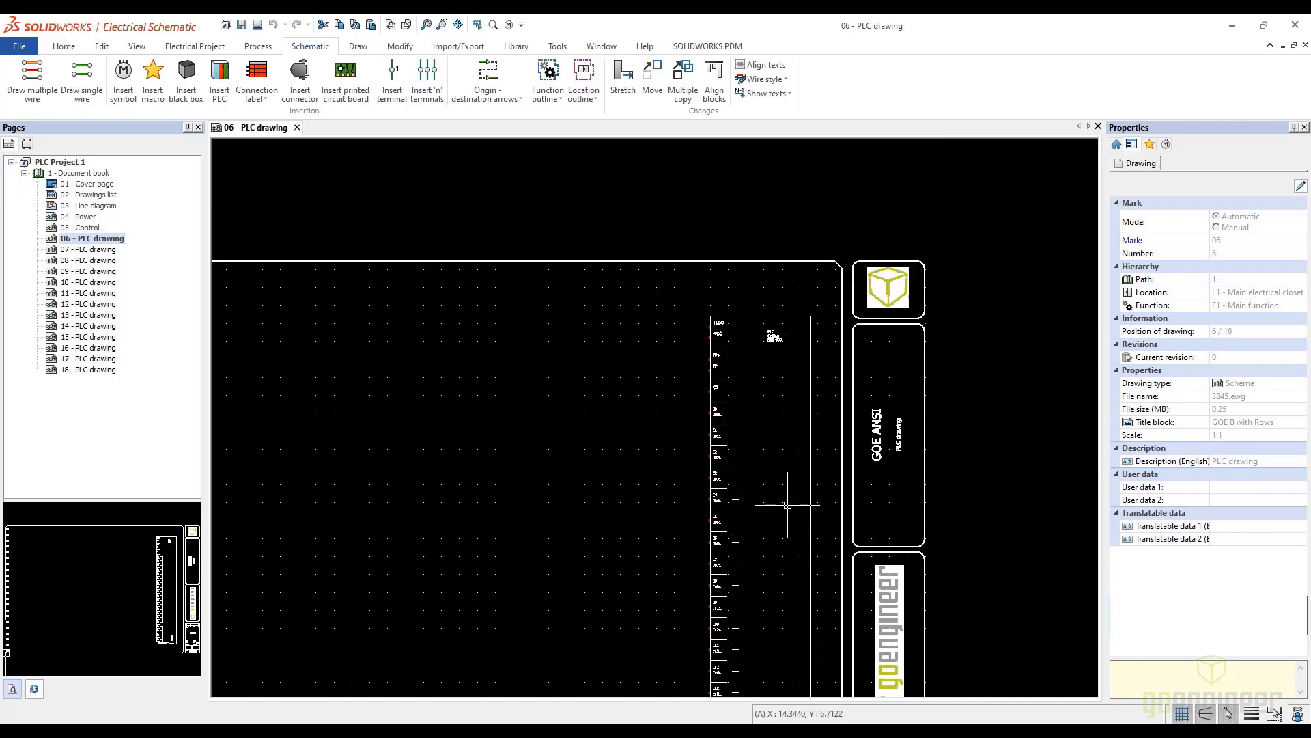
middle_click_drag(776, 535, 737, 357)
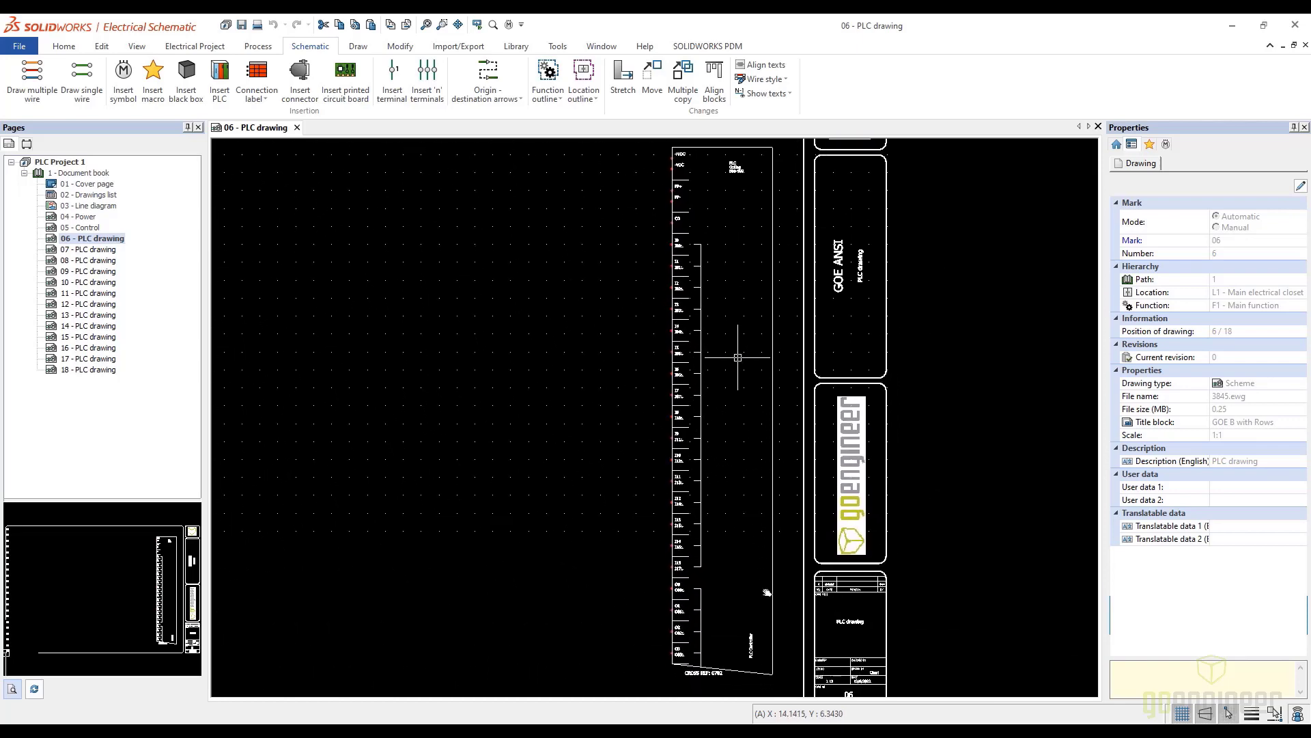
scroll(771, 635, "up", 2)
middle_click_drag(755, 608, 756, 433)
scroll(696, 574, "up", 2)
scroll(696, 574, "up", 1)
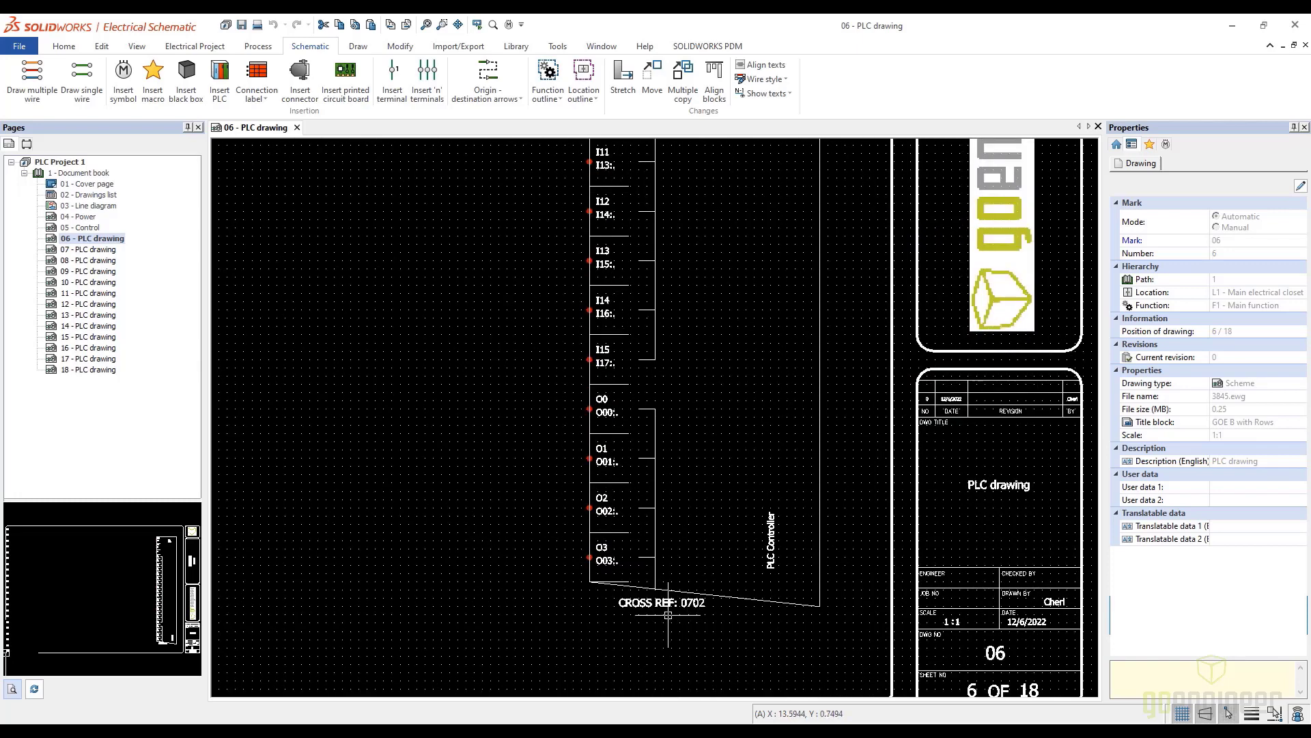
Open further generated sheets, including PLC drawings 08 and 17, and examine the channels and module placement up close
double_click(95, 260)
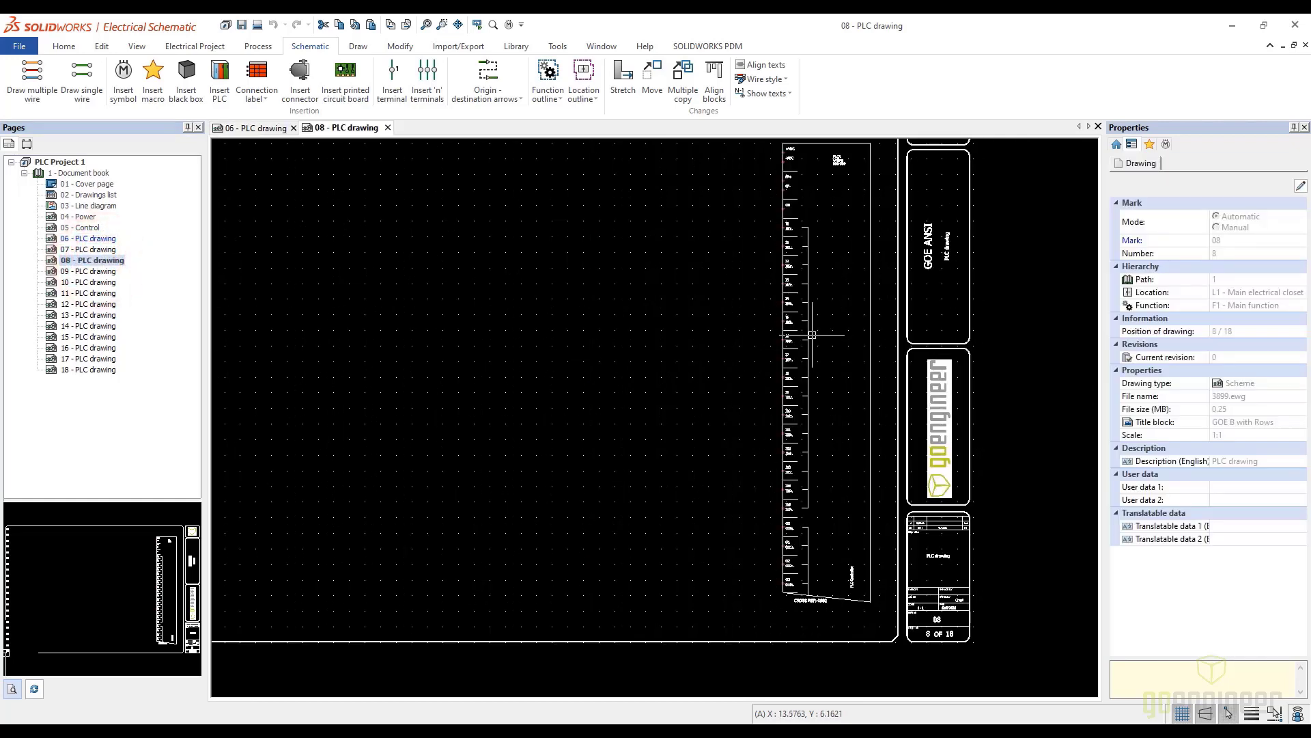
scroll(809, 331, "up", 4)
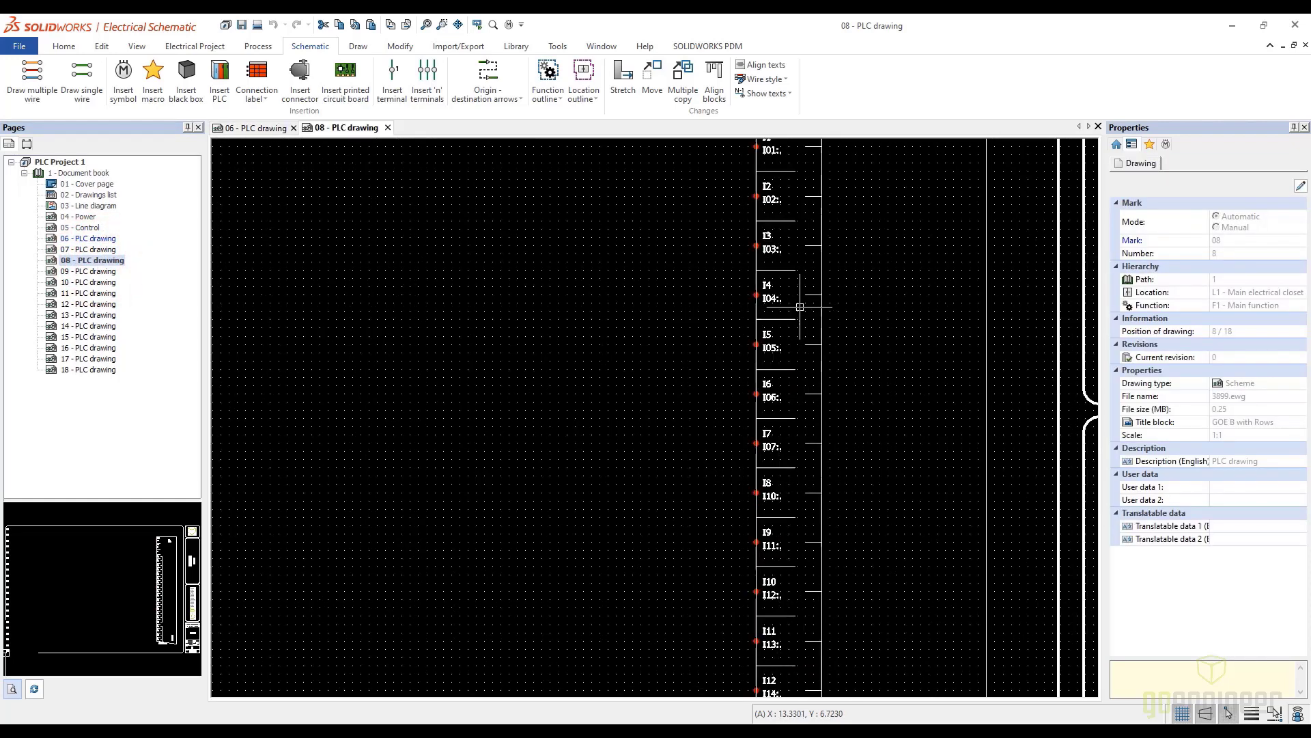
left_click(72, 361)
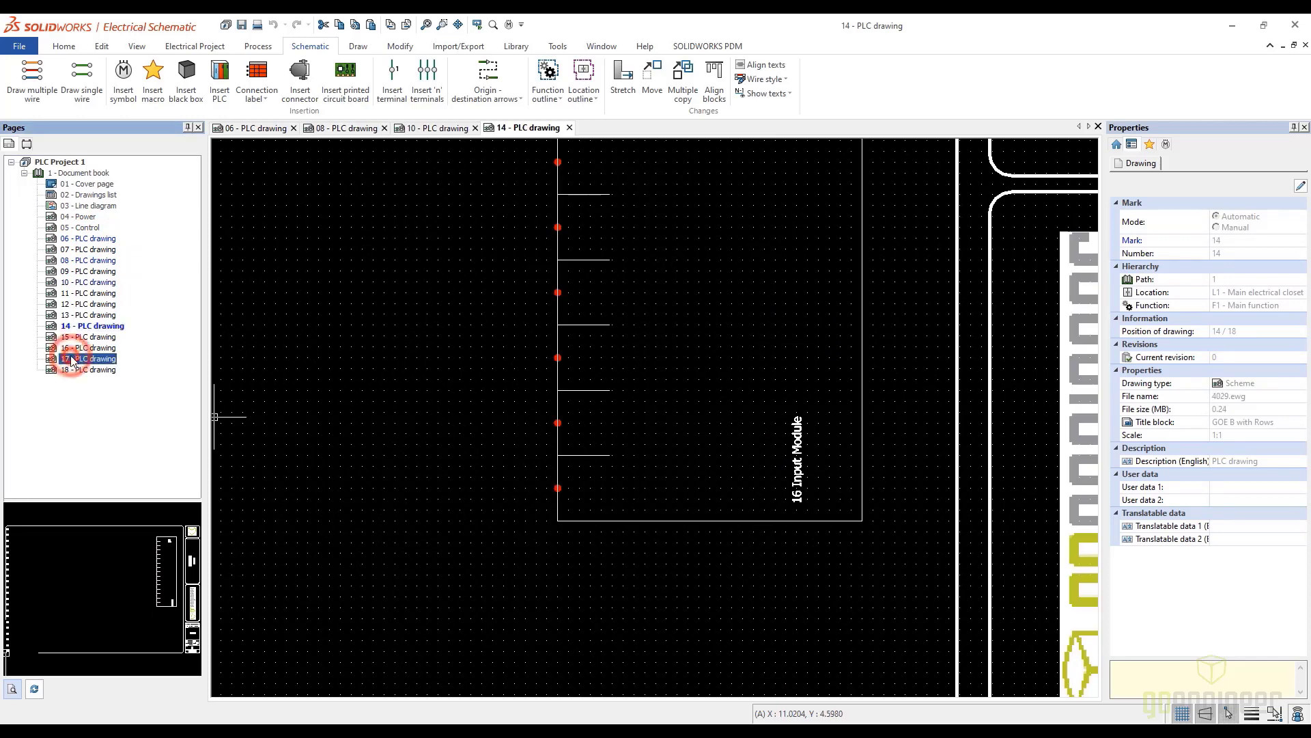
double_click(72, 360)
scroll(463, 345, "up", 3)
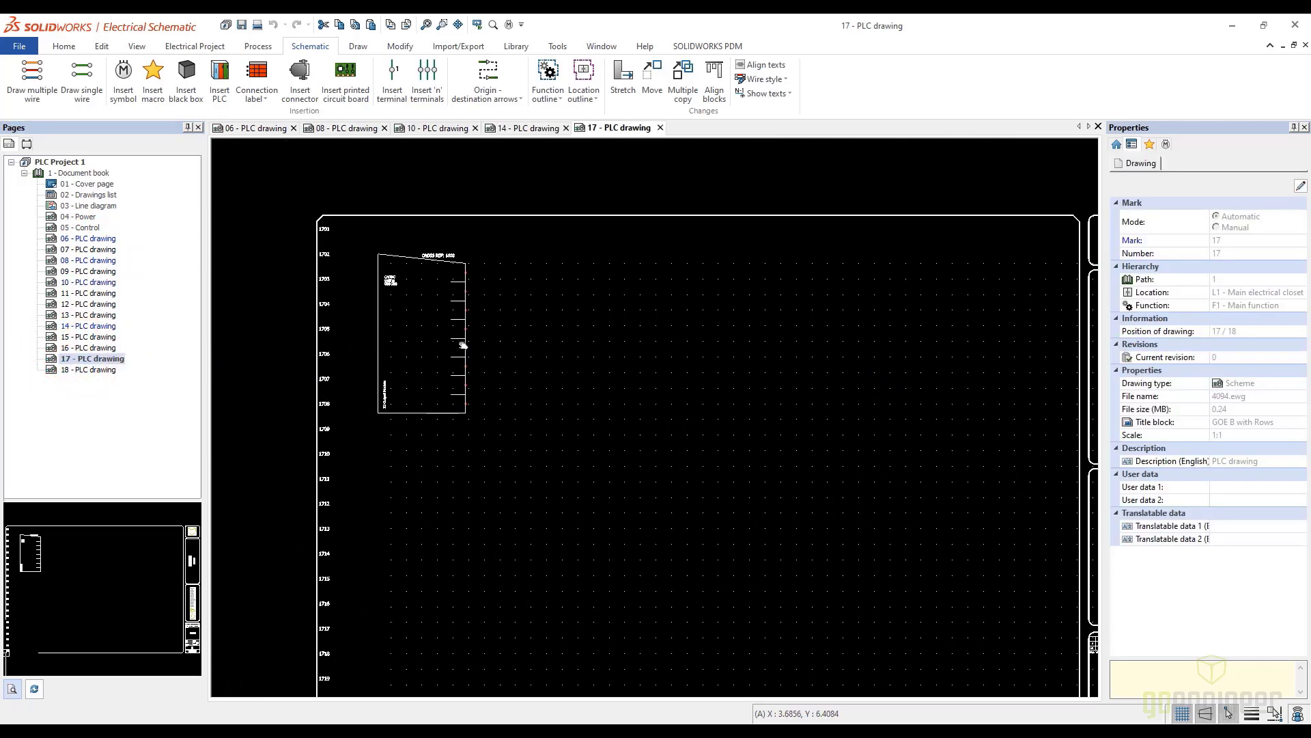
scroll(464, 345, "up", 4)
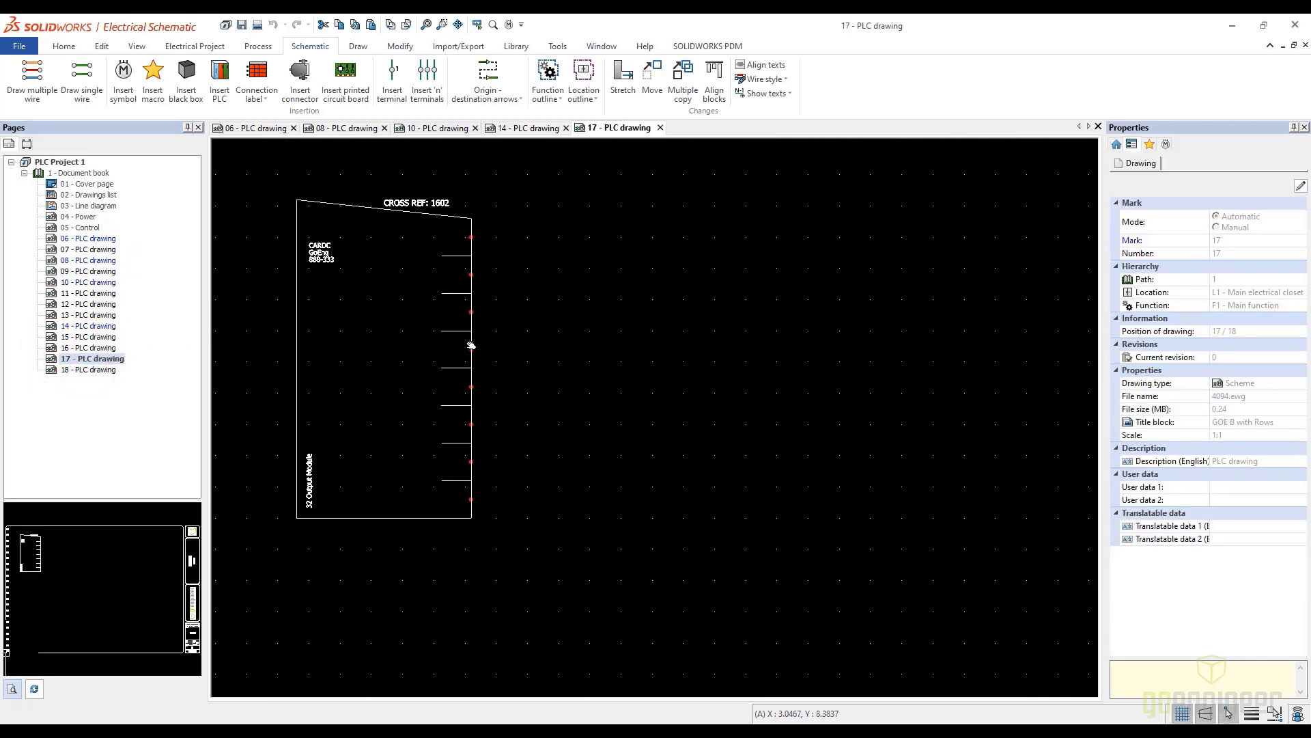
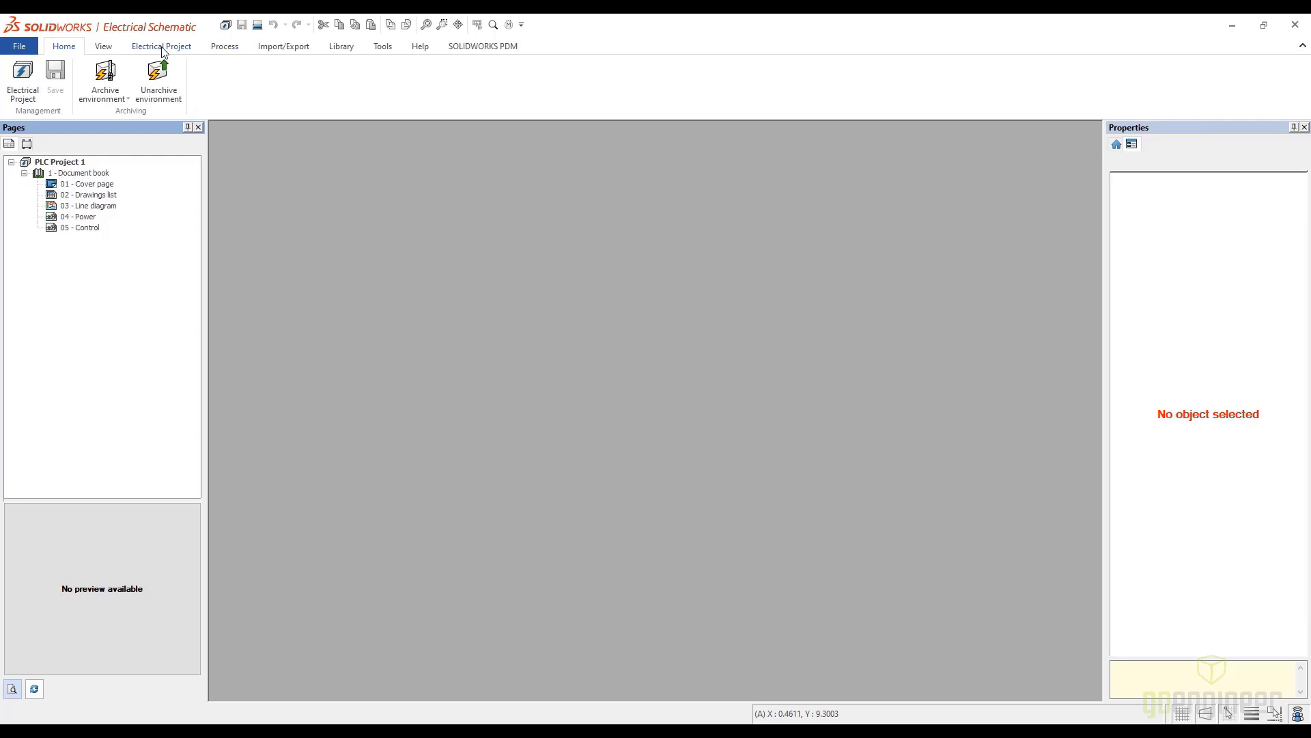
Add a new scheme drawing to 1 - Document book and open drawing 06
left_click(162, 47)
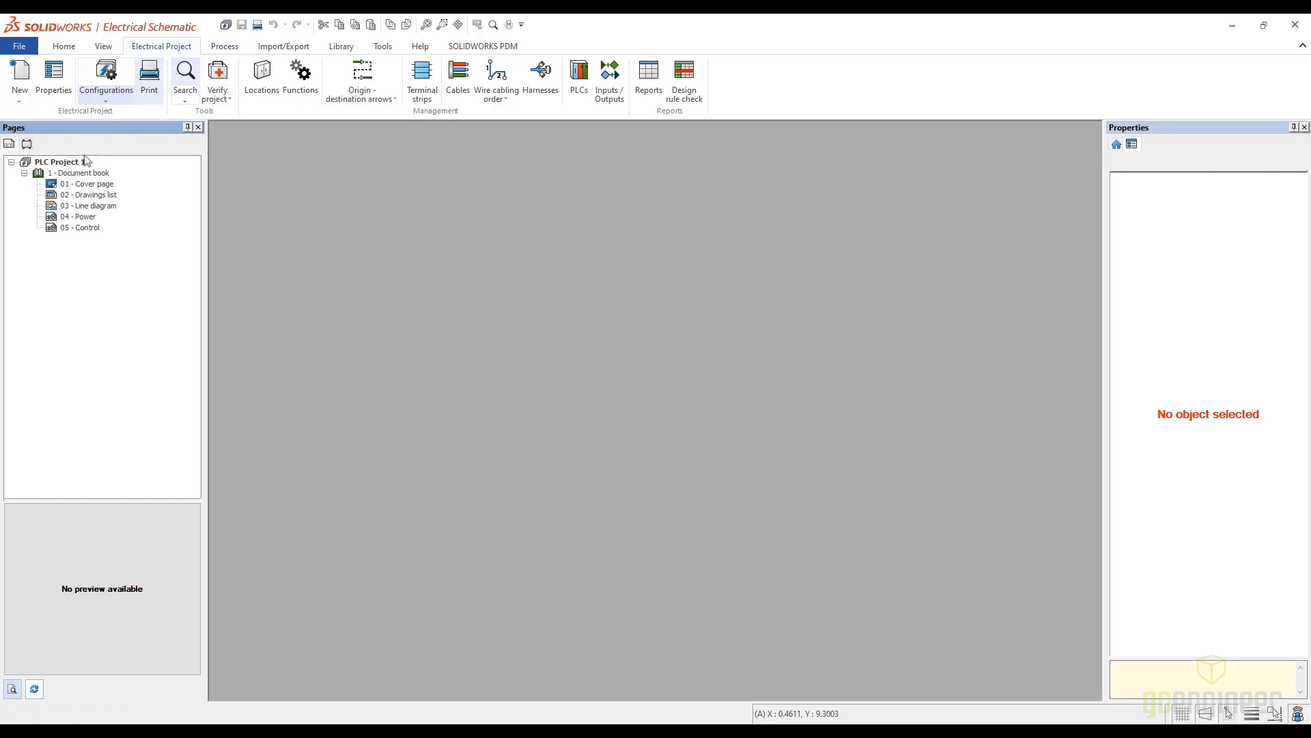
left_click(75, 175)
right_click(79, 178)
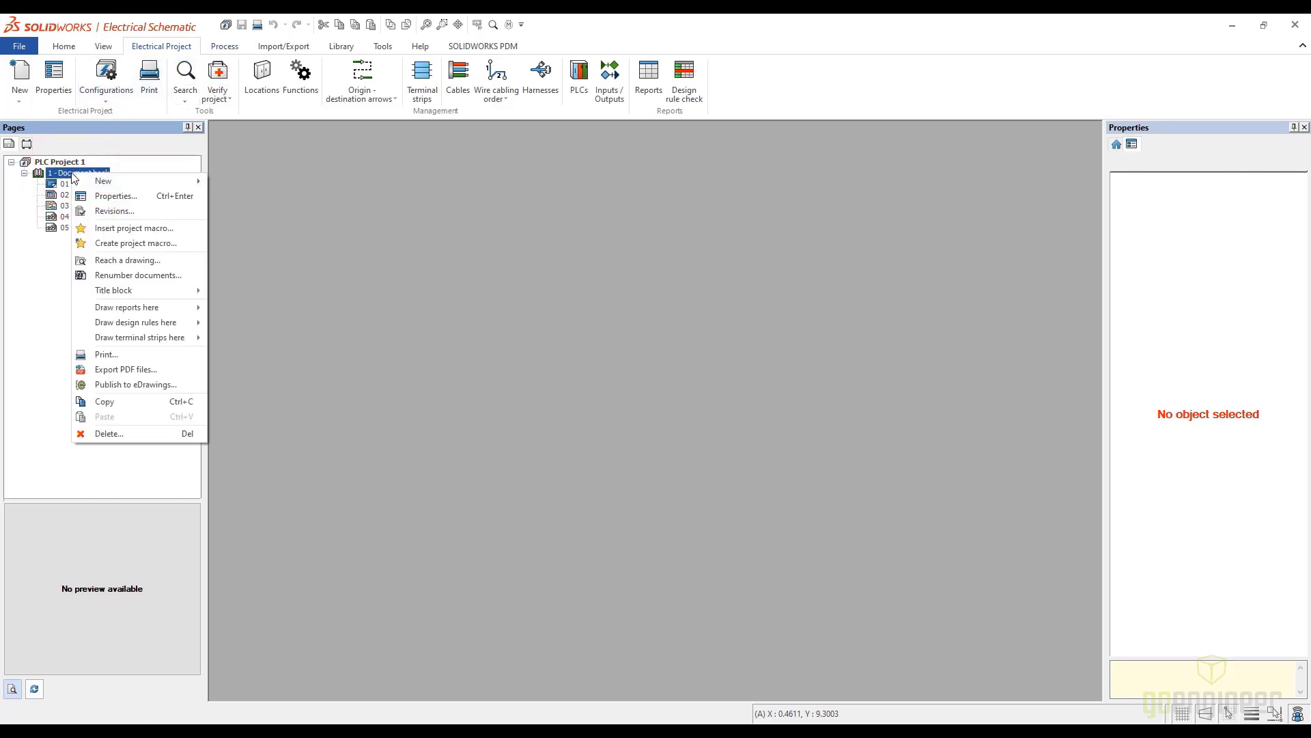
left_click(117, 180)
left_click(261, 214)
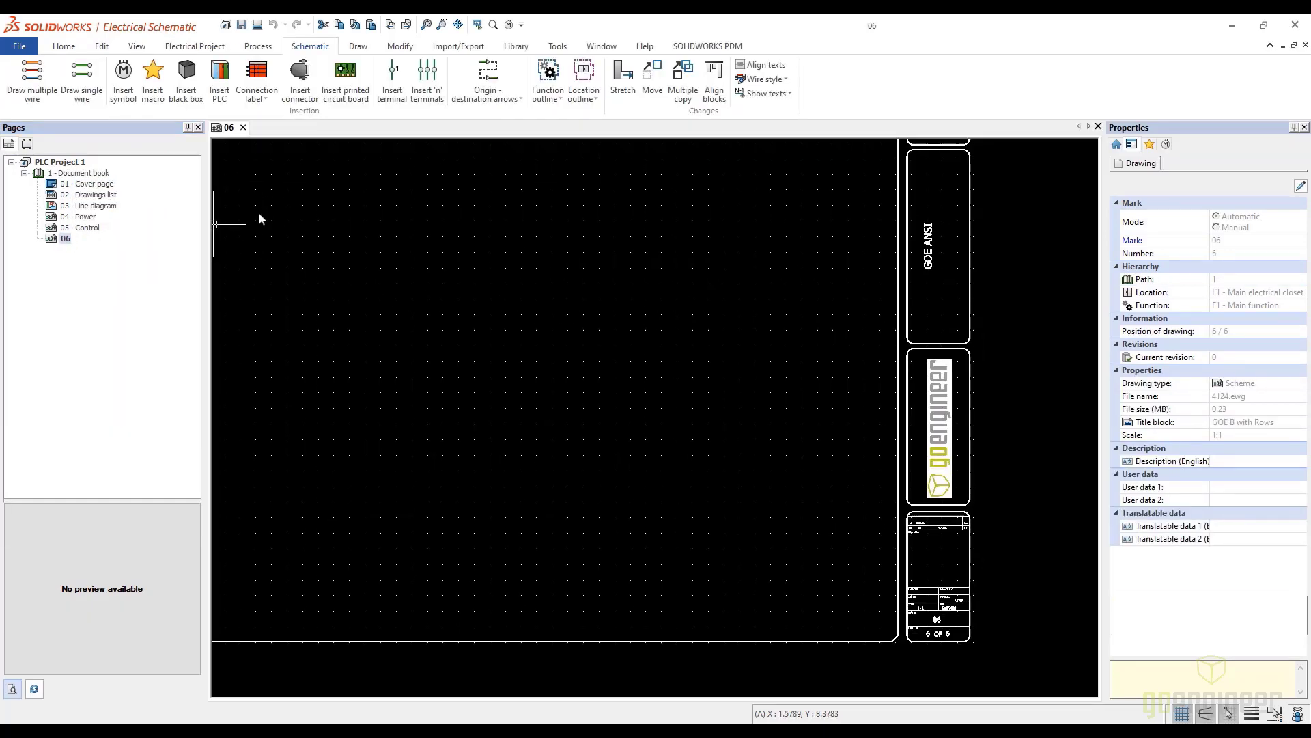
left_click(66, 239)
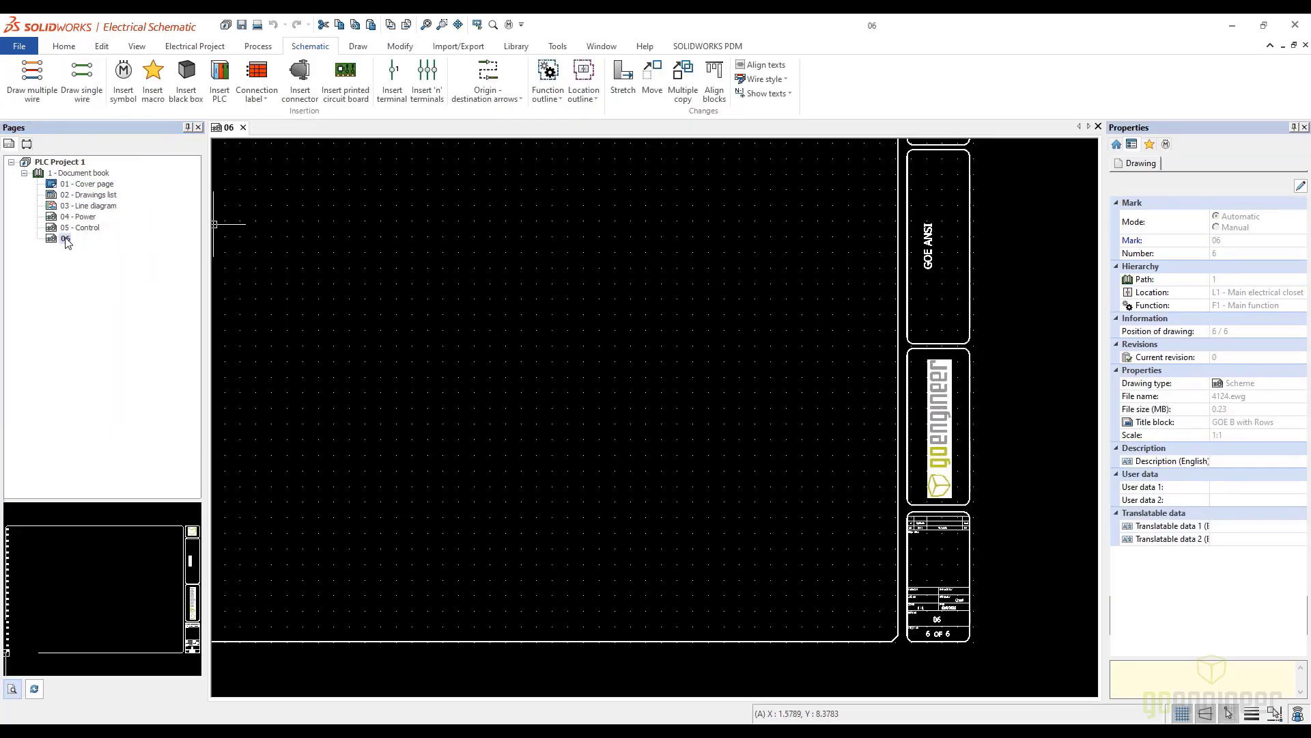
scroll(448, 308, "down", 3)
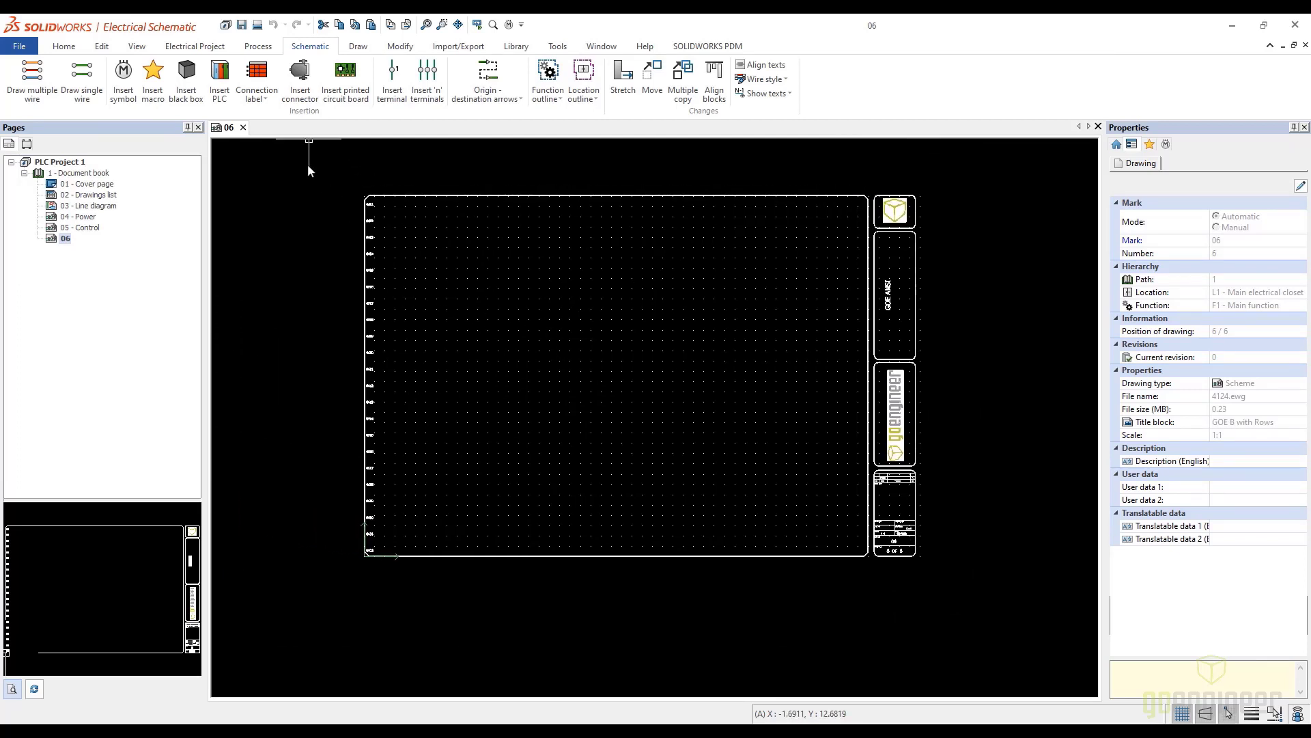
Insert a PLC into drawing 06, choosing the existing PLC - MAIN PLC from the project's PLC list
left_click(222, 82)
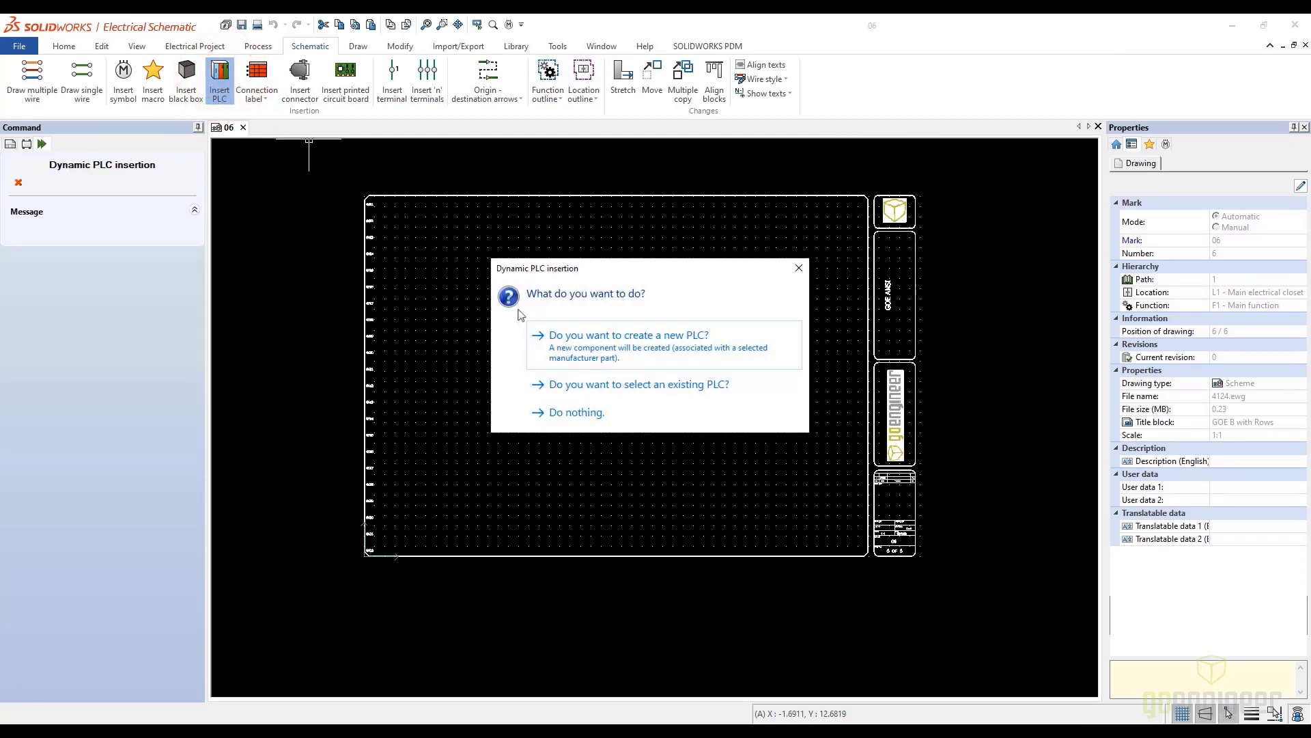
left_click(623, 387)
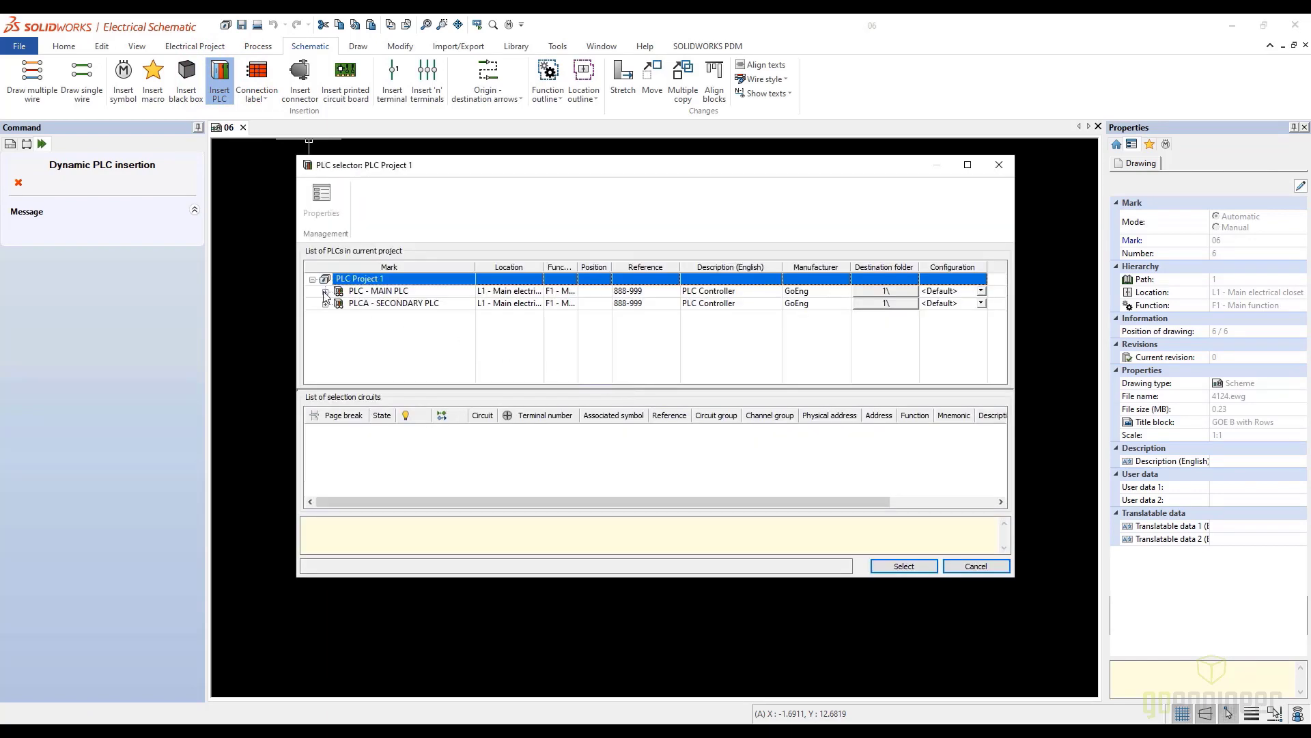
left_click(326, 291)
left_click(338, 304)
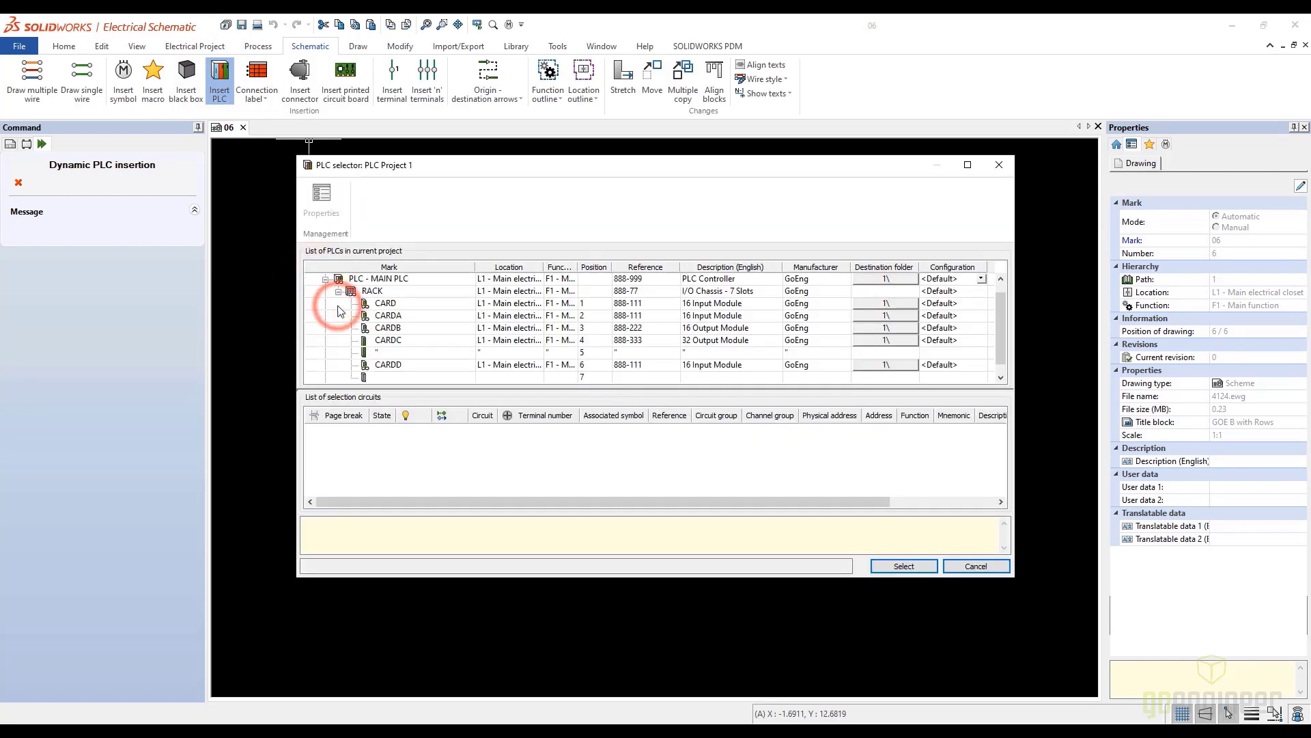
left_click(360, 280)
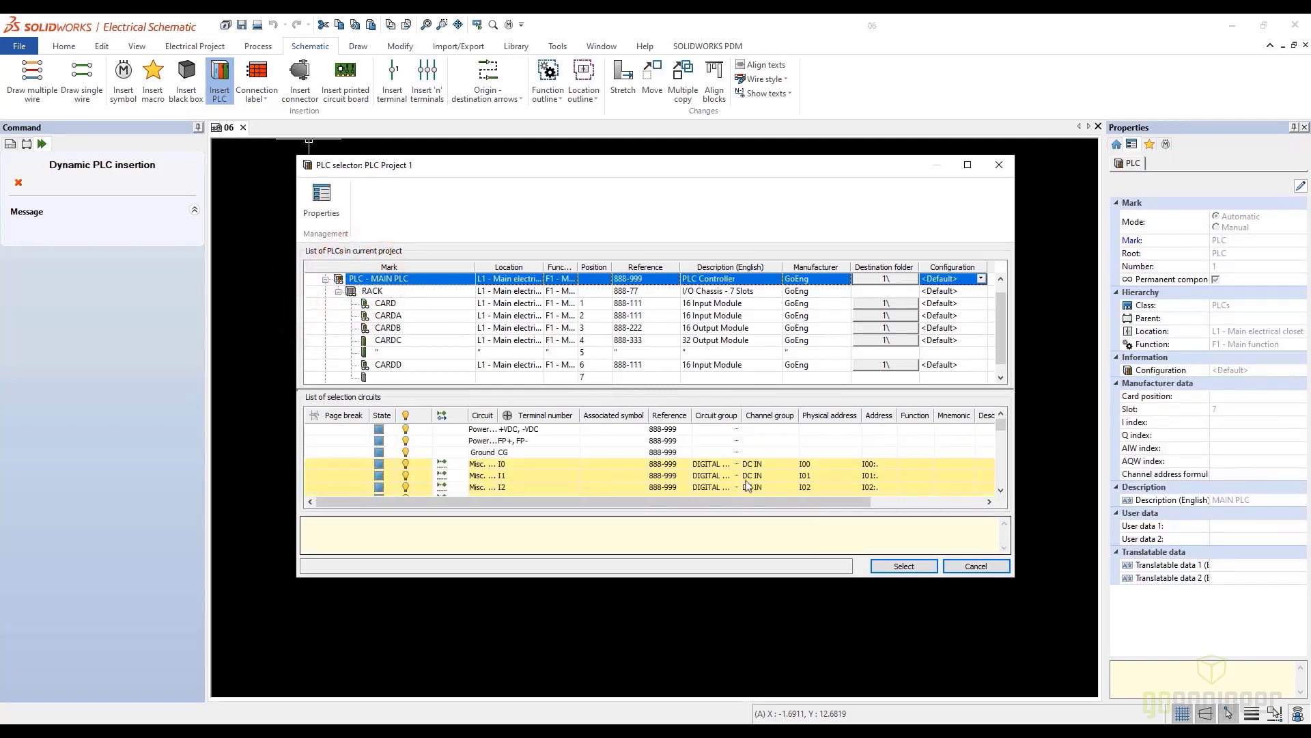
left_click(904, 565)
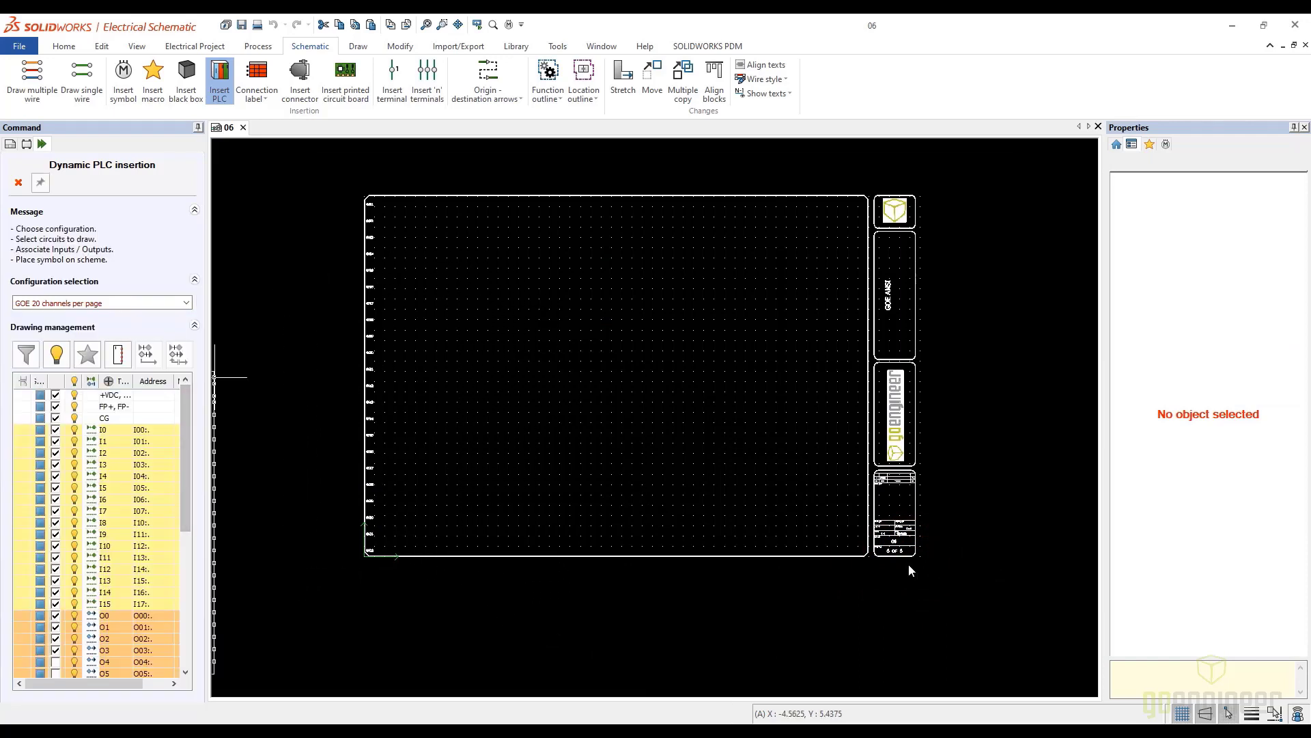
Exclude the output channels and place the power, ground and I0–I15 symbol left of the sheet's center, with its connection points on the left
left_click(56, 637)
left_click(55, 627)
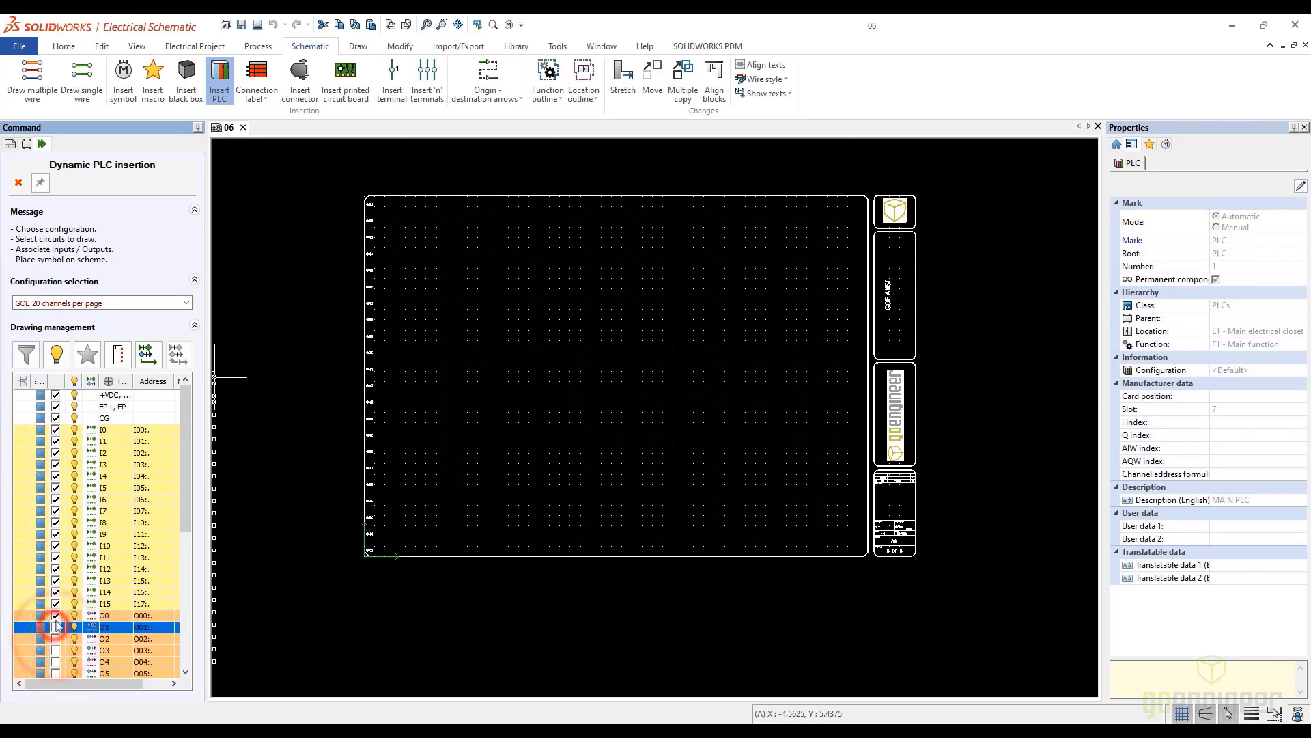
left_click(56, 615)
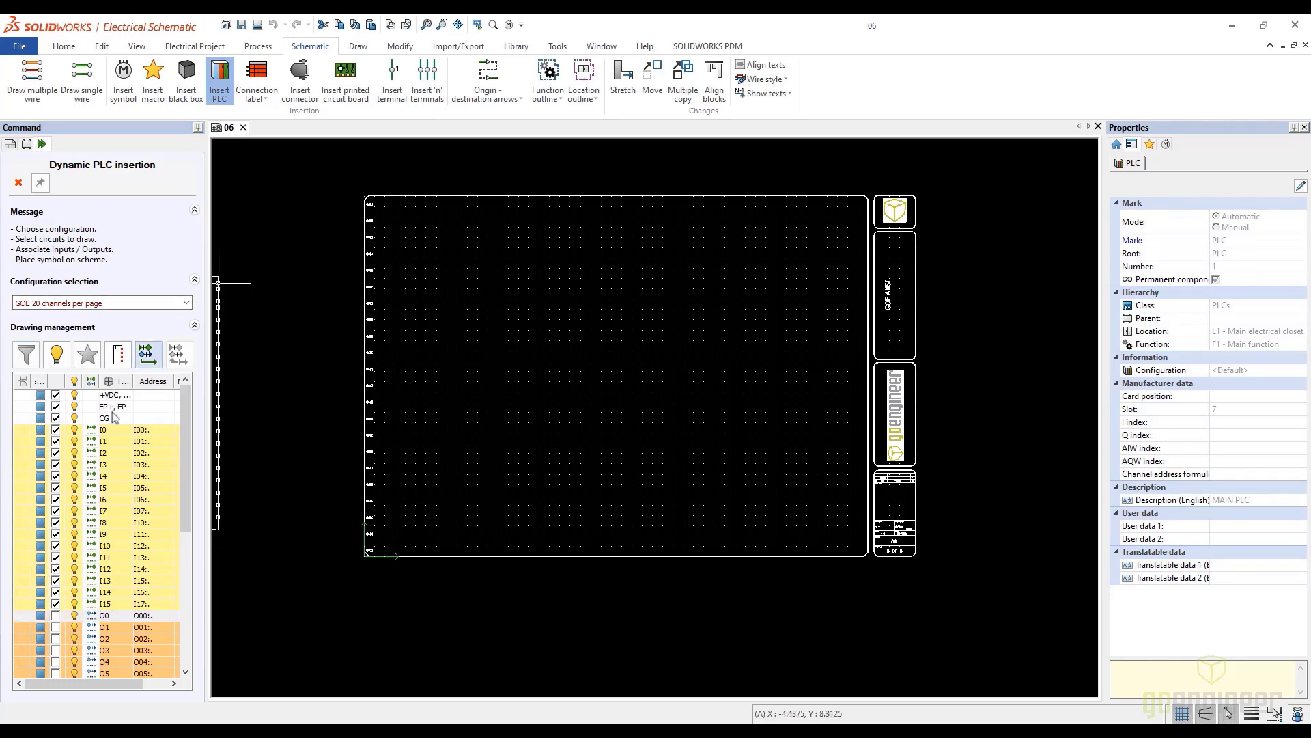
left_click(119, 360)
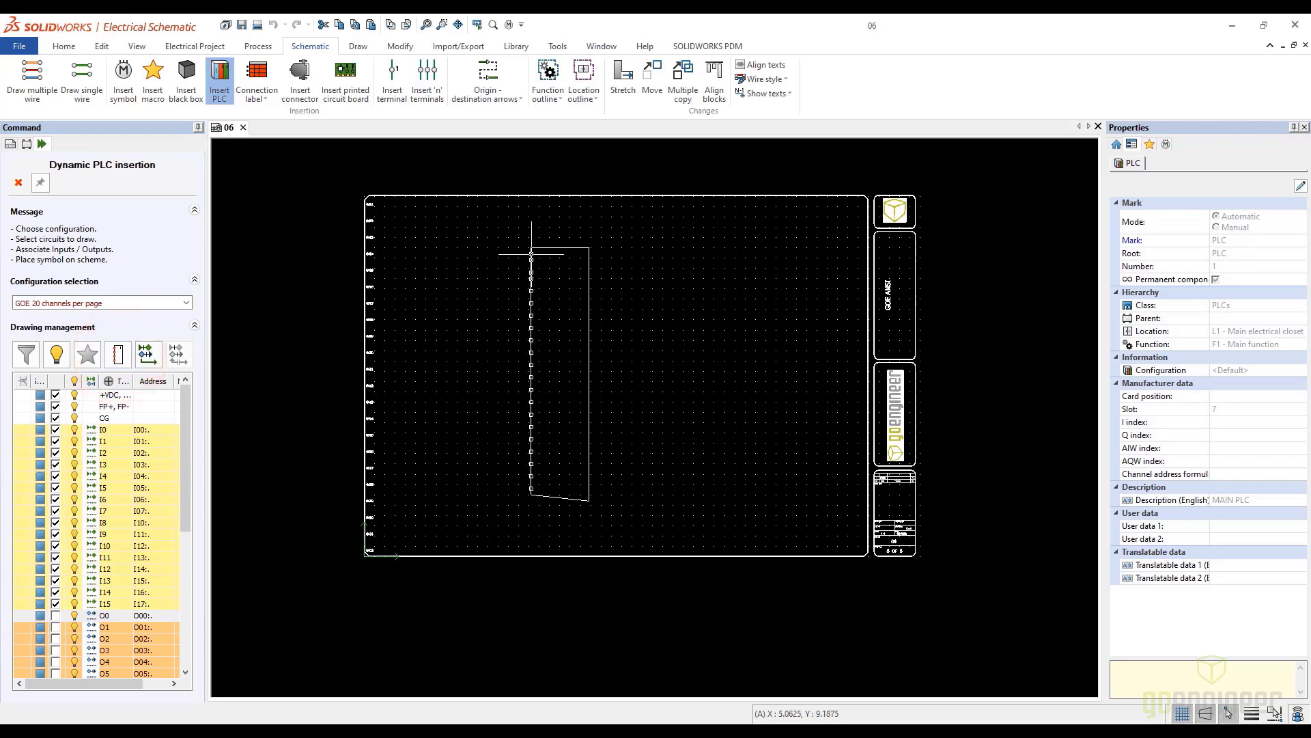
left_click(534, 251)
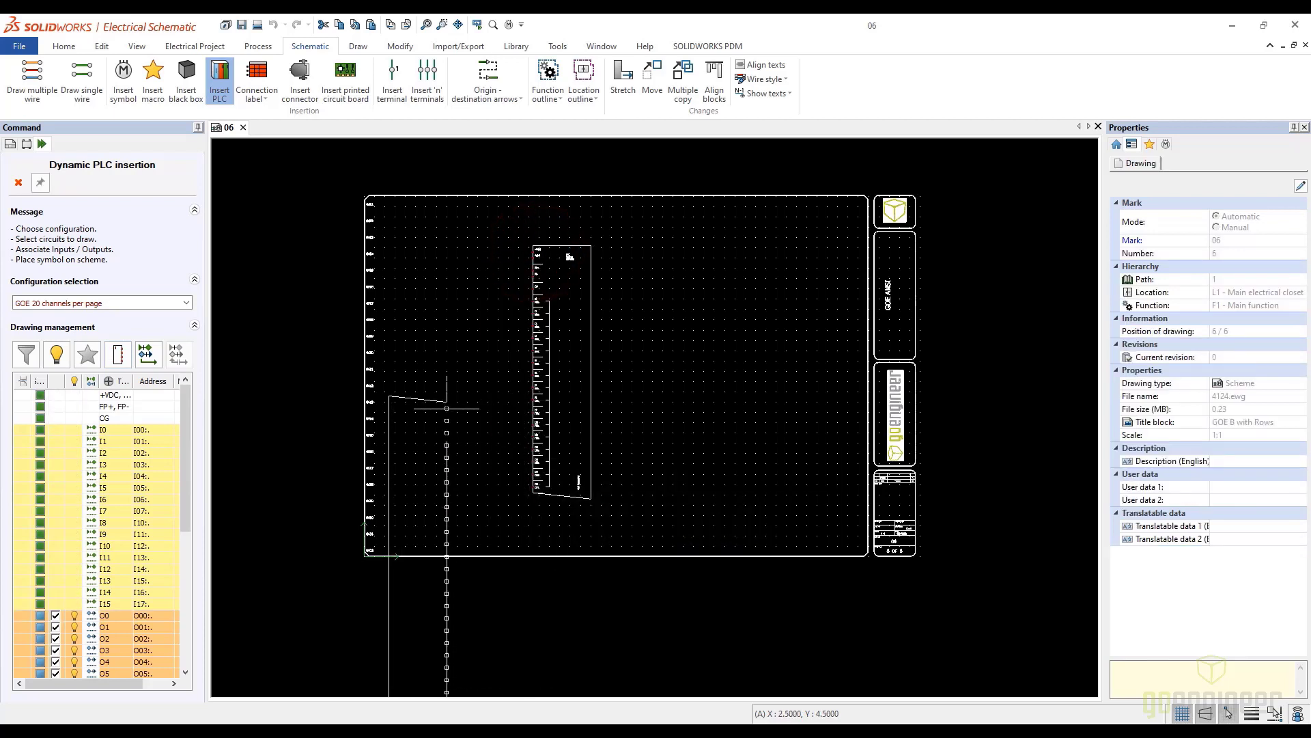
left_click(19, 183)
Replace drawing 06's title block with GOE B with 2 Column
left_click(65, 238)
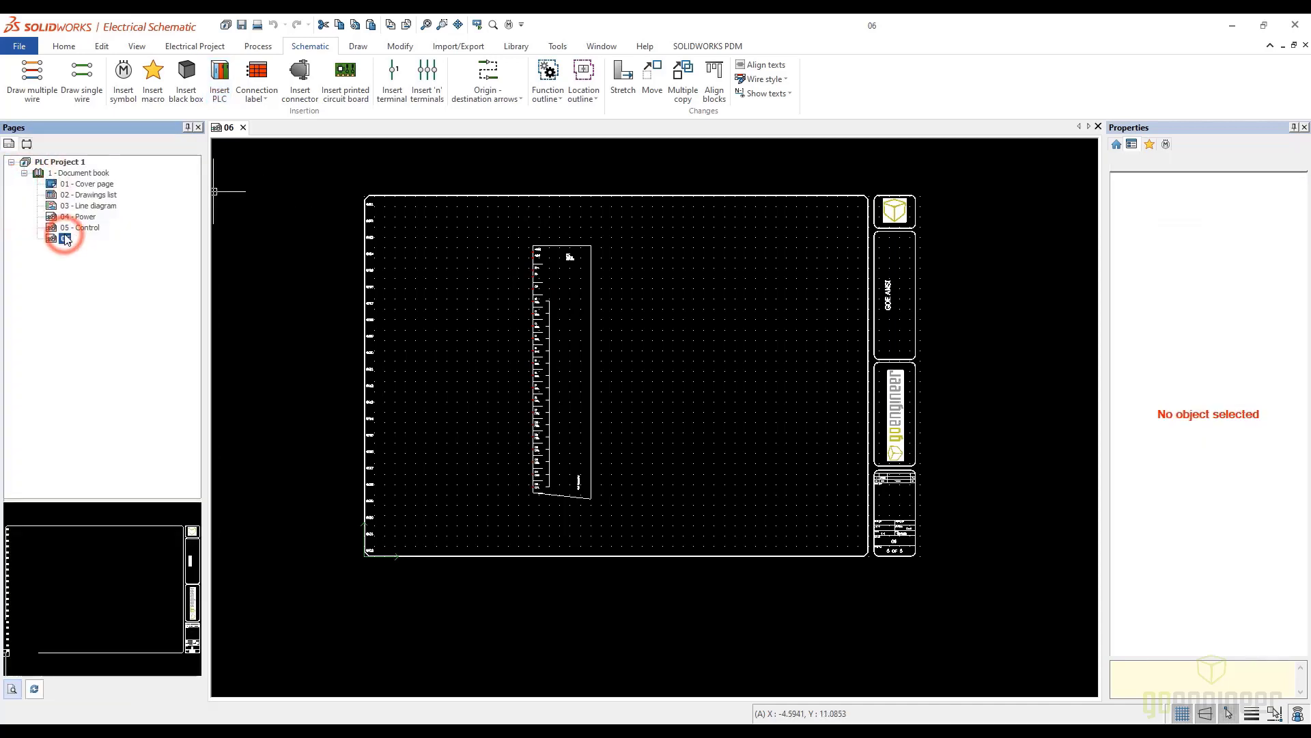
right_click(66, 238)
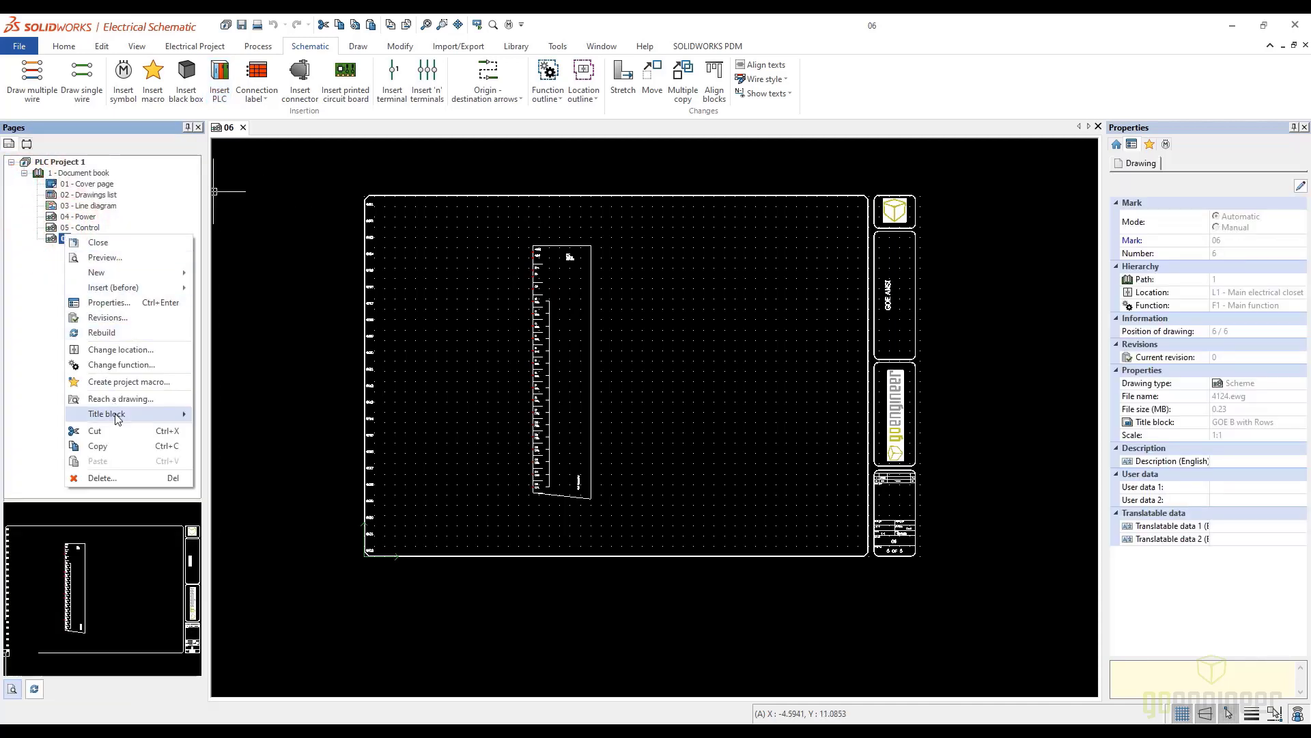
mouse_move(118, 417)
left_click(233, 430)
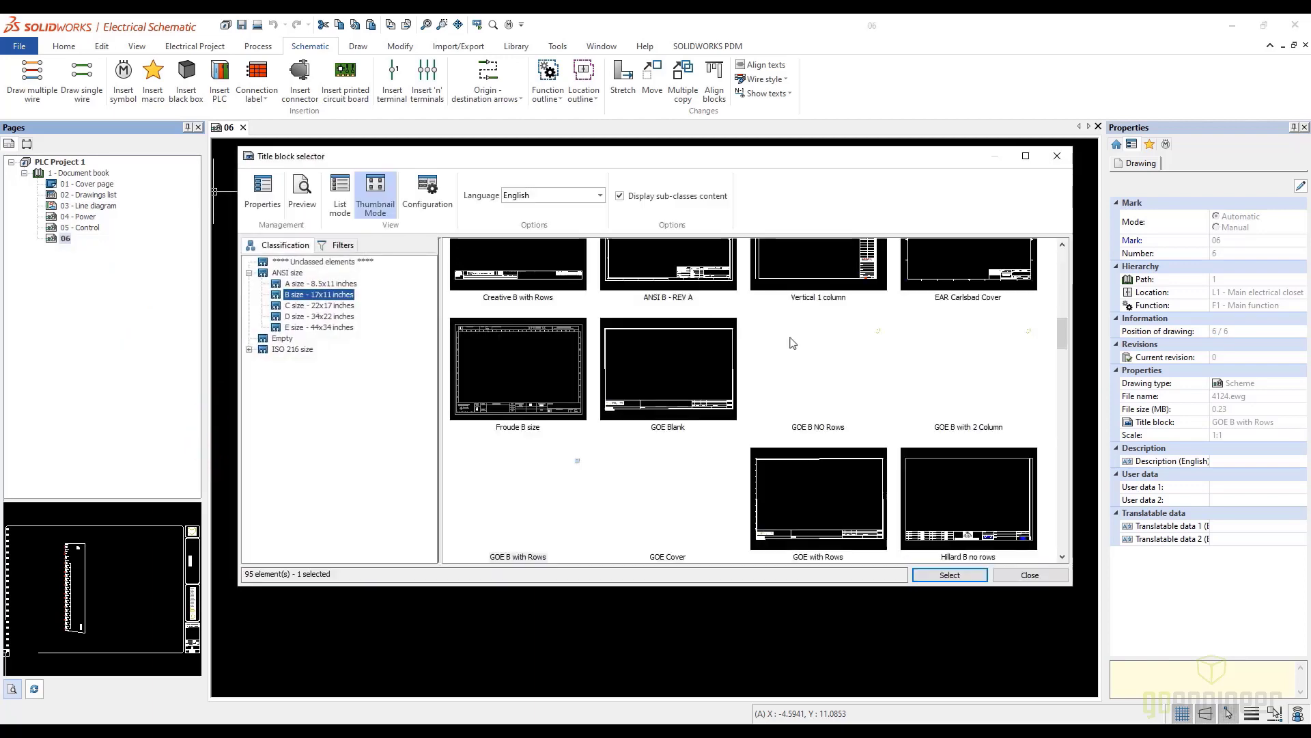
left_click(975, 392)
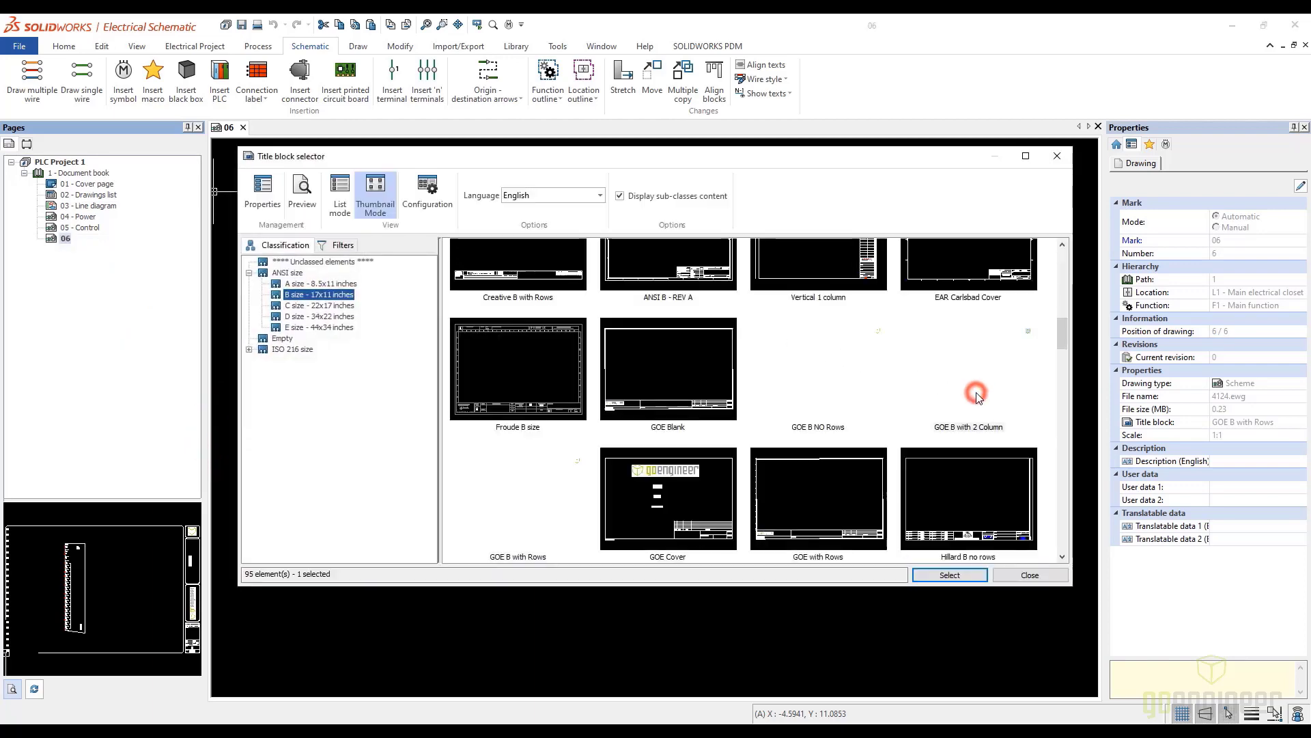
left_click(940, 575)
left_click(576, 341)
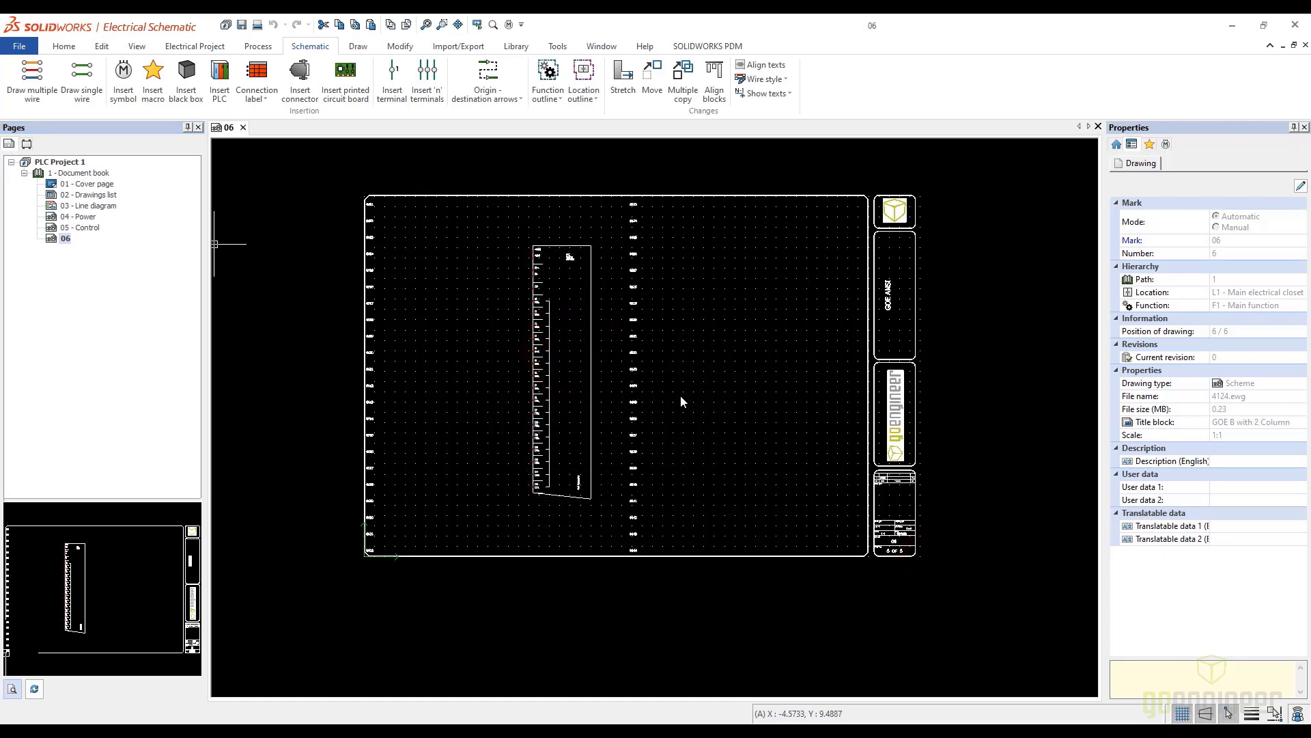
Place the main PLC's output, V and C channels in the second column, and its USB, Port1 and Port2 circuits below the input symbol
left_click(219, 75)
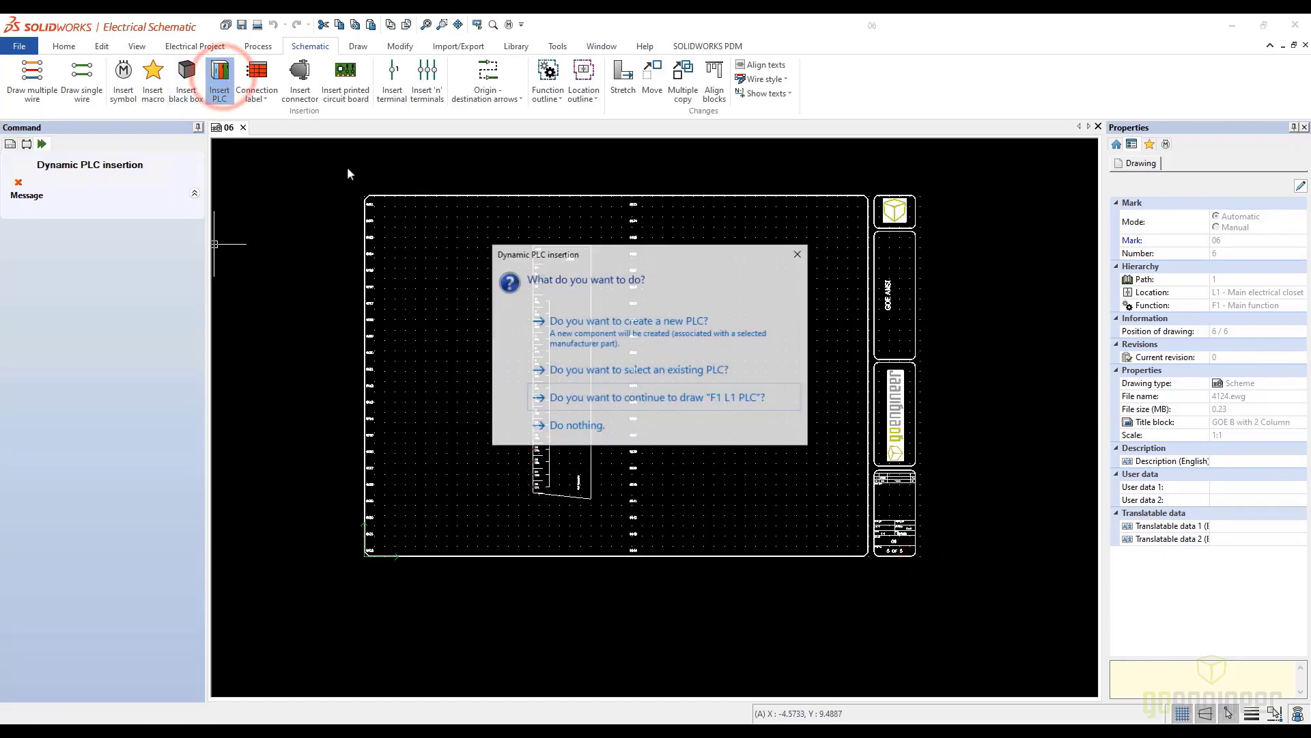
left_click(635, 375)
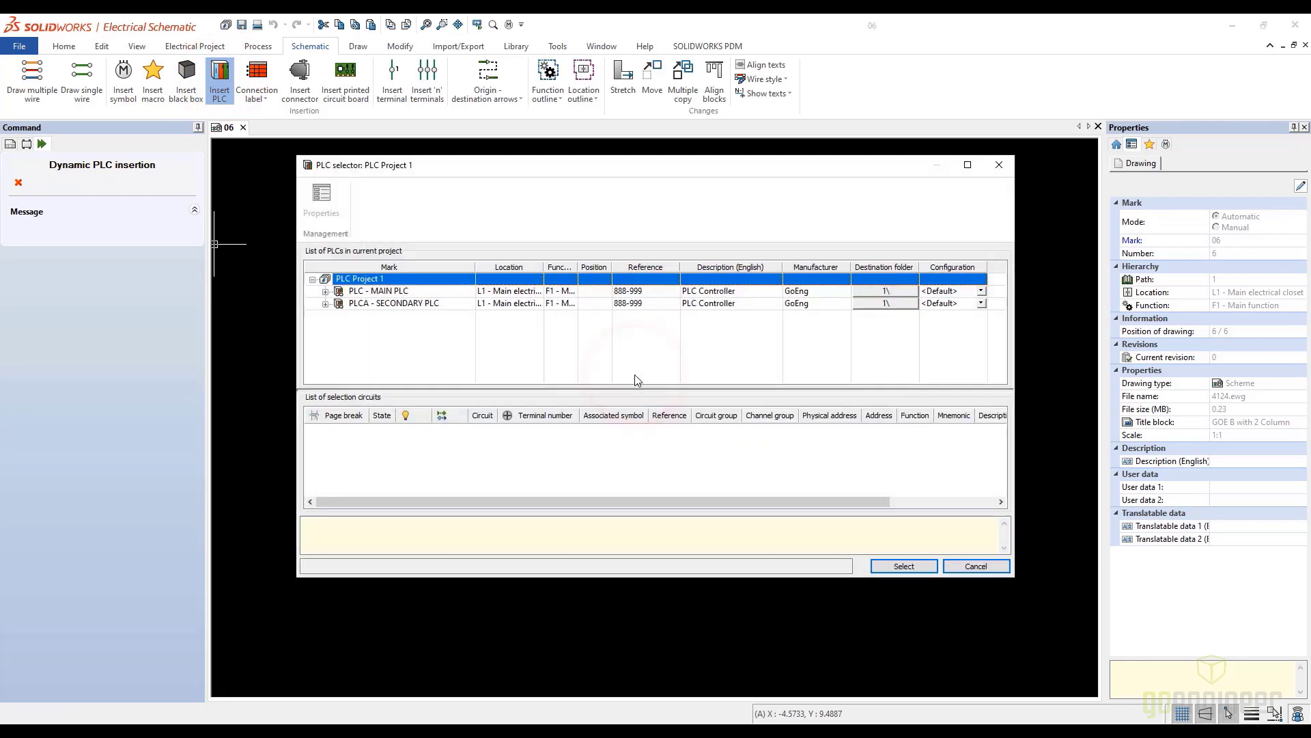
left_click(326, 291)
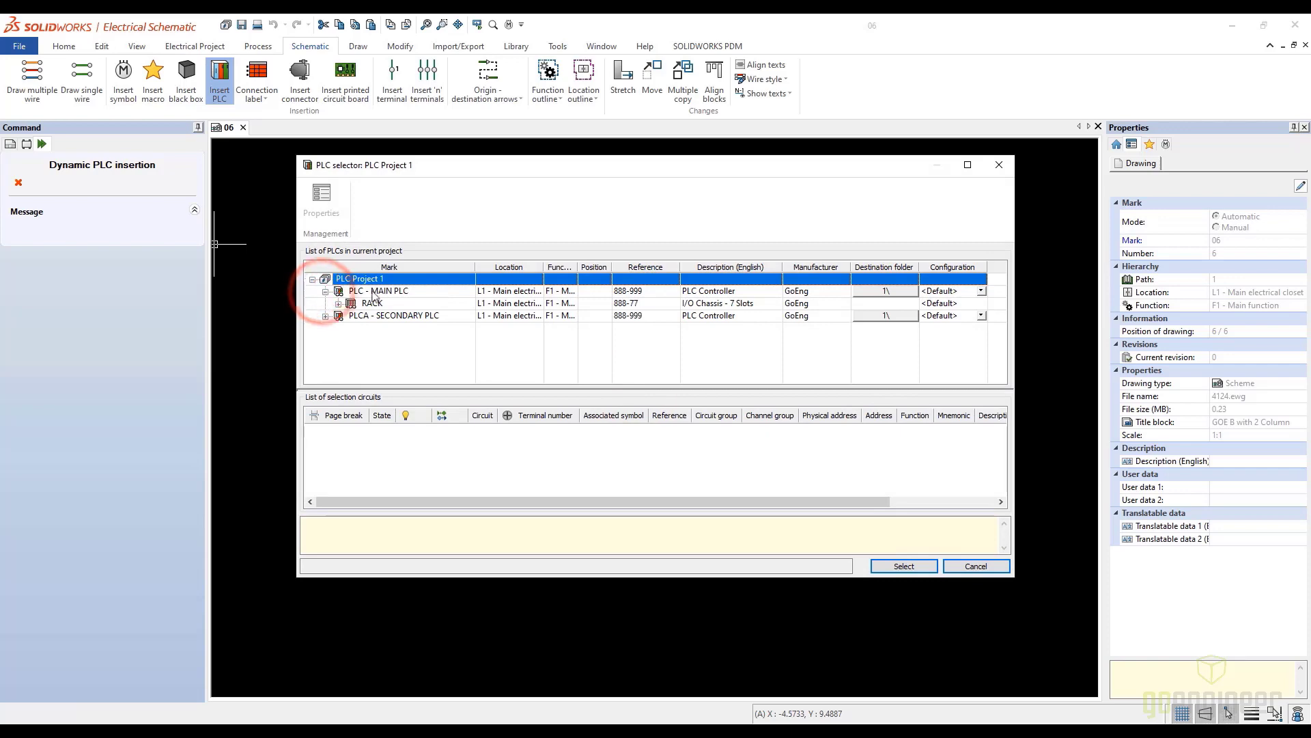
left_click(375, 294)
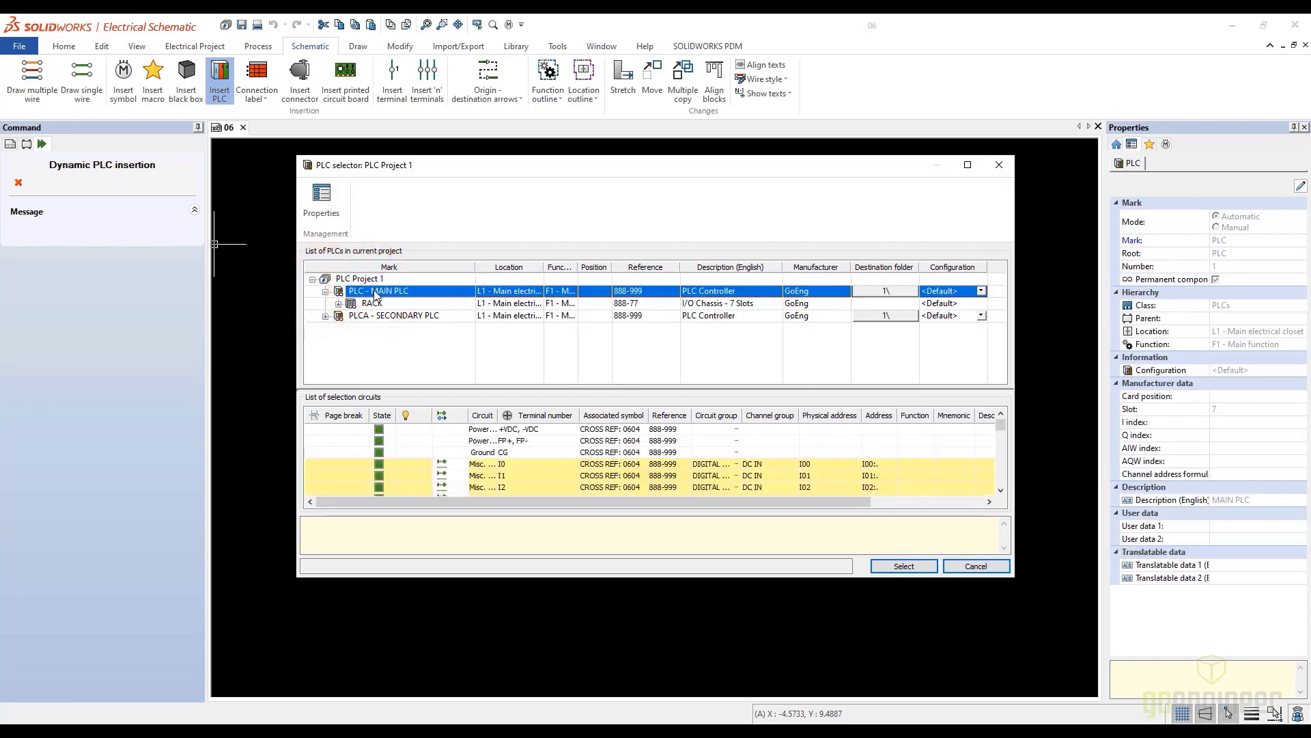
left_click(903, 566)
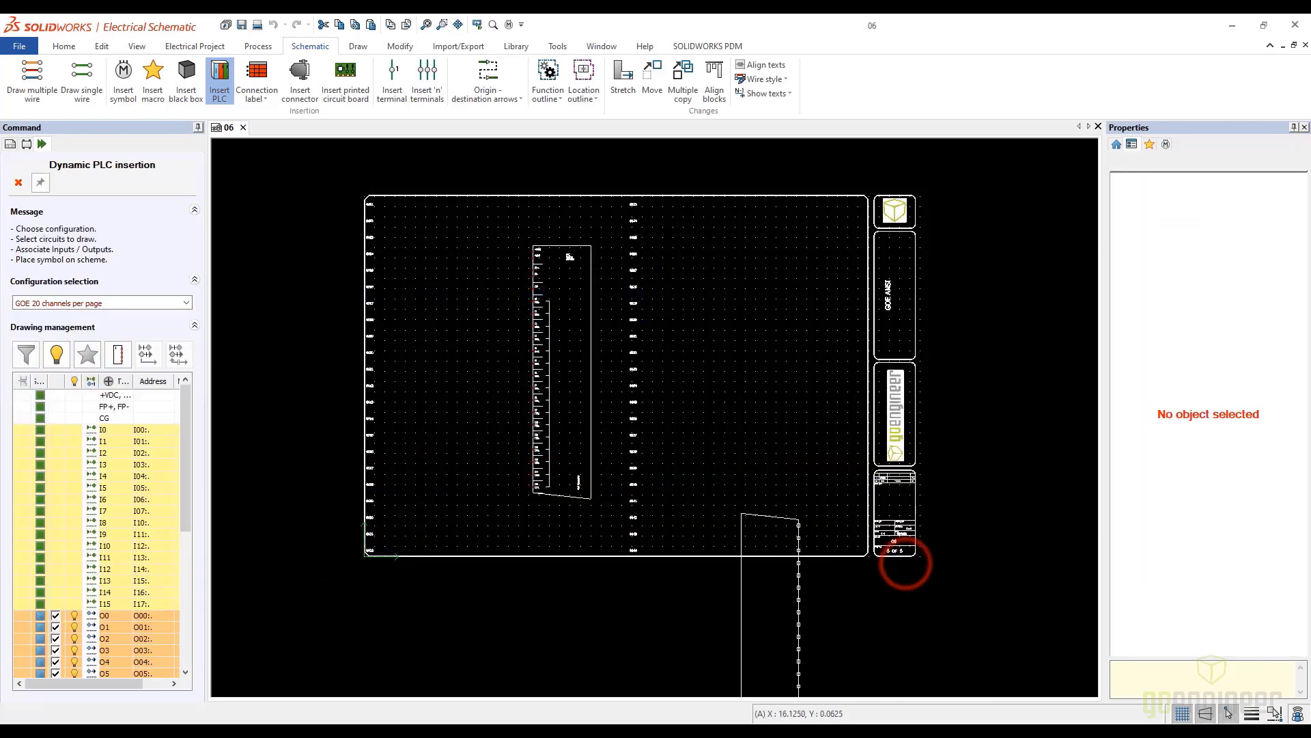
scroll(169, 668, "down", 7)
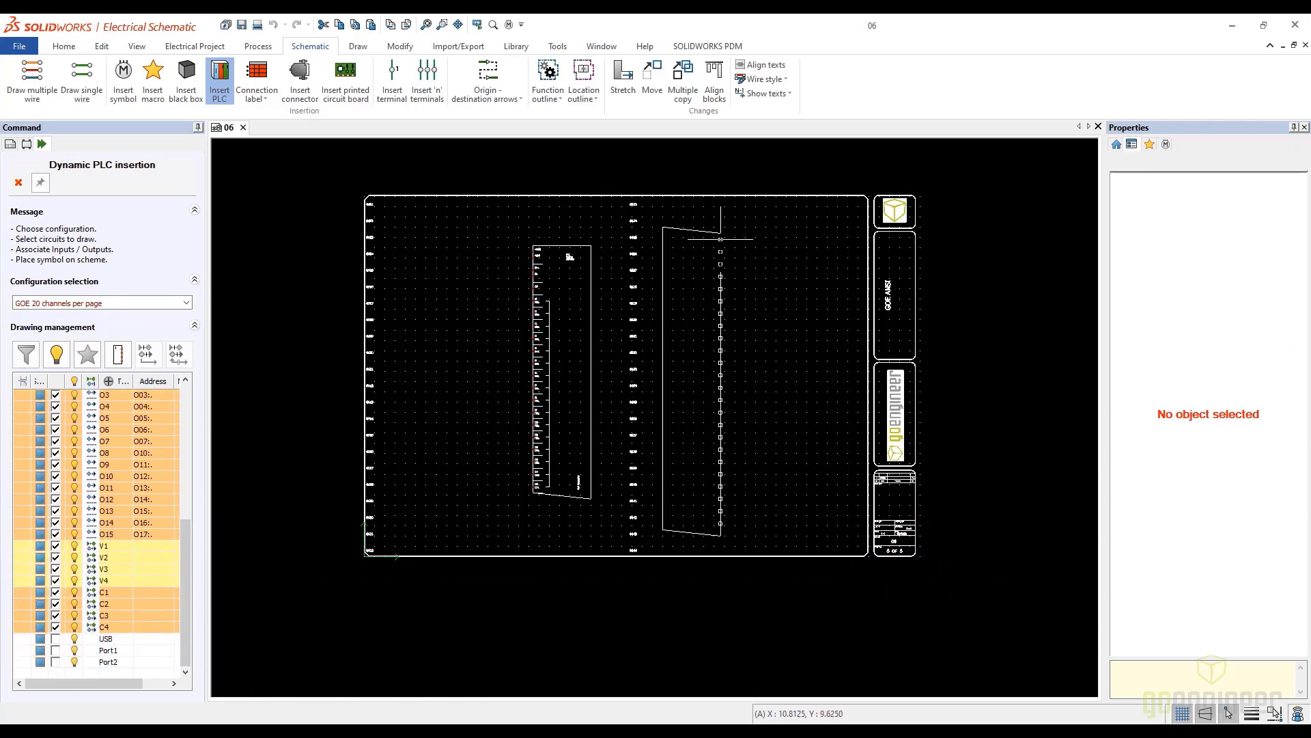
left_click(720, 239)
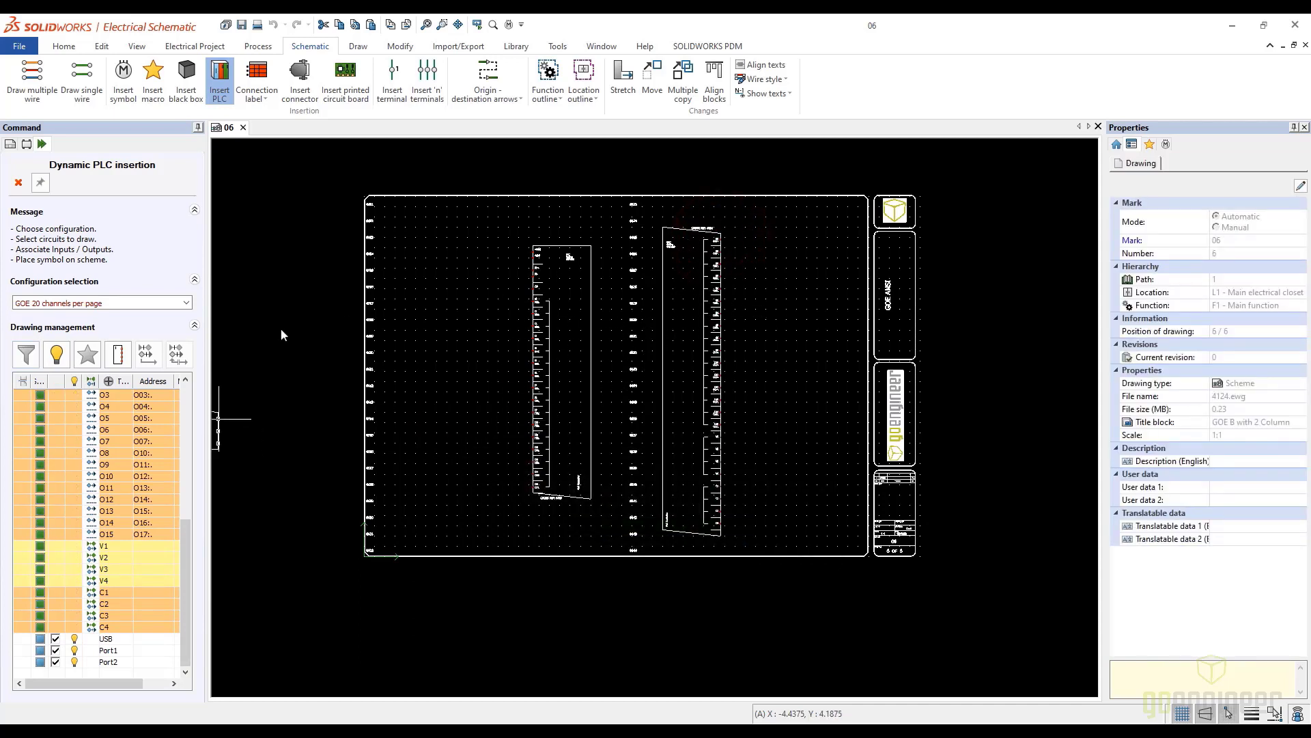
left_click(117, 353)
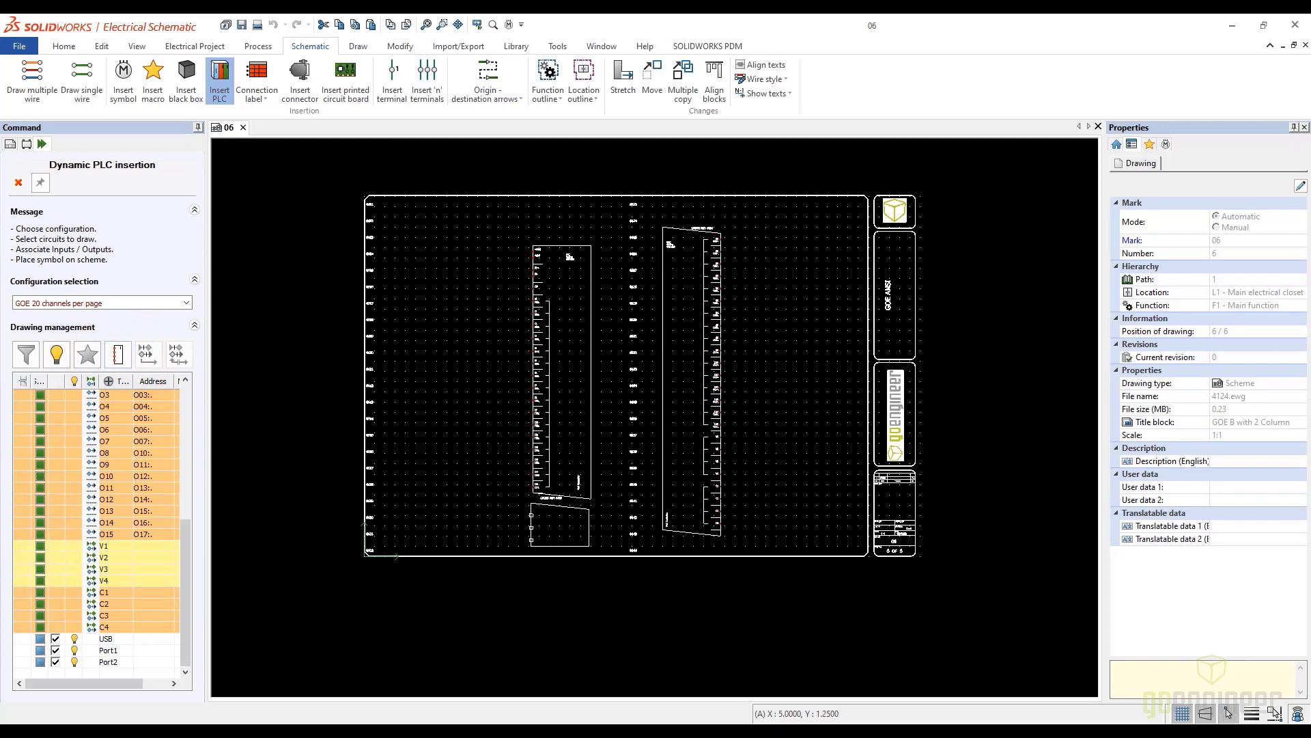
left_click(532, 515)
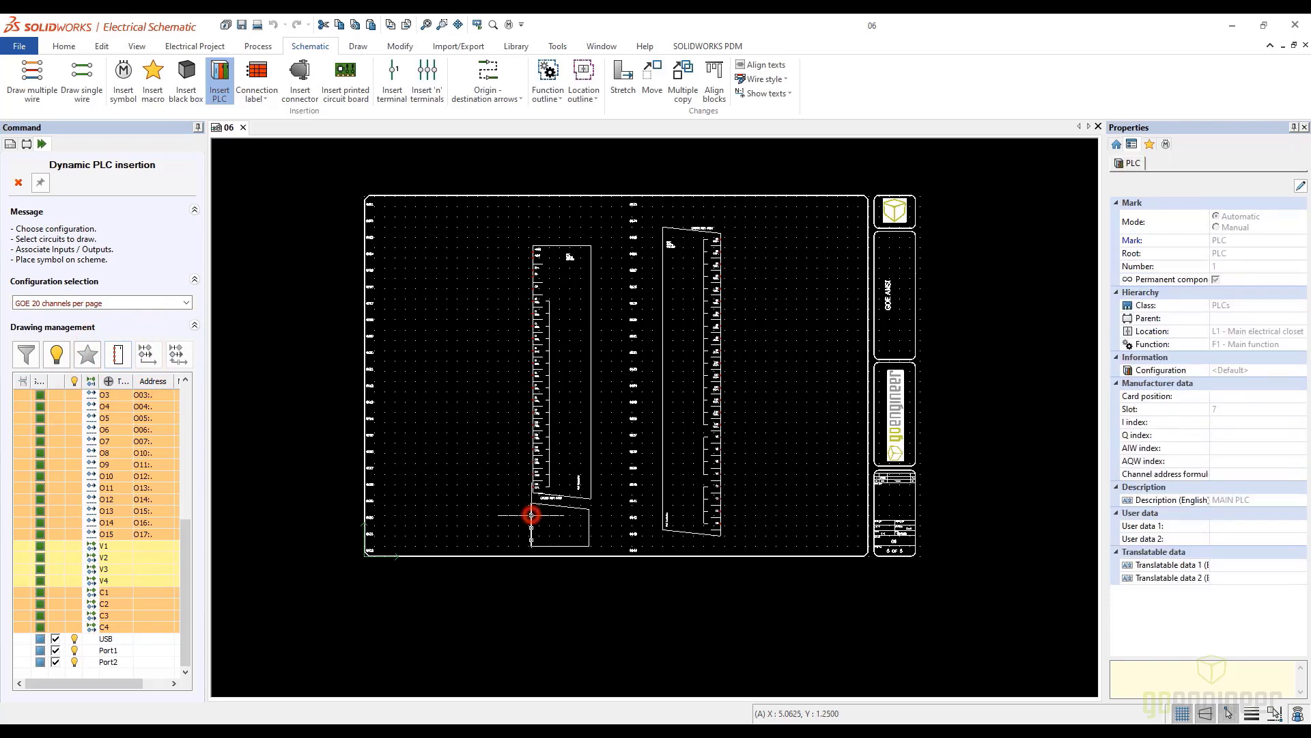
Move the input symbol up toward the sheet's upper edge and bring the USB and port symbol up directly beneath it
left_click(559, 251)
left_click_drag(560, 219, 558, 220)
left_click(554, 498)
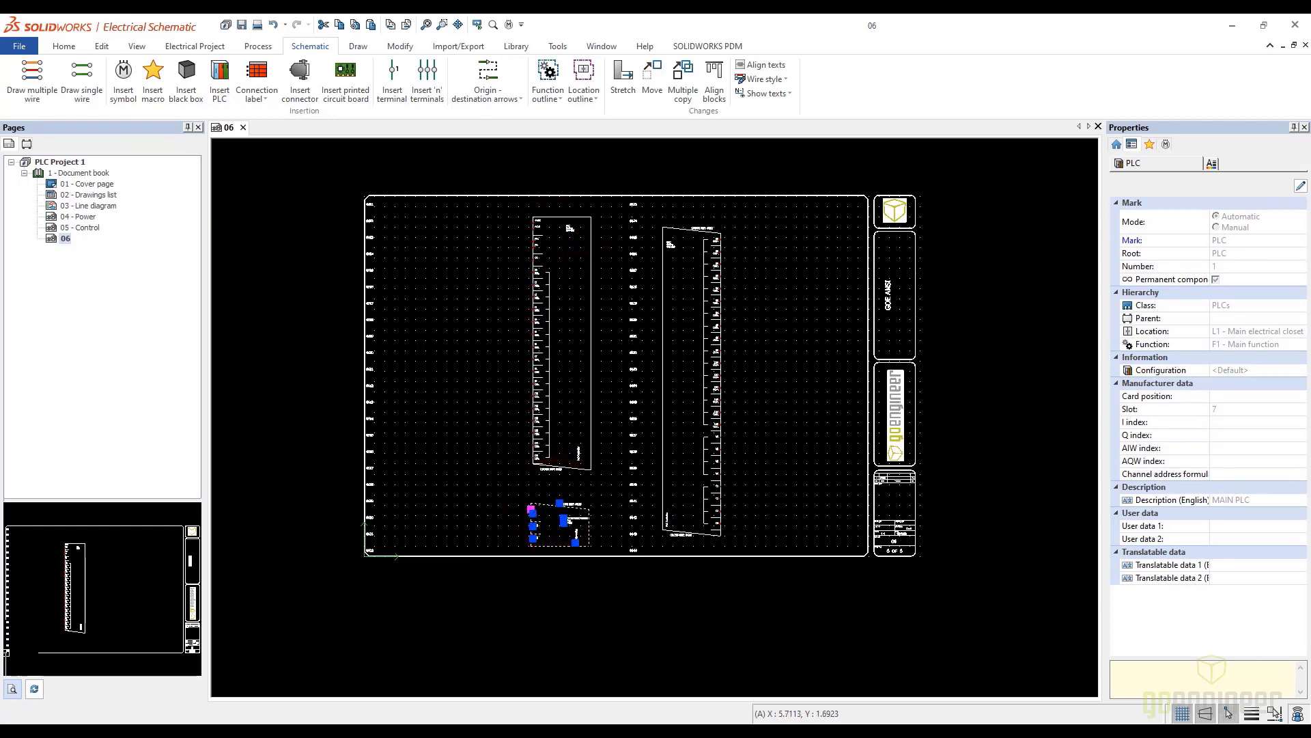
left_click(604, 526)
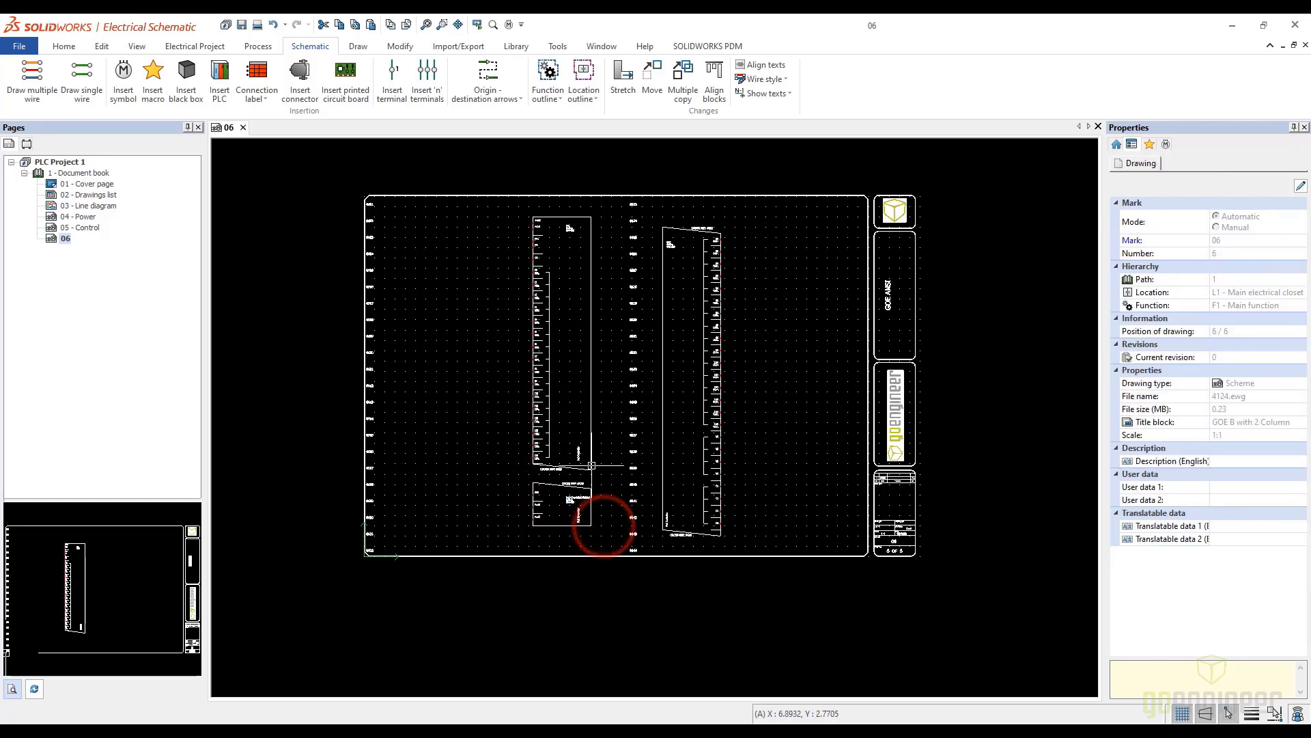
Rearrange the first column so the USB and port symbol sits directly above the lowered input symbol
left_click(555, 487)
left_click_drag(556, 487, 441, 259)
left_click(553, 217)
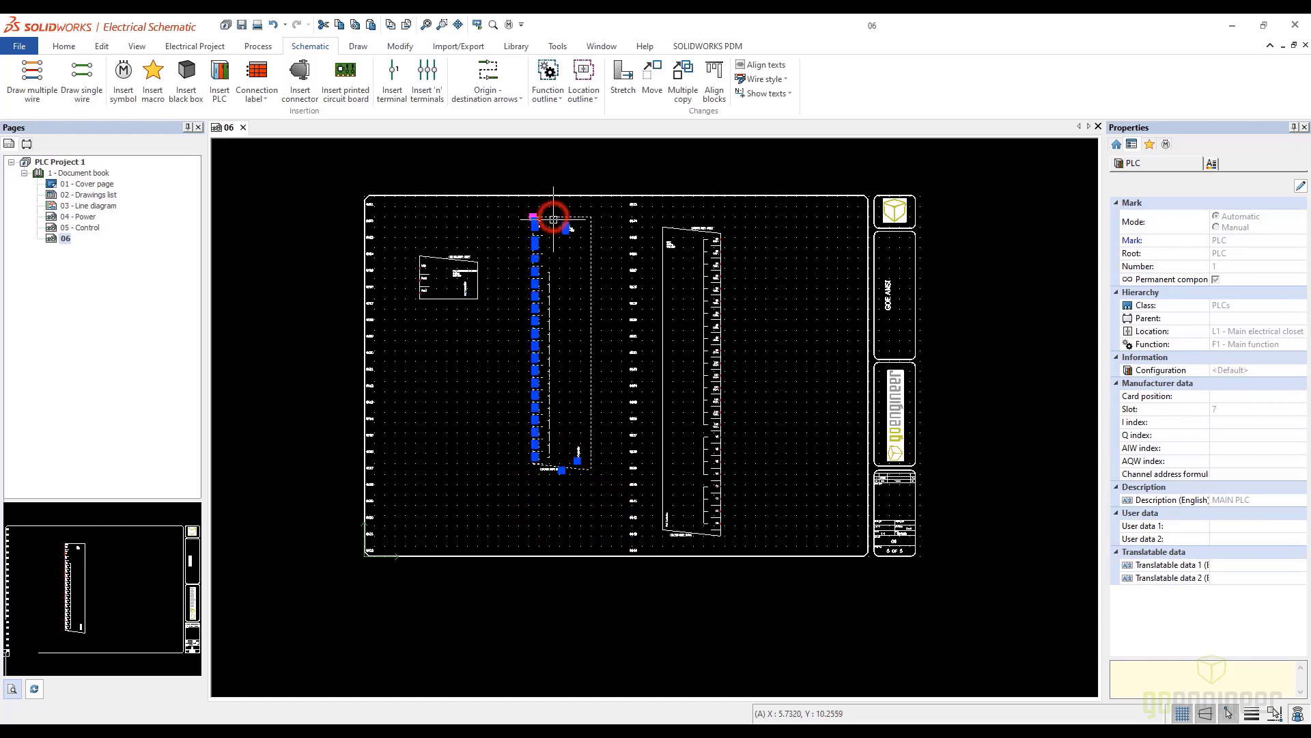
left_click_drag(553, 217, 555, 271)
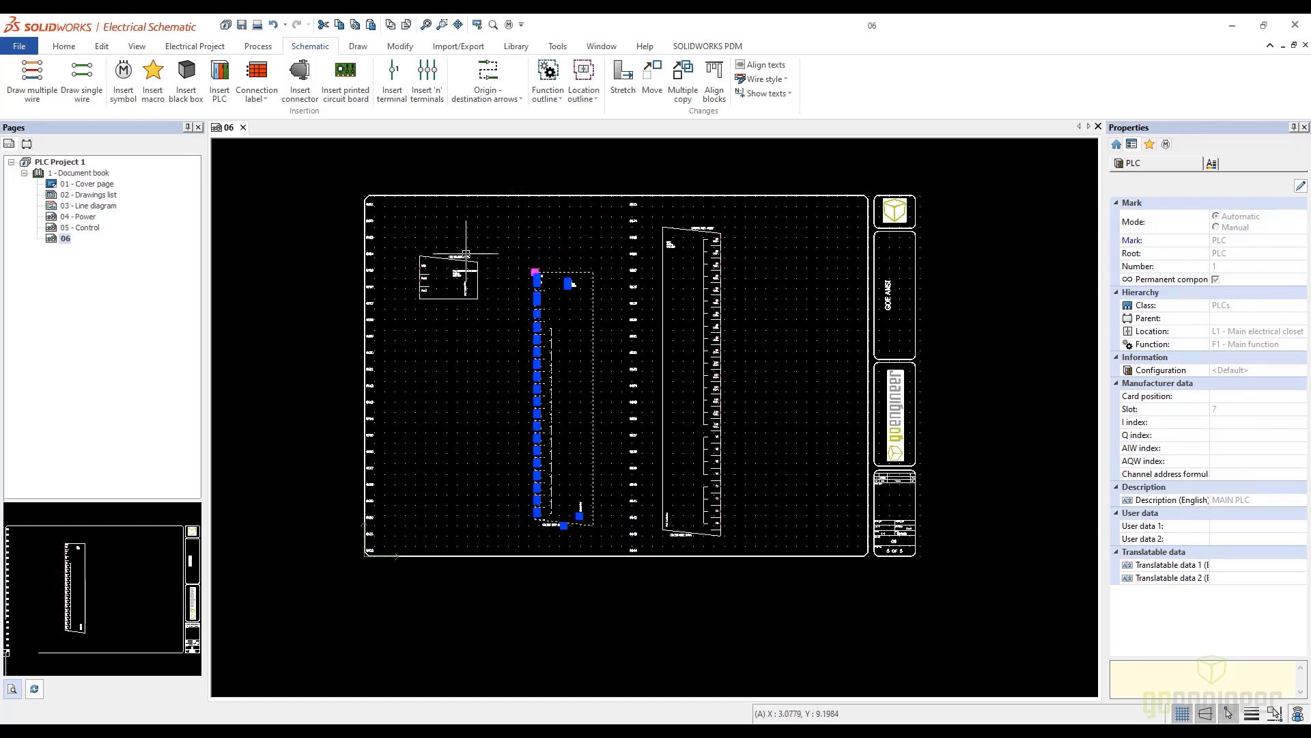
left_click(445, 261)
left_click_drag(446, 261, 543, 250)
Examine the main PLC's port, power and input channels and its identification text up close
scroll(519, 256, "up", 2)
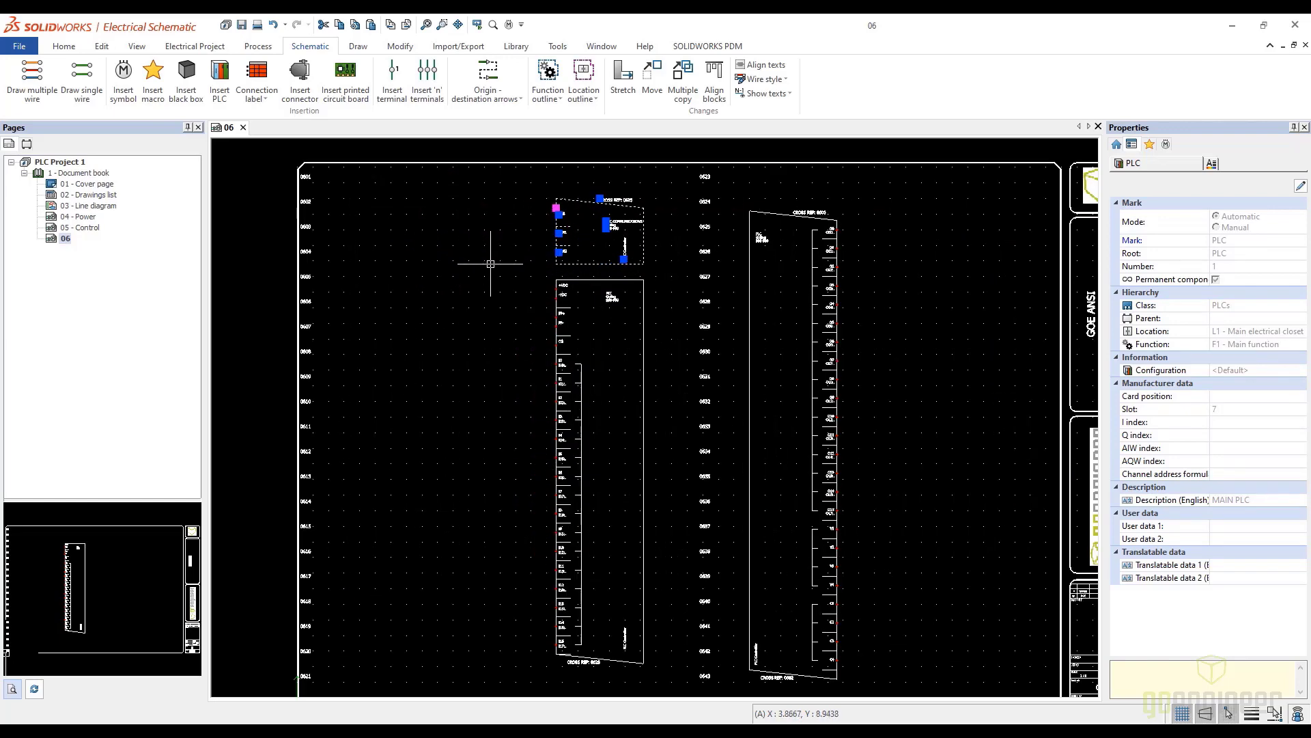
left_click(489, 260)
scroll(489, 260, "up", 4)
scroll(602, 325, "up", 1)
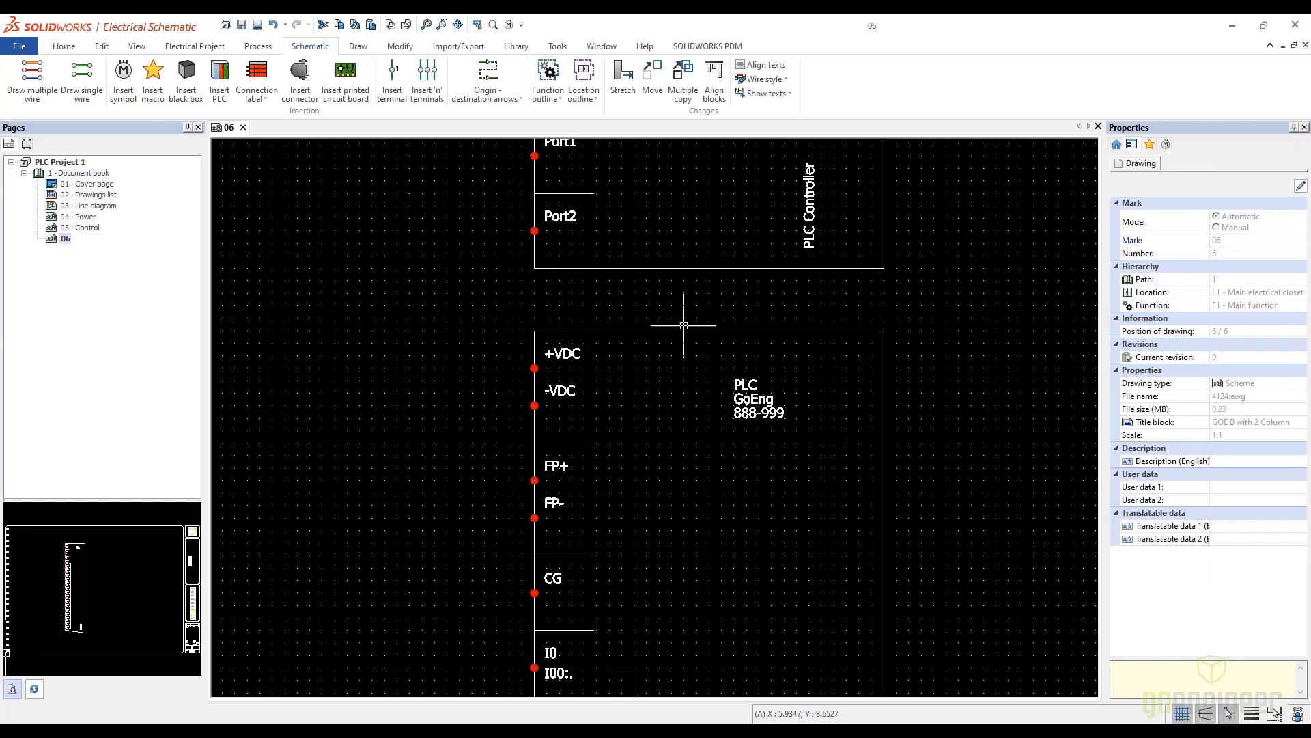
middle_click_drag(655, 293, 676, 355)
middle_click_drag(726, 526, 728, 427)
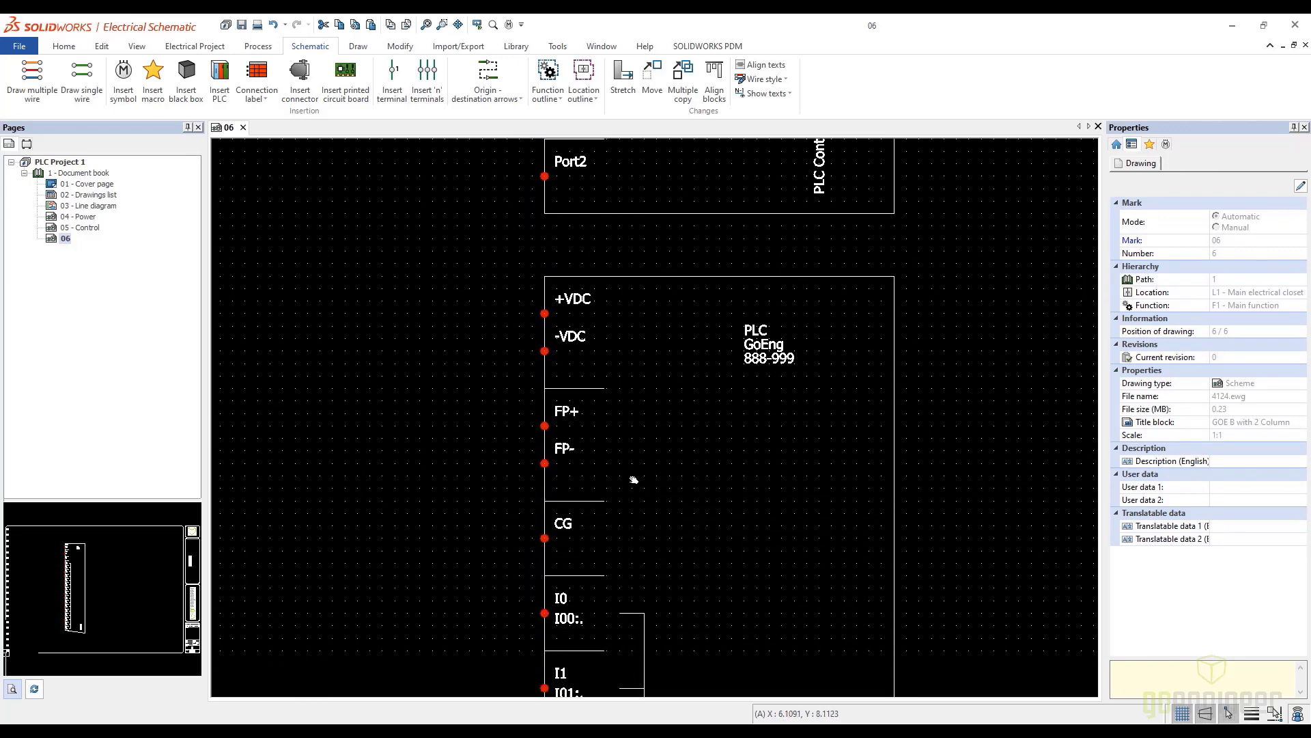
Review the main PLC's output symbol in the second column beside the communications and input symbols
scroll(731, 482, "down", 2)
middle_click_drag(826, 501, 445, 478)
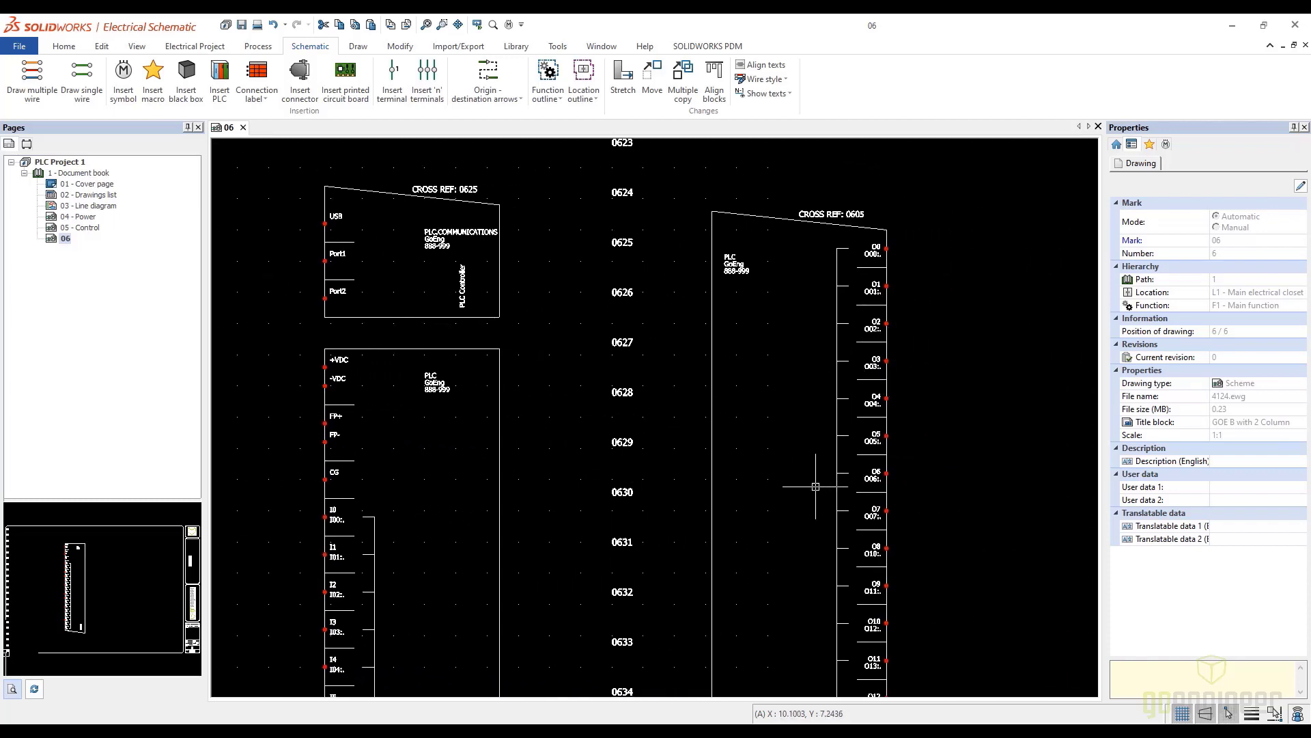
scroll(816, 487, "down", 2)
middle_click_drag(800, 521, 792, 401)
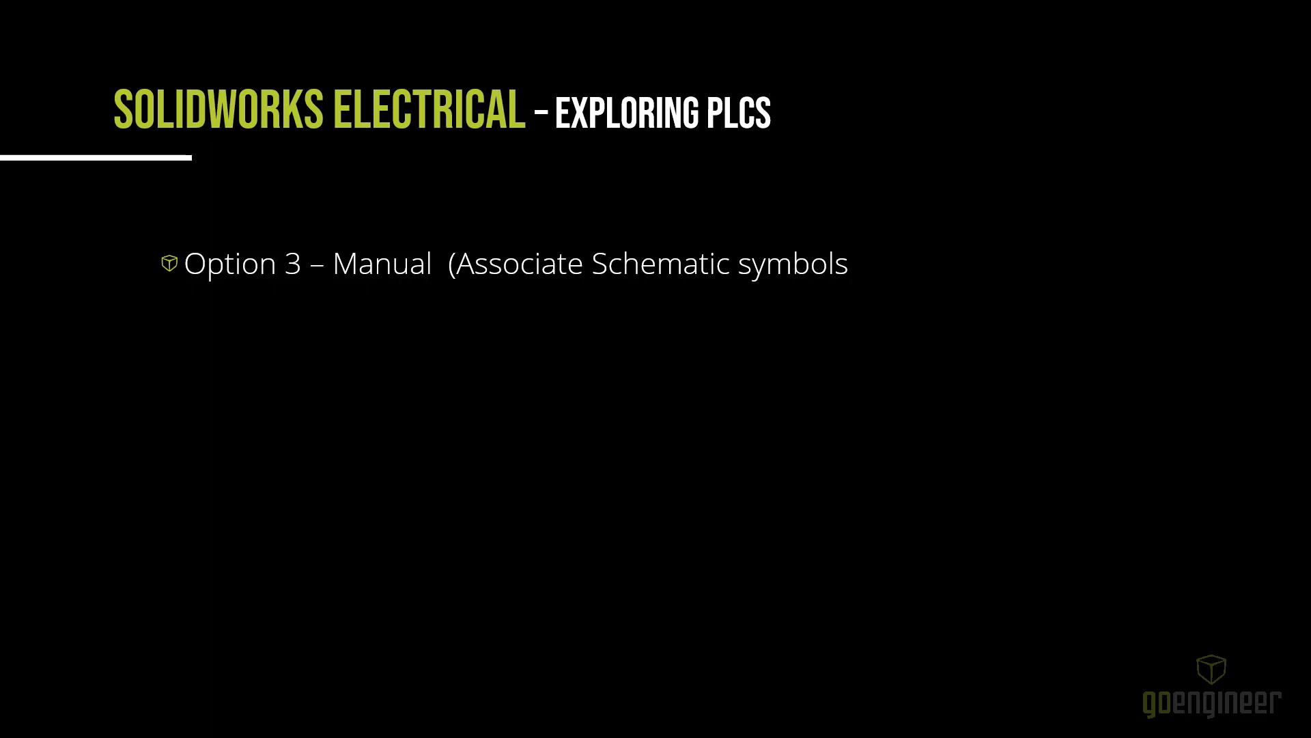
key("Right")
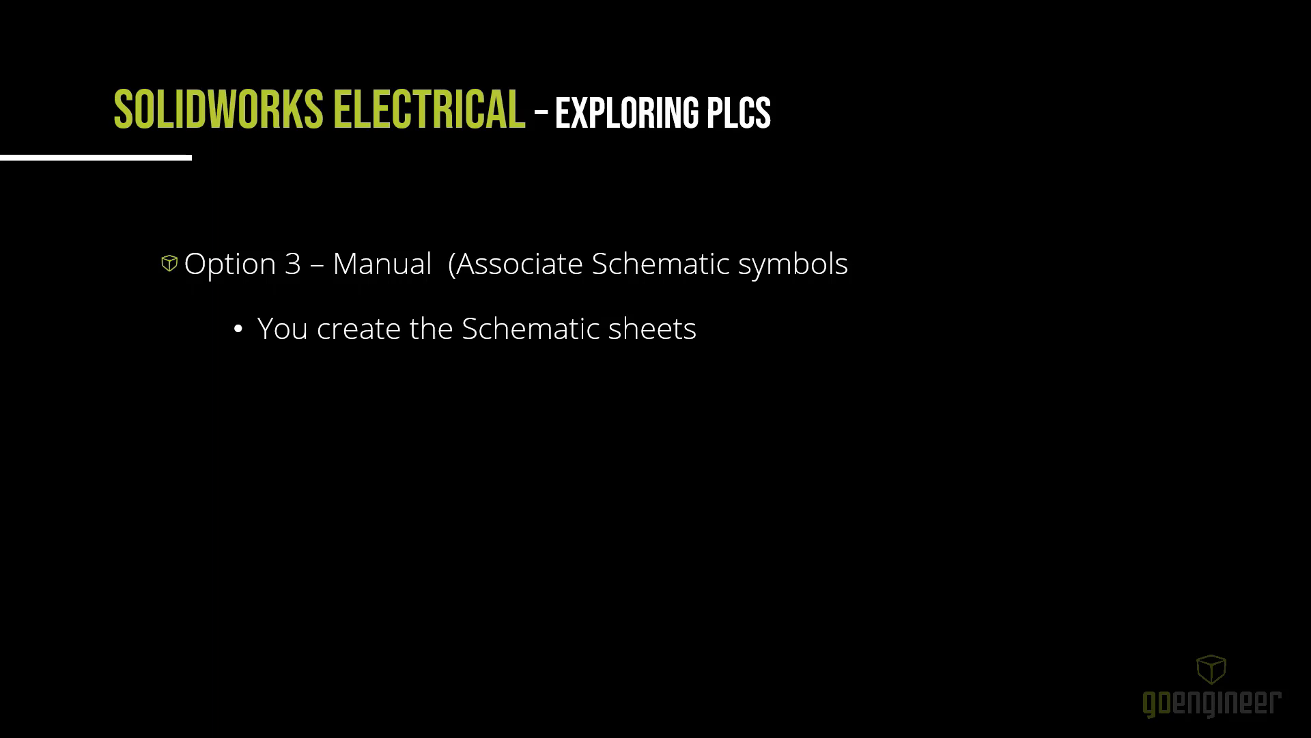
key("Right")
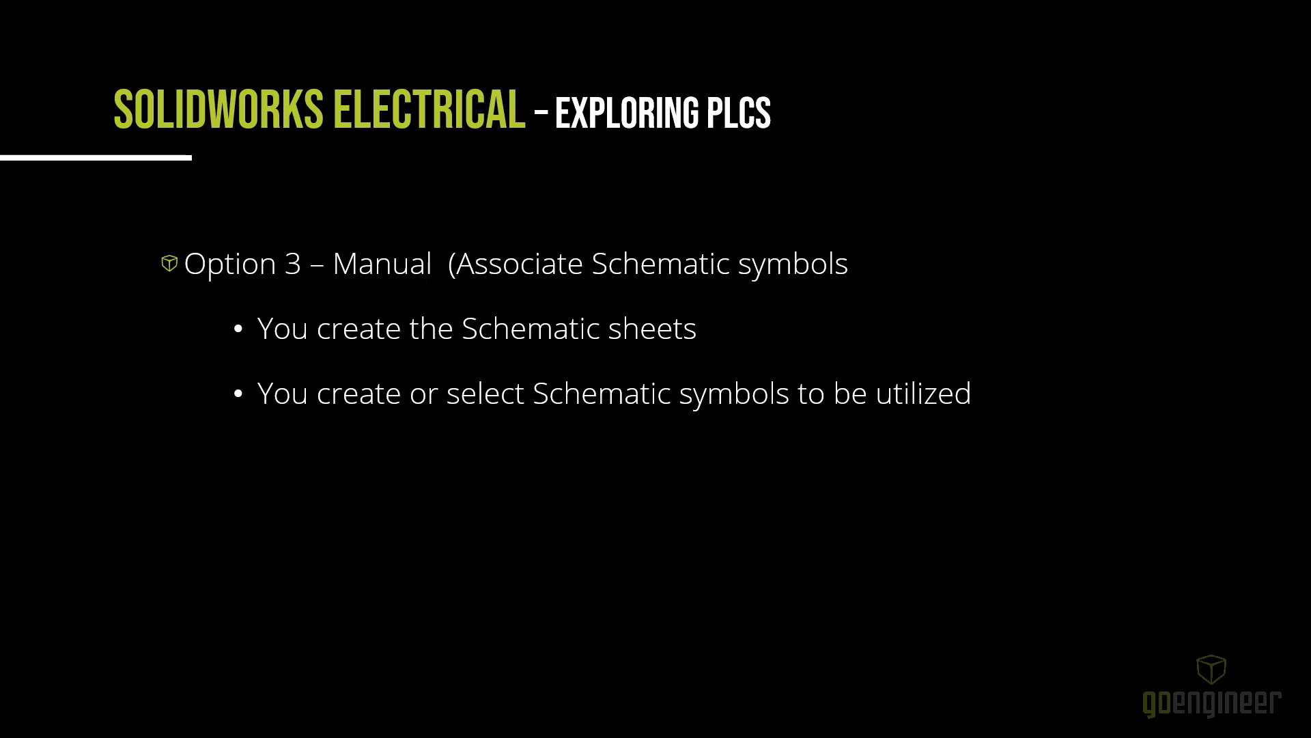
key("Right")
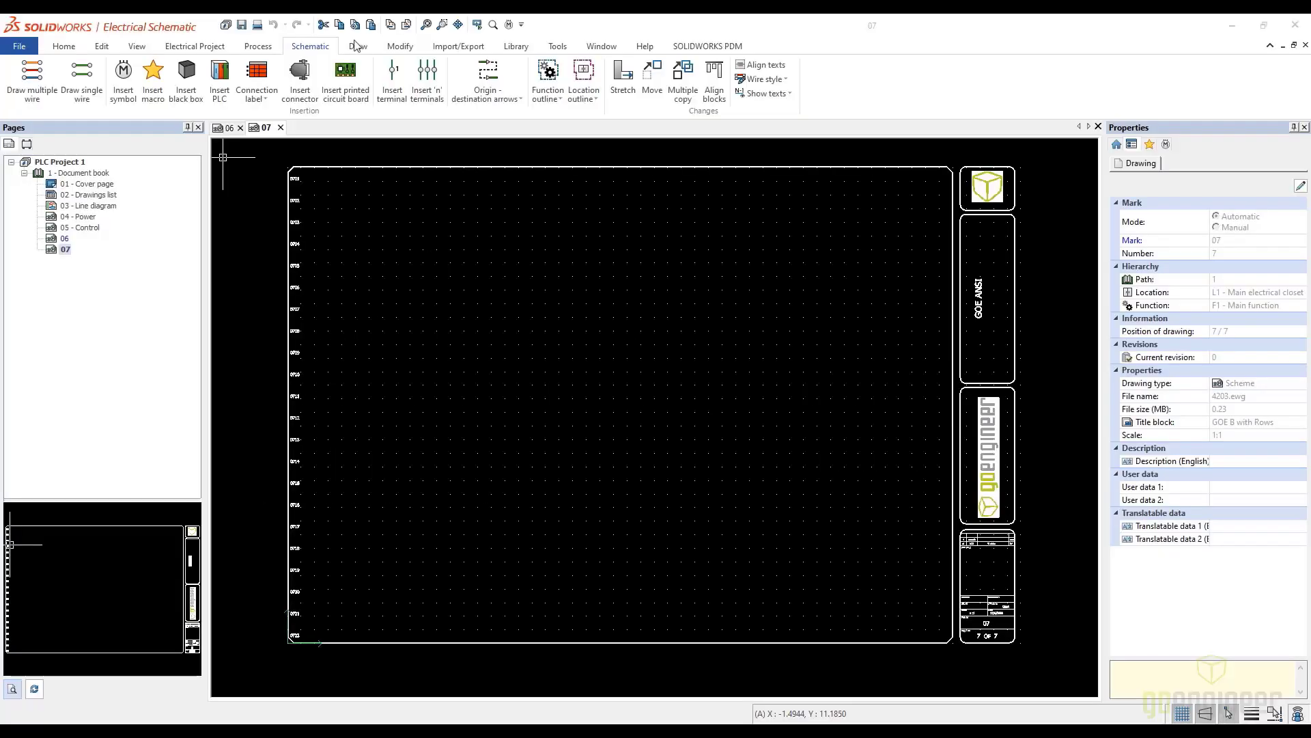
Insert the 1769-L19ER symbol for the SECONDARY PLC component from the project's component list near the middle of drawing 07
left_click(26, 144)
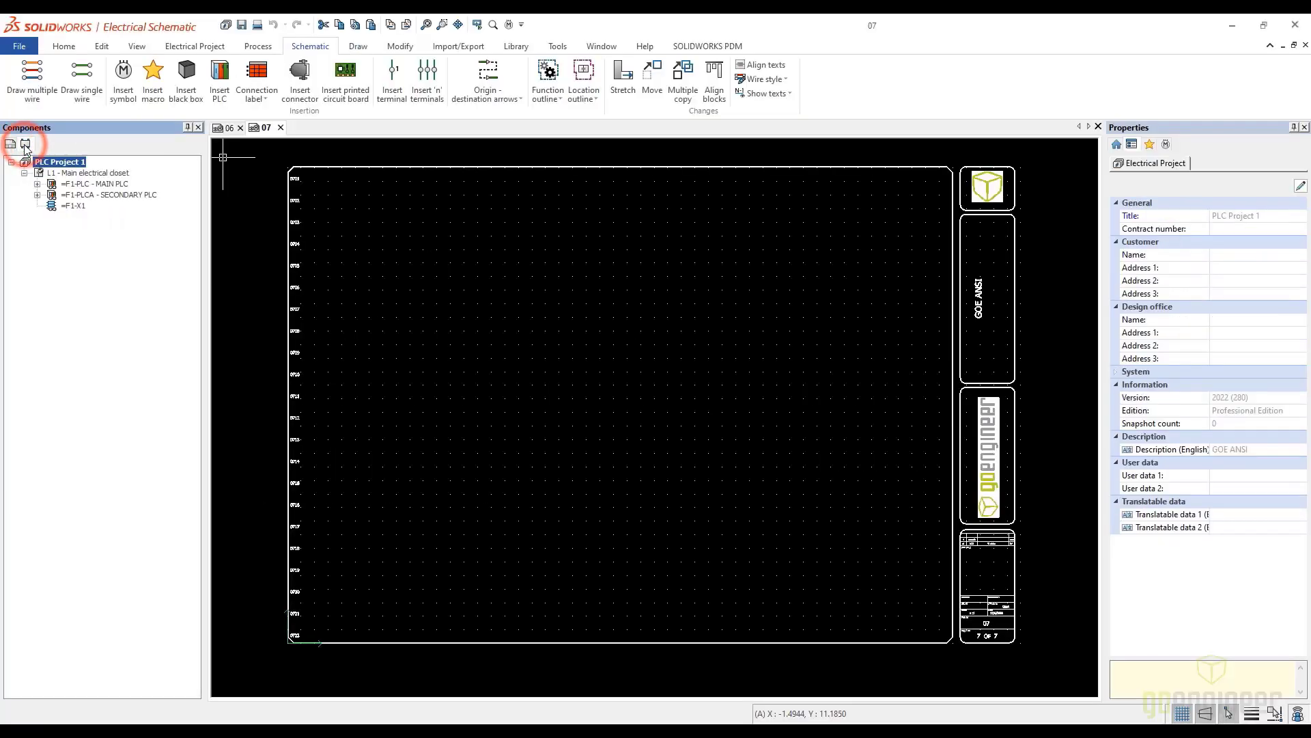
left_click(38, 195)
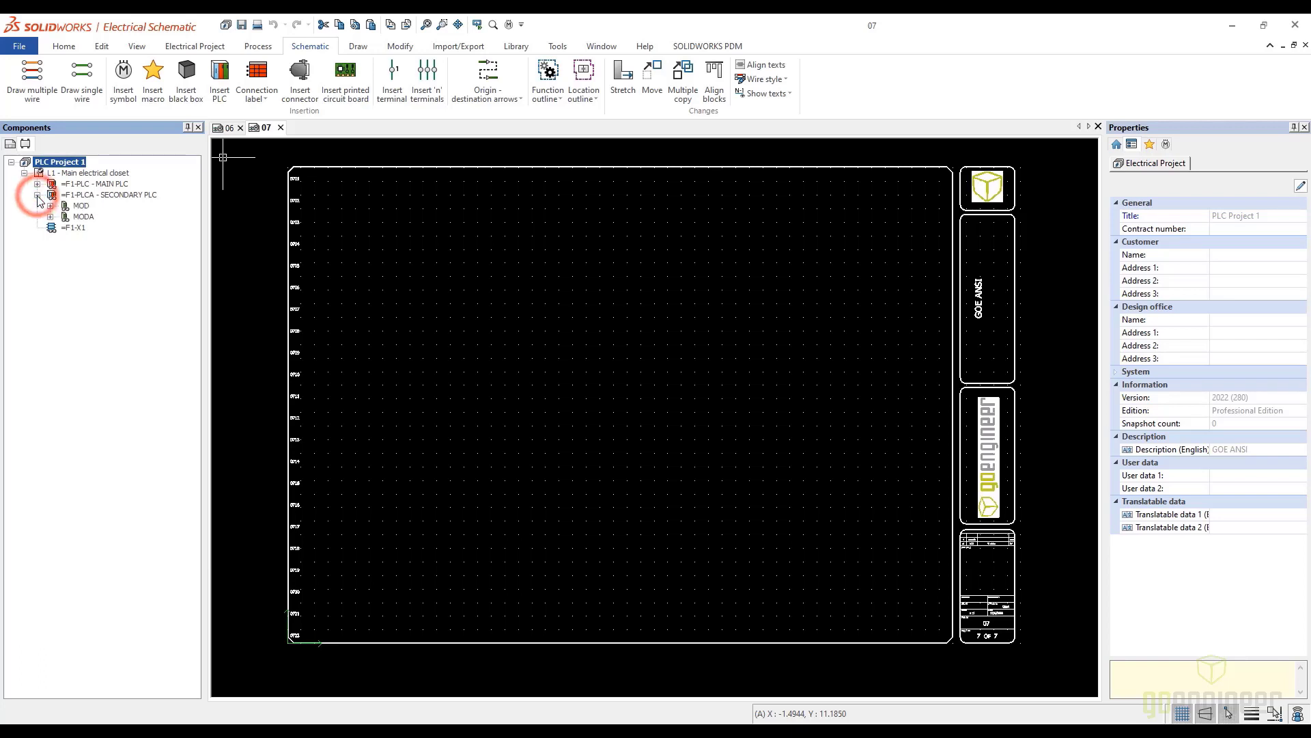
left_click(92, 196)
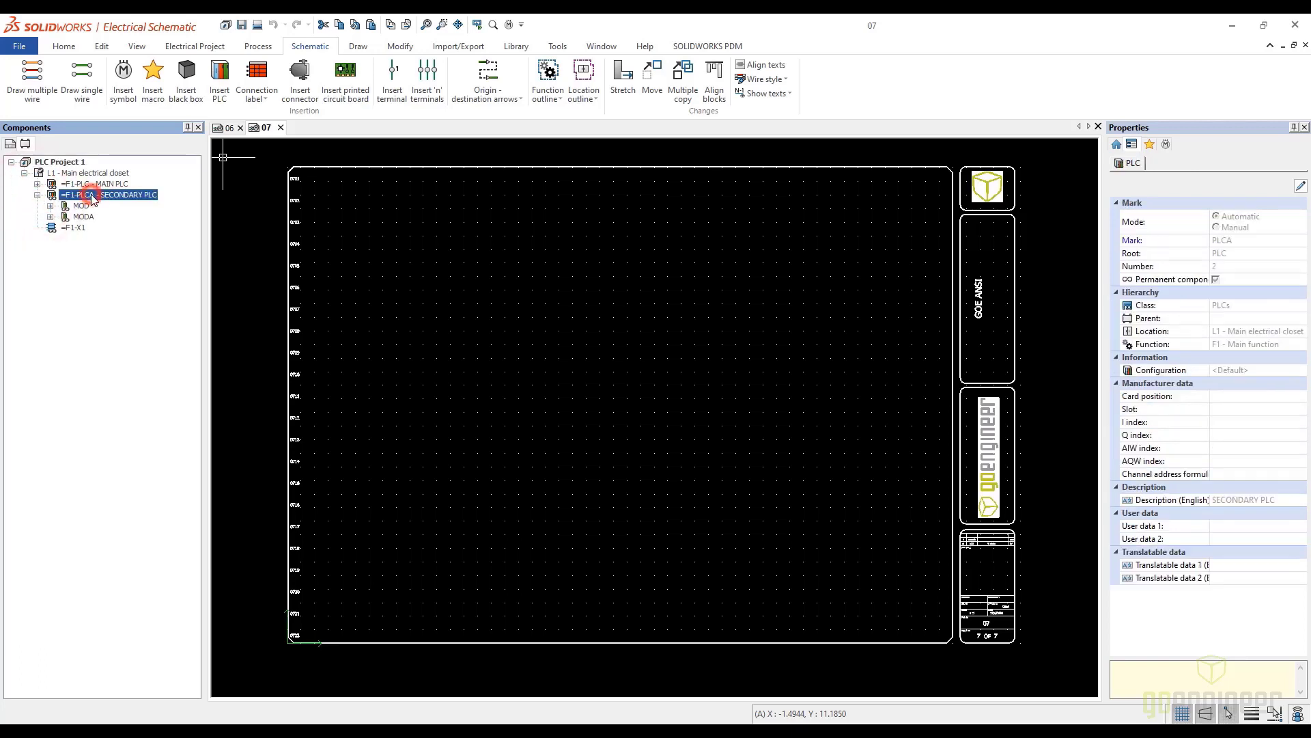
right_click(93, 196)
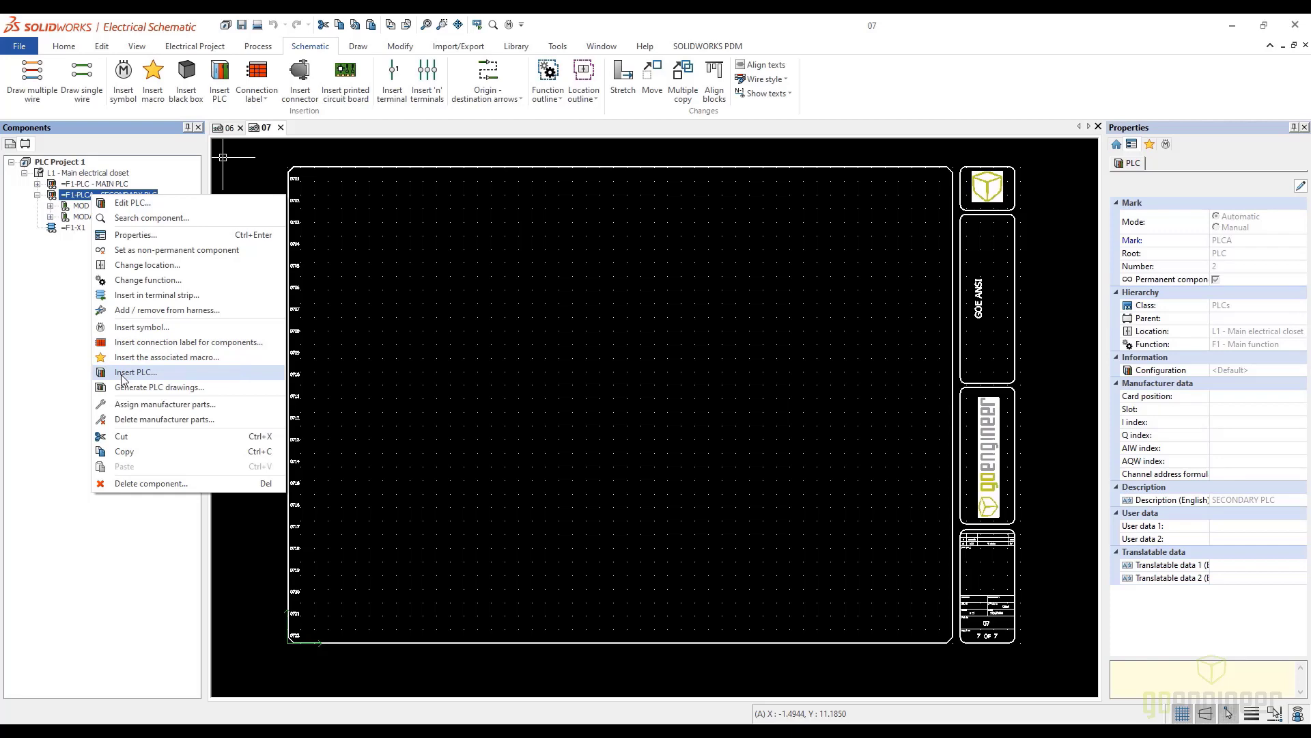
left_click(148, 330)
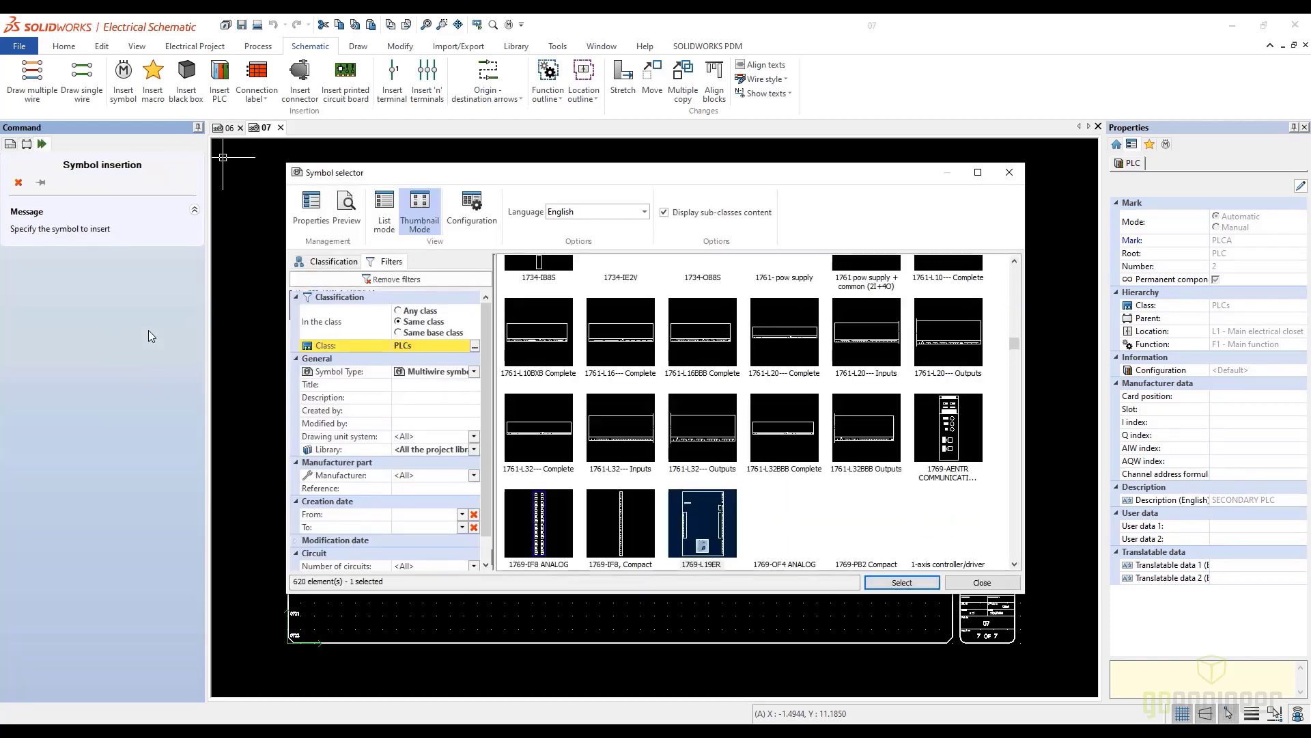
left_click(708, 523)
left_click(915, 584)
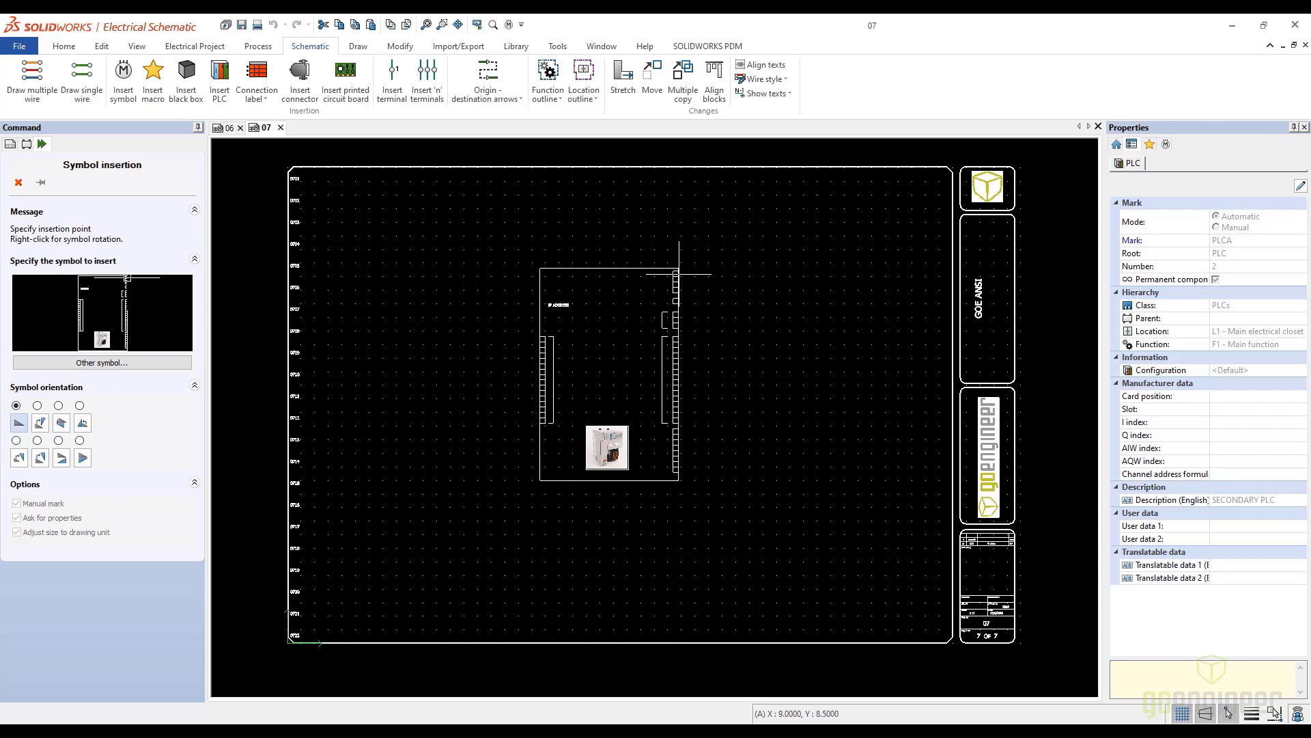
left_click(676, 274)
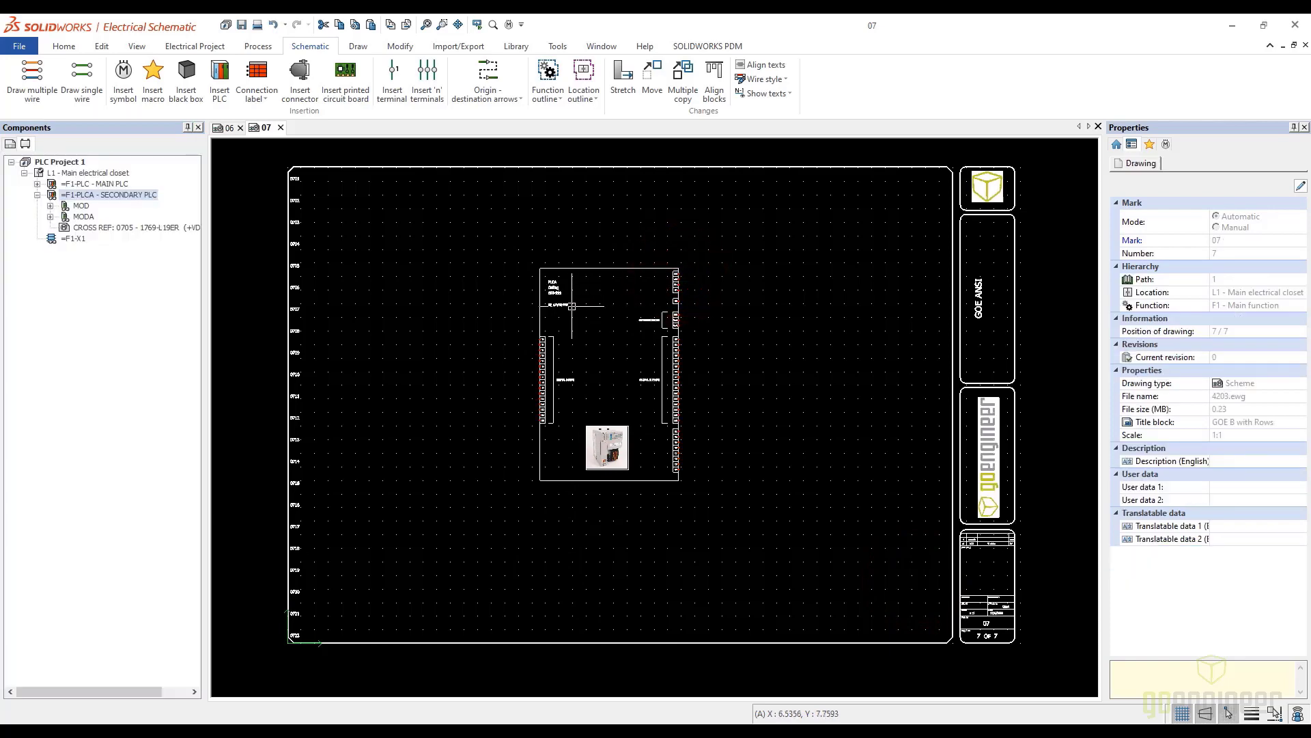
Inspect the secondary PLC symbol's identification and circuits, and delete the symbol from drawing 07
scroll(543, 287, "up", 2)
scroll(544, 287, "up", 2)
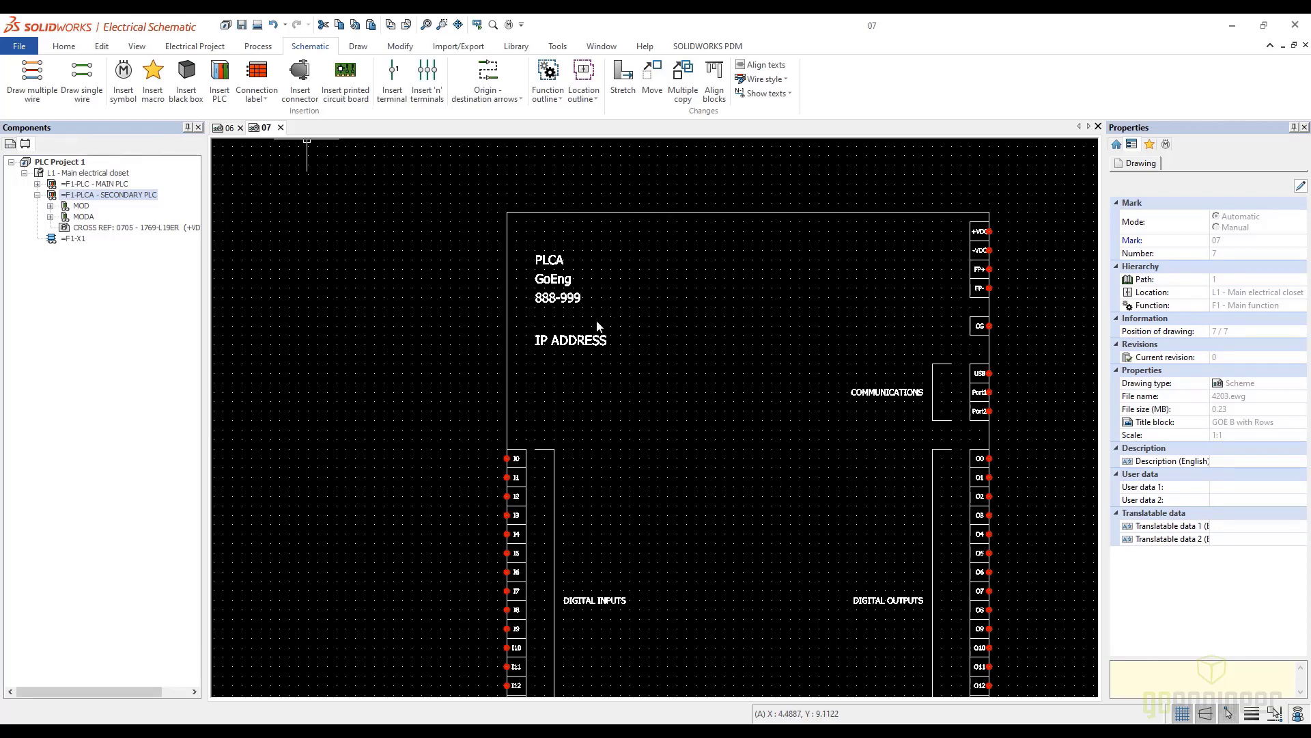
scroll(635, 338, "down", 2)
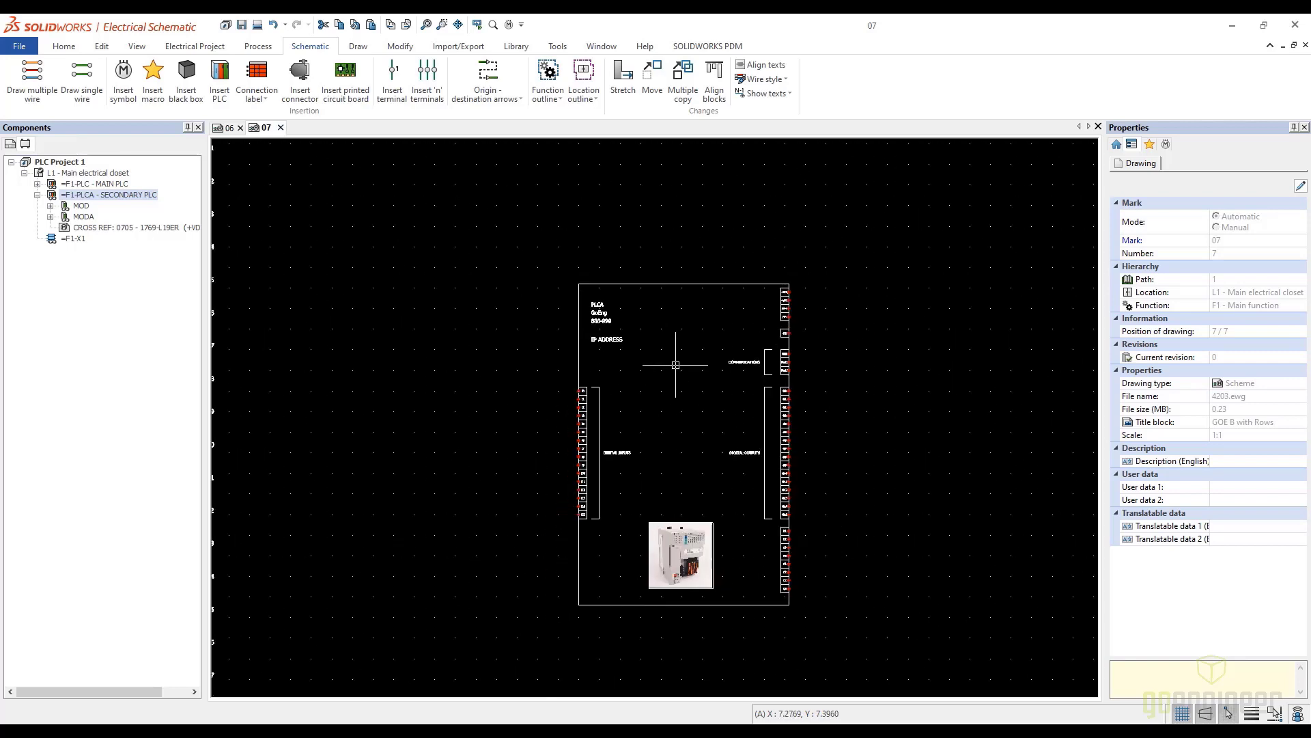
scroll(675, 365, "down", 2)
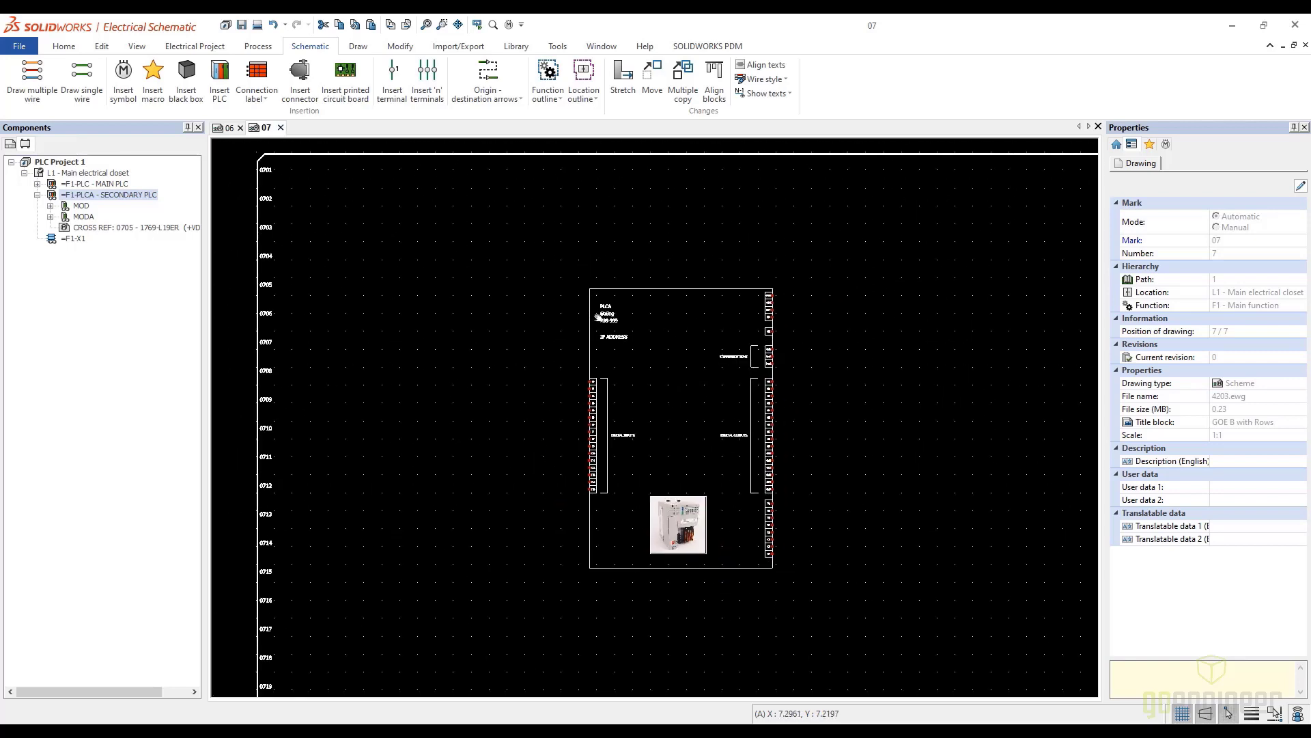
left_click(642, 283)
right_click(640, 284)
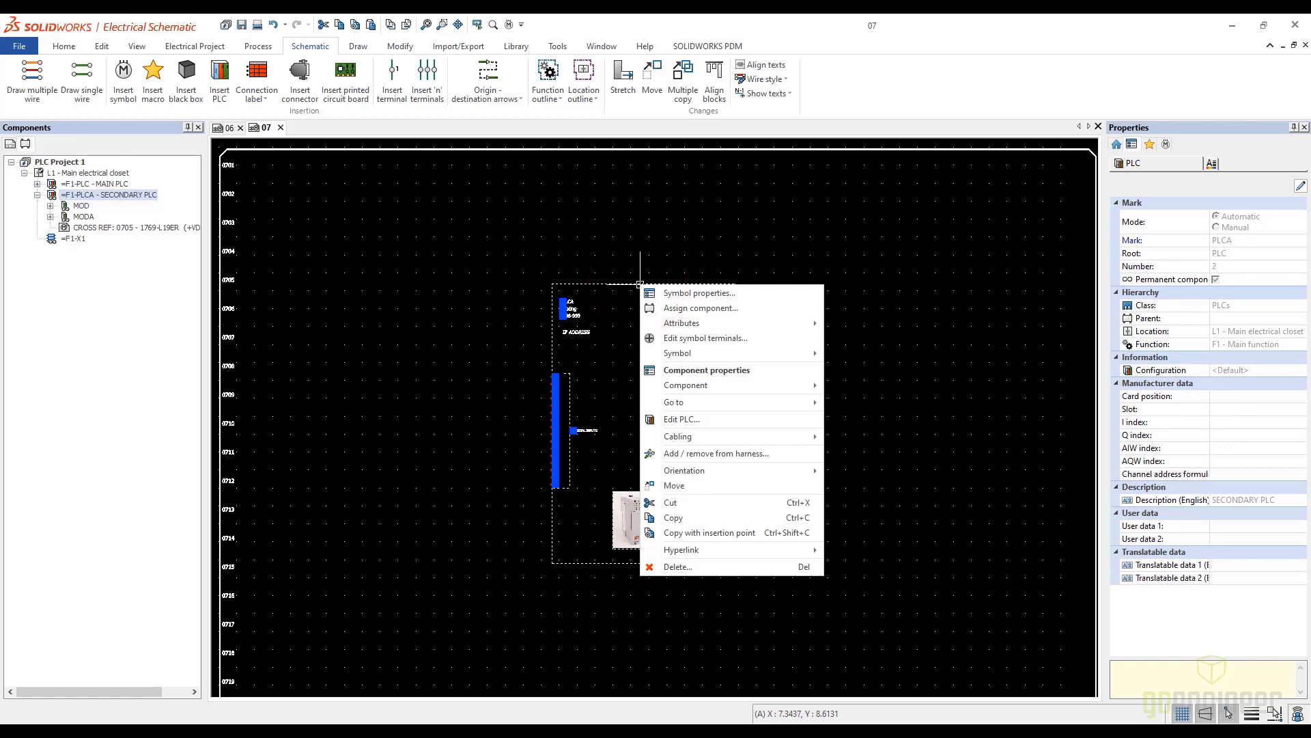
left_click(667, 569)
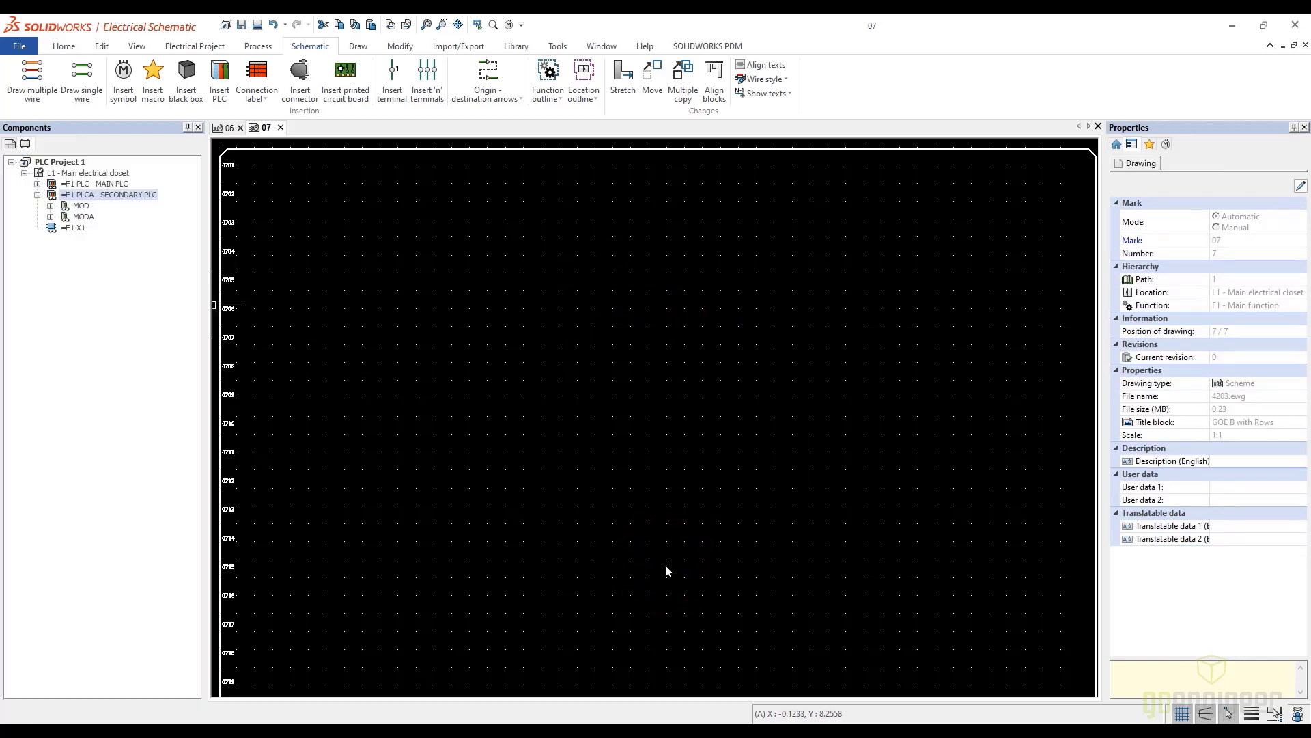
Place the 1769-L19ER symbol from the library near row 0706 of drawing 07 and associate it with the existing SECONDARY PLC component
left_click(123, 73)
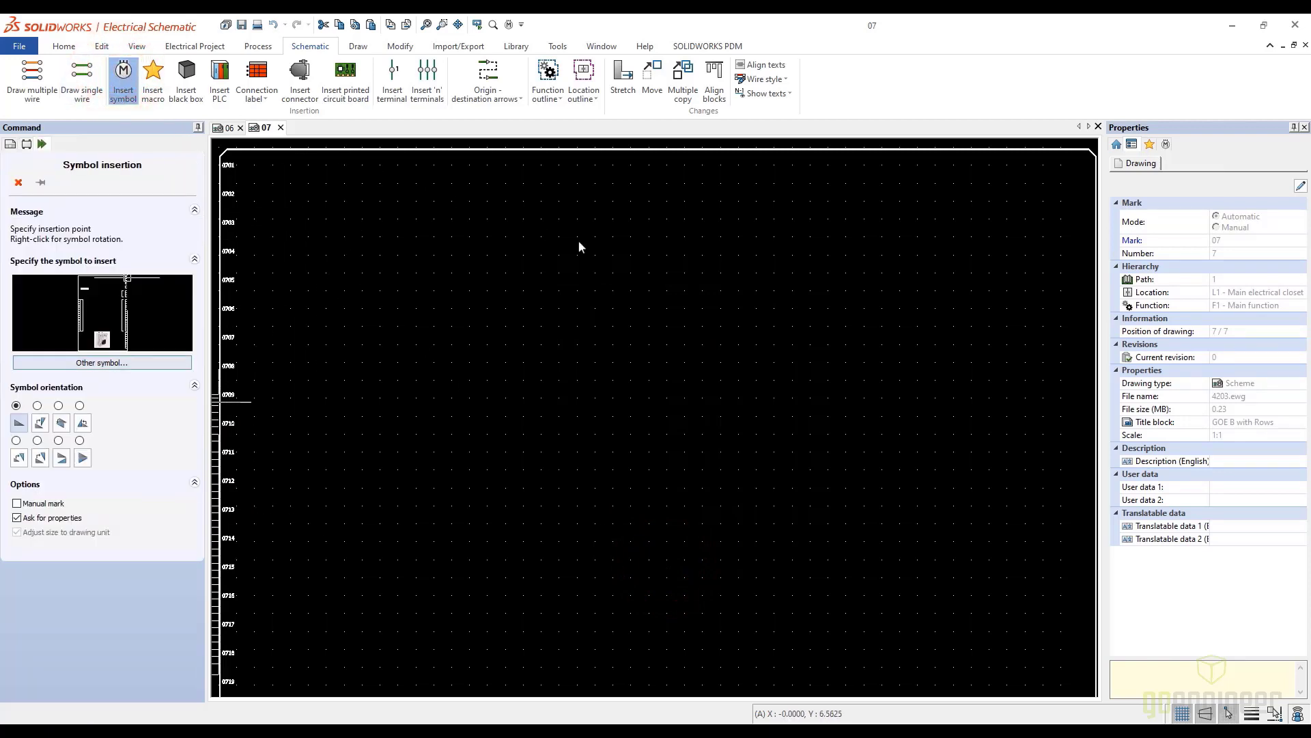
left_click(796, 319)
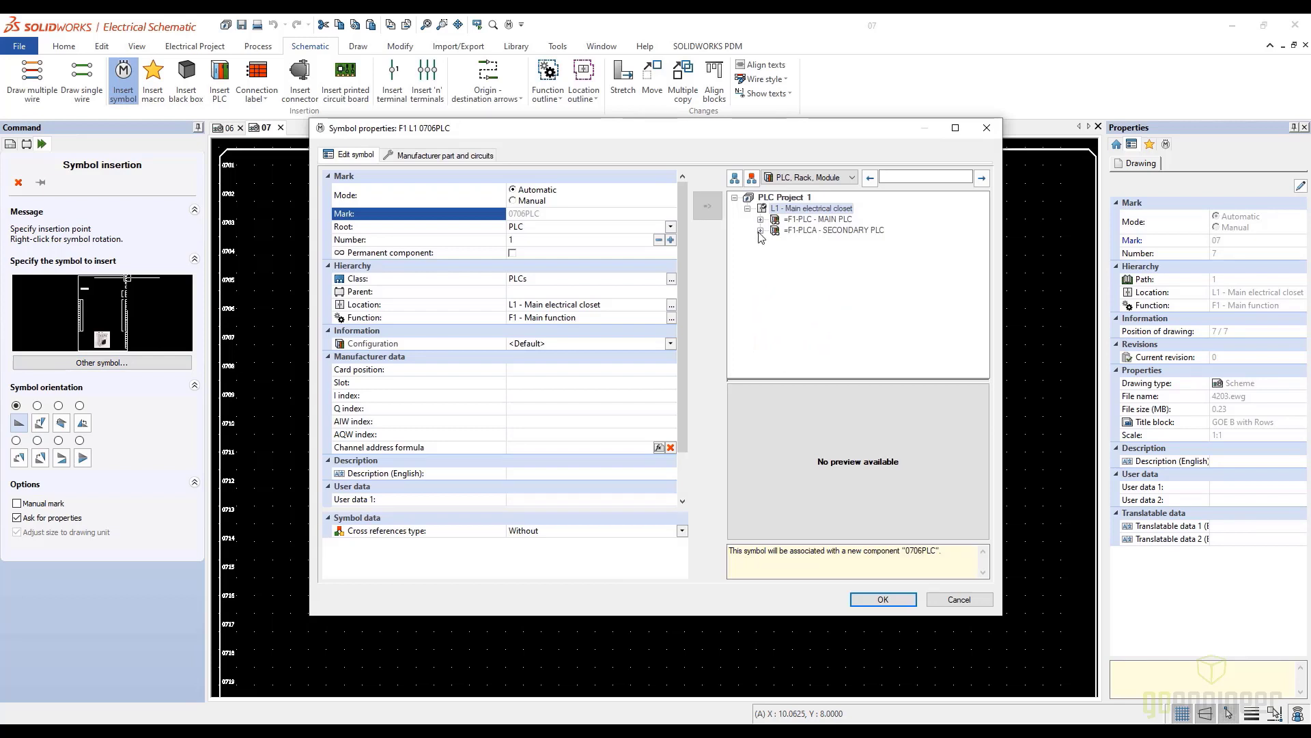
left_click(760, 231)
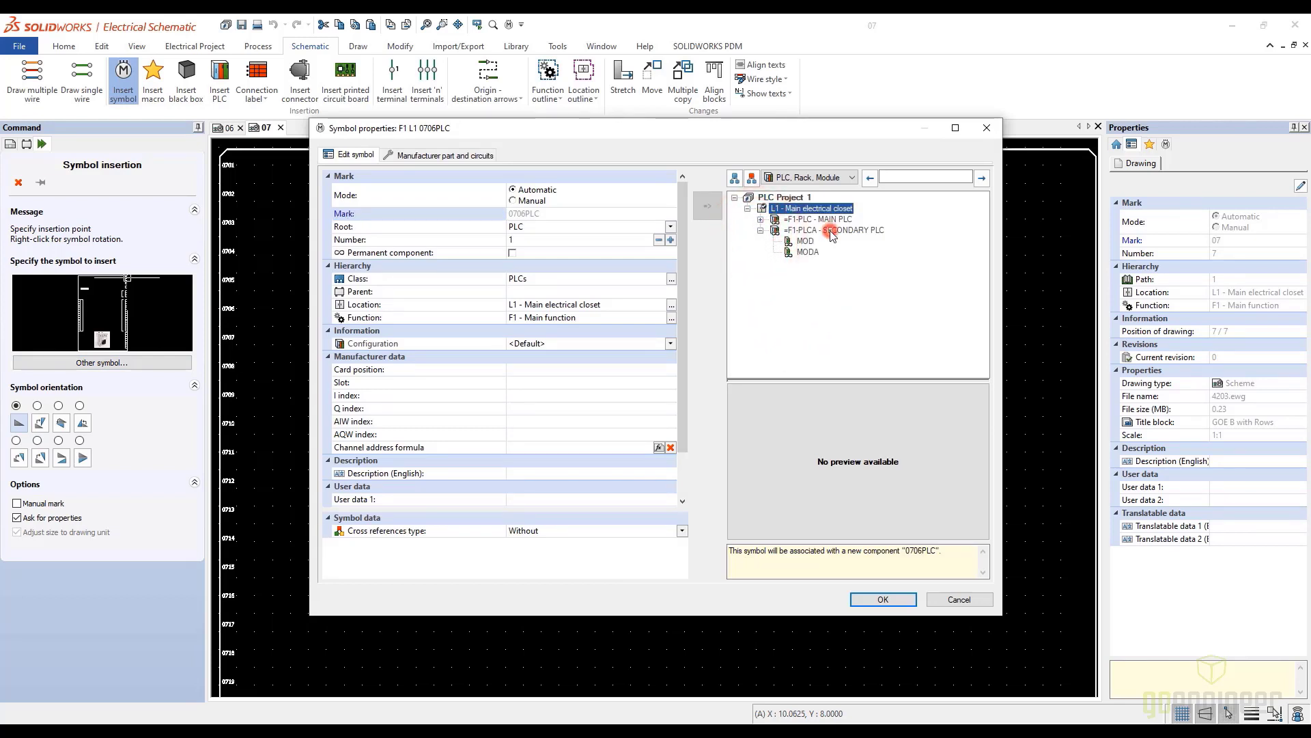
left_click(832, 231)
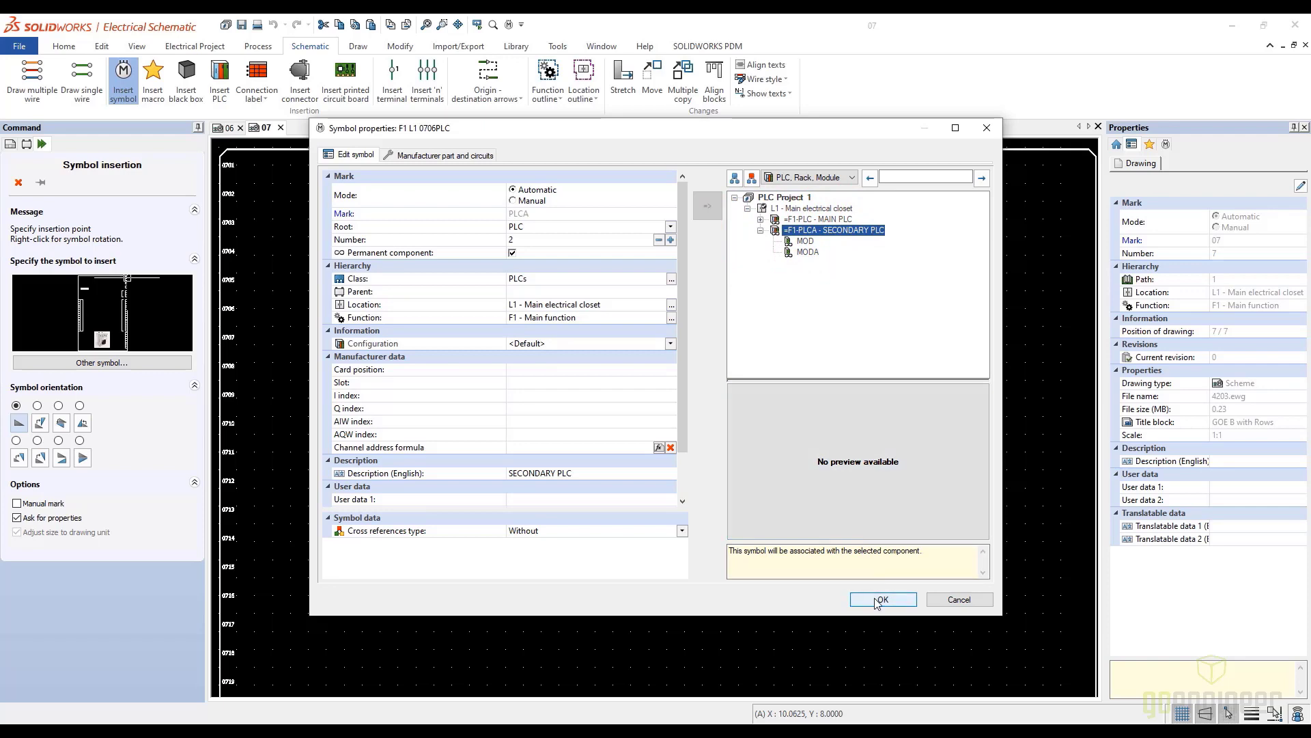
left_click(879, 600)
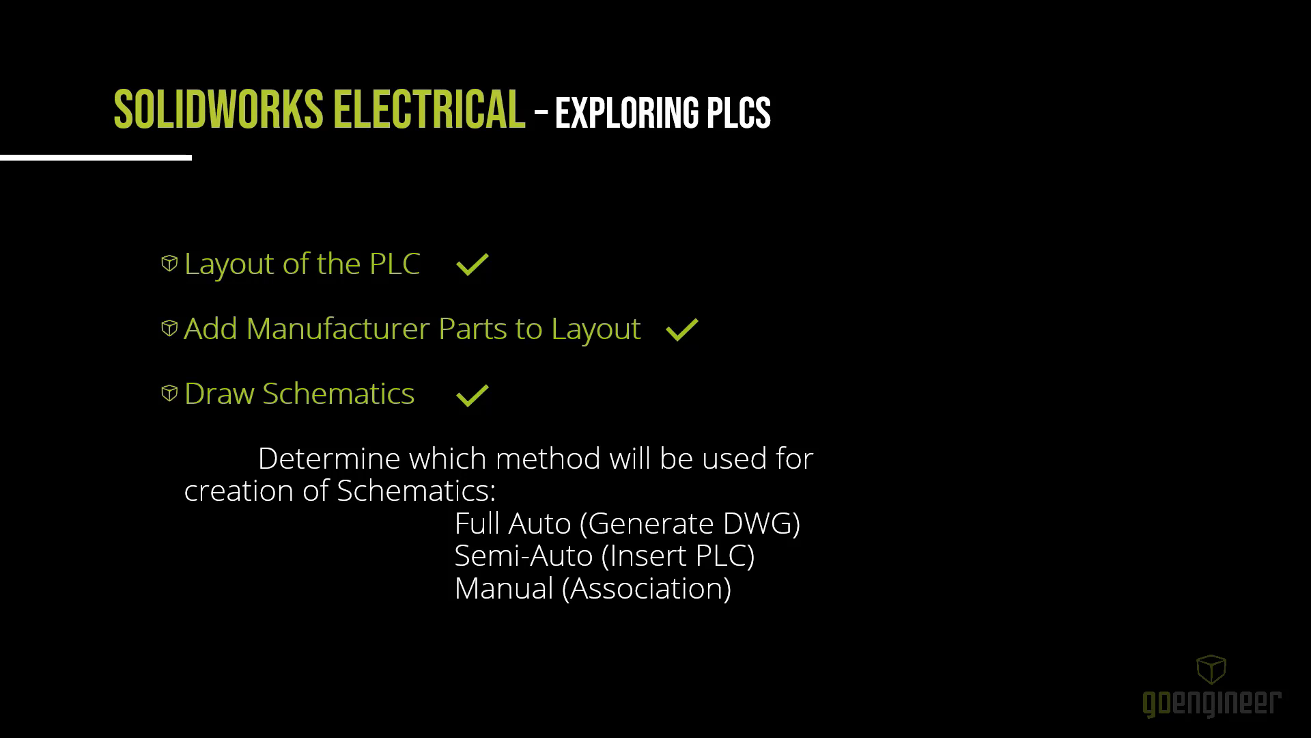
key("Right")
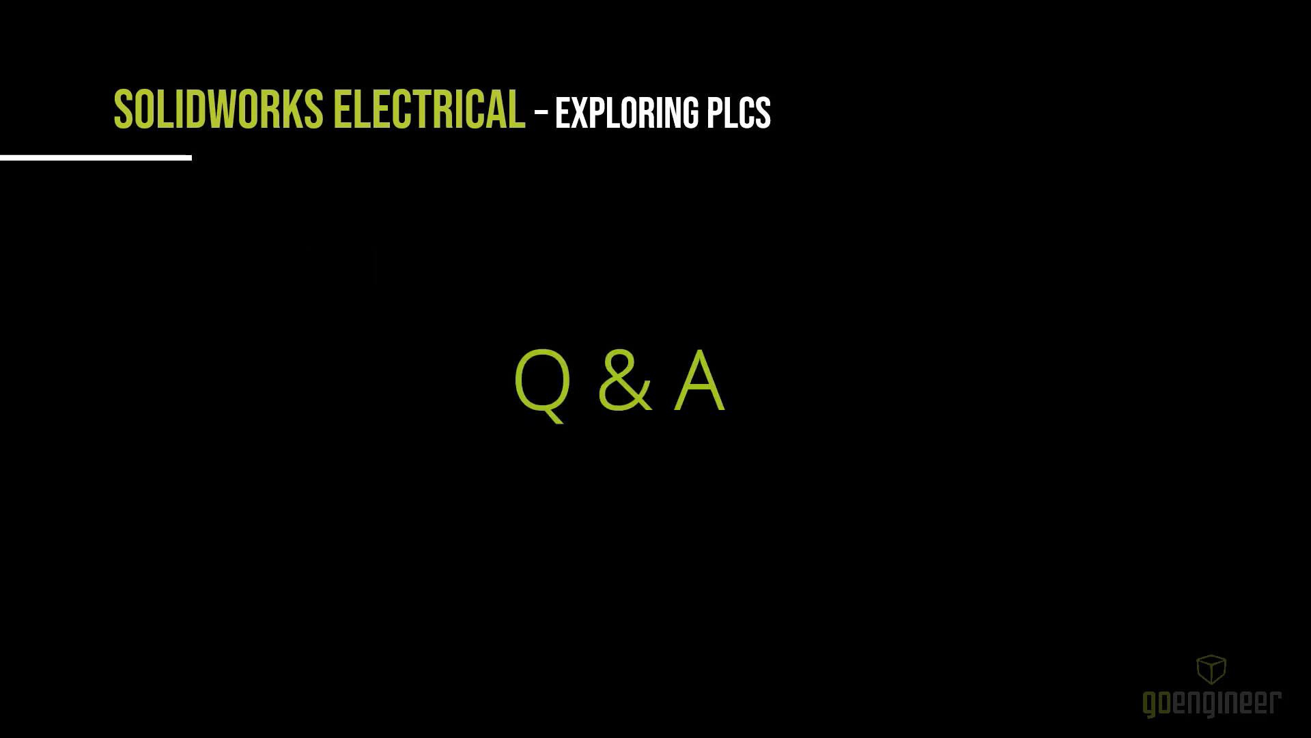